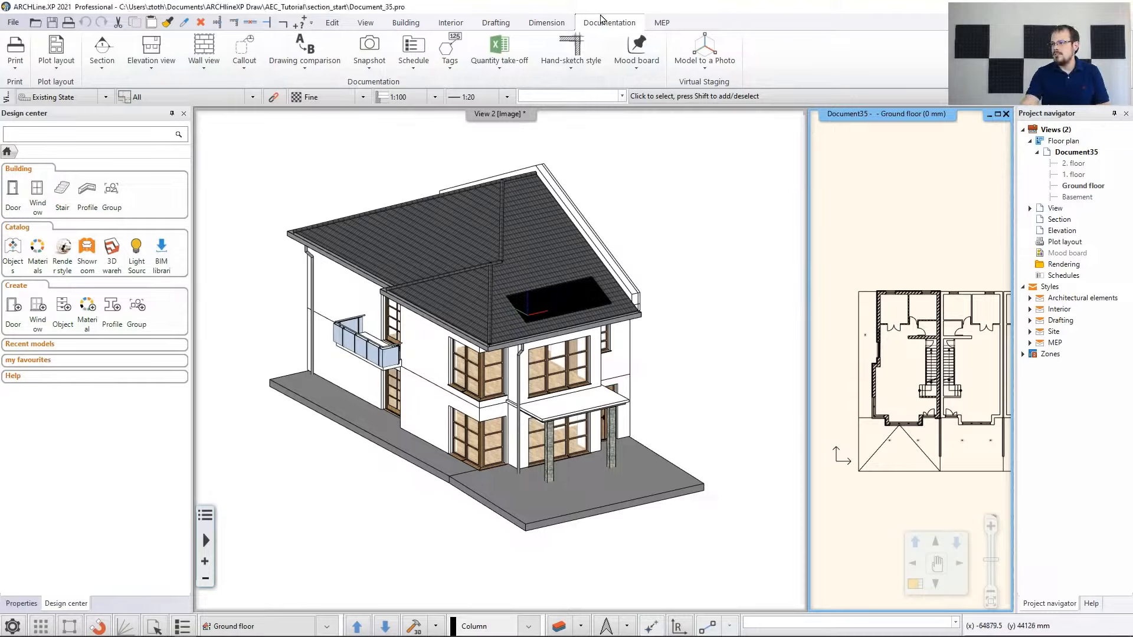
Open the section settings, assign the section to the Text layer, and check the available line types without changing them
{"action": "left_click", "coordinate": [103, 65]}
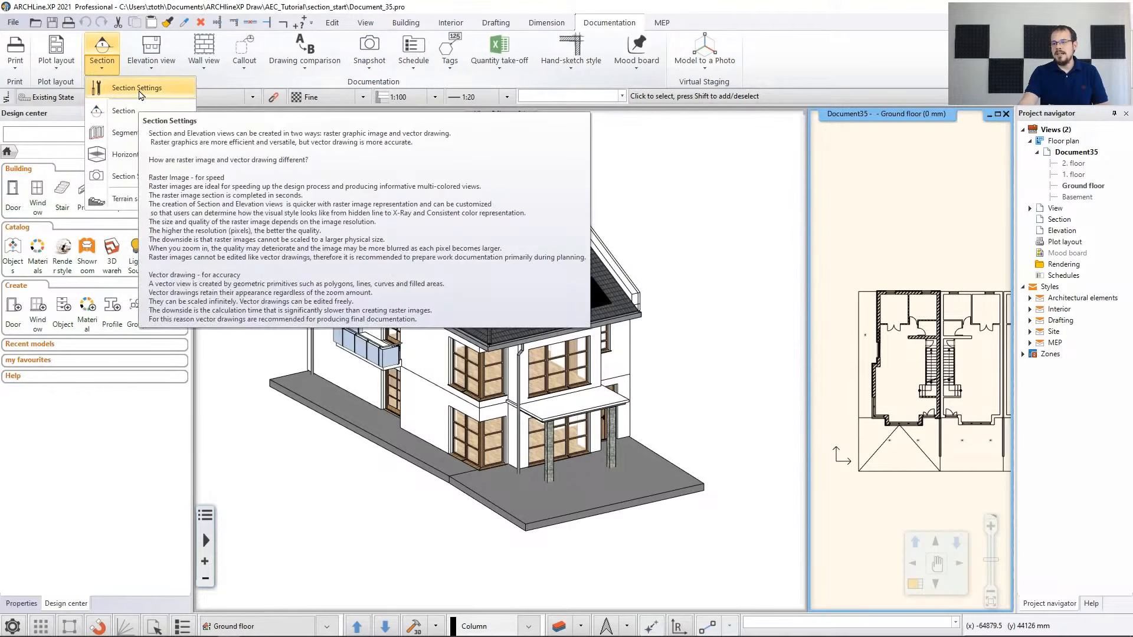
{"action": "left_click", "coordinate": [142, 90]}
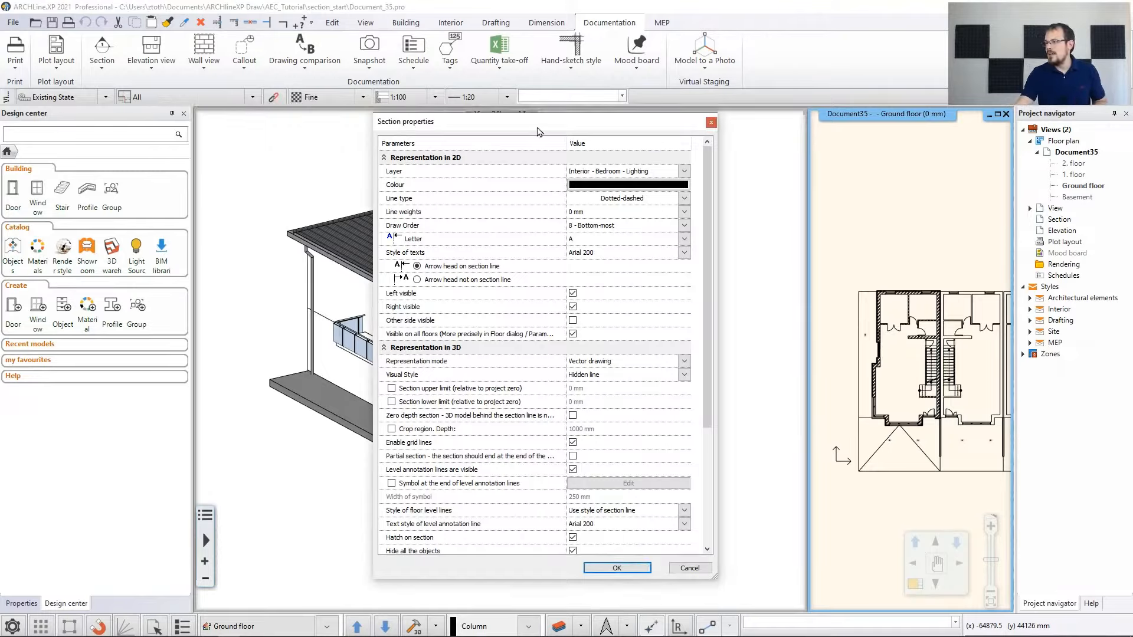
{"action": "left_click", "coordinate": [672, 171]}
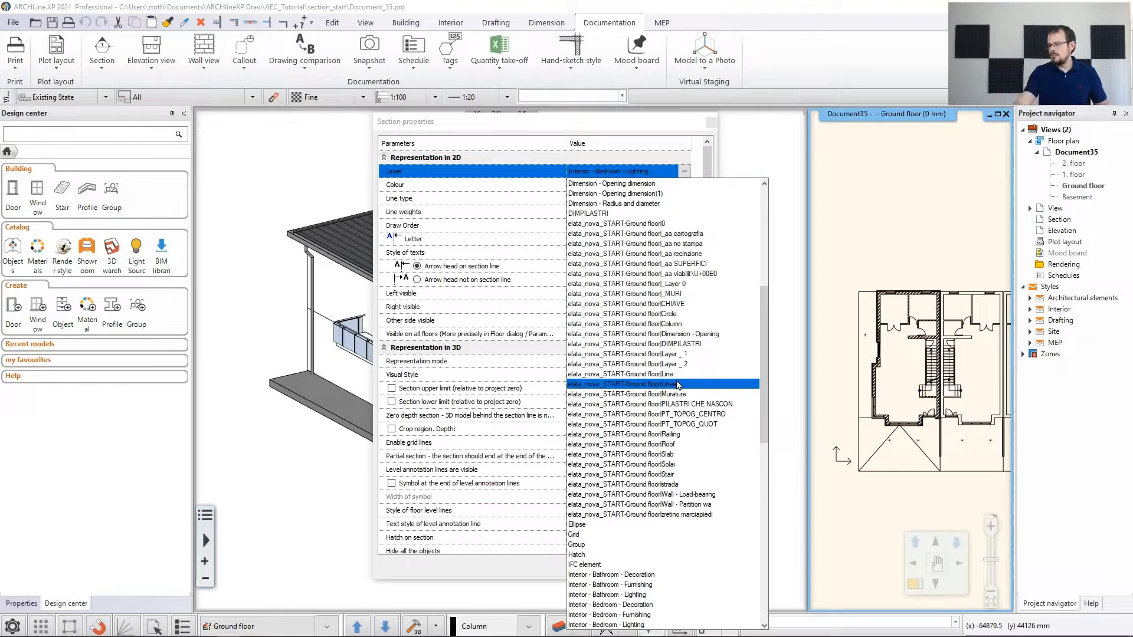
{"action": "scroll", "coordinate": [679, 378], "scroll_direction": "down", "scroll_amount": 2}
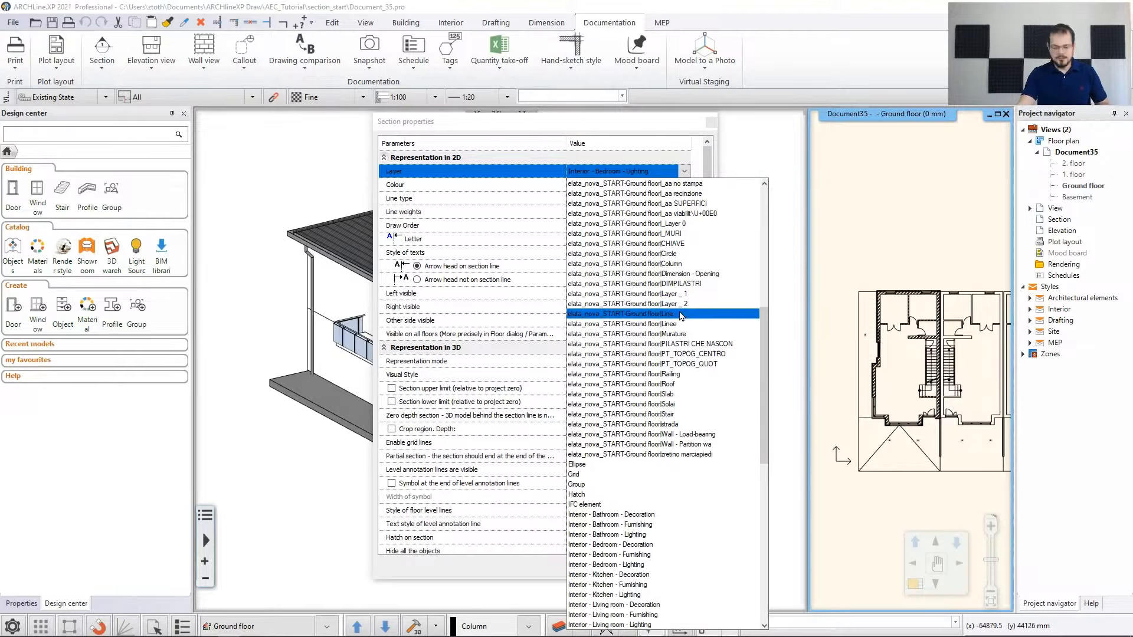
{"action": "scroll", "coordinate": [681, 316], "scroll_direction": "down", "scroll_amount": 18}
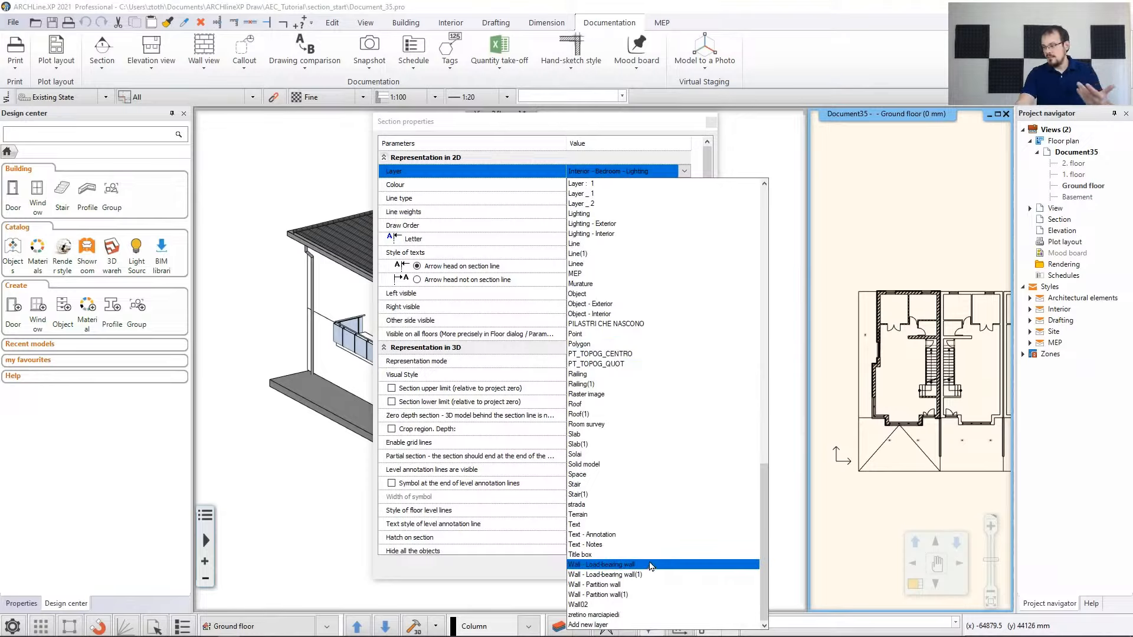
{"action": "left_click", "coordinate": [581, 524]}
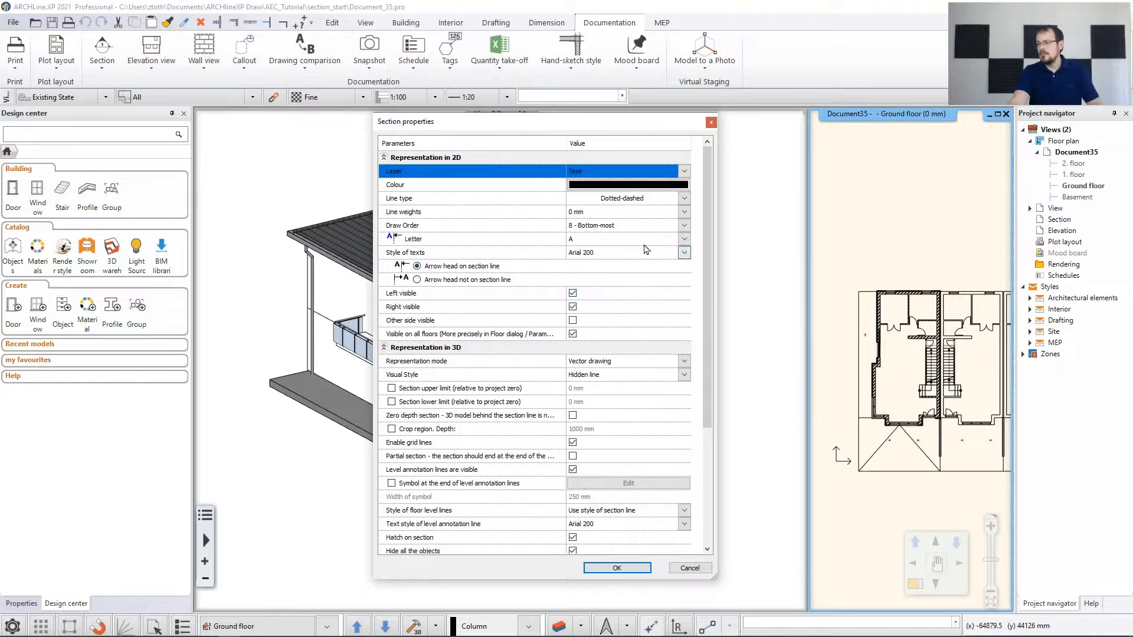
{"action": "left_click", "coordinate": [684, 198]}
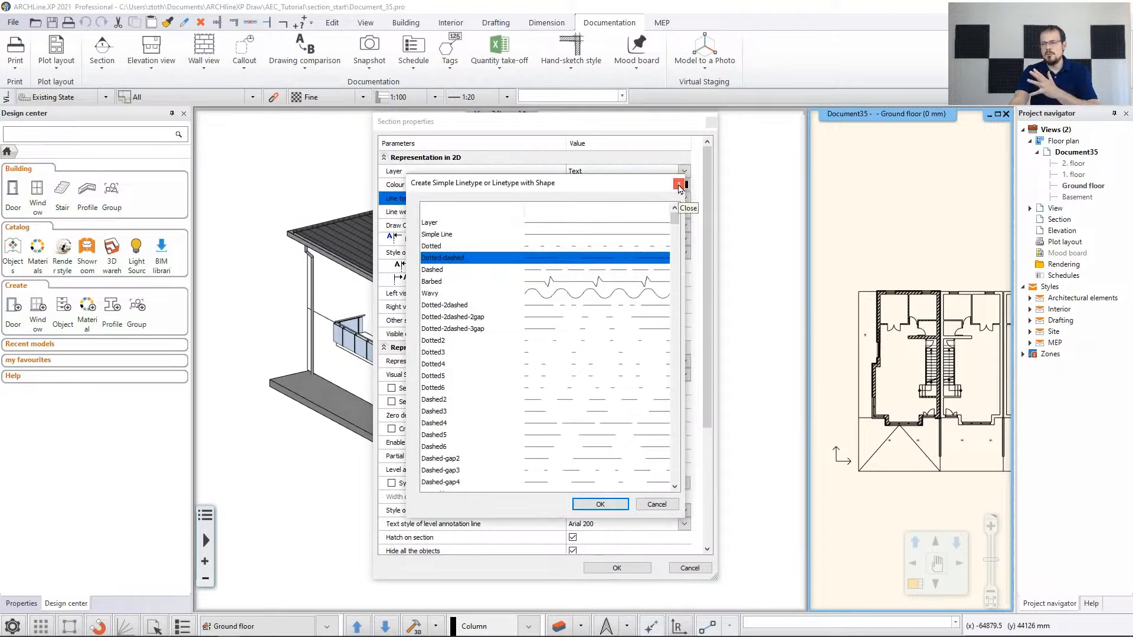
{"action": "left_click", "coordinate": [678, 185]}
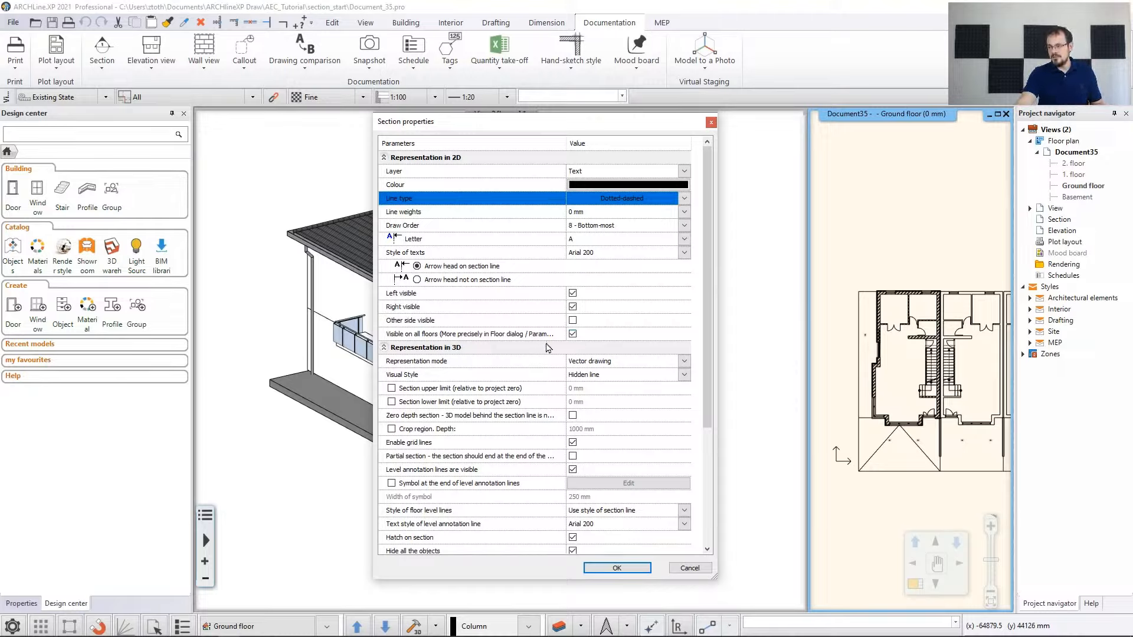
Configure the section's 3D representation as Image with the Consistent colour with wireframe visual style and partial section enabled
{"action": "left_click_drag", "start_coordinate": [708, 357], "coordinate": [717, 434]}
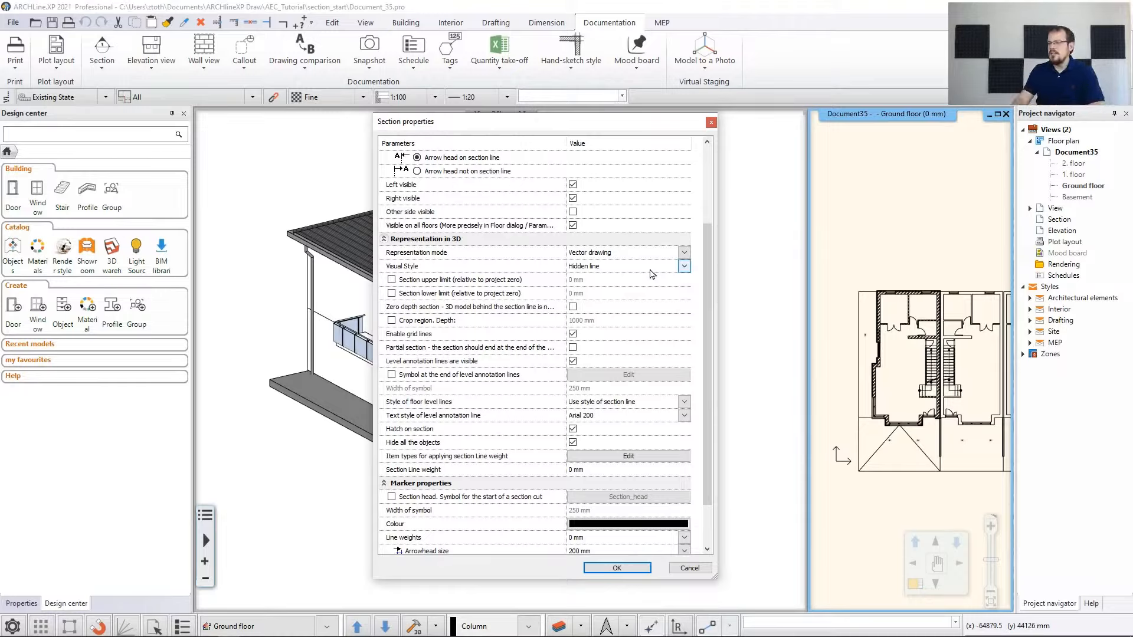
{"action": "left_click", "coordinate": [684, 252]}
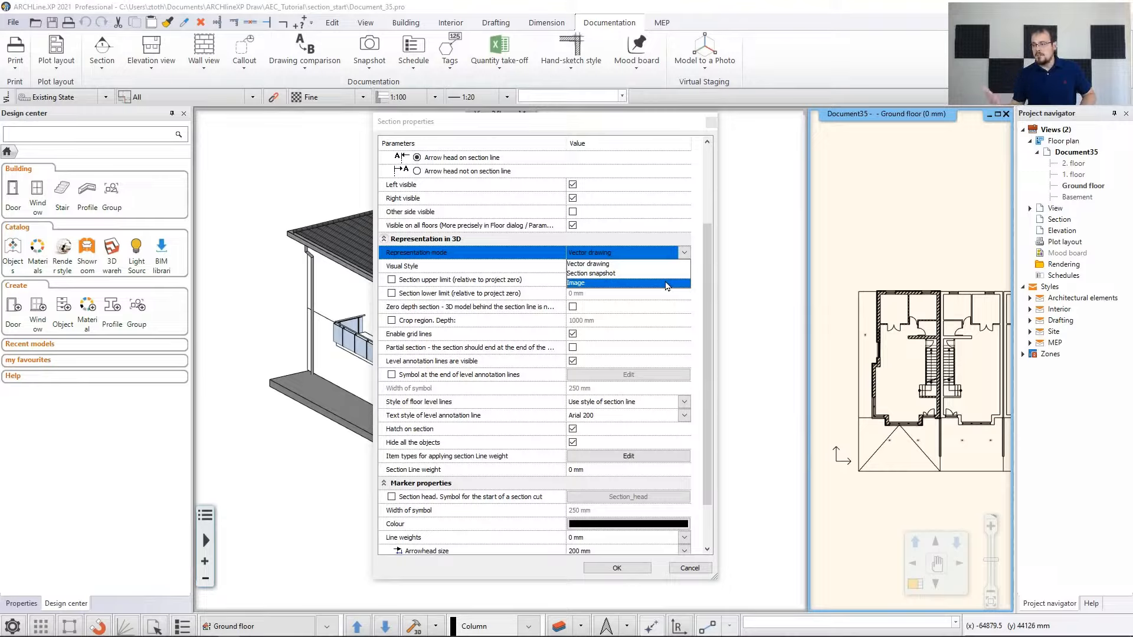
{"action": "left_click", "coordinate": [582, 285]}
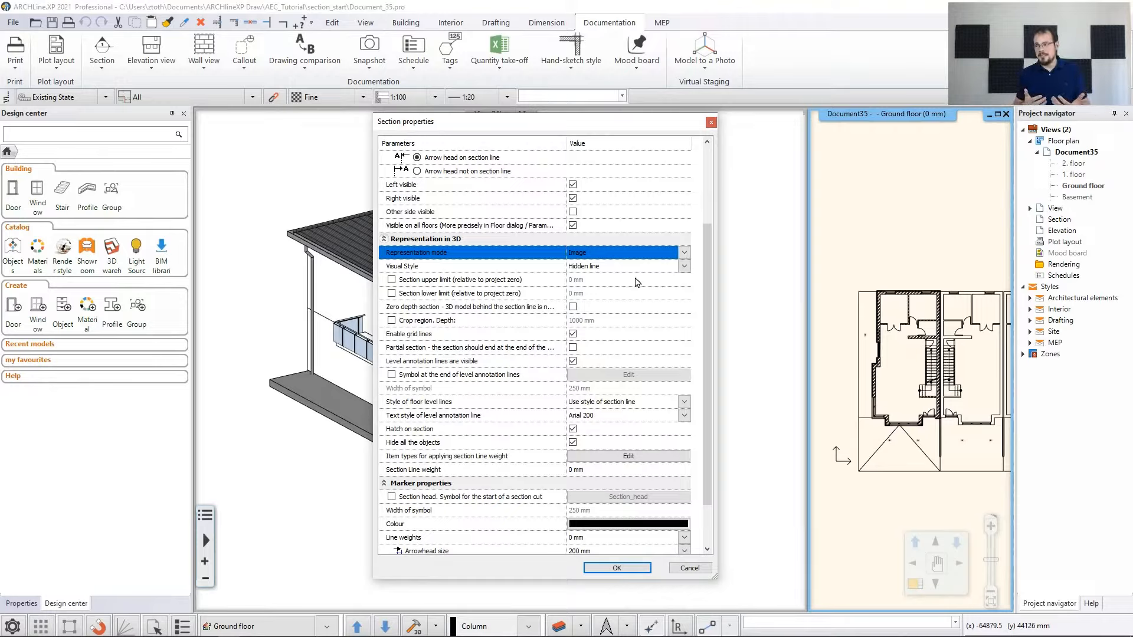
{"action": "left_click", "coordinate": [684, 266]}
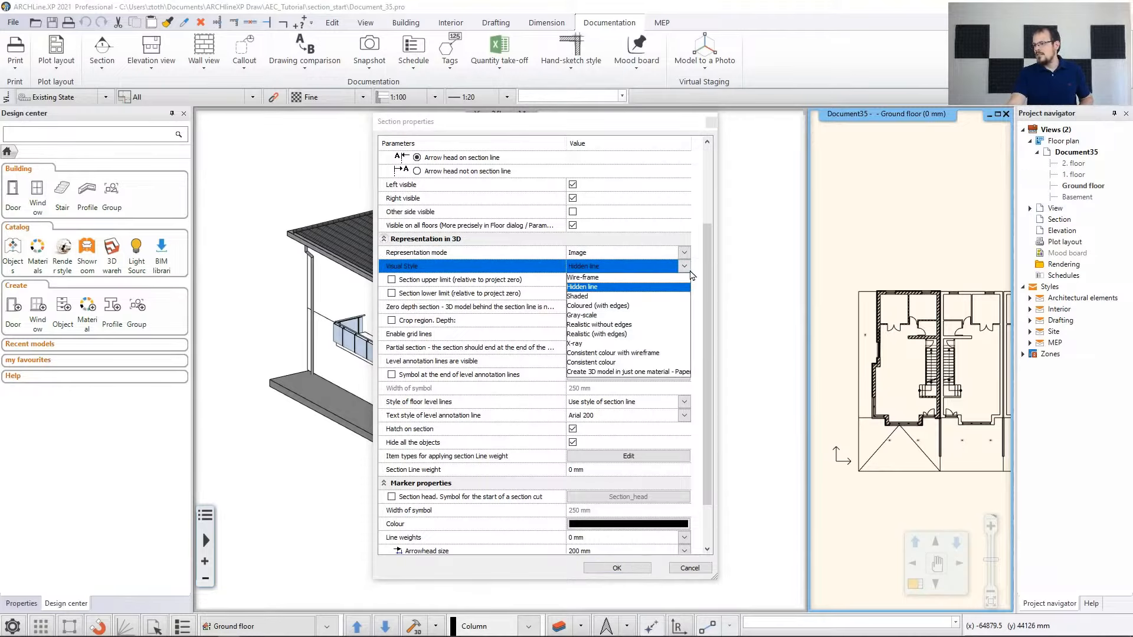
{"action": "left_click", "coordinate": [639, 354]}
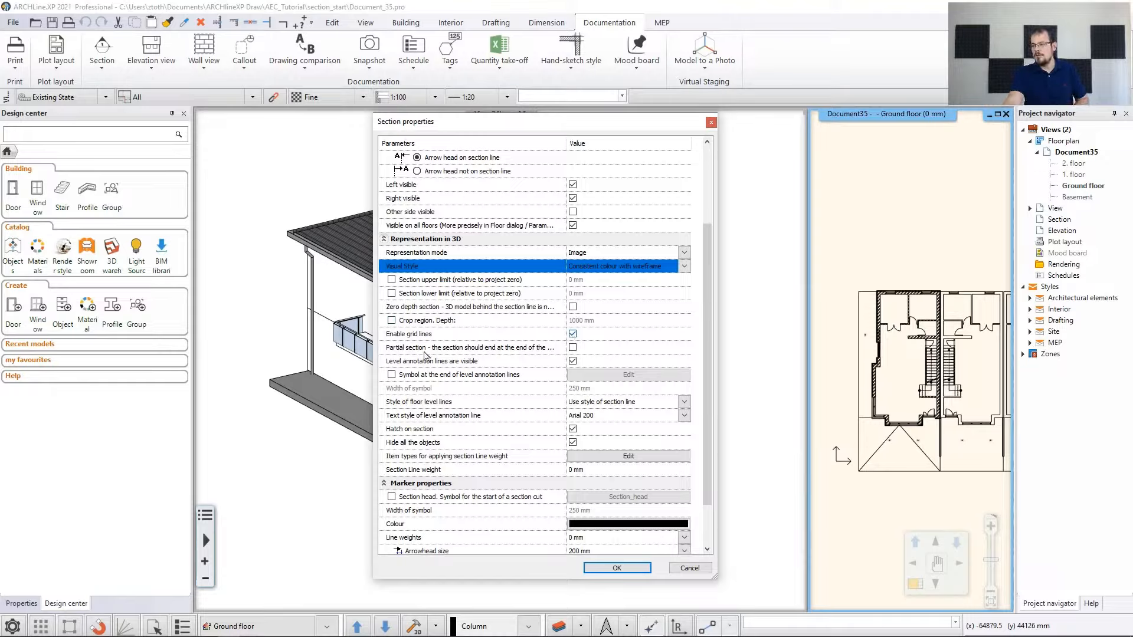
{"action": "left_click", "coordinate": [573, 348]}
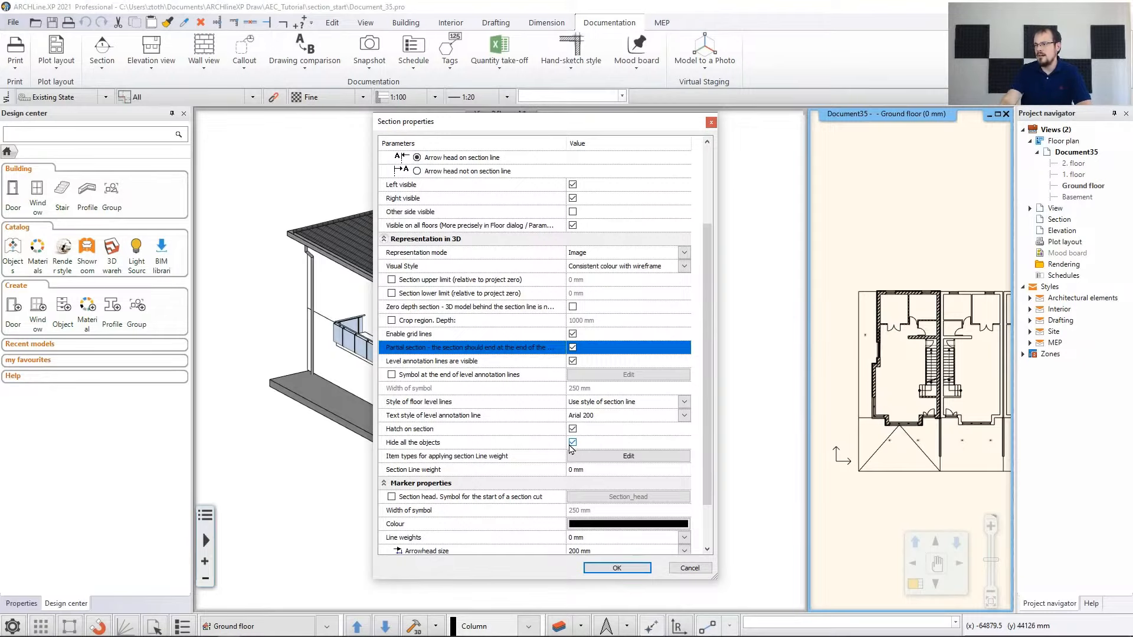
Enable the section head symbol for the start of the cut, keep the Section_head group, and accept the settings
{"action": "left_click_drag", "start_coordinate": [486, 122], "coordinate": [607, 126]}
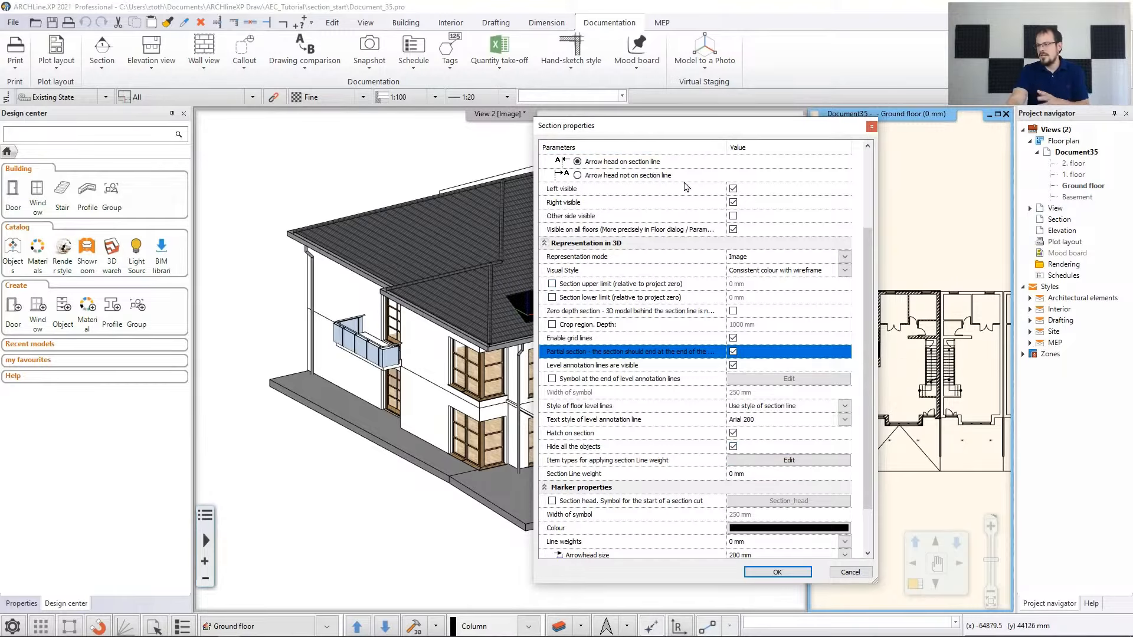
{"action": "left_click_drag", "start_coordinate": [667, 127], "coordinate": [589, 99]}
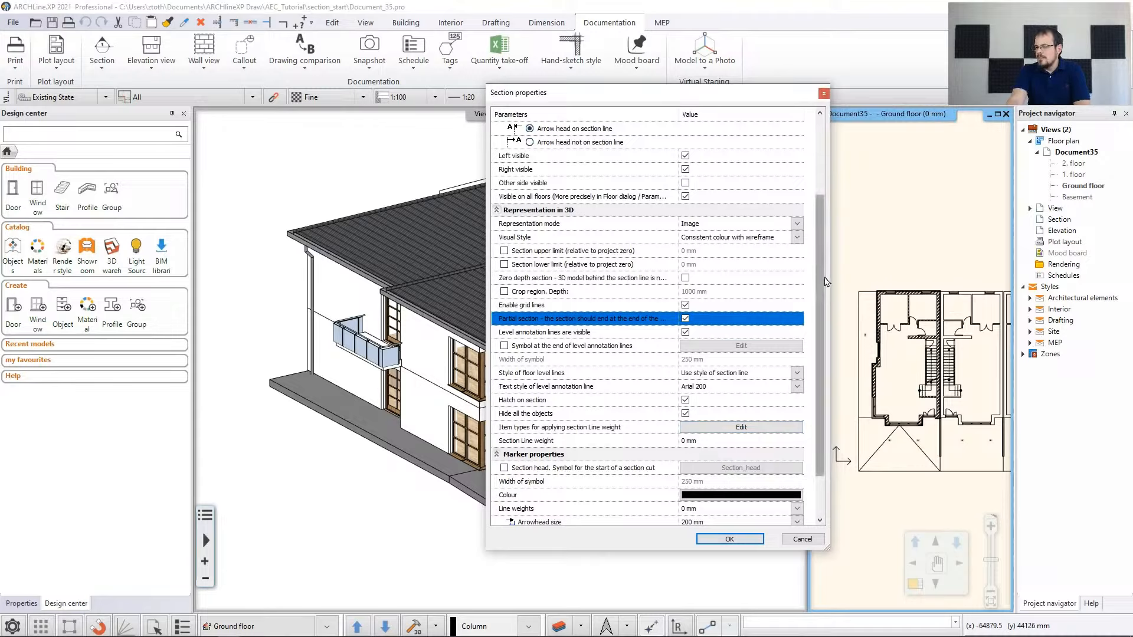
{"action": "scroll", "coordinate": [824, 285], "scroll_direction": "down", "scroll_amount": 2}
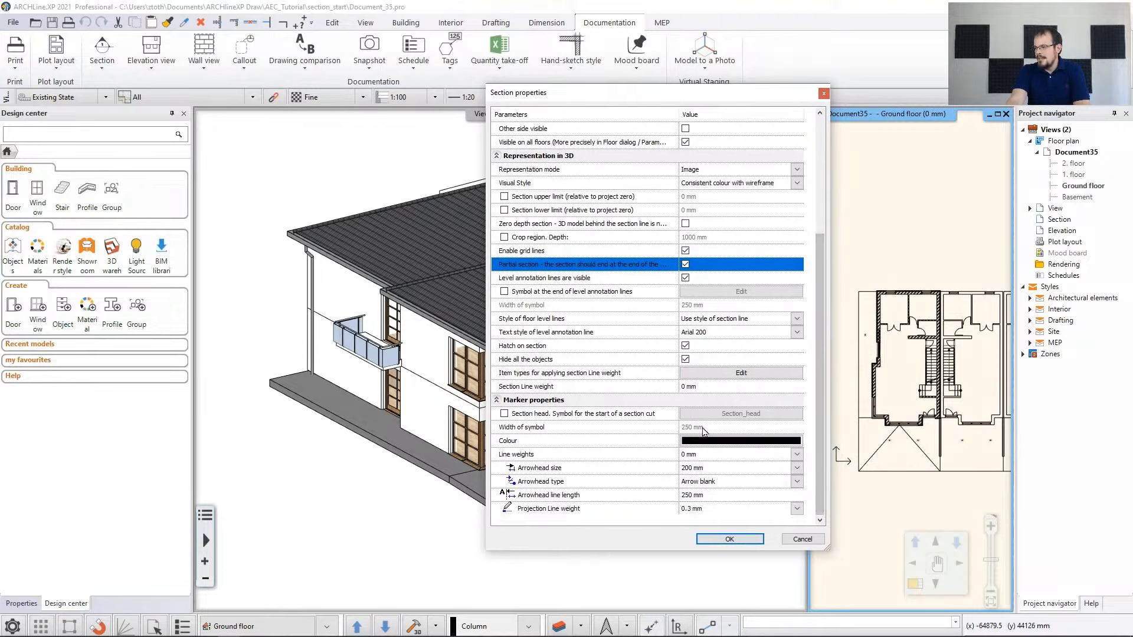
{"action": "left_click", "coordinate": [505, 413]}
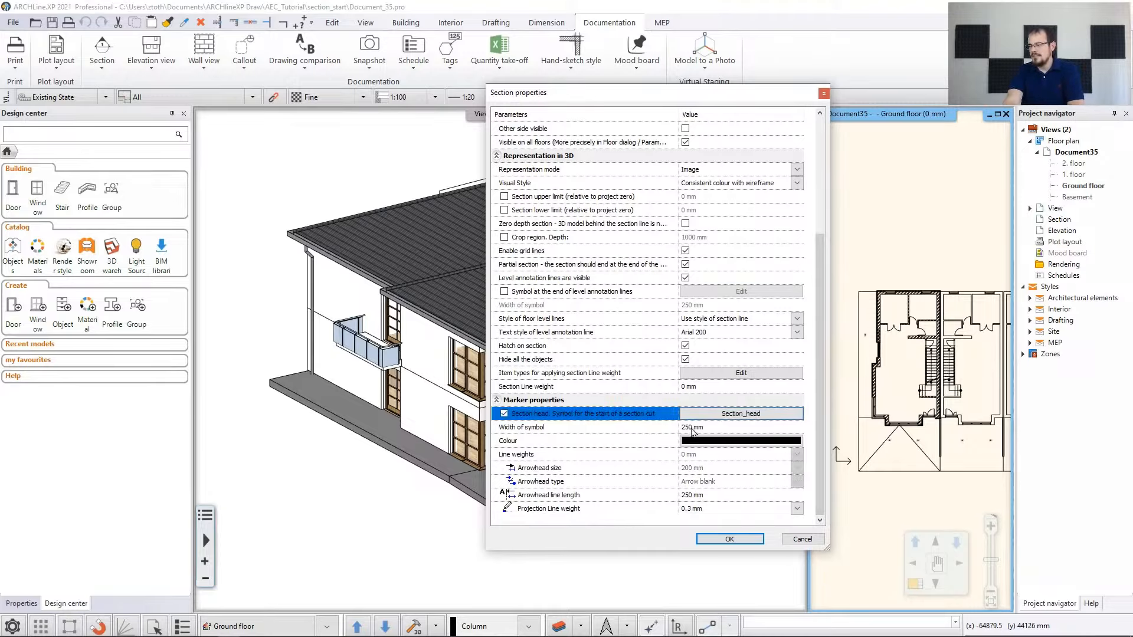
{"action": "left_click", "coordinate": [773, 414]}
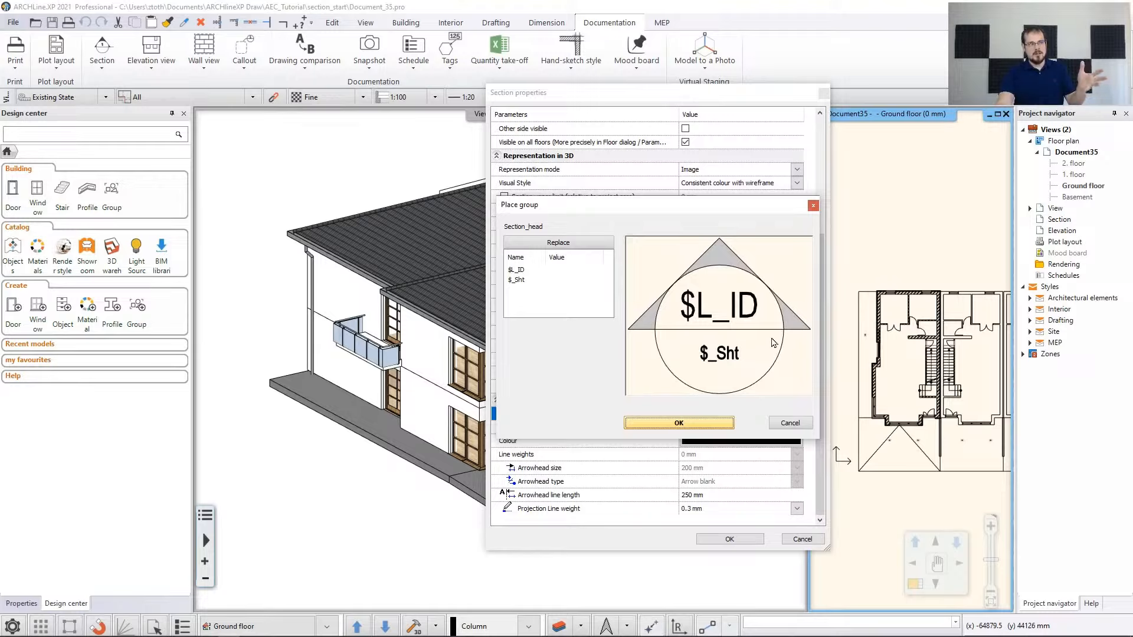
{"action": "left_click", "coordinate": [576, 243]}
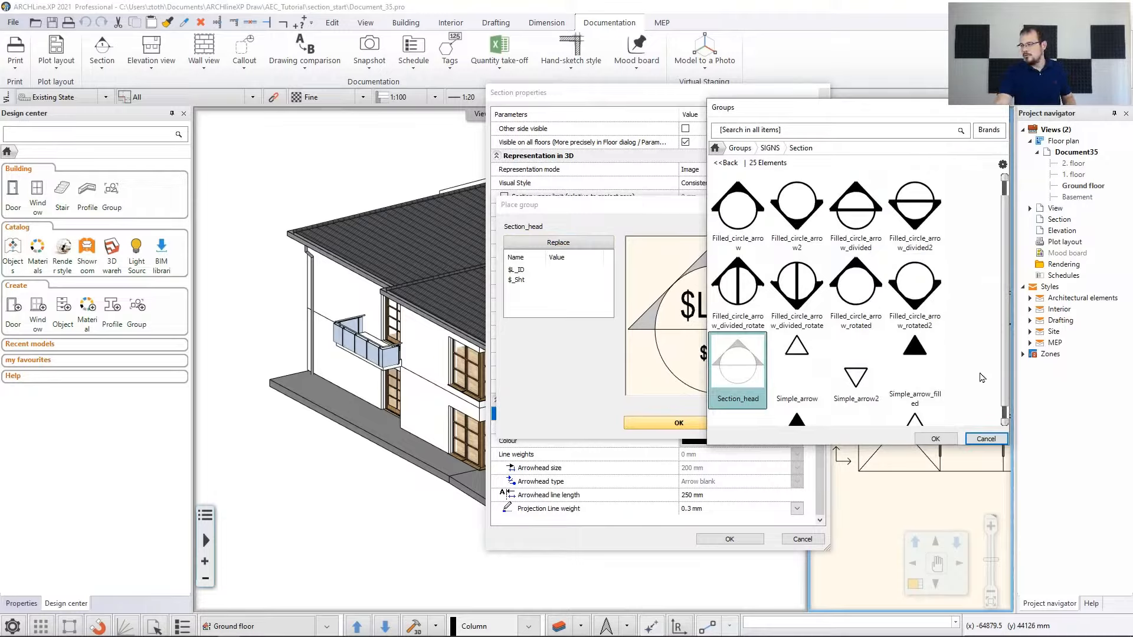
{"action": "left_click", "coordinate": [973, 439]}
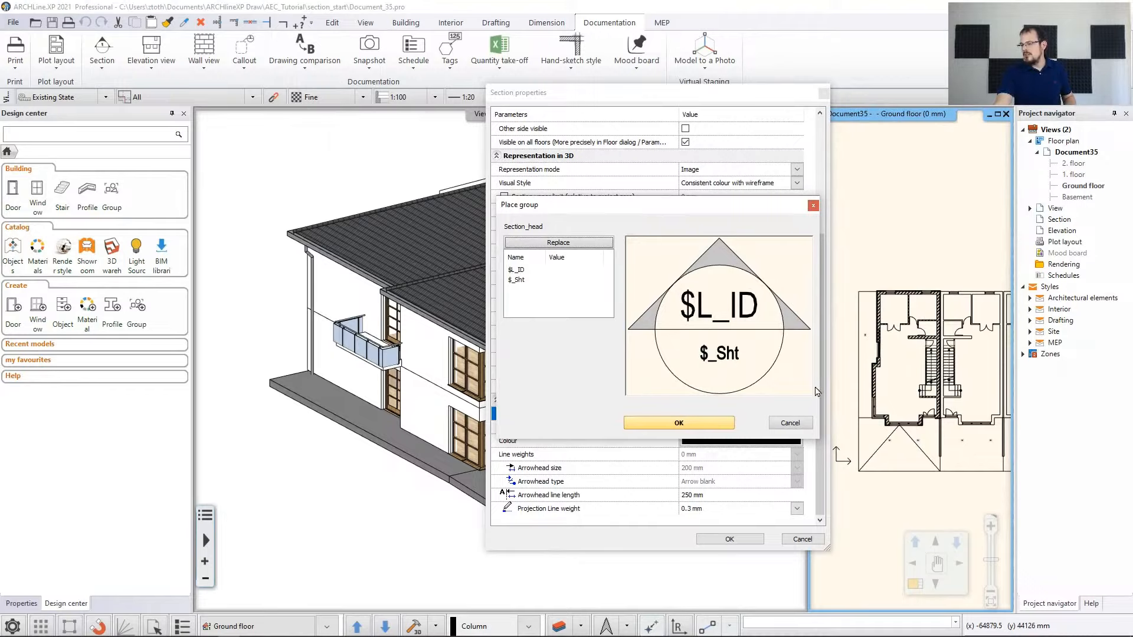
{"action": "left_click", "coordinate": [702, 423]}
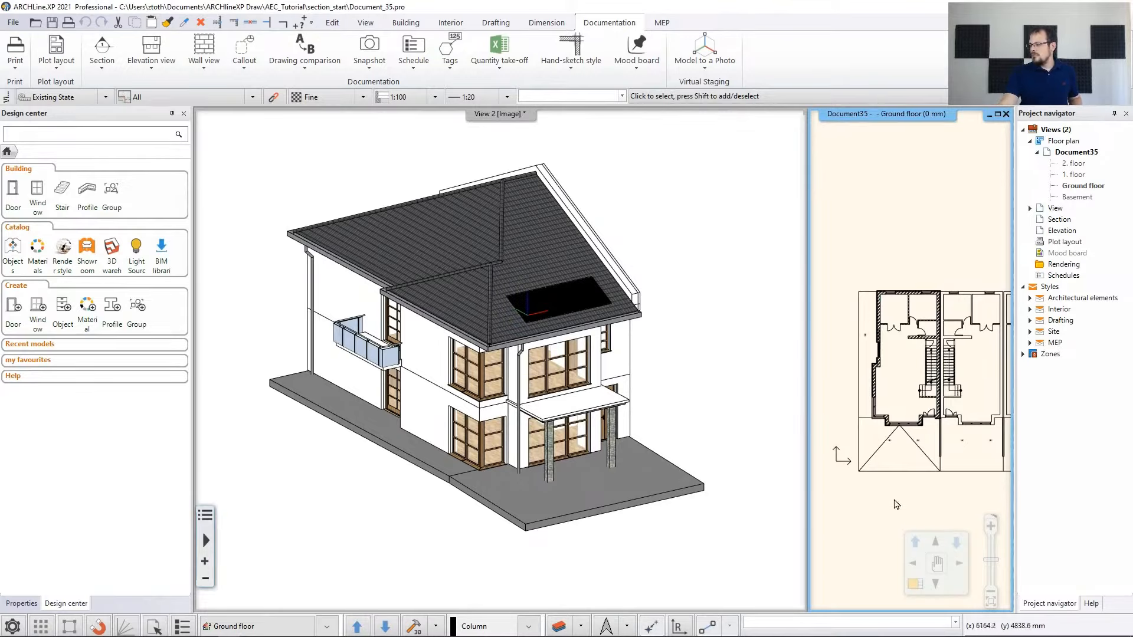
On the ground floor plan, create a horizontal section about 9.9 m long through the leftmost unit's lower stair landing, looking towards the upper stairs
{"action": "left_click", "coordinate": [915, 584]}
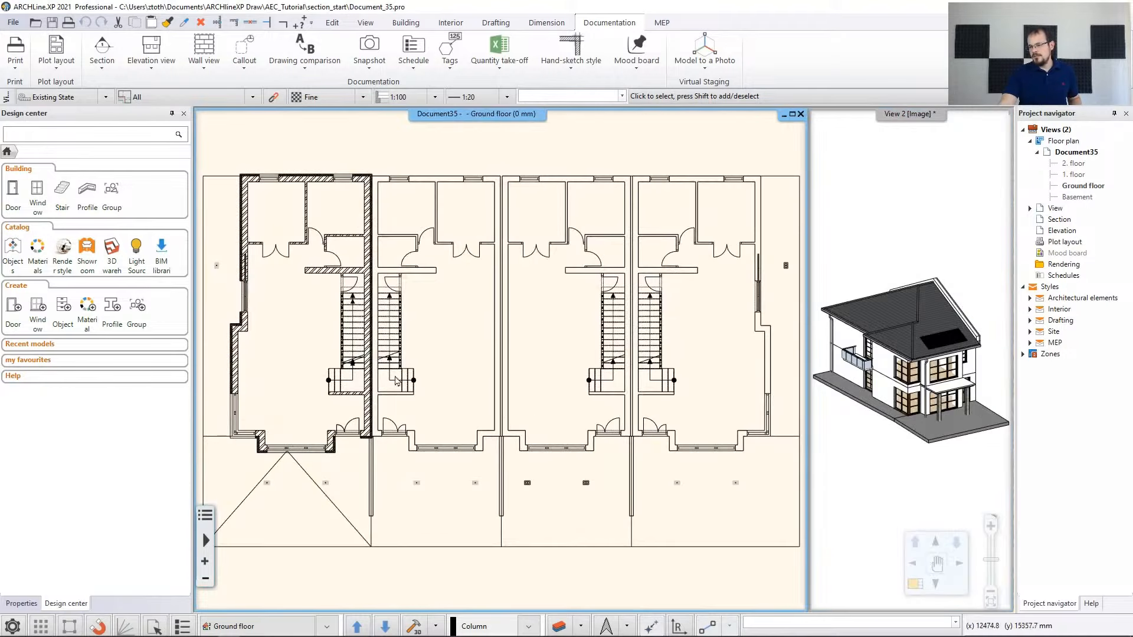
{"action": "scroll", "coordinate": [395, 380], "scroll_direction": "up", "scroll_amount": 3}
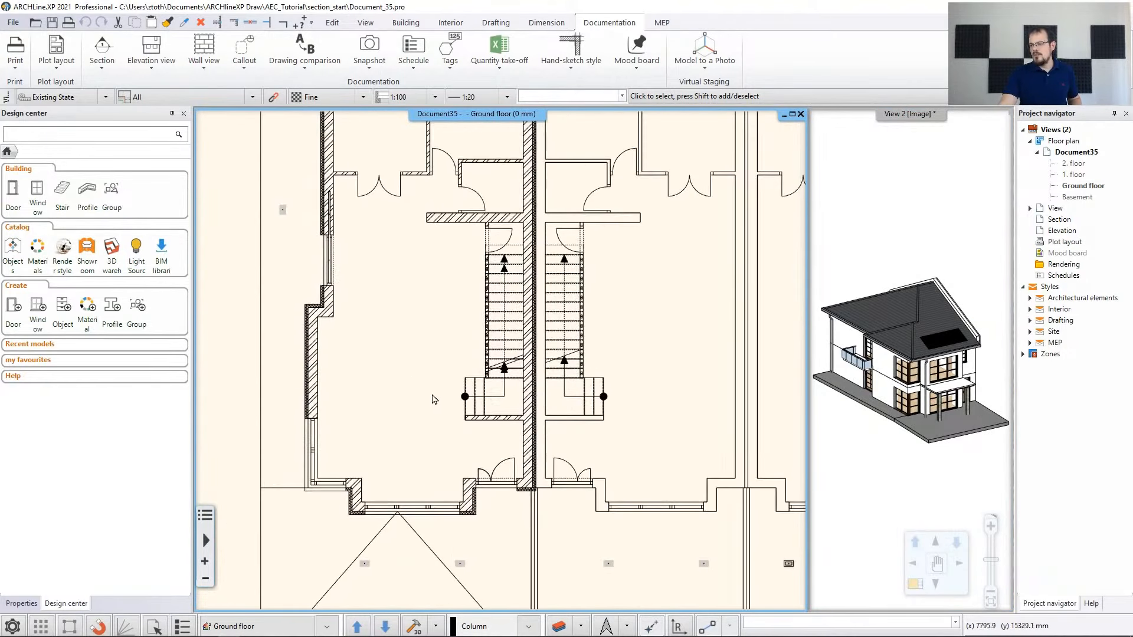
{"action": "middle_click_drag", "start_coordinate": [432, 394], "coordinate": [477, 426]}
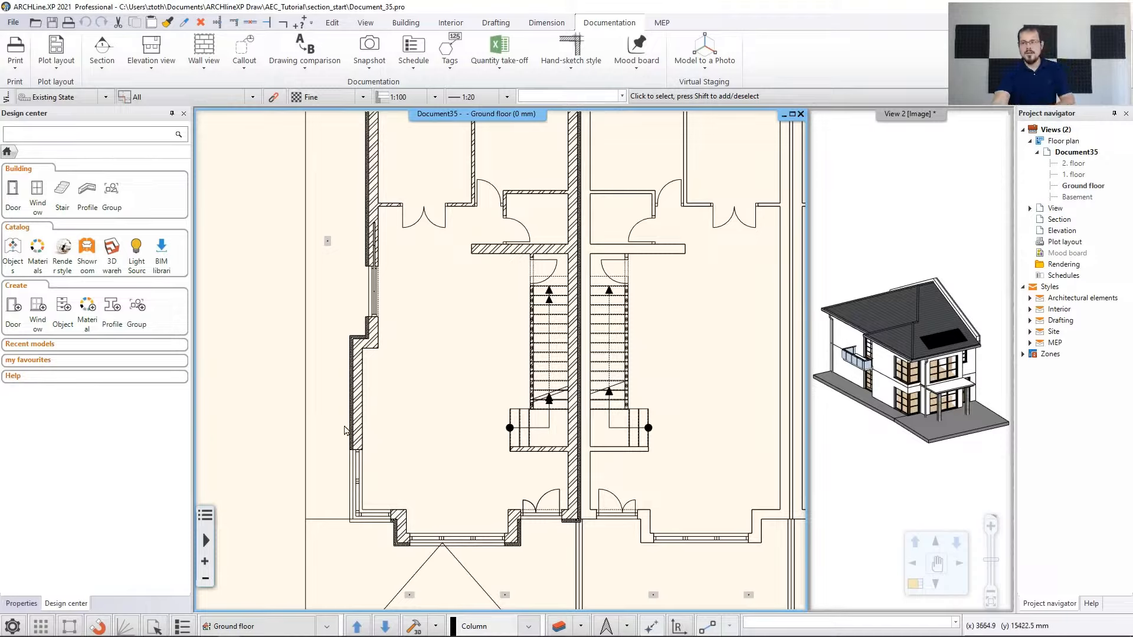
{"action": "left_click", "coordinate": [102, 59]}
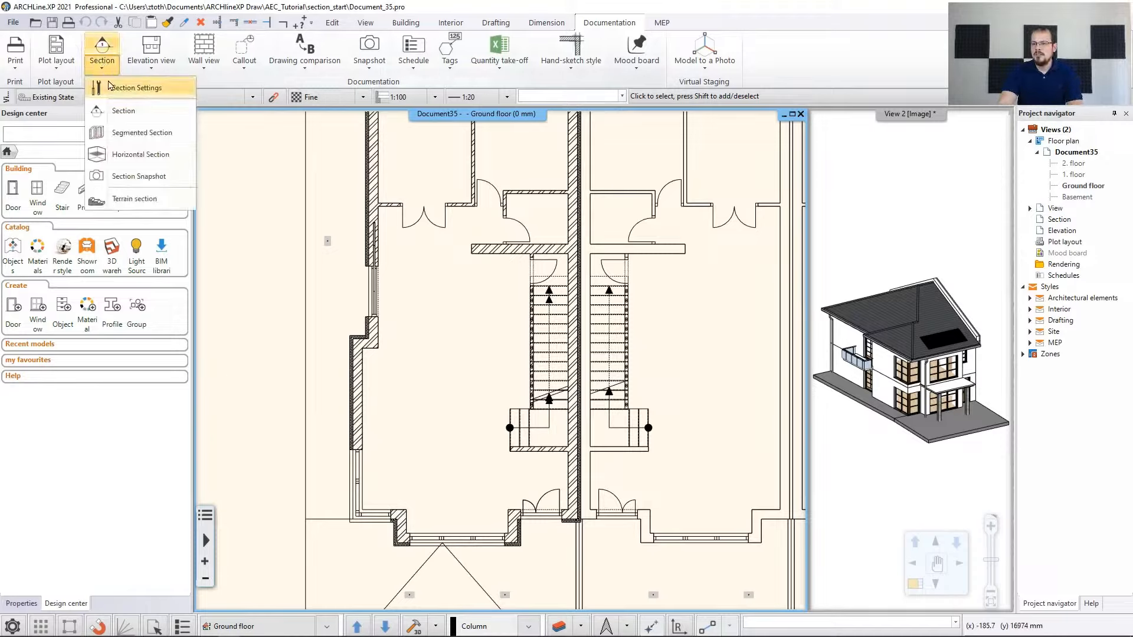
{"action": "left_click", "coordinate": [121, 111]}
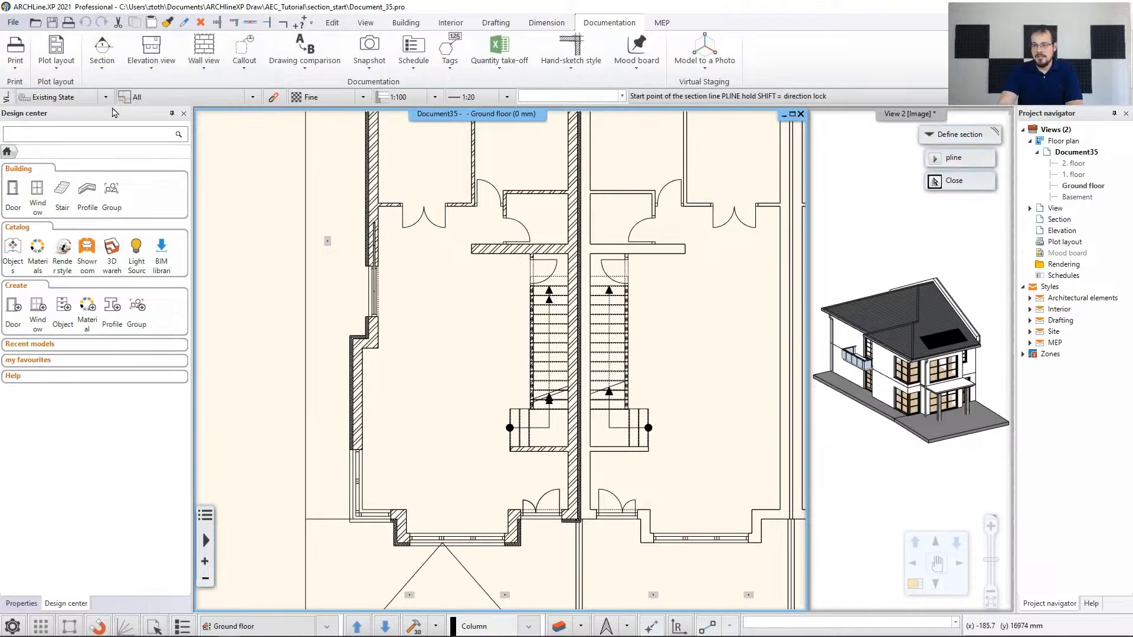
{"action": "left_click", "coordinate": [280, 428]}
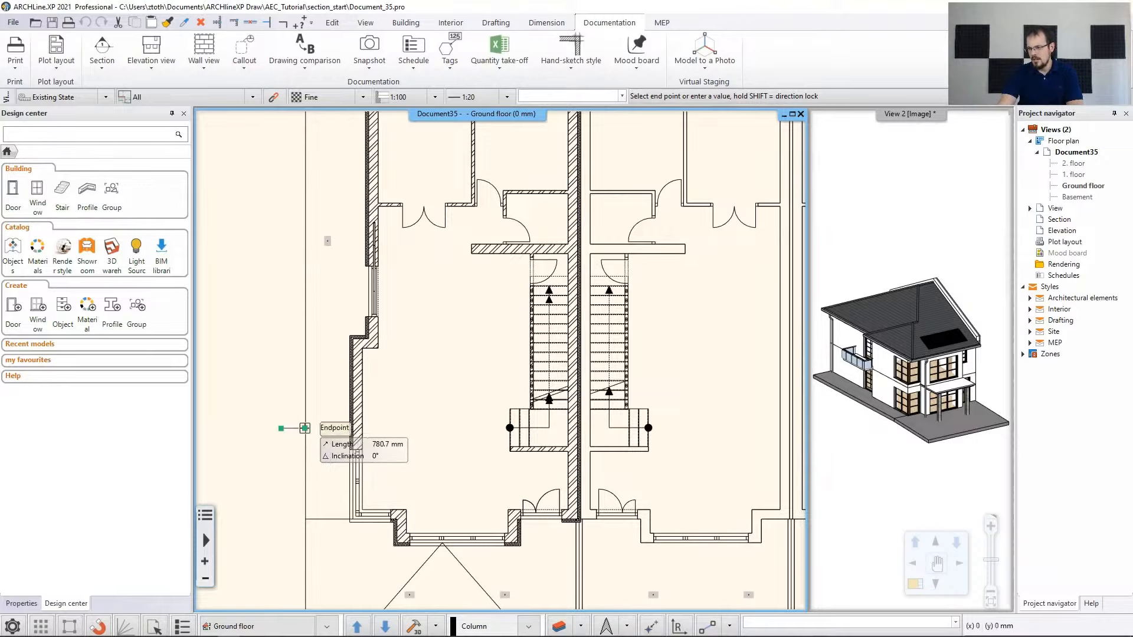
{"action": "scroll", "coordinate": [543, 466], "scroll_direction": "up", "scroll_amount": 3}
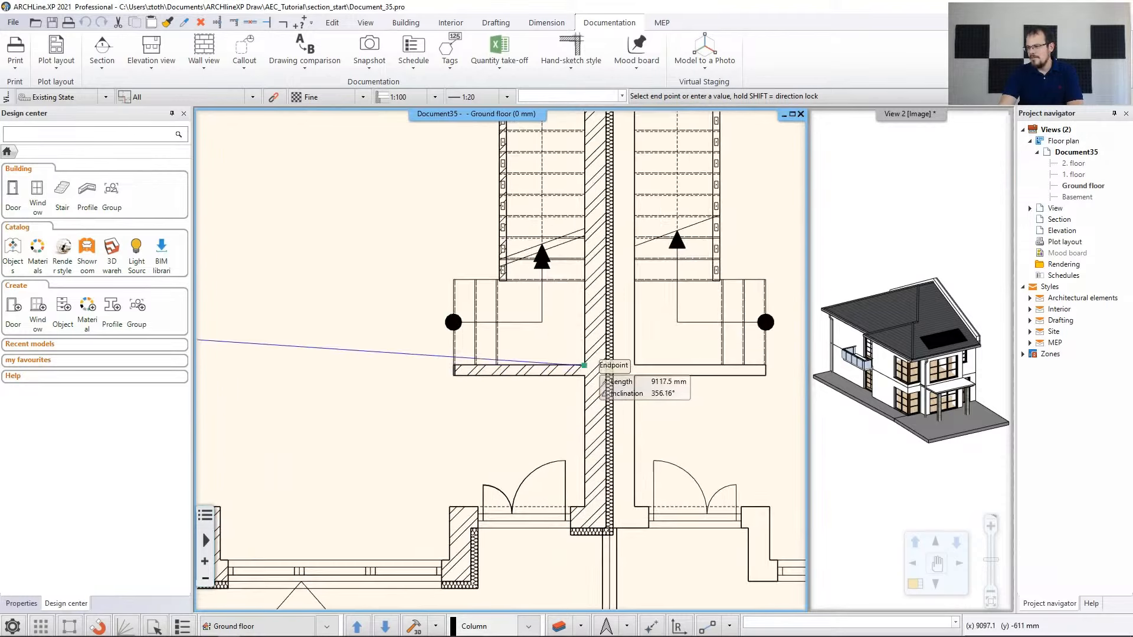
{"action": "scroll", "coordinate": [584, 366], "scroll_direction": "up", "scroll_amount": 1}
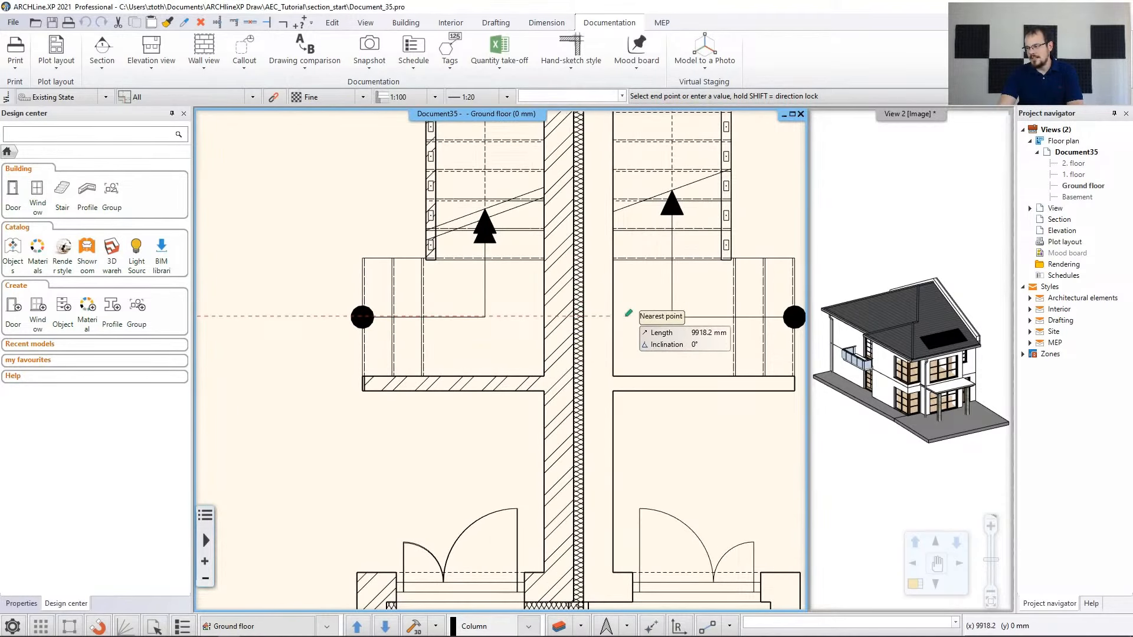
{"action": "left_click", "coordinate": [634, 313]}
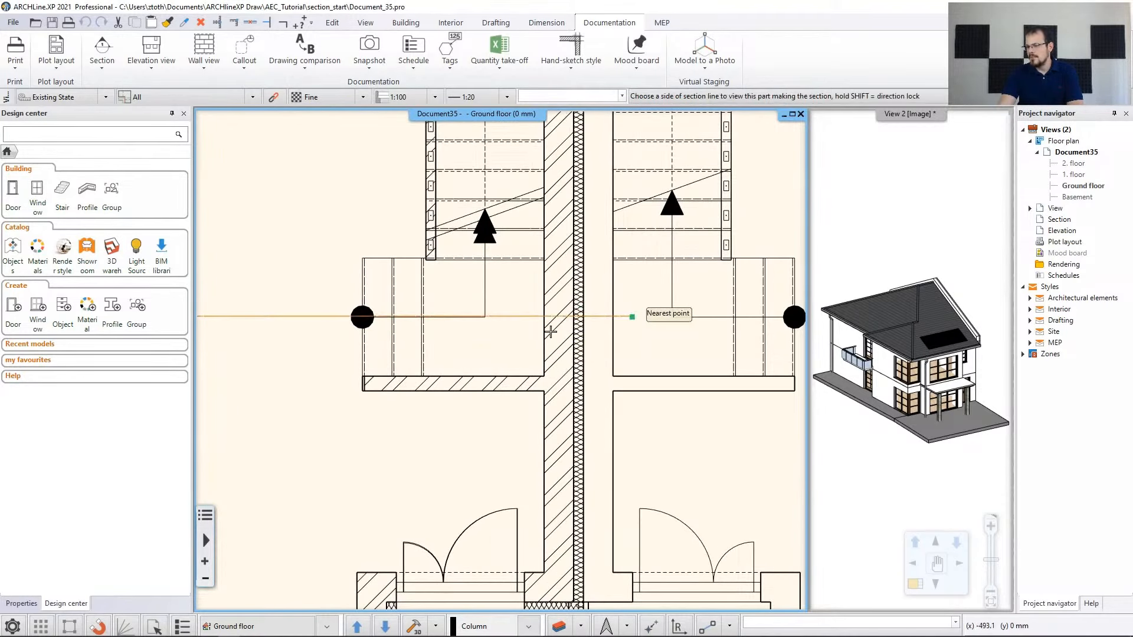
{"action": "scroll", "coordinate": [634, 314], "scroll_direction": "down", "scroll_amount": 5}
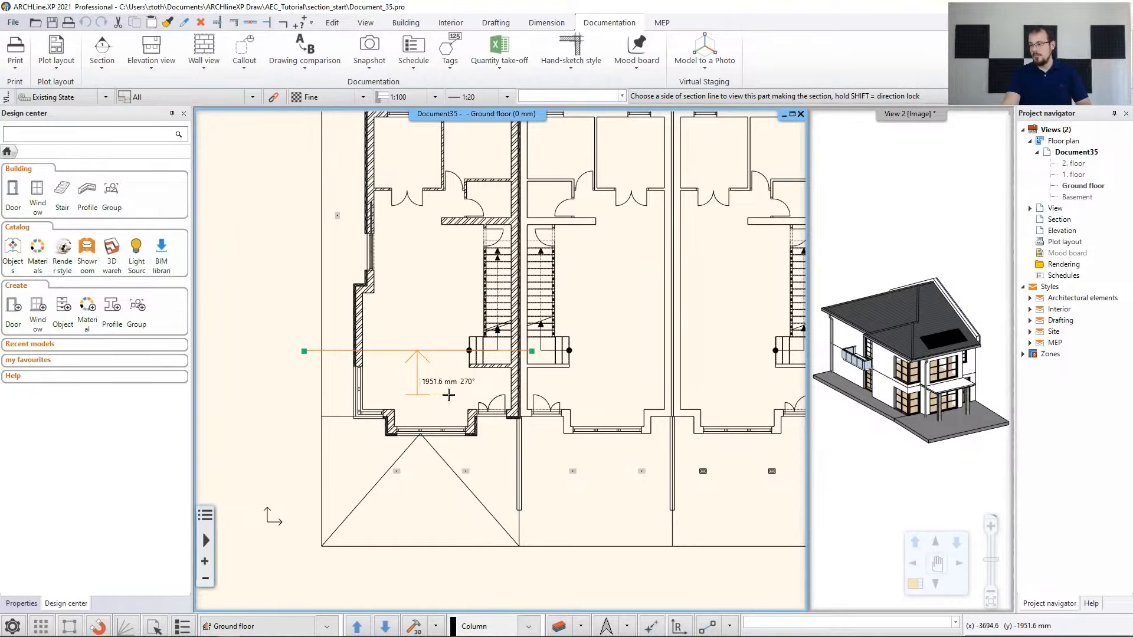
{"action": "left_click", "coordinate": [433, 395]}
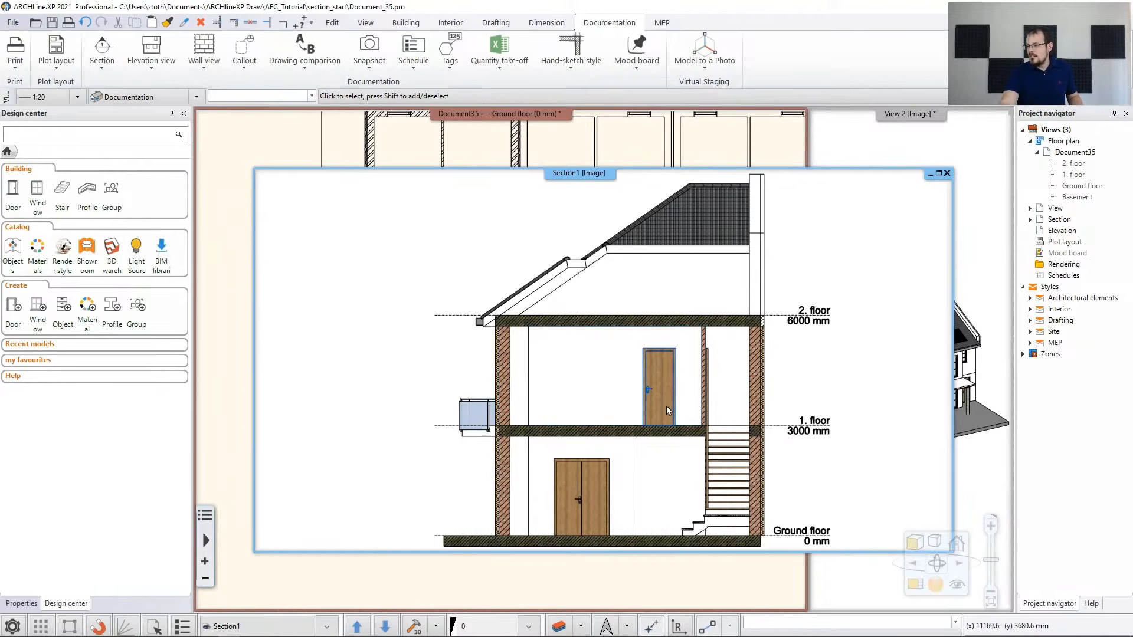
In the image section, select the first-floor door and the first-floor outer wall beside the balcony to inspect their properties
{"action": "scroll", "coordinate": [667, 406], "scroll_direction": "up", "scroll_amount": 3}
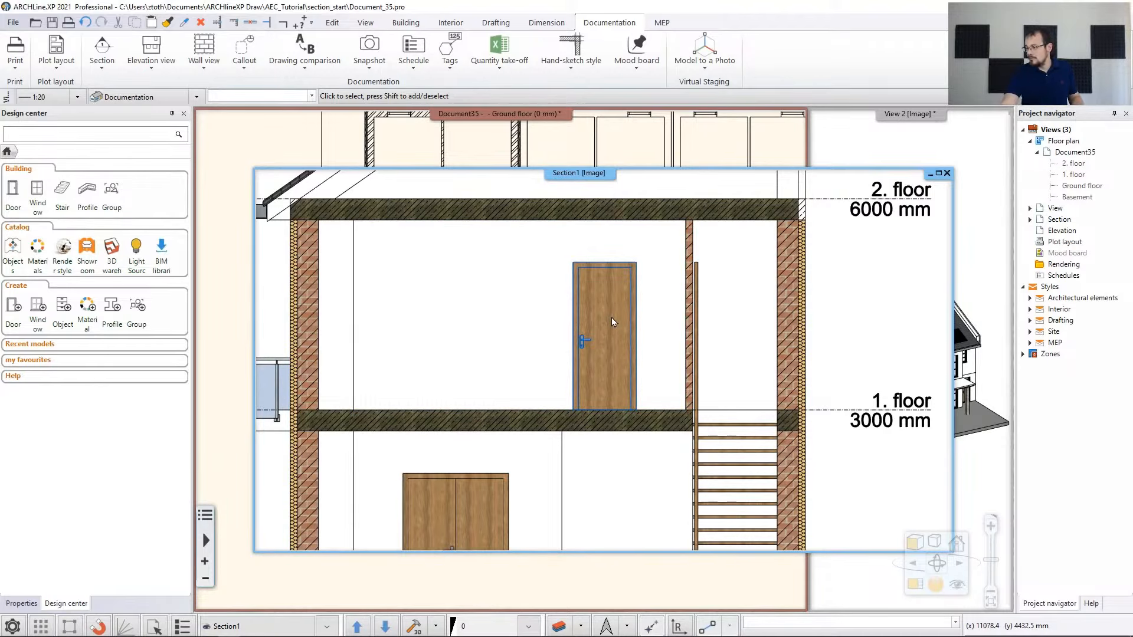
{"action": "left_click", "coordinate": [600, 336]}
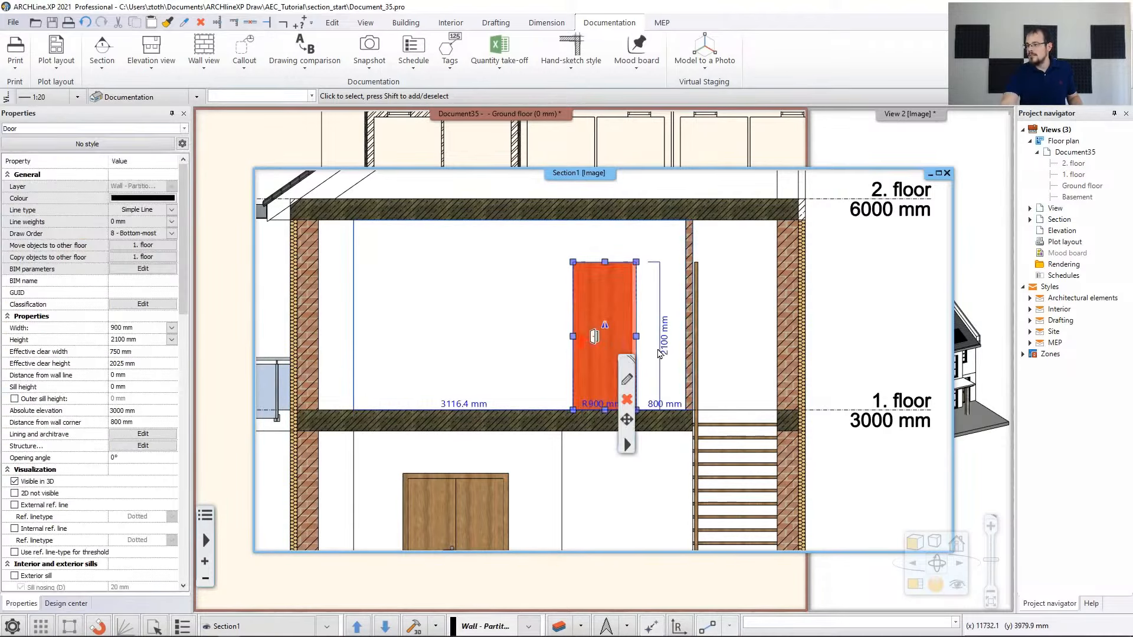
{"action": "scroll", "coordinate": [659, 353], "scroll_direction": "down", "scroll_amount": 2}
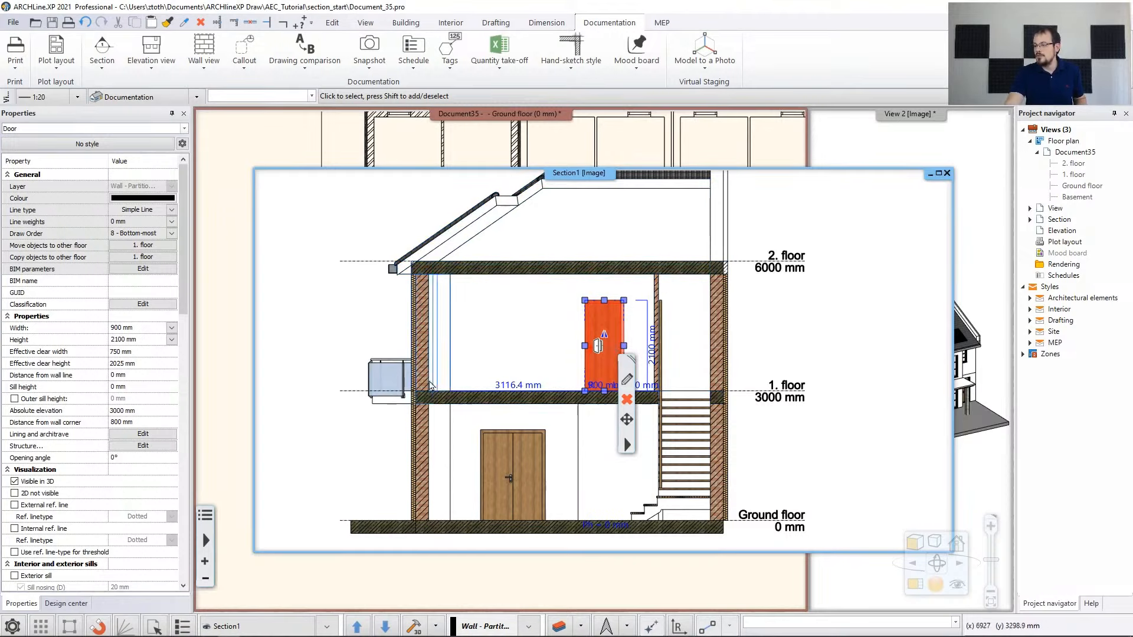
{"action": "left_click", "coordinate": [442, 380]}
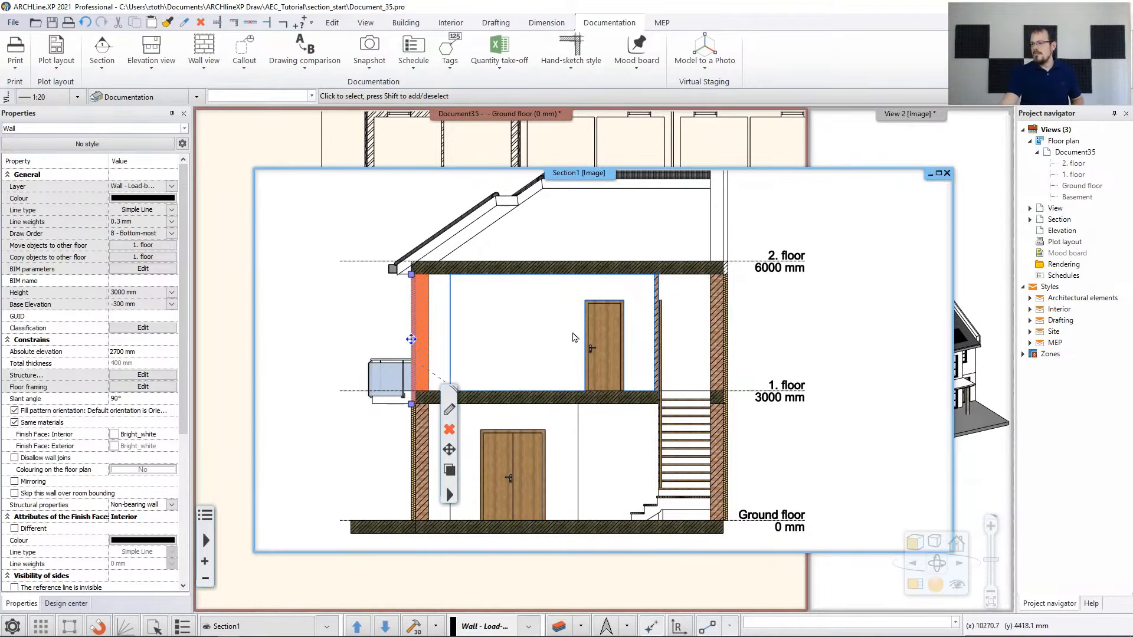
Back on the ground floor plan, set the section's representation mode to Vector drawing with the Hidden line visual style and accept the settings
{"action": "left_click", "coordinate": [252, 147]}
{"action": "scroll", "coordinate": [377, 237], "scroll_direction": "down", "scroll_amount": 3}
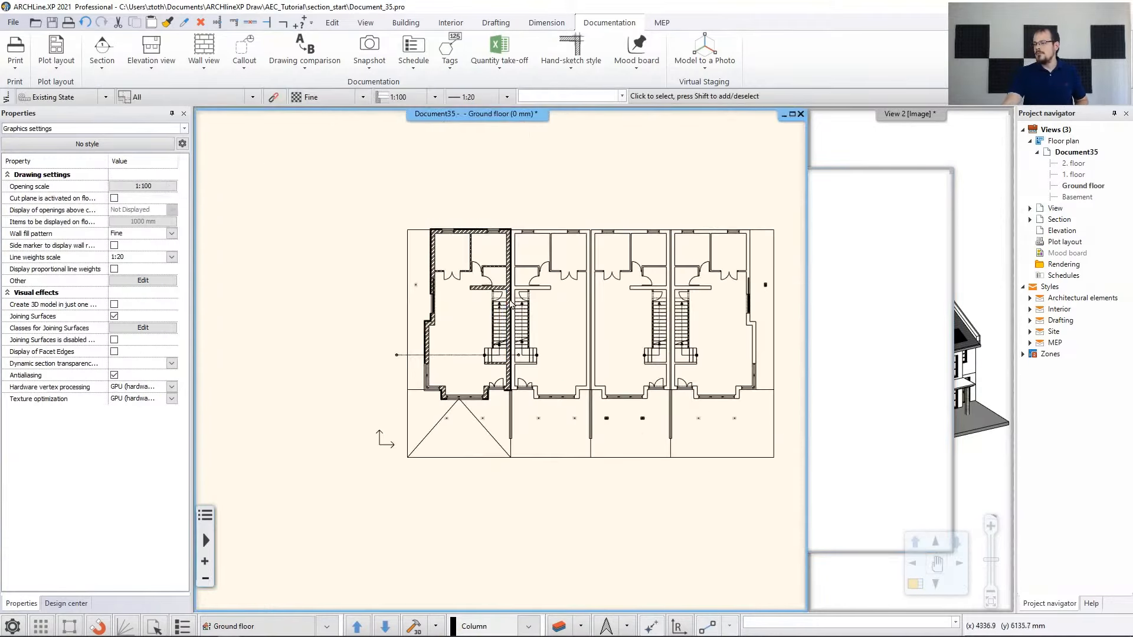
{"action": "scroll", "coordinate": [481, 247], "scroll_direction": "up", "scroll_amount": 2}
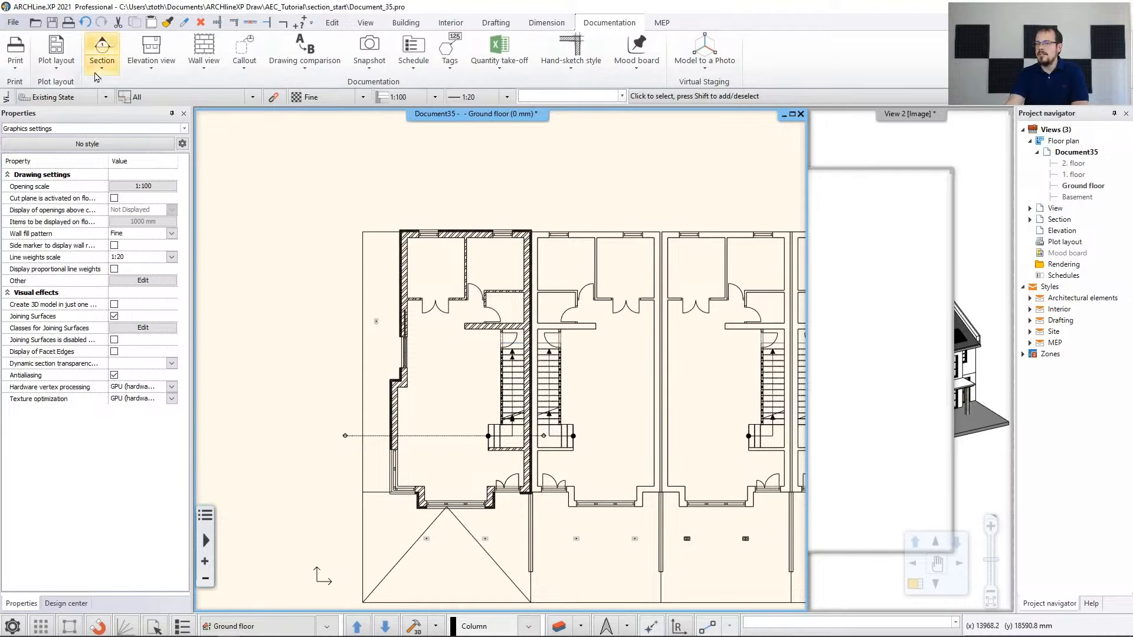
{"action": "left_click", "coordinate": [100, 74]}
{"action": "left_click", "coordinate": [137, 87]}
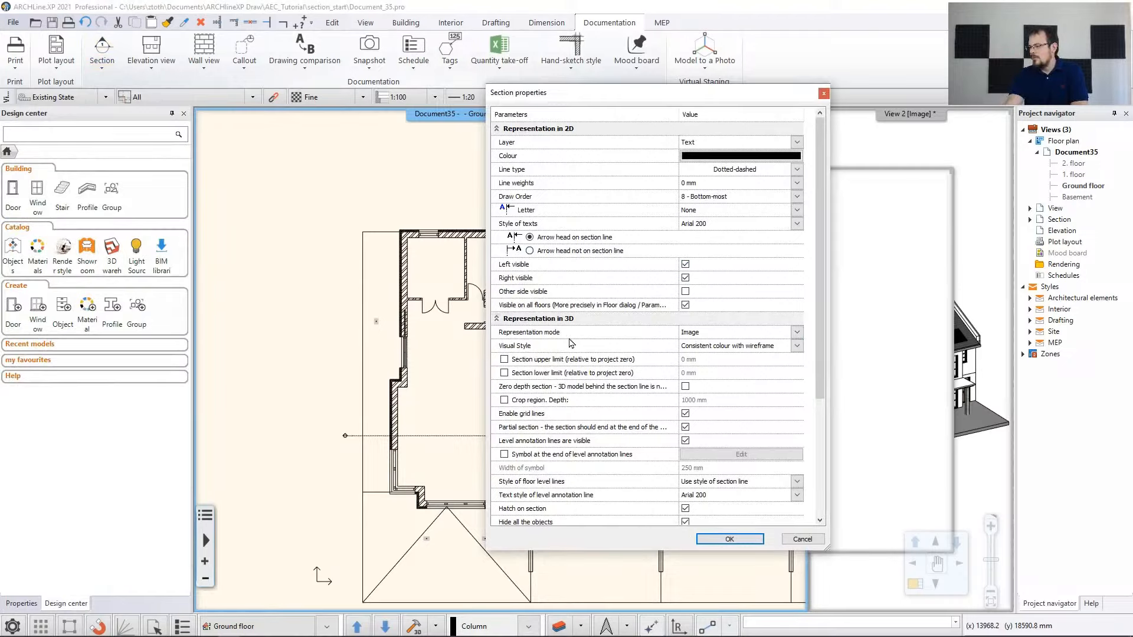
{"action": "left_click", "coordinate": [797, 334]}
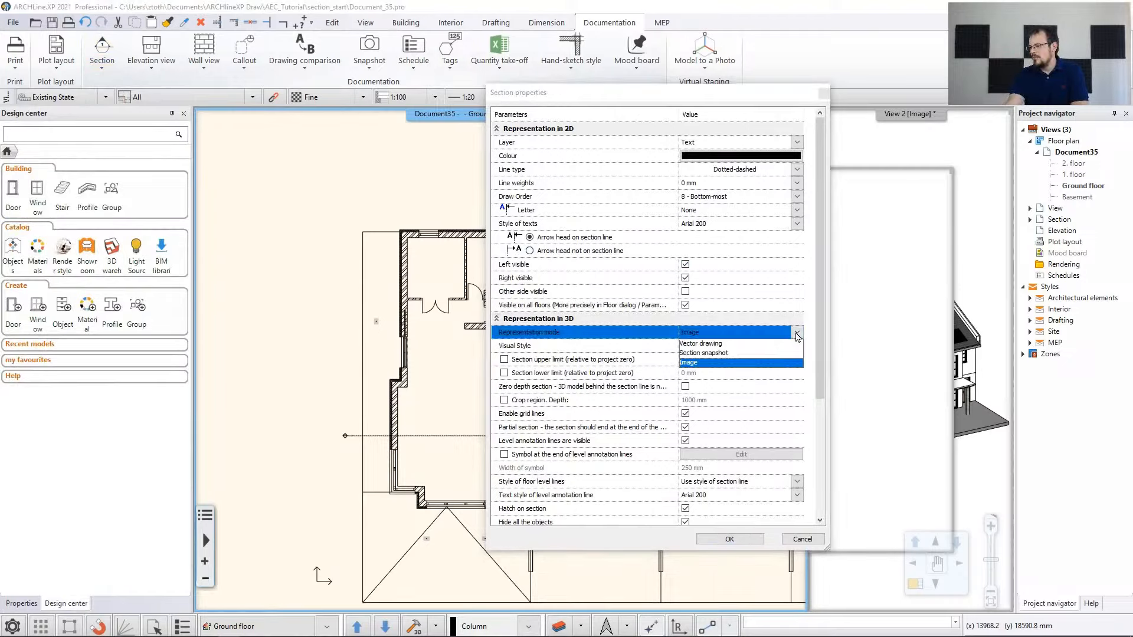
{"action": "left_click", "coordinate": [716, 343]}
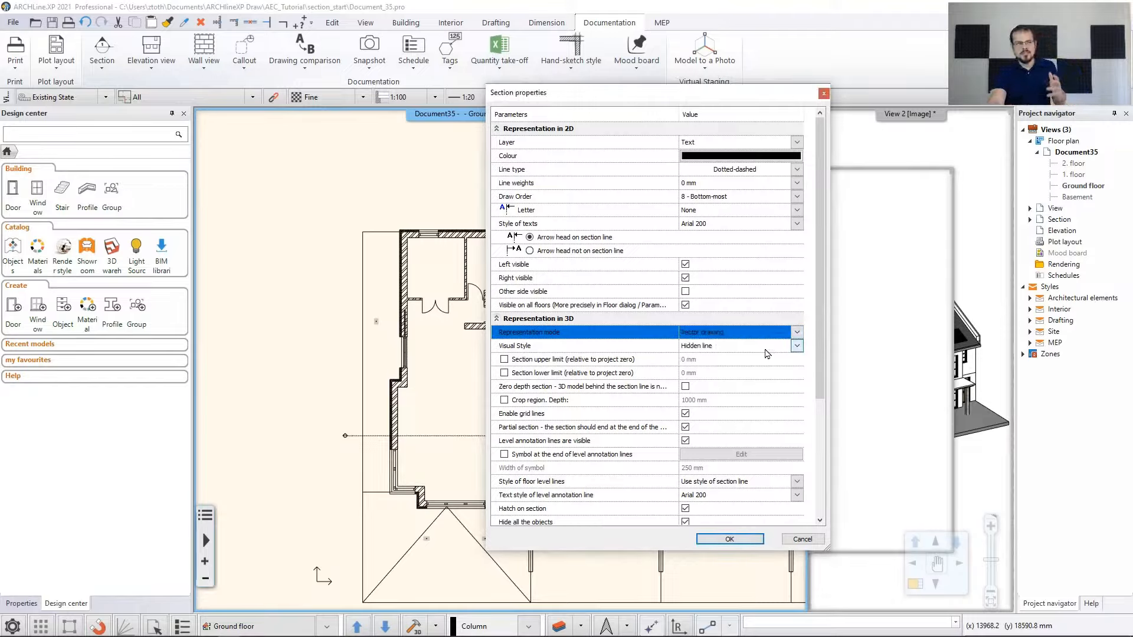
{"action": "left_click", "coordinate": [796, 347]}
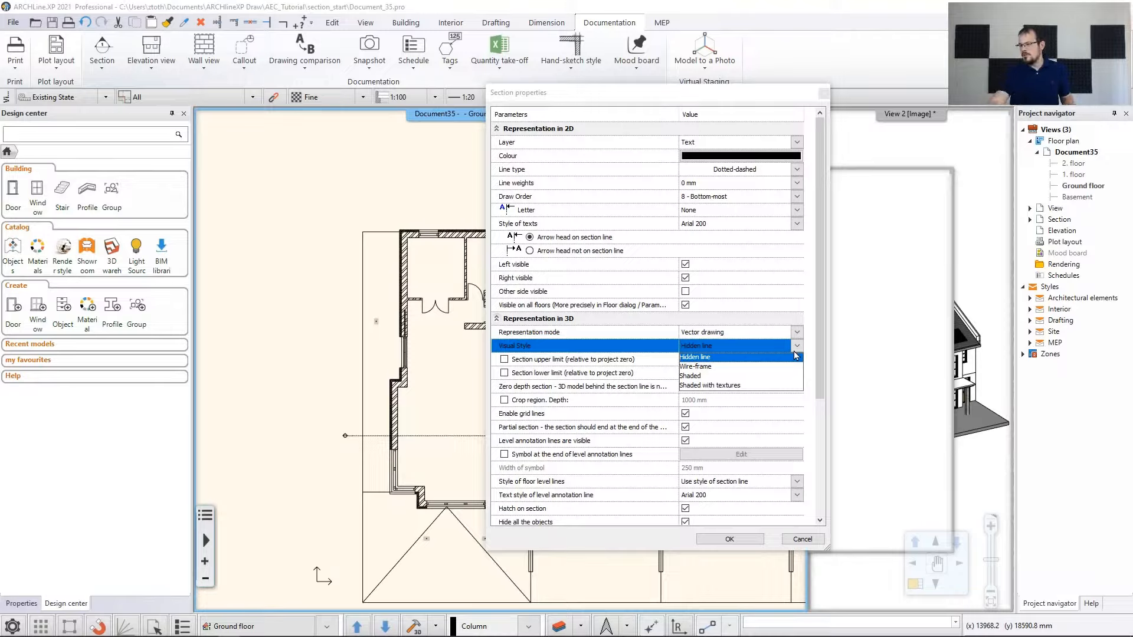
{"action": "left_click", "coordinate": [765, 358]}
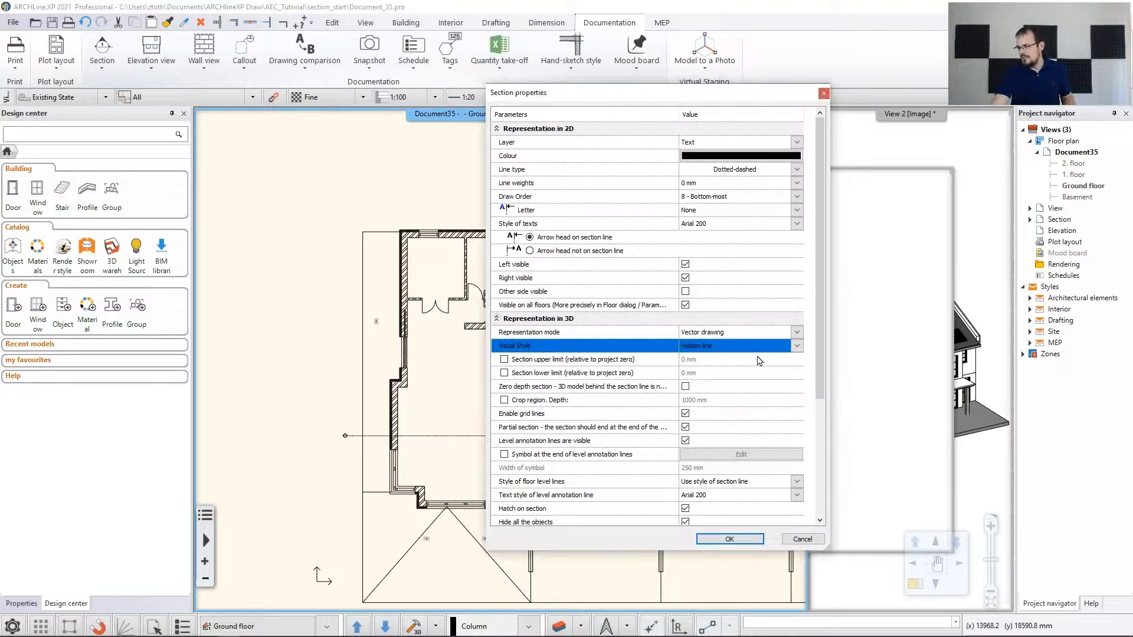
{"action": "left_click", "coordinate": [729, 538]}
Draw a vertical section line about 20.7 m long through the leftmost unit's stair flight, from behind the rear wall to beyond the front garden
{"action": "scroll", "coordinate": [668, 288], "scroll_direction": "up", "scroll_amount": 3}
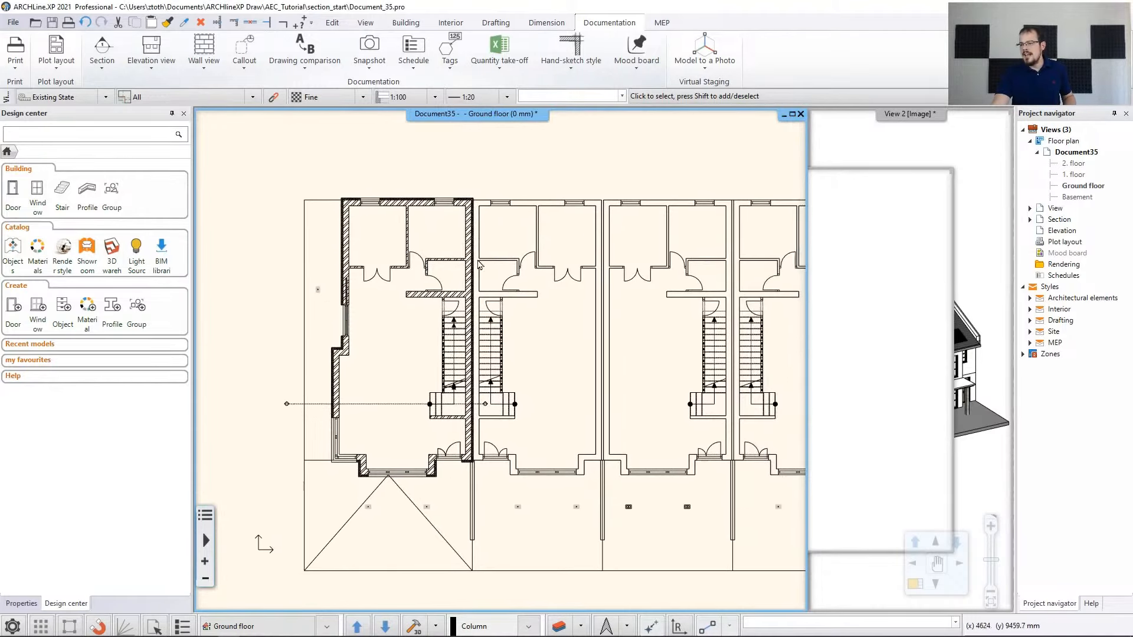
{"action": "scroll", "coordinate": [451, 278], "scroll_direction": "up", "scroll_amount": 2}
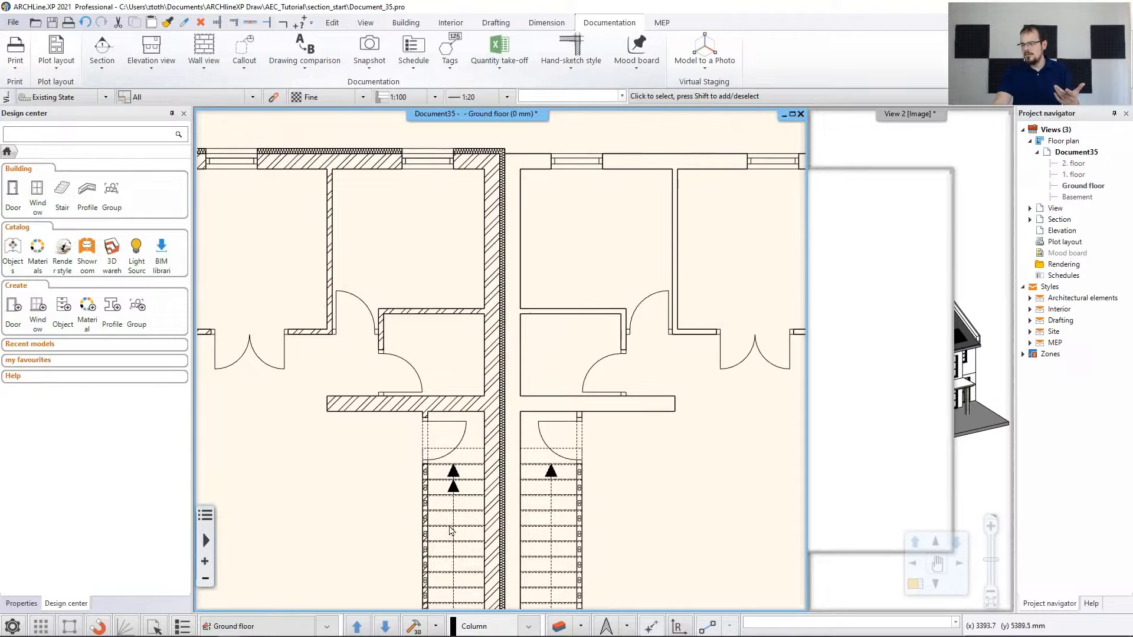
{"action": "middle_click_drag", "start_coordinate": [451, 533], "coordinate": [487, 243]}
{"action": "scroll", "coordinate": [500, 367], "scroll_direction": "down", "scroll_amount": 2}
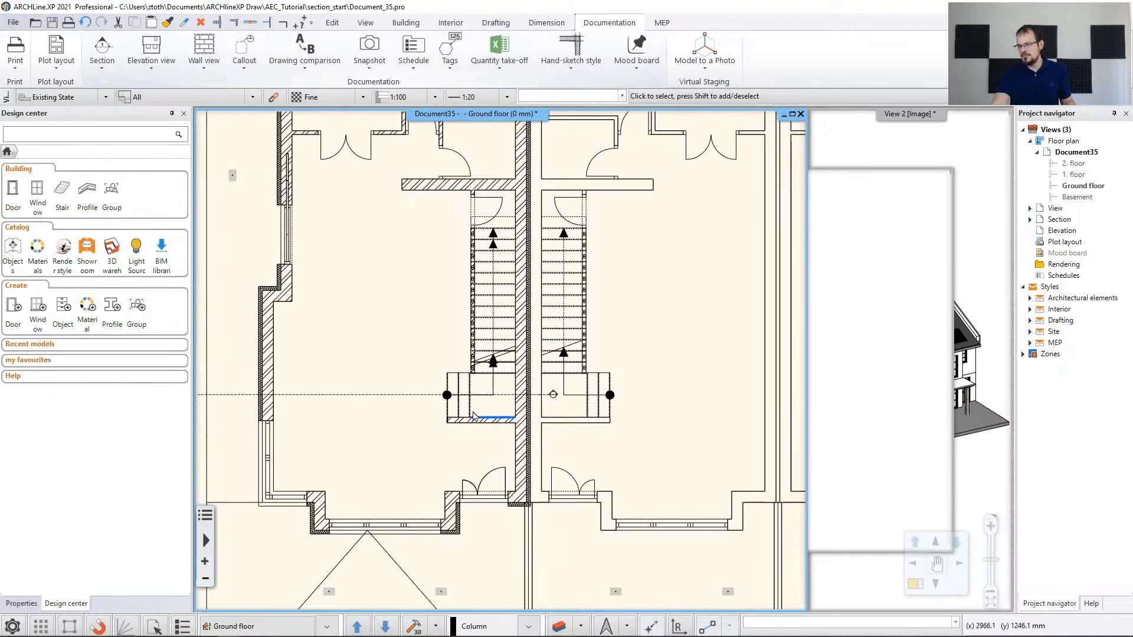
{"action": "middle_click_drag", "start_coordinate": [505, 322], "coordinate": [477, 462]}
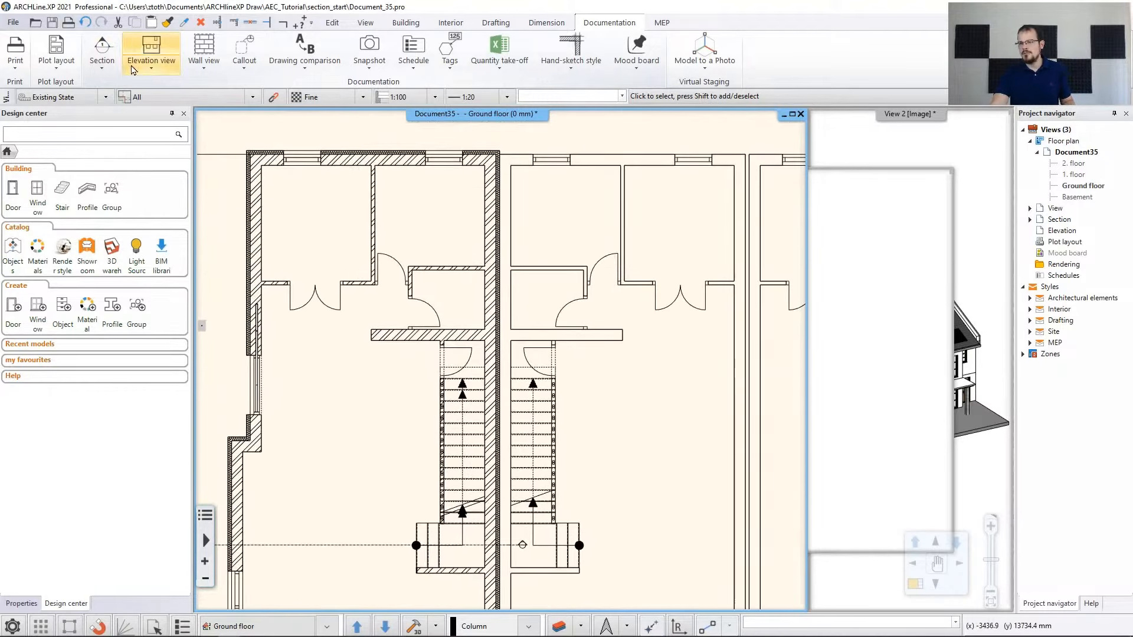
{"action": "left_click", "coordinate": [114, 69]}
{"action": "left_click", "coordinate": [123, 110]}
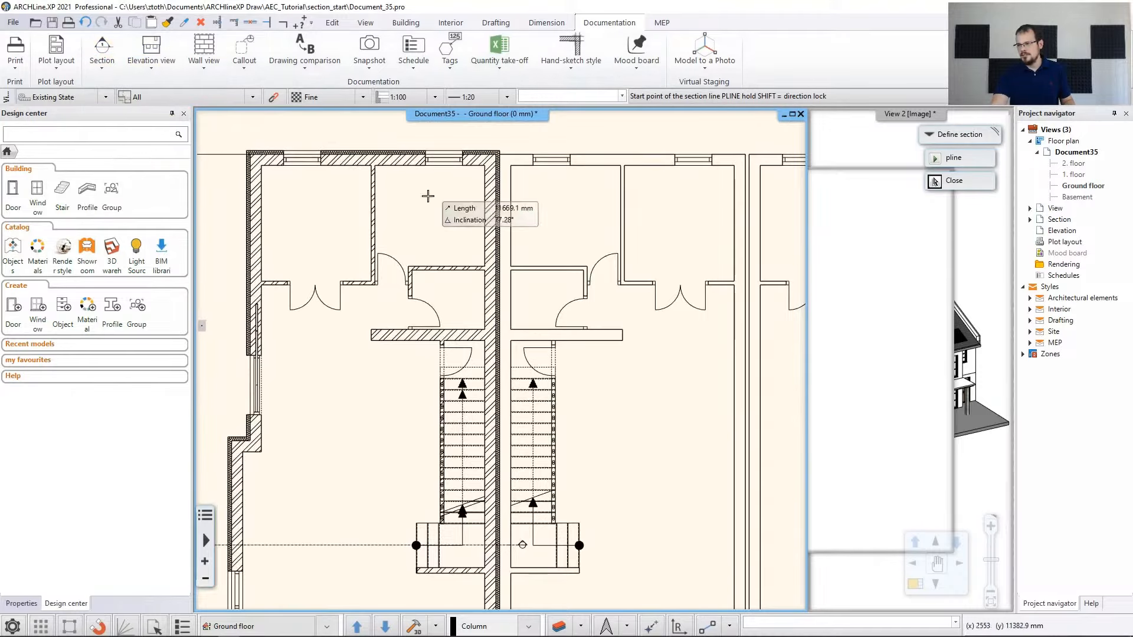
{"action": "scroll", "coordinate": [484, 234], "scroll_direction": "up", "scroll_amount": 3}
{"action": "scroll", "coordinate": [425, 269], "scroll_direction": "up", "scroll_amount": 2}
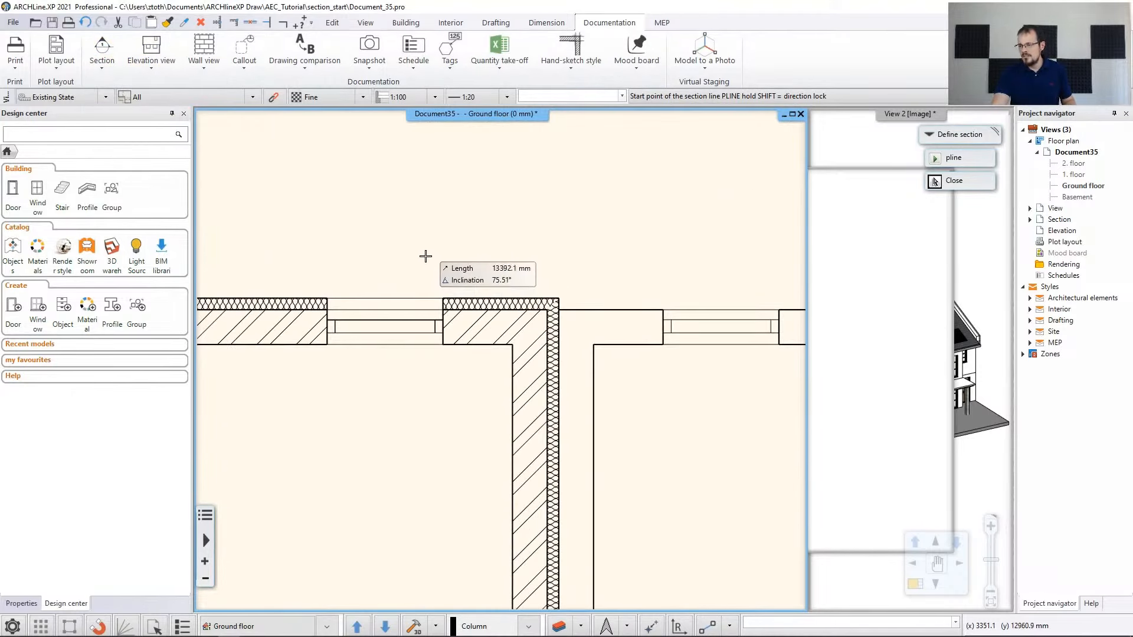
{"action": "left_click", "coordinate": [425, 252]}
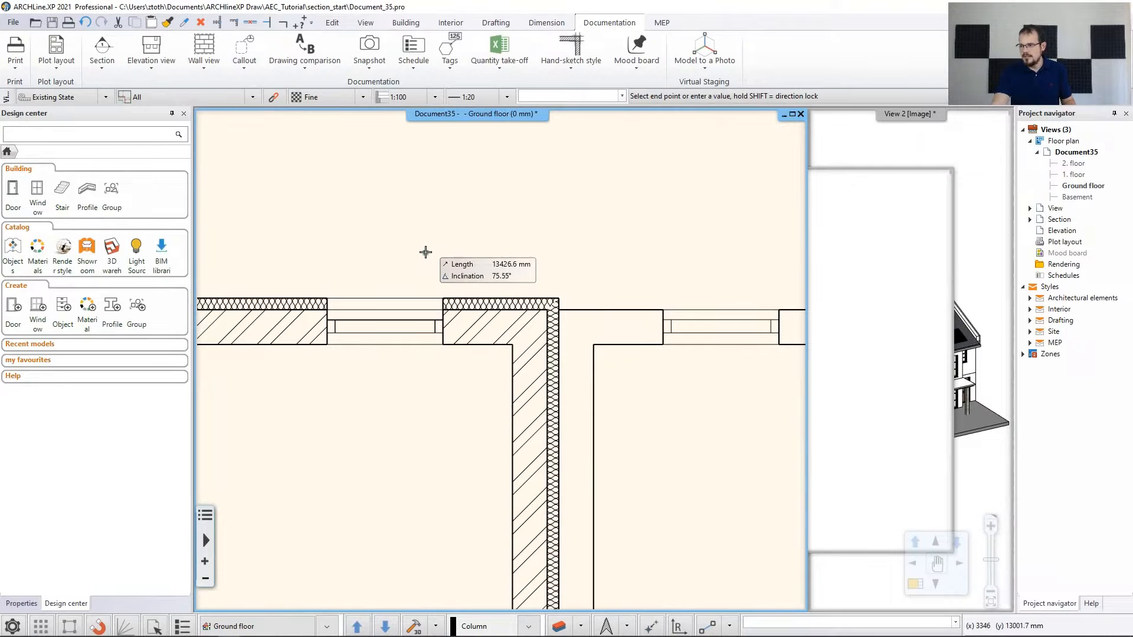
{"action": "scroll", "coordinate": [437, 436], "scroll_direction": "down", "scroll_amount": 3}
{"action": "scroll", "coordinate": [475, 466], "scroll_direction": "up", "scroll_amount": 4}
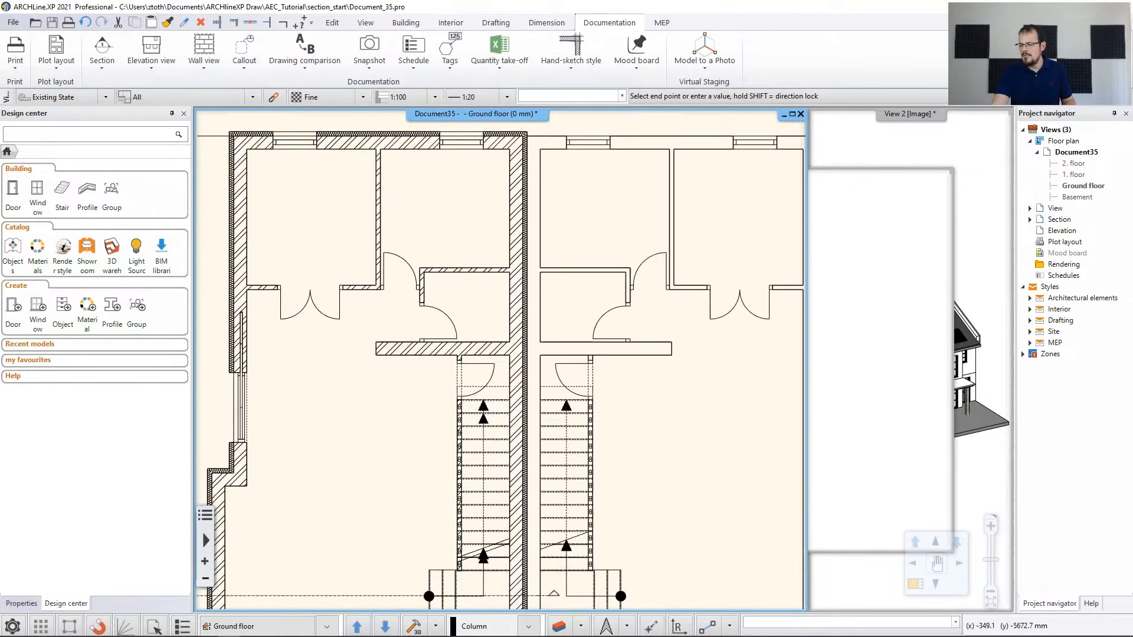
{"action": "middle_click_drag", "start_coordinate": [481, 465], "coordinate": [482, 296]}
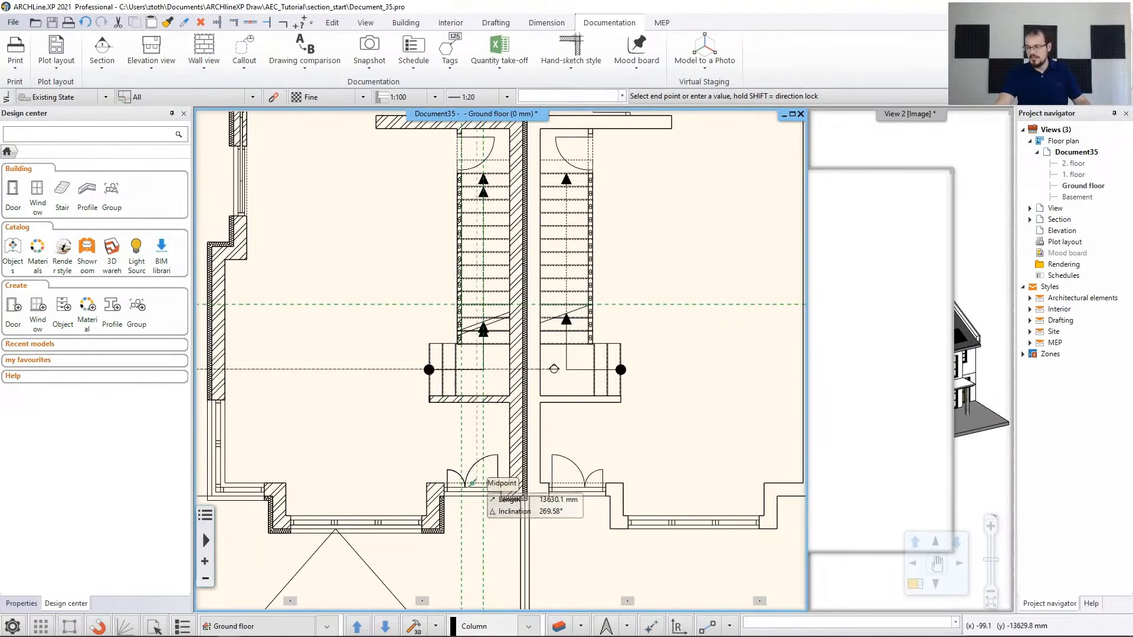
{"action": "left_click", "coordinate": [487, 573]}
{"action": "scroll", "coordinate": [488, 519], "scroll_direction": "down", "scroll_amount": 2}
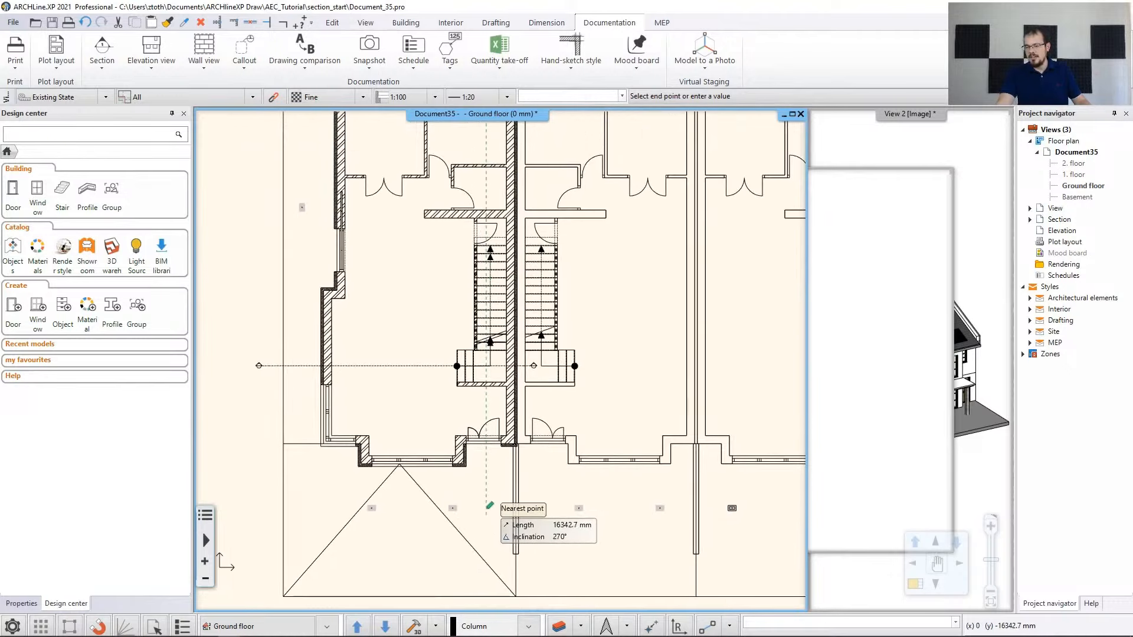
{"action": "scroll", "coordinate": [489, 506], "scroll_direction": "down", "scroll_amount": 2}
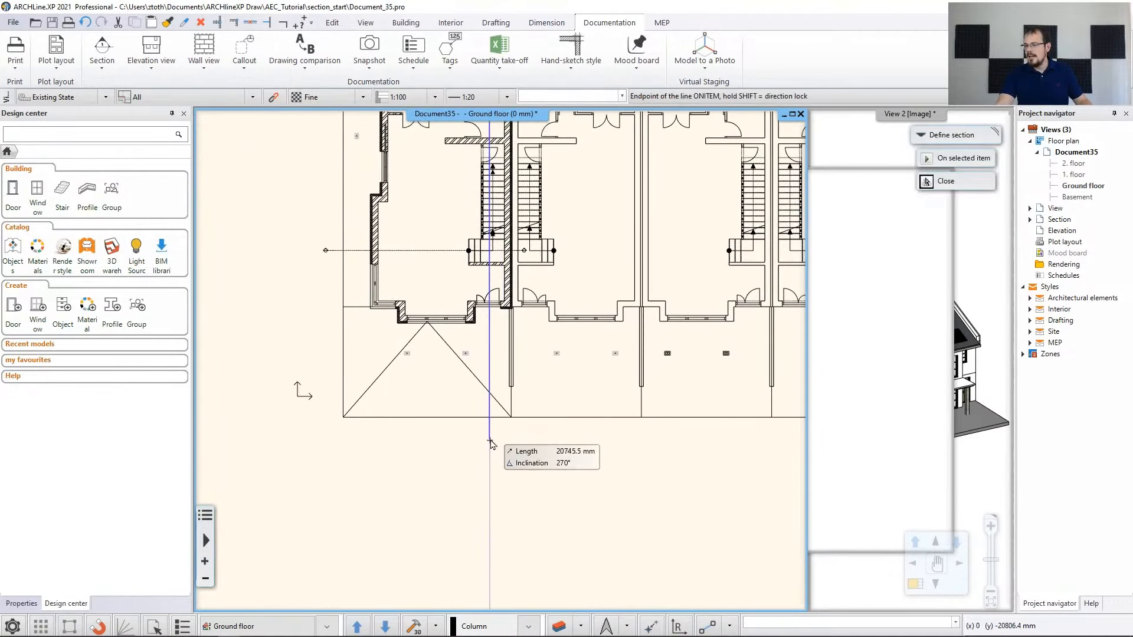
{"action": "left_click", "coordinate": [489, 441]}
Make the new section look from the stairs towards the leftmost unit's living area, generating the vector drawing
{"action": "scroll", "coordinate": [492, 444], "scroll_direction": "down", "scroll_amount": 2}
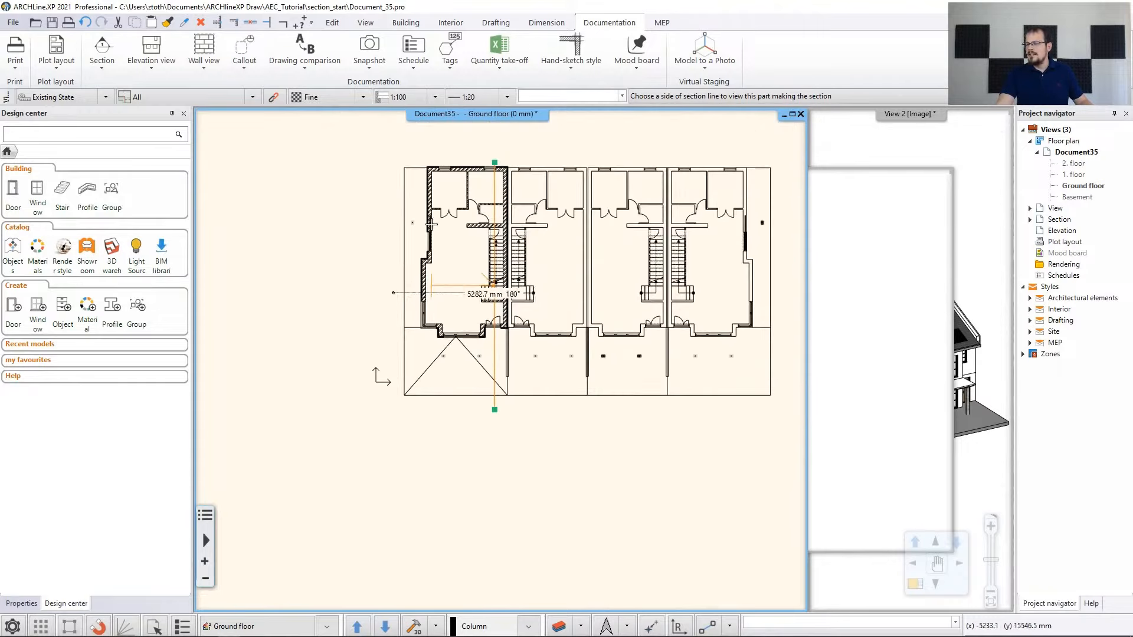
{"action": "scroll", "coordinate": [423, 255], "scroll_direction": "up", "scroll_amount": 3}
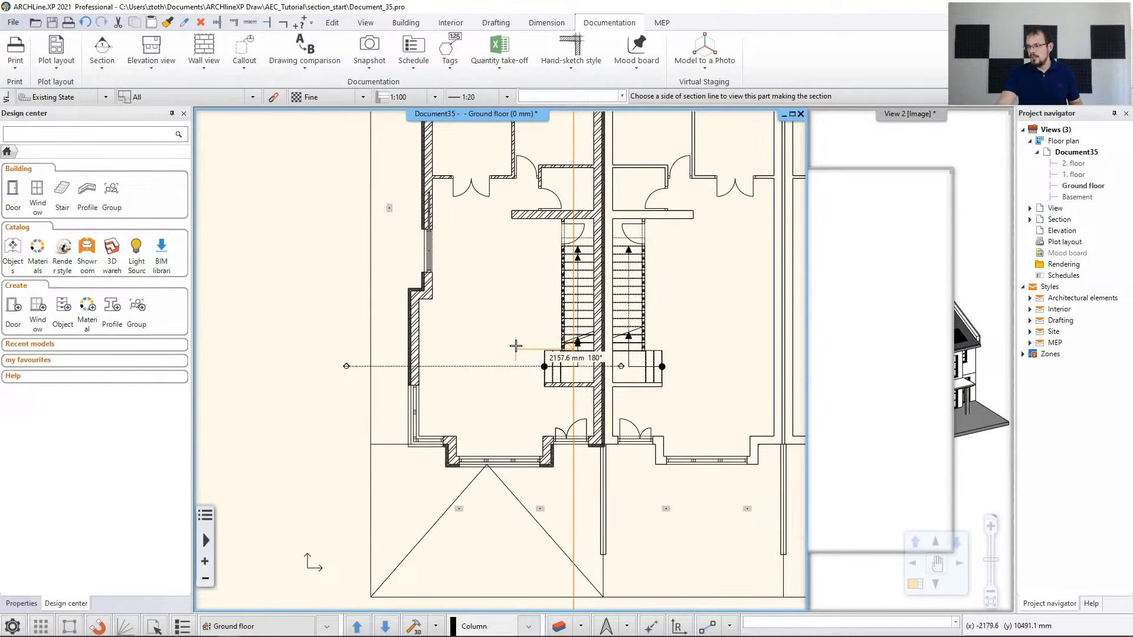
{"action": "scroll", "coordinate": [515, 346], "scroll_direction": "up", "scroll_amount": 1}
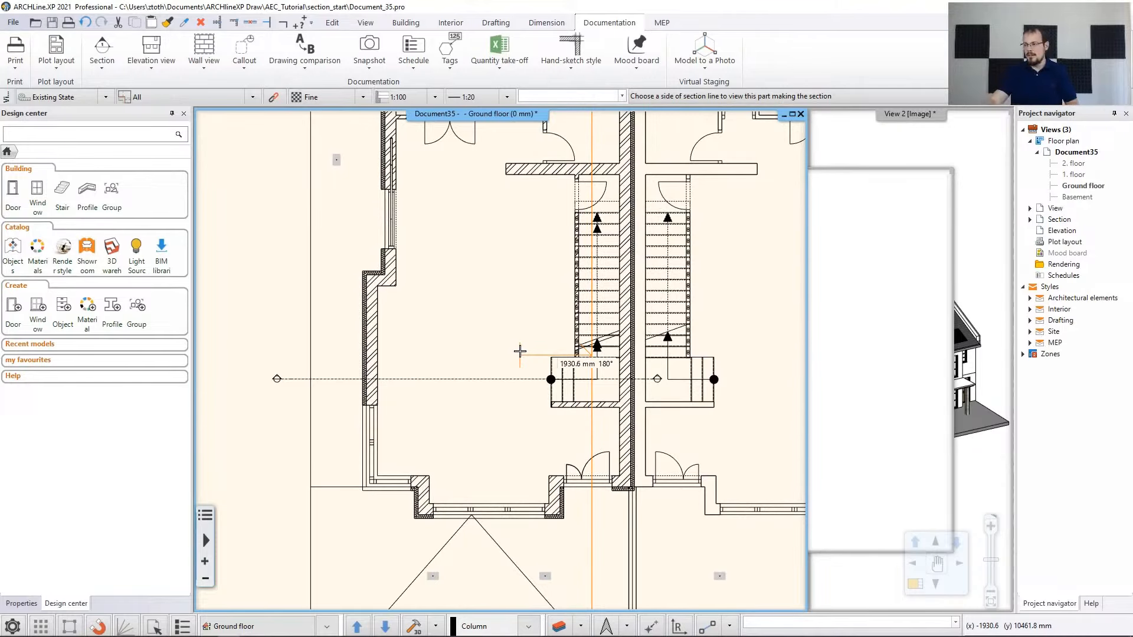
{"action": "left_click", "coordinate": [520, 351]}
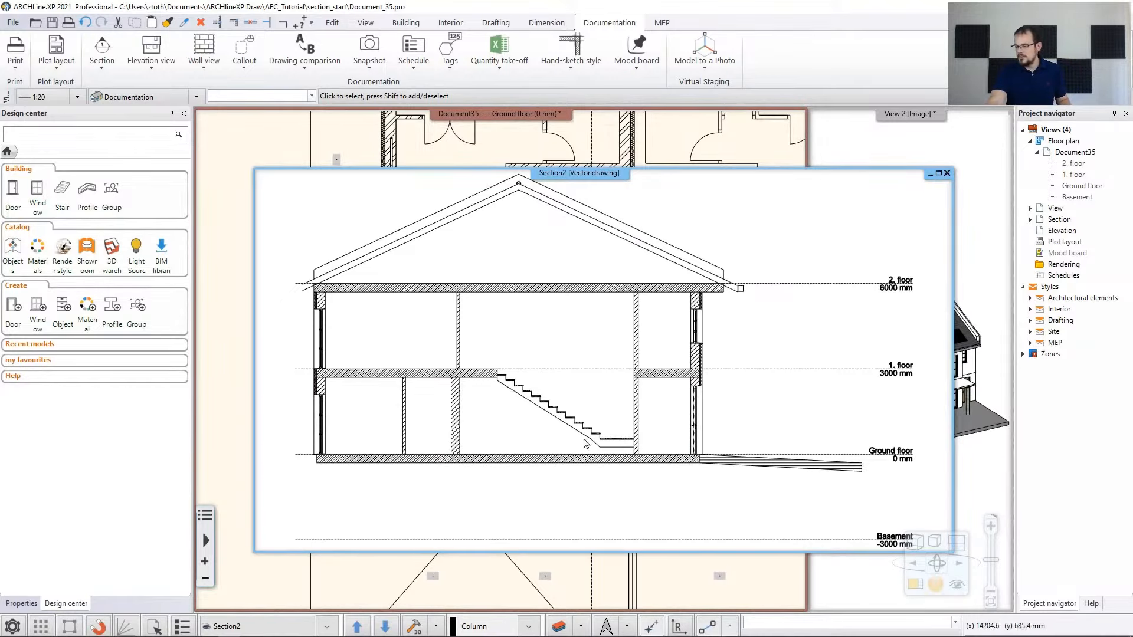
In the vector section, open the first-floor slab's properties, close them unchanged, and examine the slab's junction with the outer wall
{"action": "scroll", "coordinate": [475, 366], "scroll_direction": "up", "scroll_amount": 4}
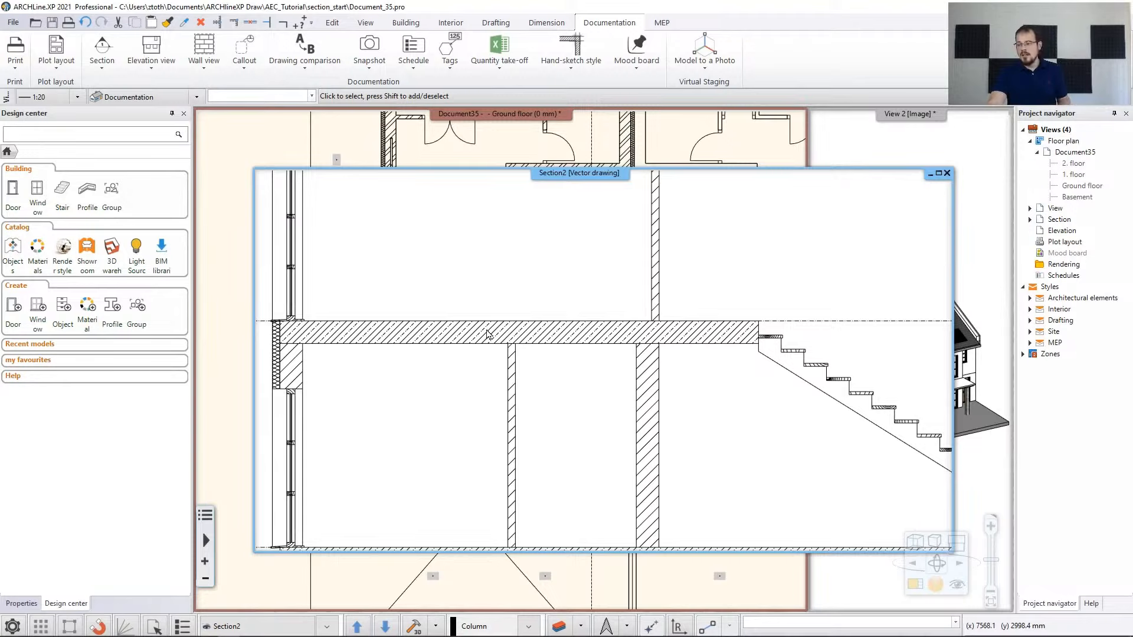
{"action": "left_click", "coordinate": [486, 335]}
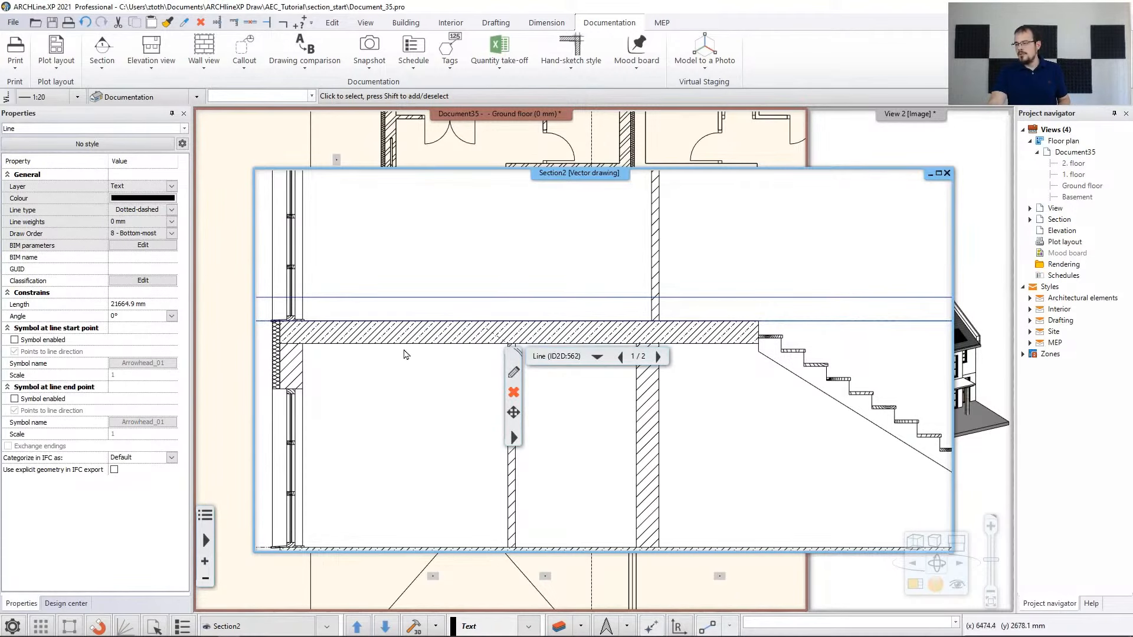
{"action": "scroll", "coordinate": [408, 348], "scroll_direction": "down", "scroll_amount": 2}
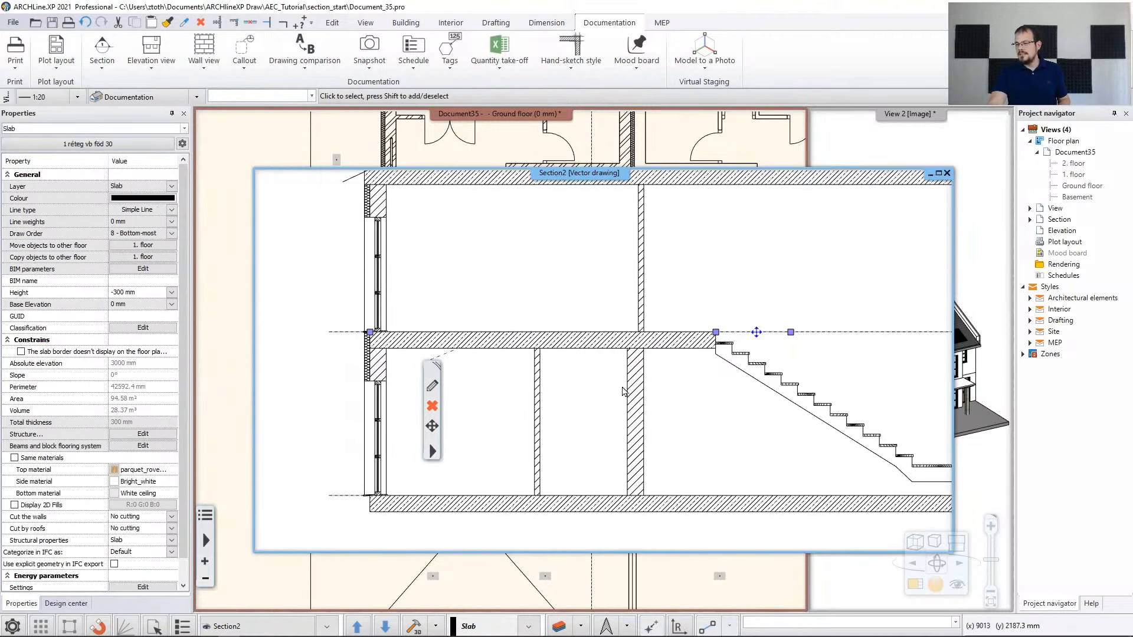
{"action": "left_click", "coordinate": [437, 385]}
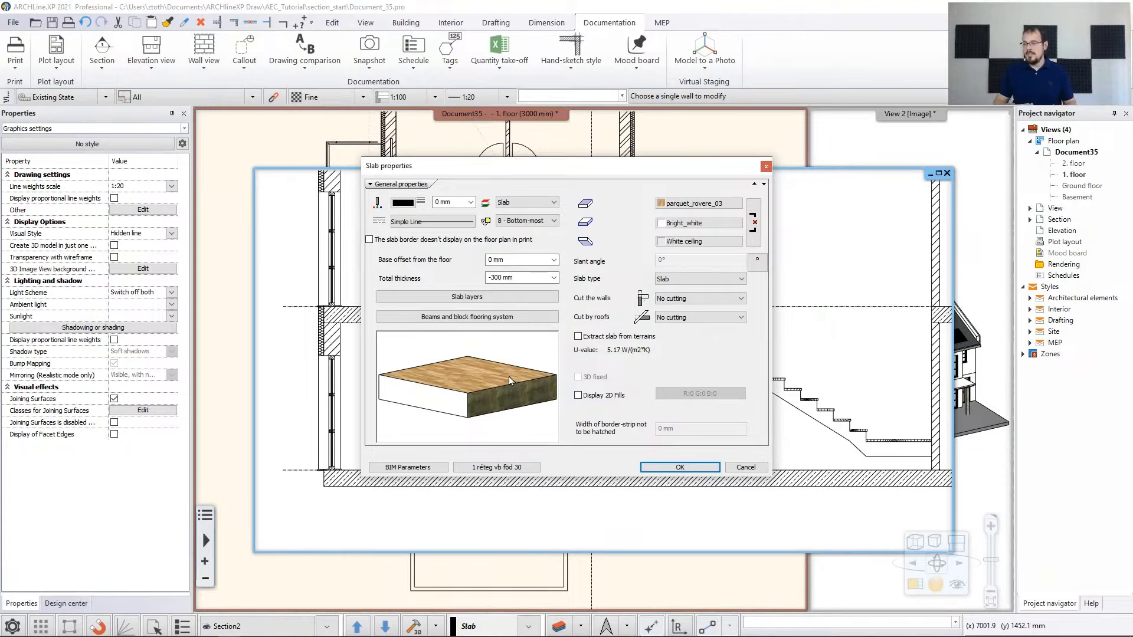
{"action": "left_click", "coordinate": [765, 166]}
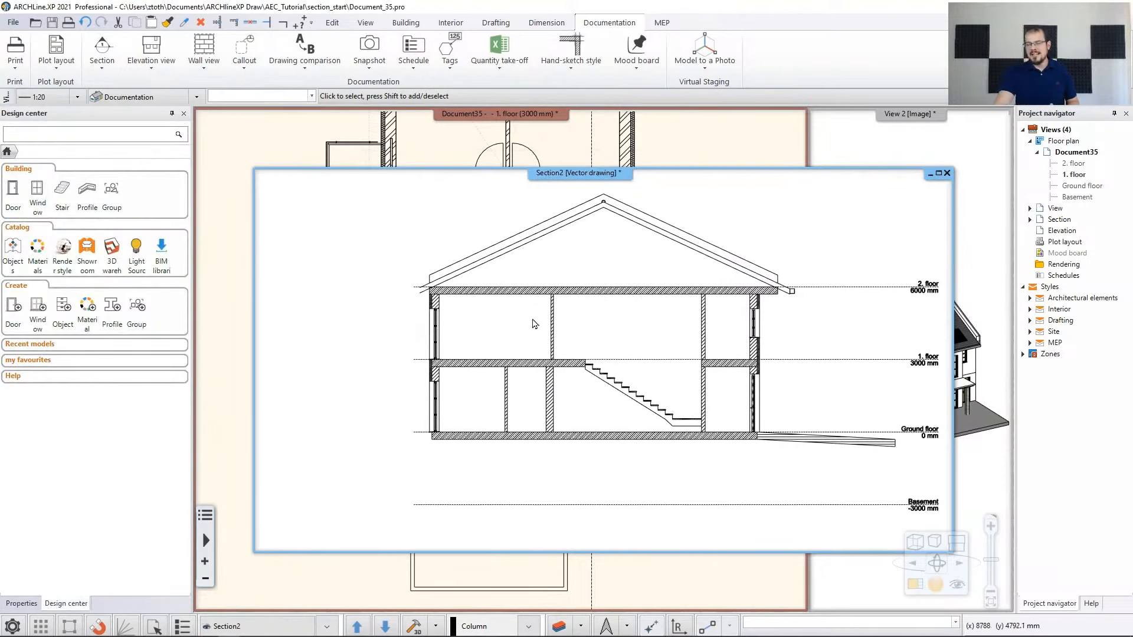
{"action": "scroll", "coordinate": [445, 378], "scroll_direction": "up", "scroll_amount": 6}
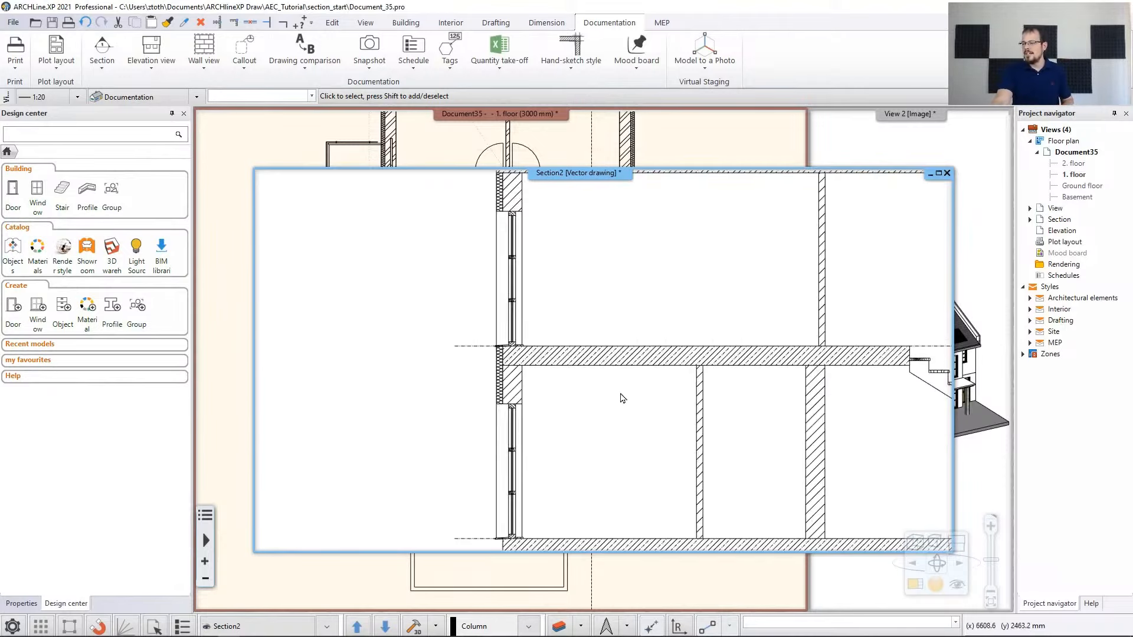
{"action": "scroll", "coordinate": [453, 328], "scroll_direction": "up", "scroll_amount": 1}
{"action": "middle_click_drag", "start_coordinate": [453, 329], "coordinate": [476, 334]}
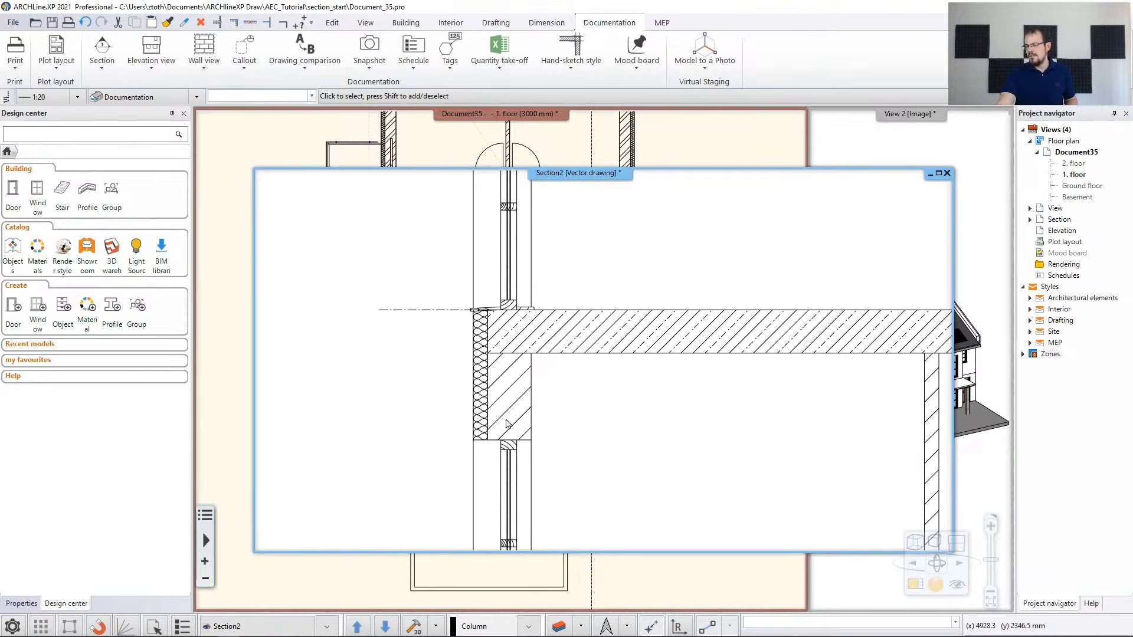
{"action": "middle_click_drag", "start_coordinate": [751, 333], "coordinate": [584, 360]}
{"action": "scroll", "coordinate": [584, 360], "scroll_direction": "down", "scroll_amount": 1}
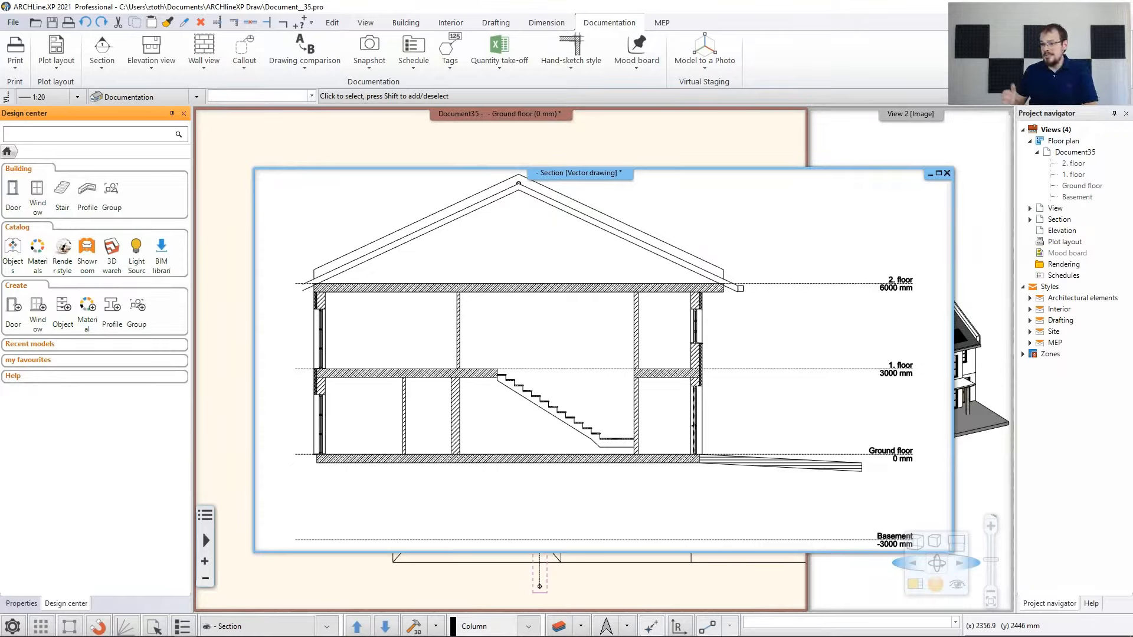
Select the vertical section line on the ground floor plan and compare it with its vector section
{"action": "left_click", "coordinate": [302, 139]}
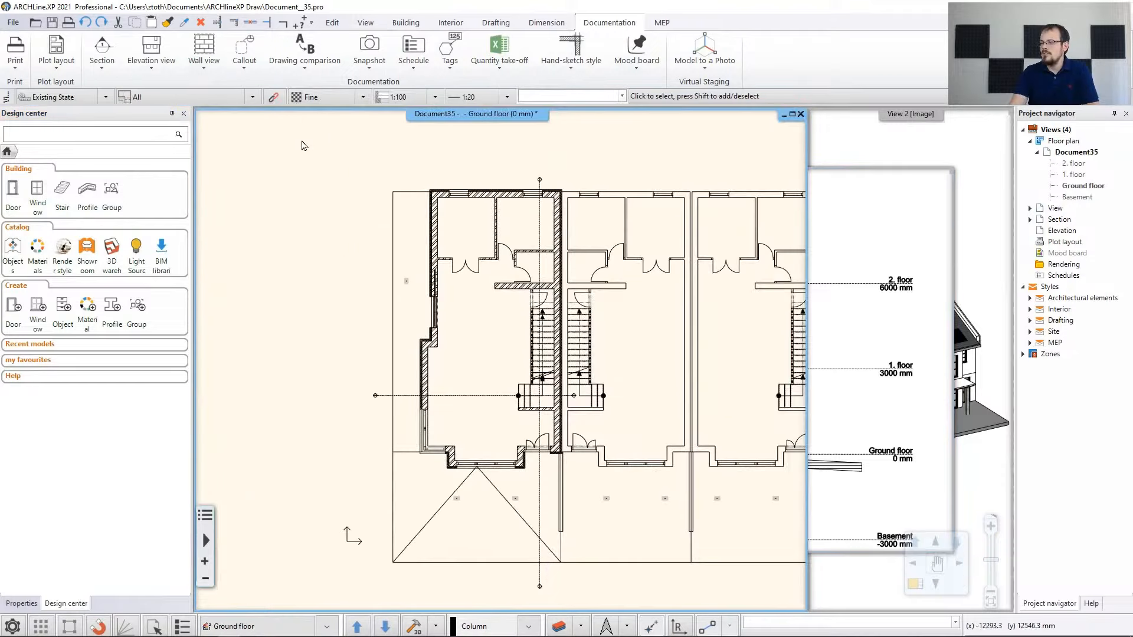
{"action": "middle_click_drag", "start_coordinate": [552, 324], "coordinate": [537, 309]}
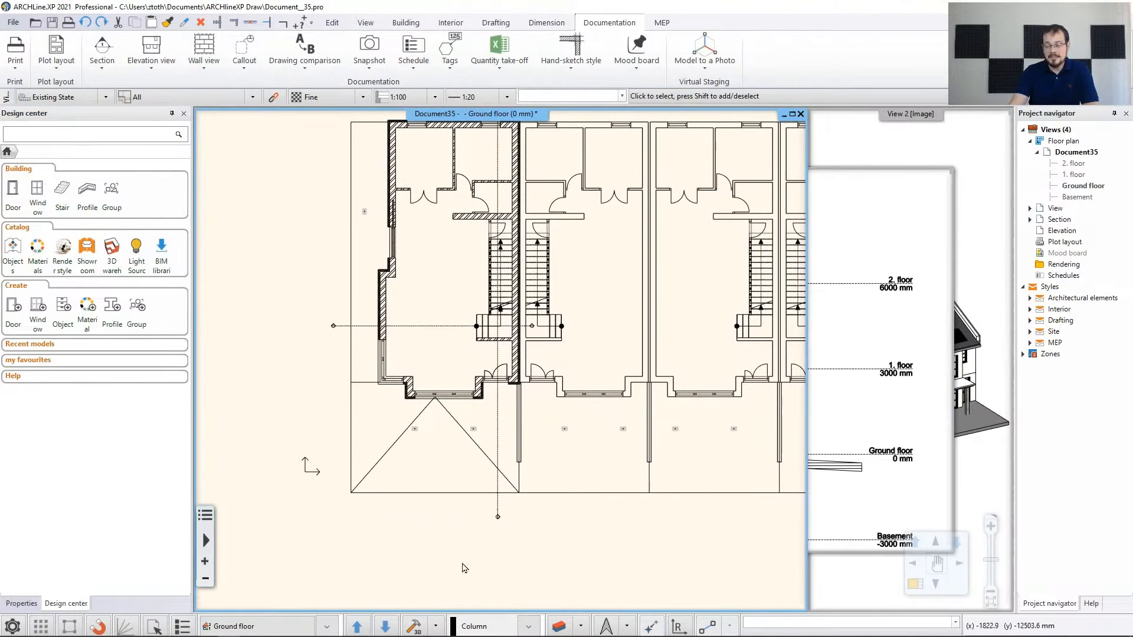
{"action": "left_click", "coordinate": [499, 455]}
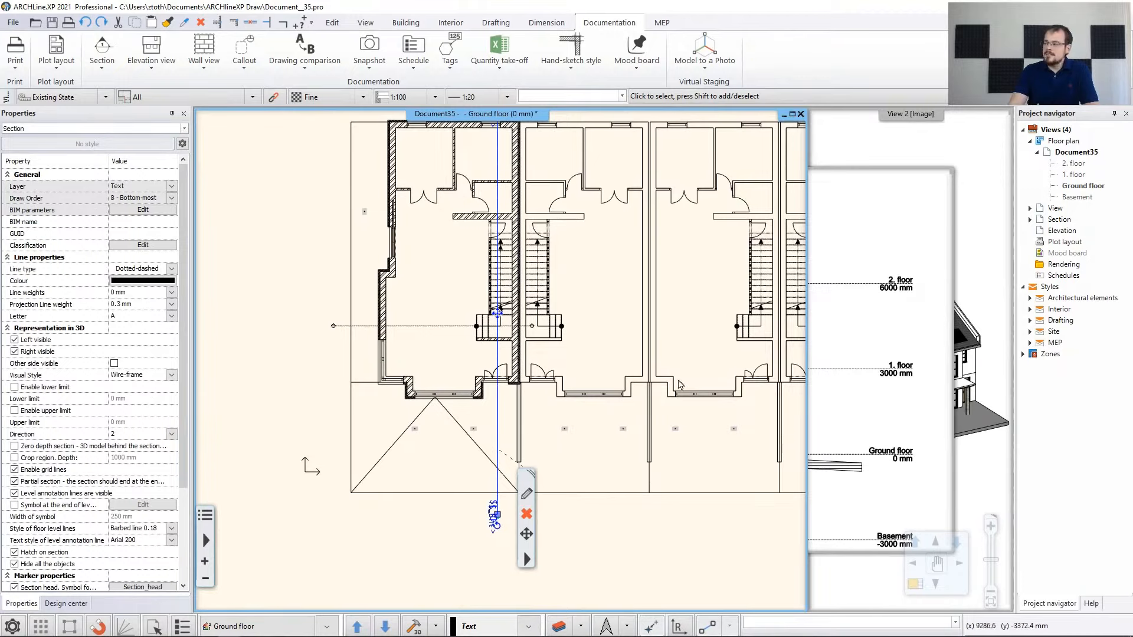
{"action": "left_click", "coordinate": [877, 230]}
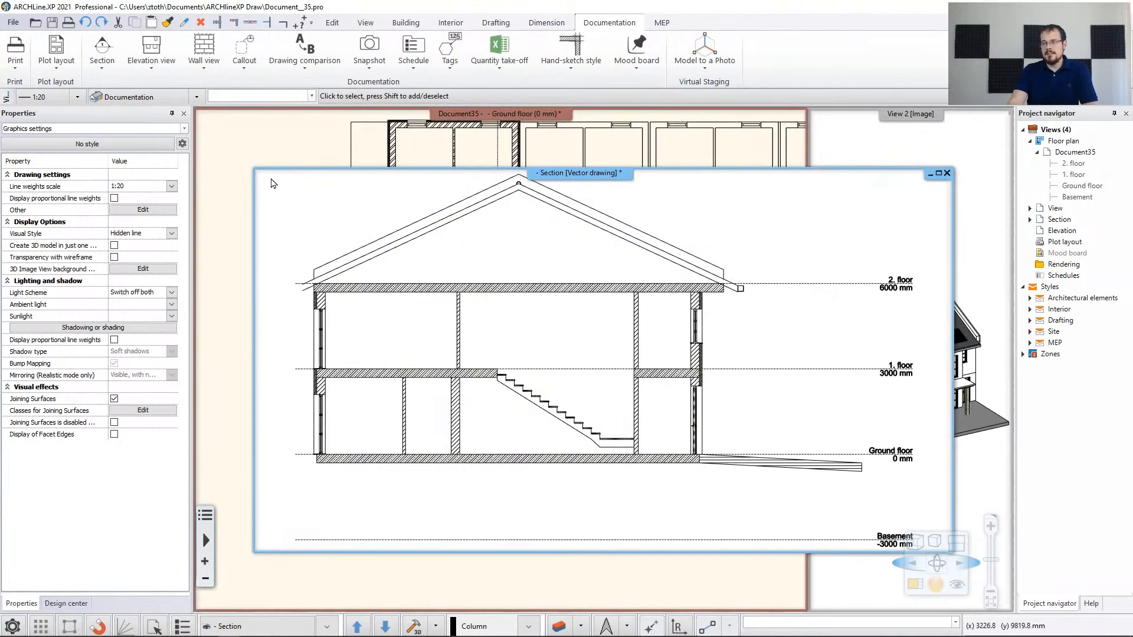
On the ground floor plan, insert a node in the vertical section line at the upper end of the leftmost unit's stair flight
{"action": "left_click", "coordinate": [239, 145]}
{"action": "scroll", "coordinate": [470, 234], "scroll_direction": "up", "scroll_amount": 4}
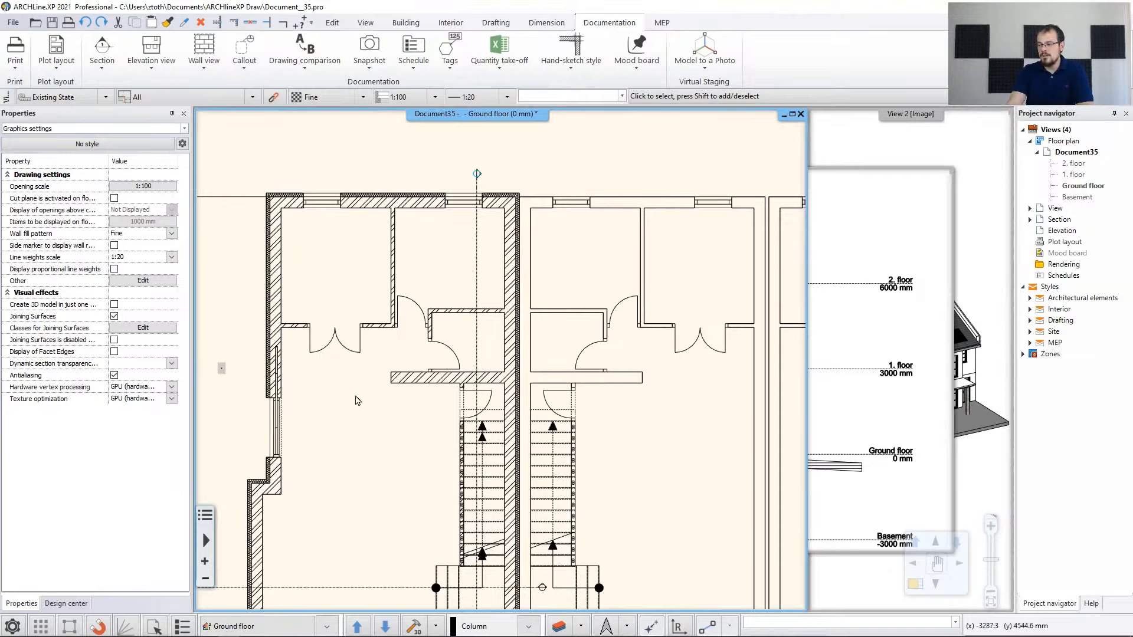
{"action": "left_click", "coordinate": [478, 285]}
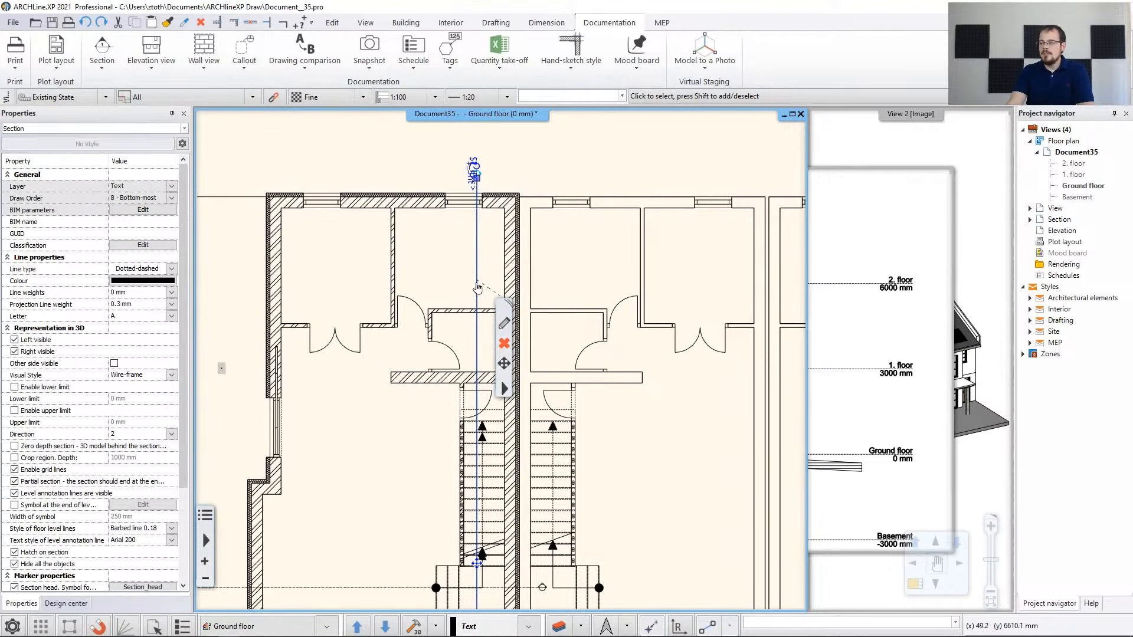
{"action": "right_click", "coordinate": [478, 285]}
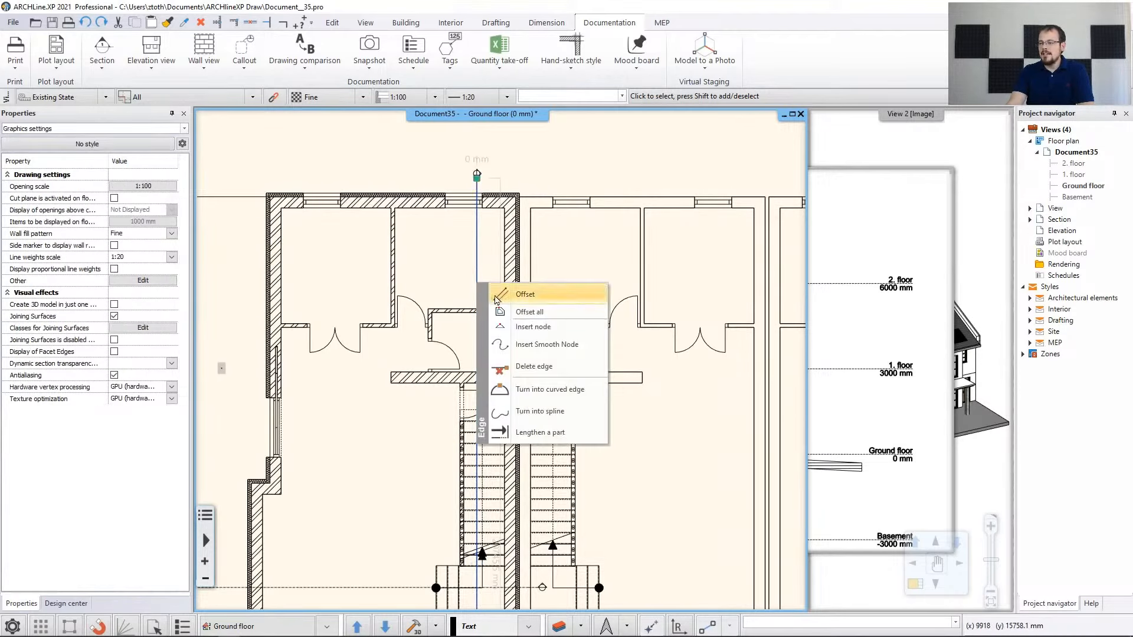
{"action": "left_click", "coordinate": [544, 322]}
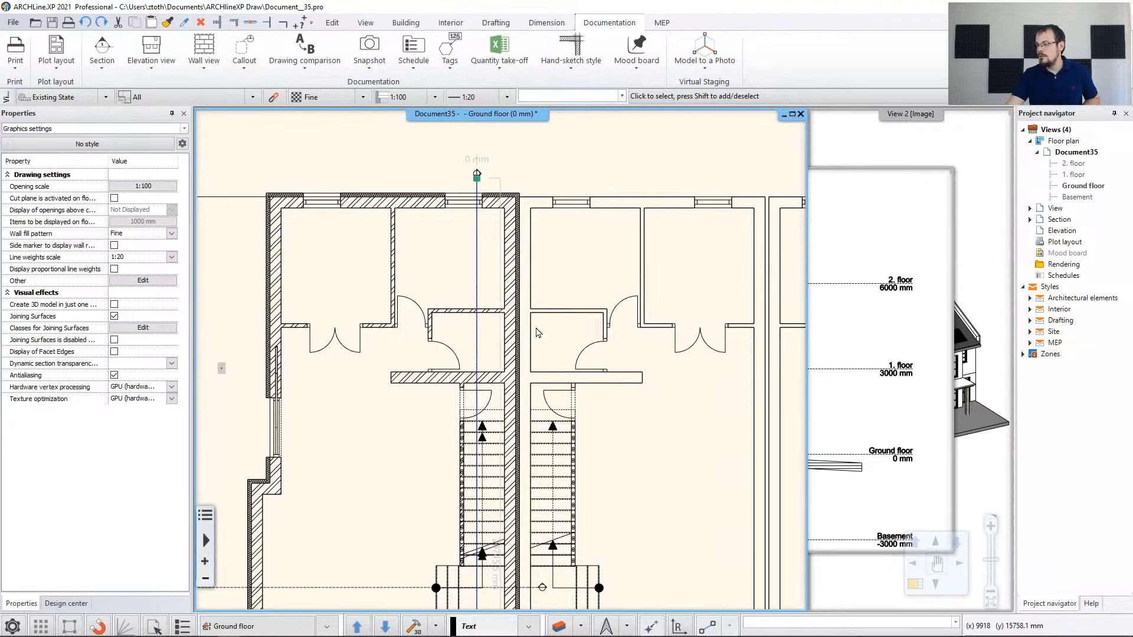
{"action": "scroll", "coordinate": [479, 351], "scroll_direction": "up", "scroll_amount": 3}
{"action": "scroll", "coordinate": [508, 434], "scroll_direction": "up", "scroll_amount": 2}
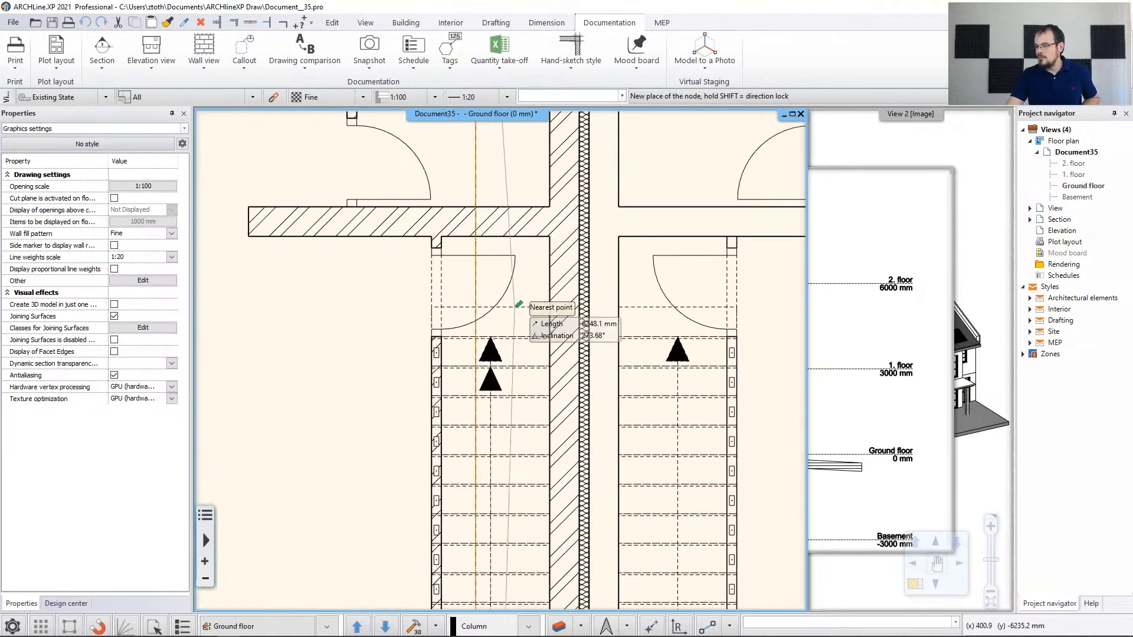
{"action": "scroll", "coordinate": [405, 311], "scroll_direction": "up", "scroll_amount": 2}
{"action": "left_click", "coordinate": [423, 296]}
{"action": "scroll", "coordinate": [422, 296], "scroll_direction": "down", "scroll_amount": 6}
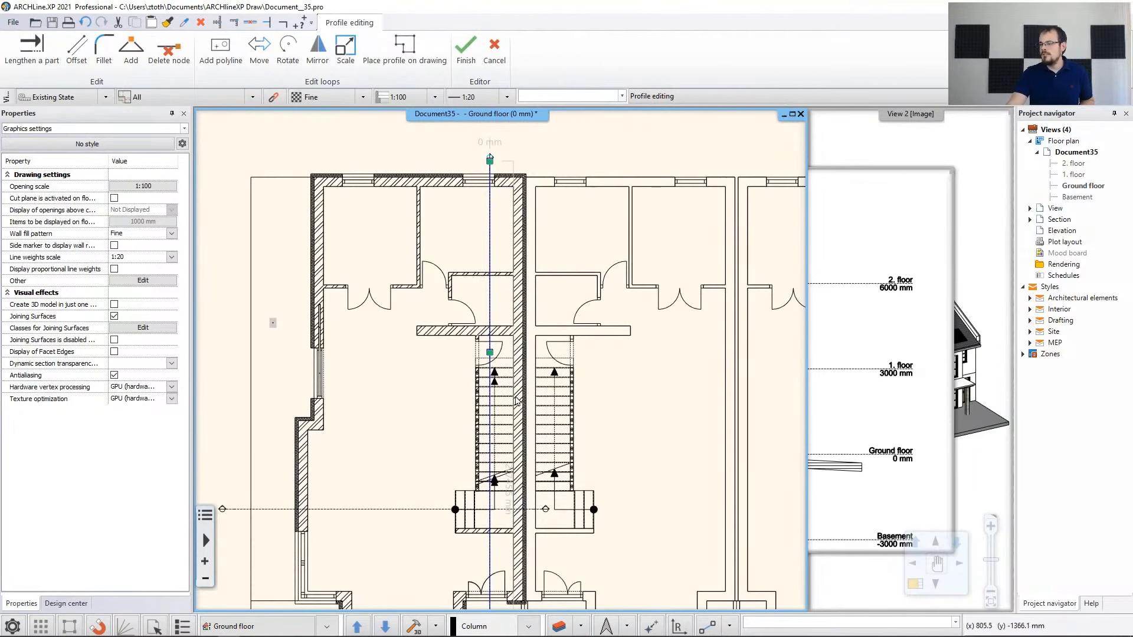
Offset the section line's rear part about 3815.5 mm sideways so that it runs through the leftmost rear room's double door
{"action": "middle_click_drag", "start_coordinate": [502, 368], "coordinate": [512, 289]}
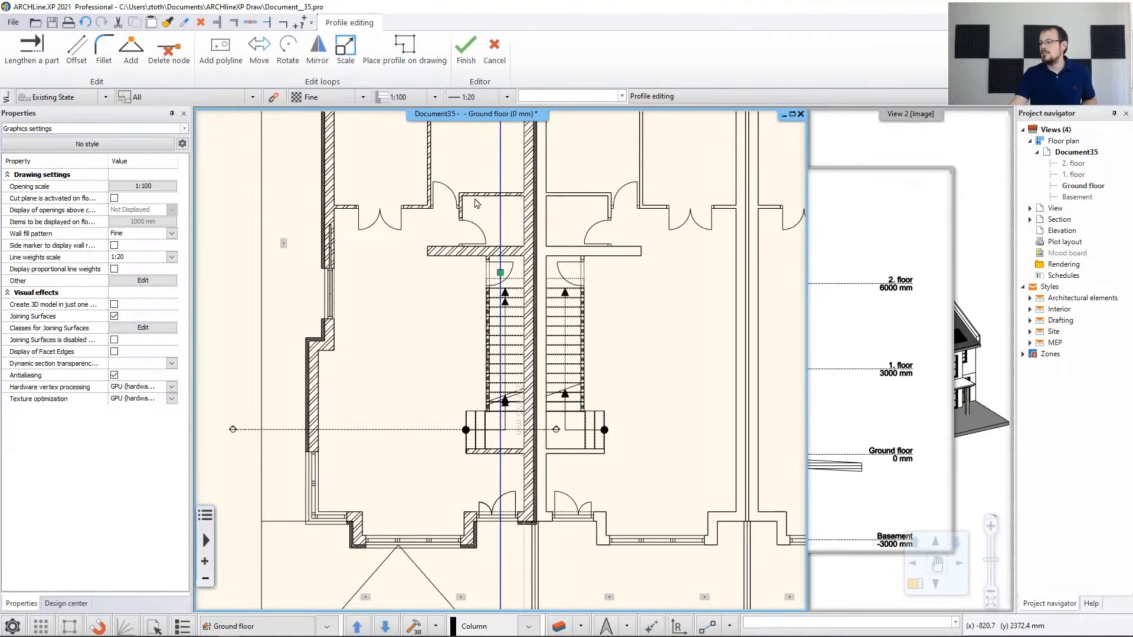
{"action": "middle_click_drag", "start_coordinate": [487, 181], "coordinate": [477, 247]}
{"action": "right_click", "coordinate": [490, 209]}
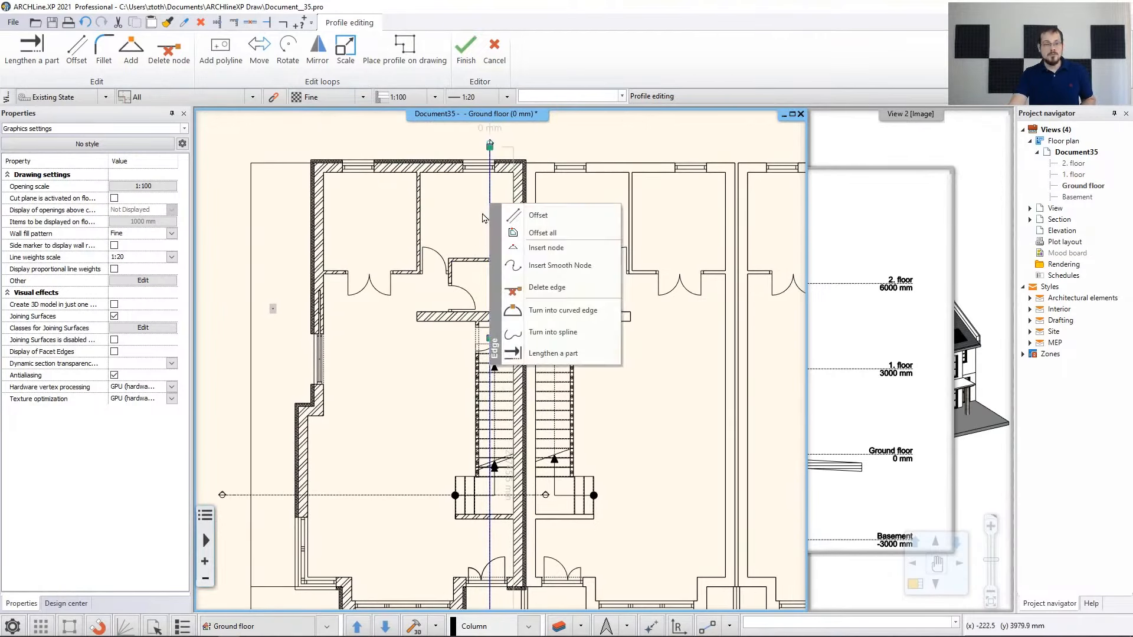
{"action": "left_click", "coordinate": [534, 216]}
{"action": "scroll", "coordinate": [436, 354], "scroll_direction": "up", "scroll_amount": 3}
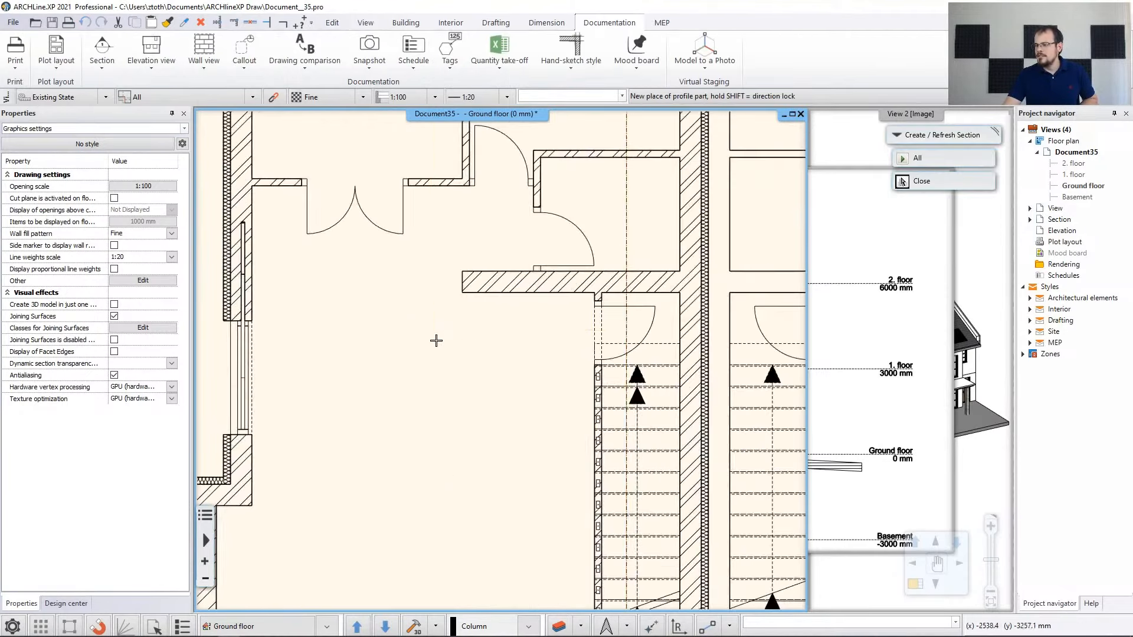
{"action": "left_click", "coordinate": [902, 181]}
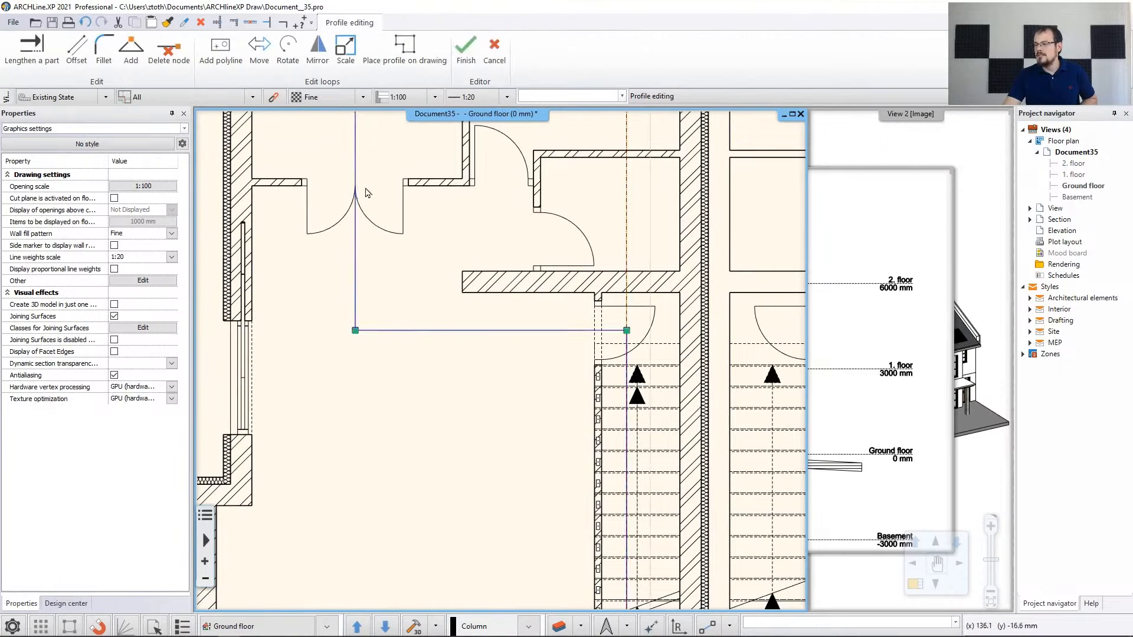
Finish editing the stepped section line, update its section view, and clear the slab selection there
{"action": "scroll", "coordinate": [497, 360], "scroll_direction": "down", "scroll_amount": 3}
{"action": "scroll", "coordinate": [480, 222], "scroll_direction": "down", "scroll_amount": 1}
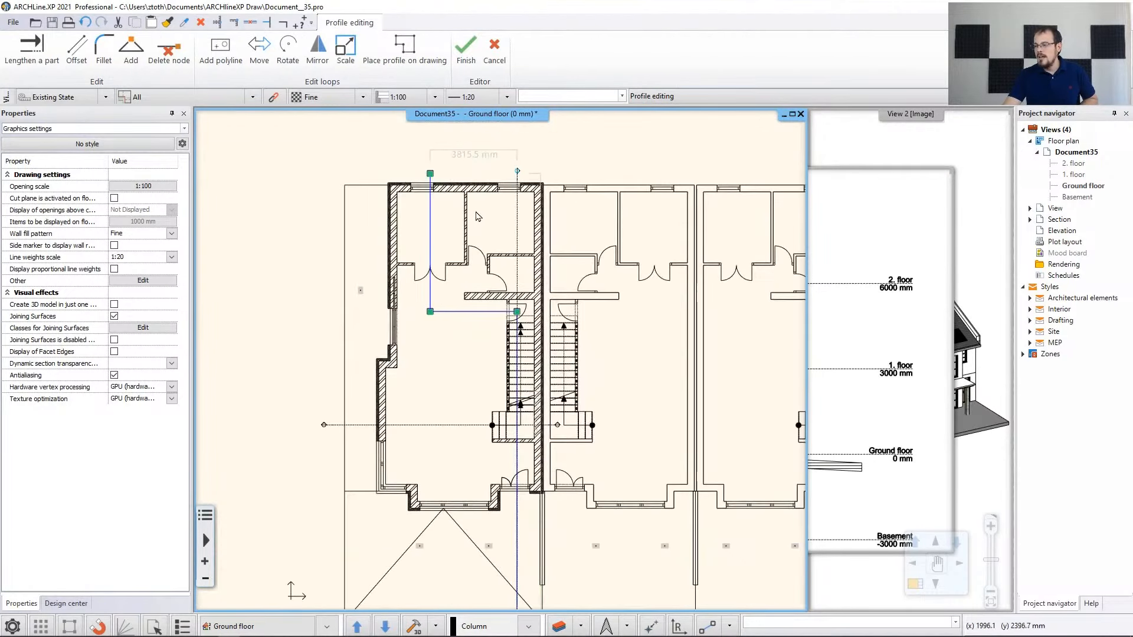
{"action": "key", "text": "Return"}
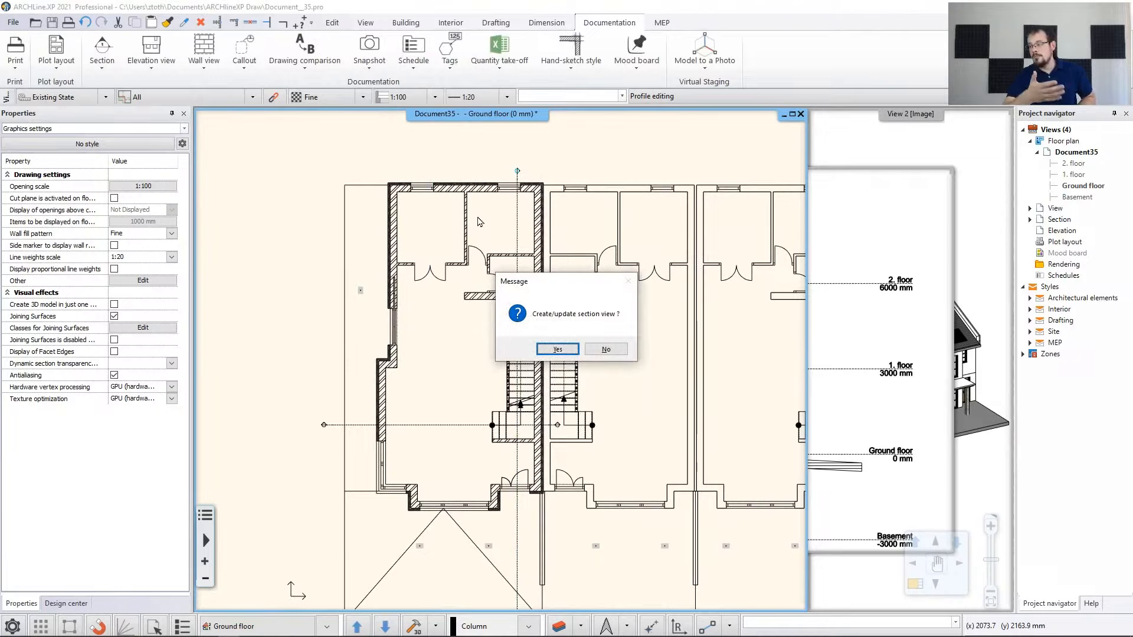
{"action": "left_click", "coordinate": [556, 349]}
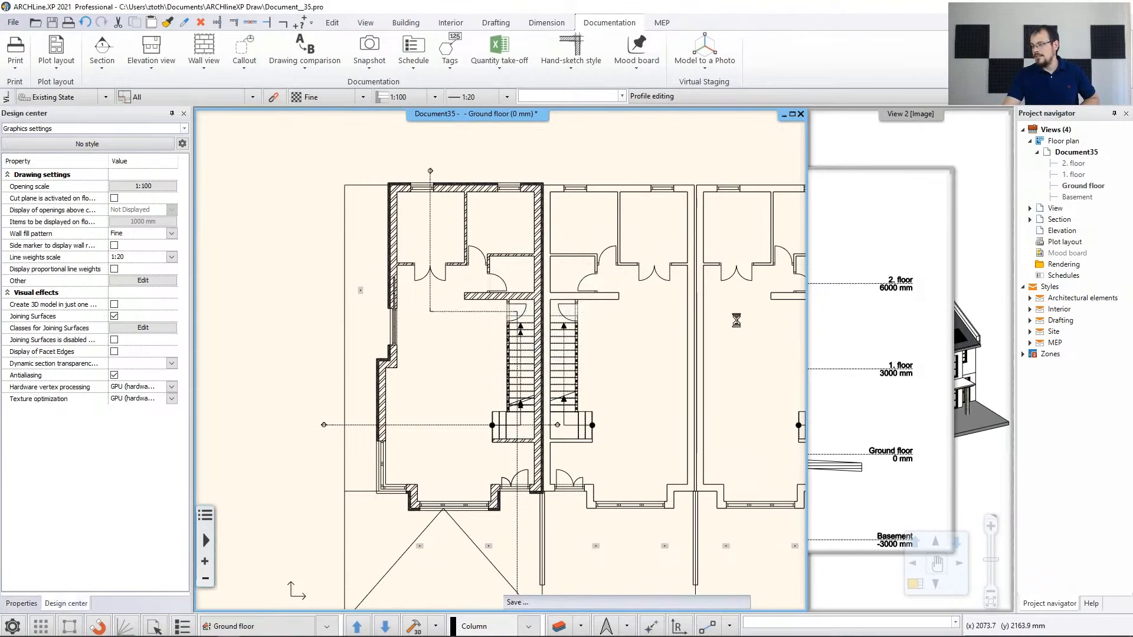
{"action": "middle_click_drag", "start_coordinate": [429, 424], "coordinate": [440, 374]}
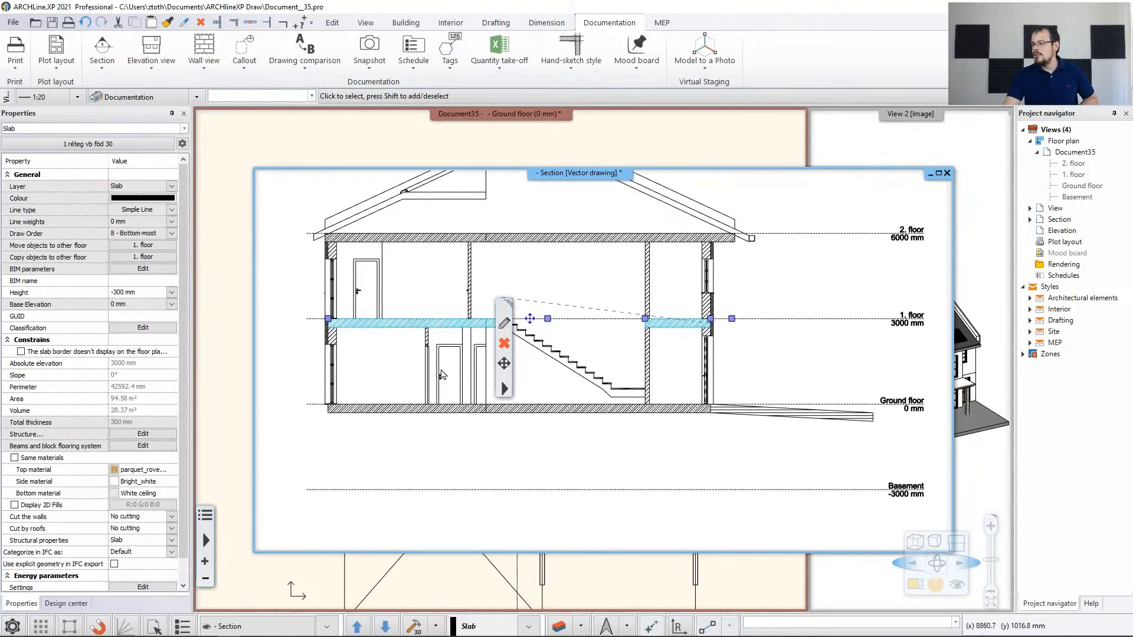
{"action": "left_click", "coordinate": [439, 446]}
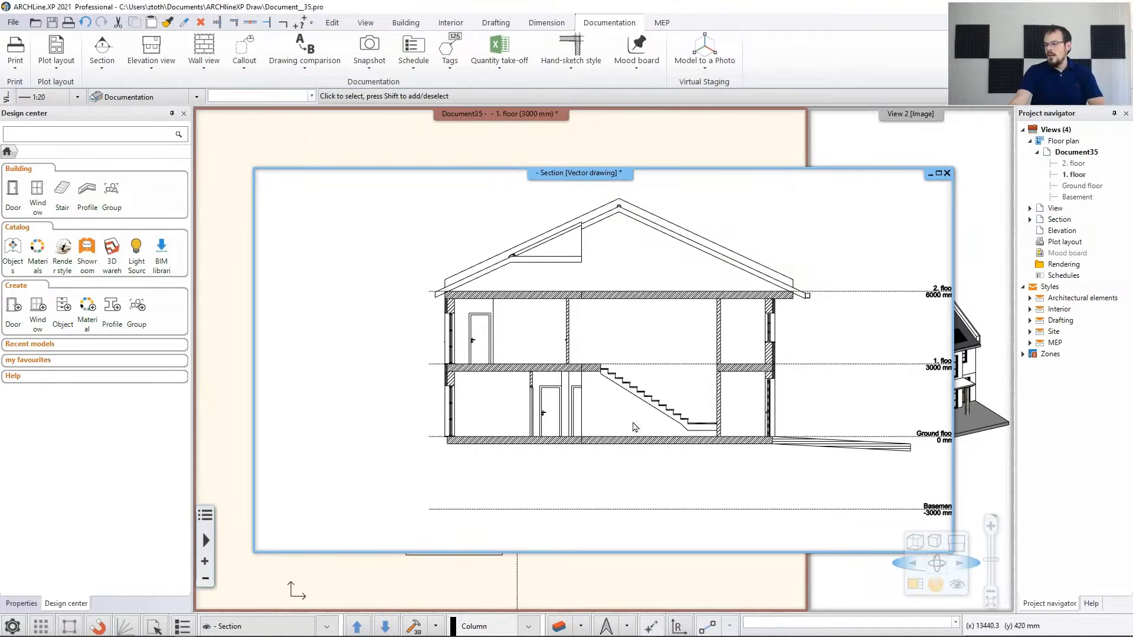
In the vector section, open the properties of the slab between the ground and first floors and display its layers
{"action": "scroll", "coordinate": [562, 373], "scroll_direction": "up", "scroll_amount": 5}
{"action": "scroll", "coordinate": [561, 374], "scroll_direction": "up", "scroll_amount": 1}
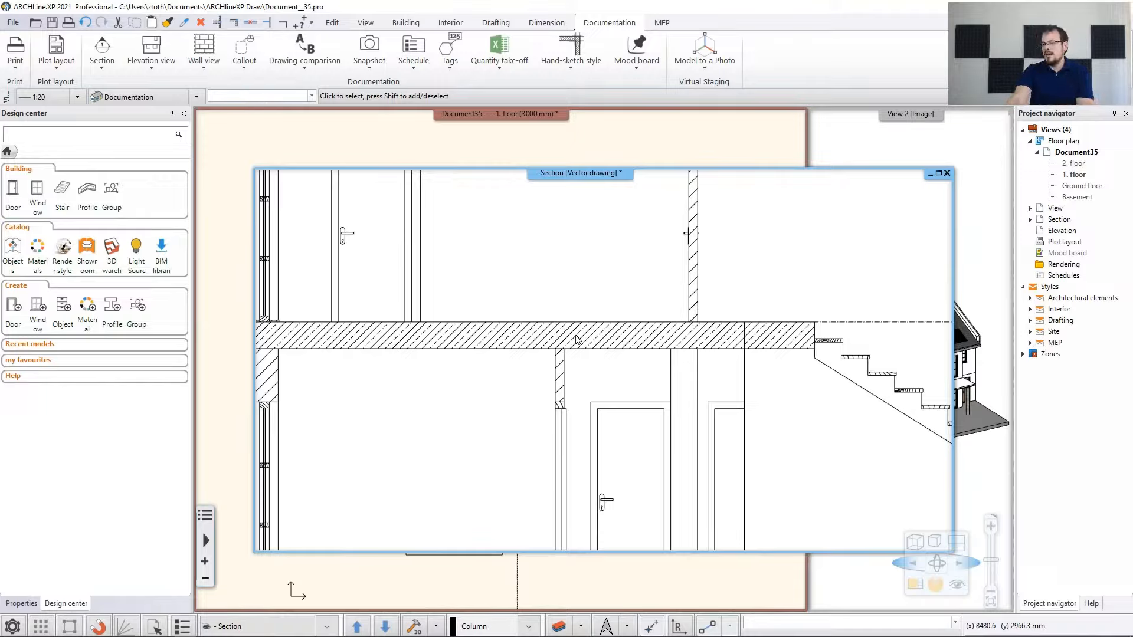
{"action": "scroll", "coordinate": [576, 339], "scroll_direction": "down", "scroll_amount": 1}
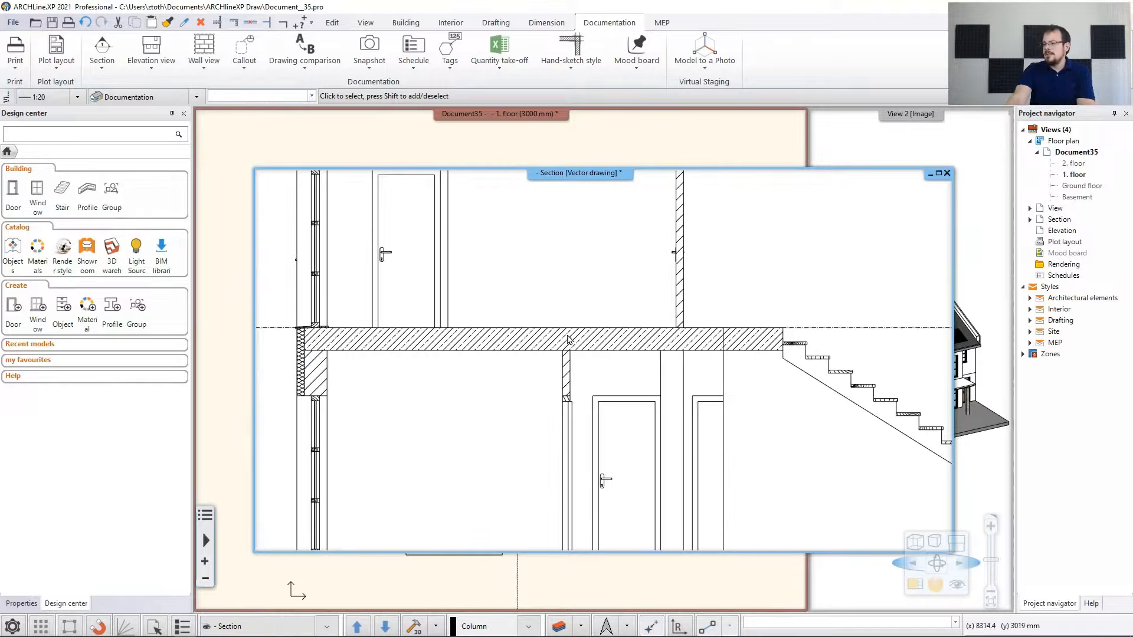
{"action": "left_click", "coordinate": [679, 342]}
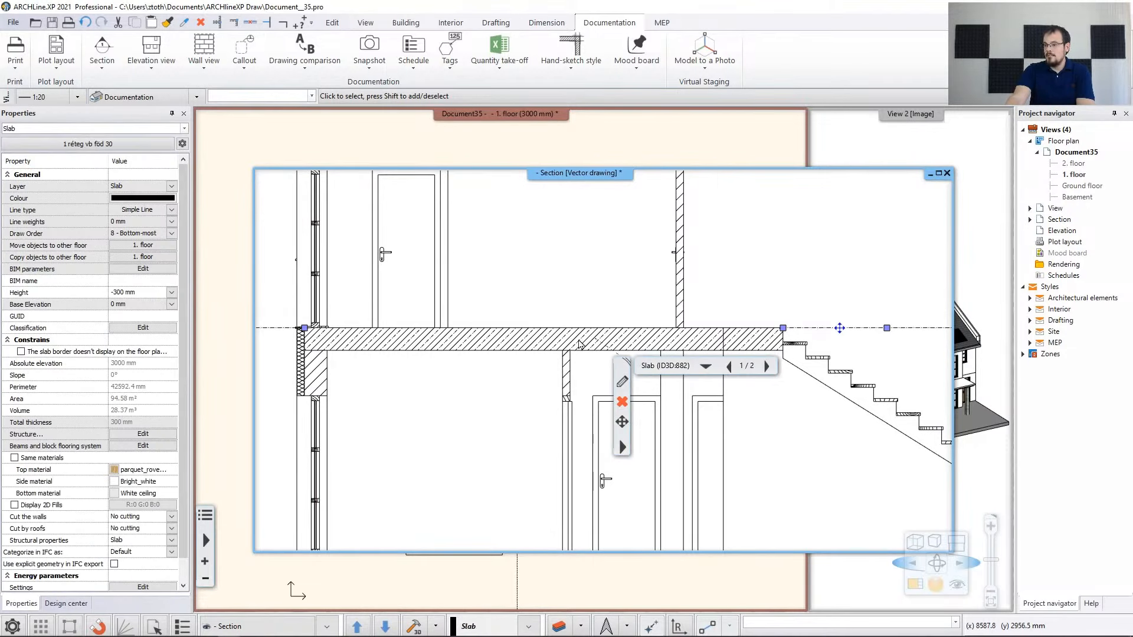
{"action": "scroll", "coordinate": [575, 345], "scroll_direction": "down", "scroll_amount": 1}
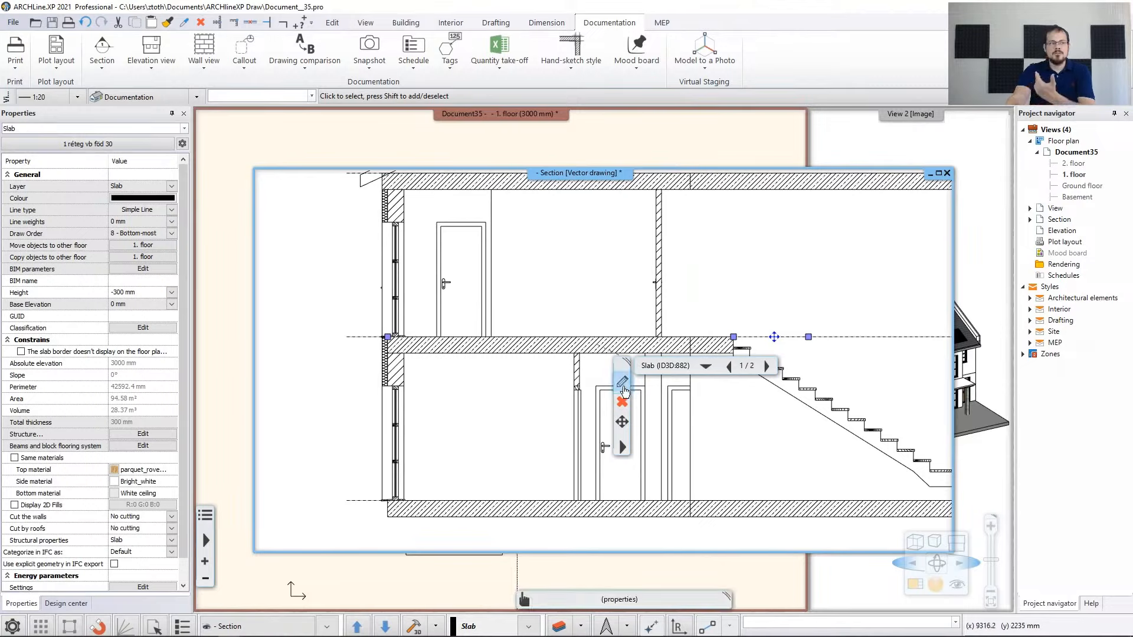
{"action": "left_click", "coordinate": [622, 385]}
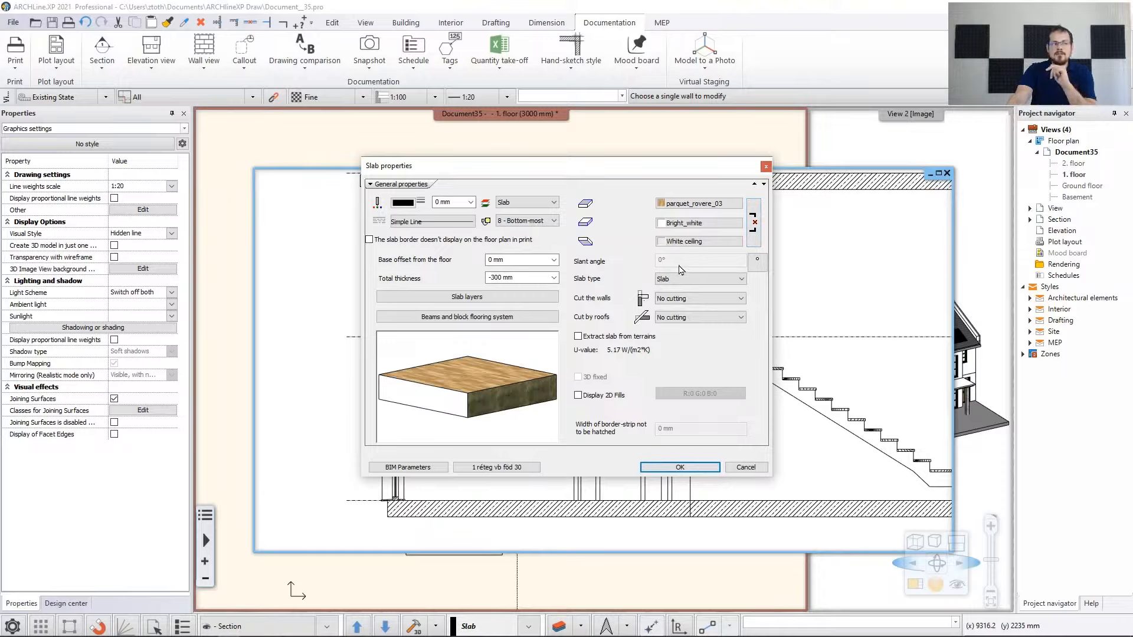
{"action": "left_click", "coordinate": [456, 301]}
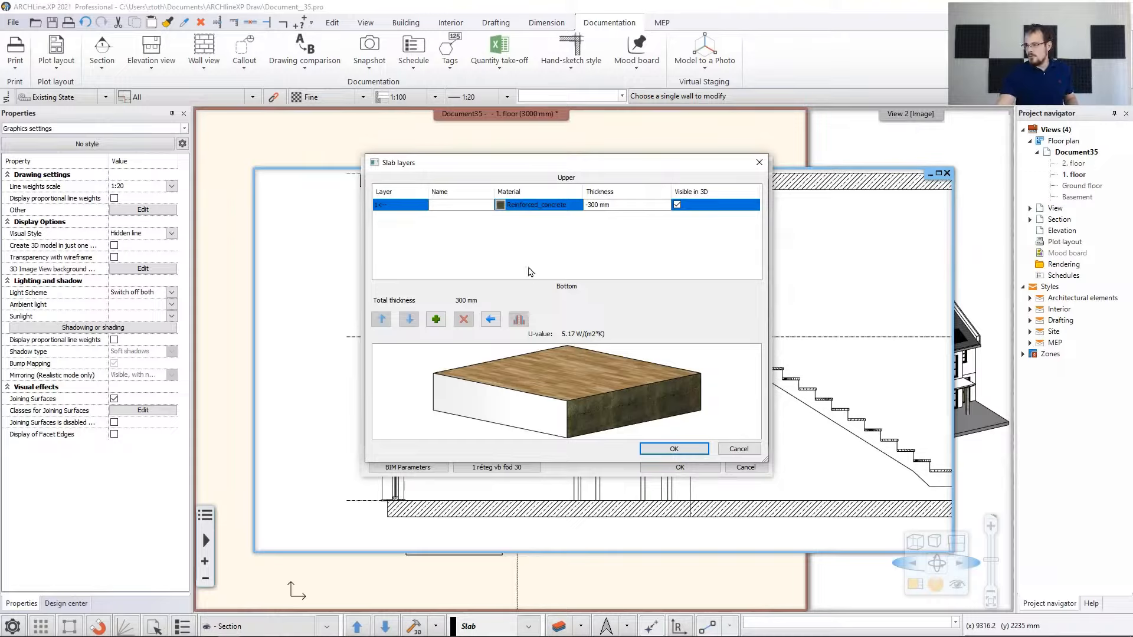
Open the slab layer's Reinforced_concrete material for editing from the materials in the model
{"action": "left_click", "coordinate": [543, 210]}
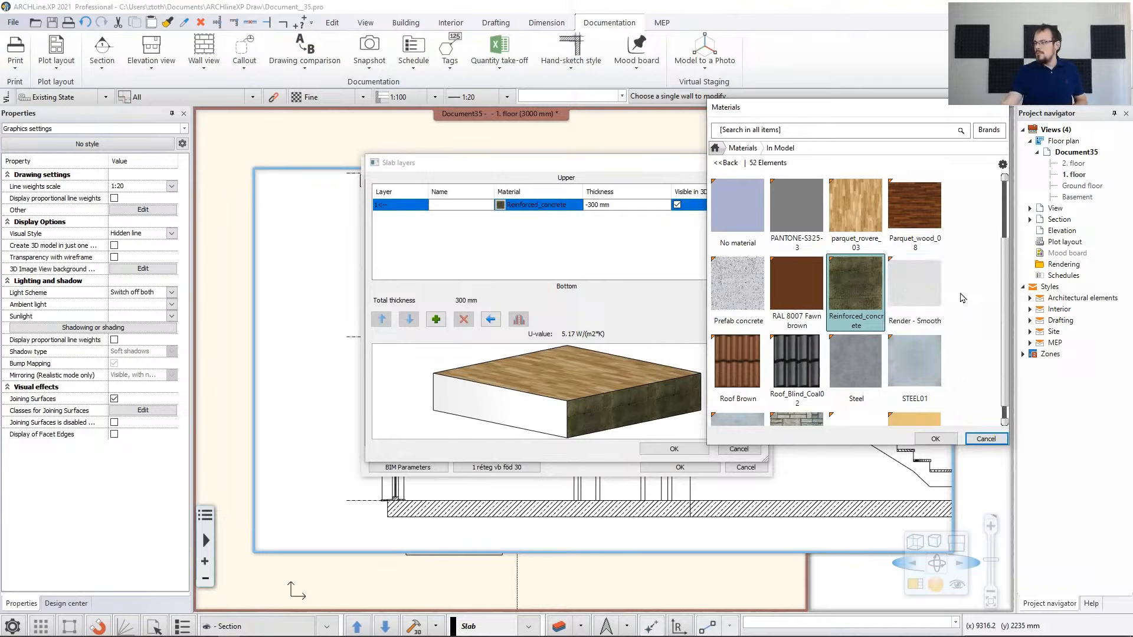
{"action": "mouse_move", "coordinate": [844, 321]}
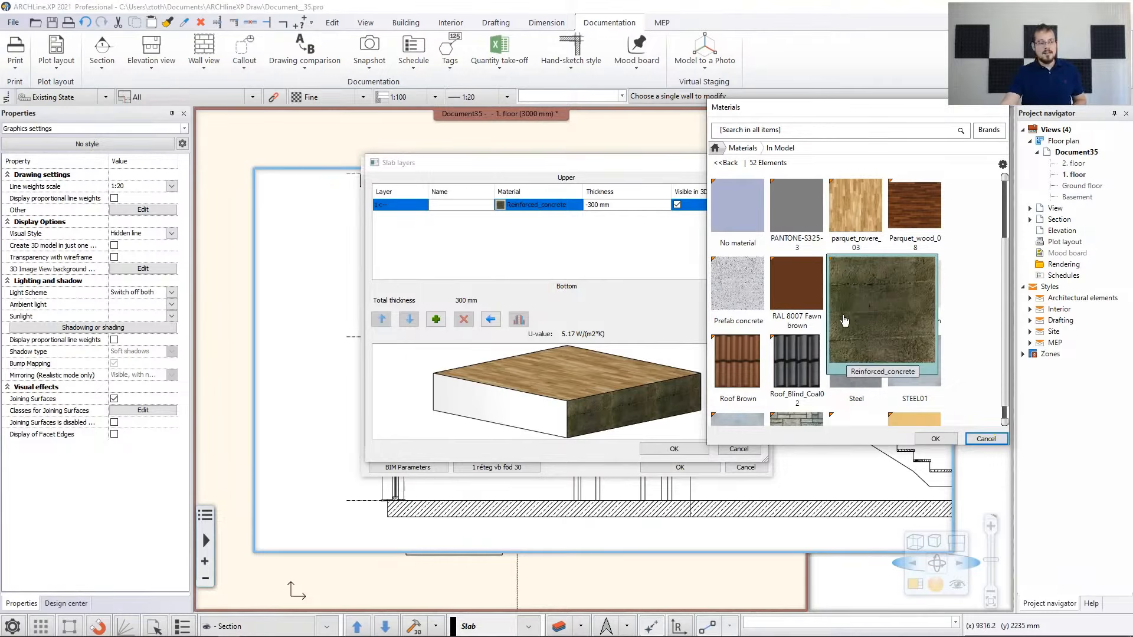
{"action": "left_click", "coordinate": [1003, 166]}
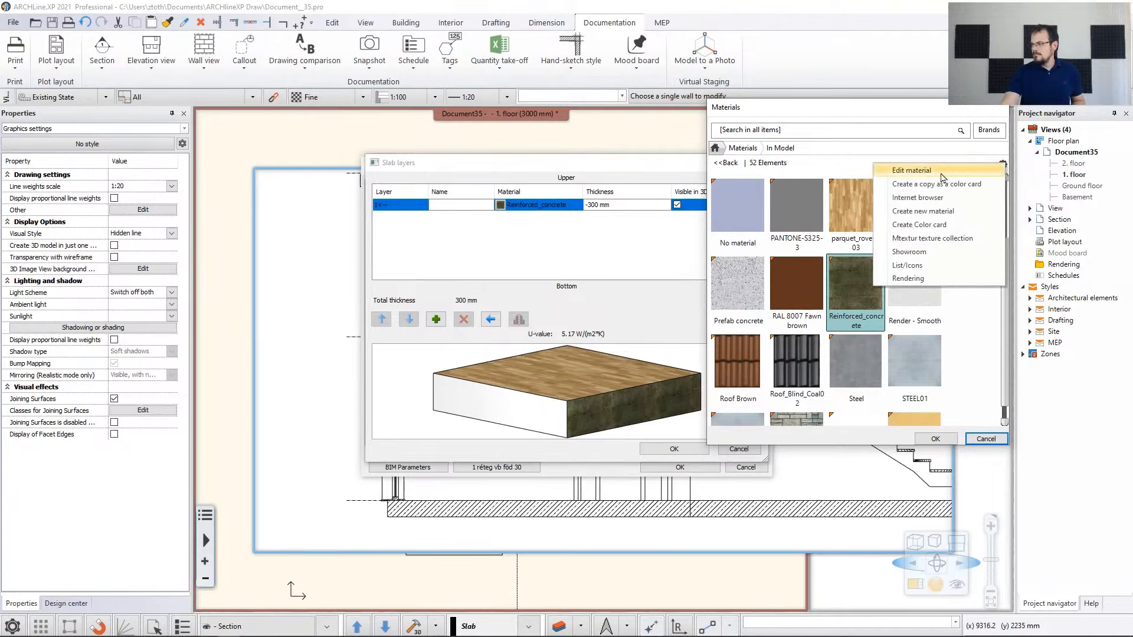
{"action": "left_click", "coordinate": [910, 172]}
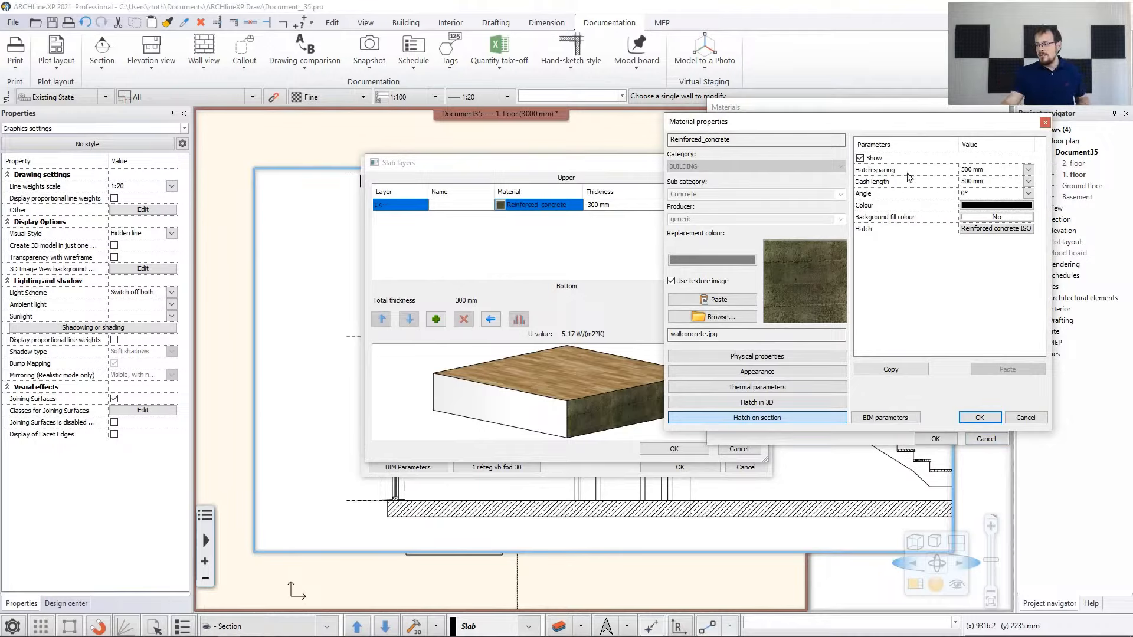
Examine the material's physical properties, appearance, thermal parameters and section hatch, including the choice of hatch pattern
{"action": "left_click", "coordinate": [759, 358]}
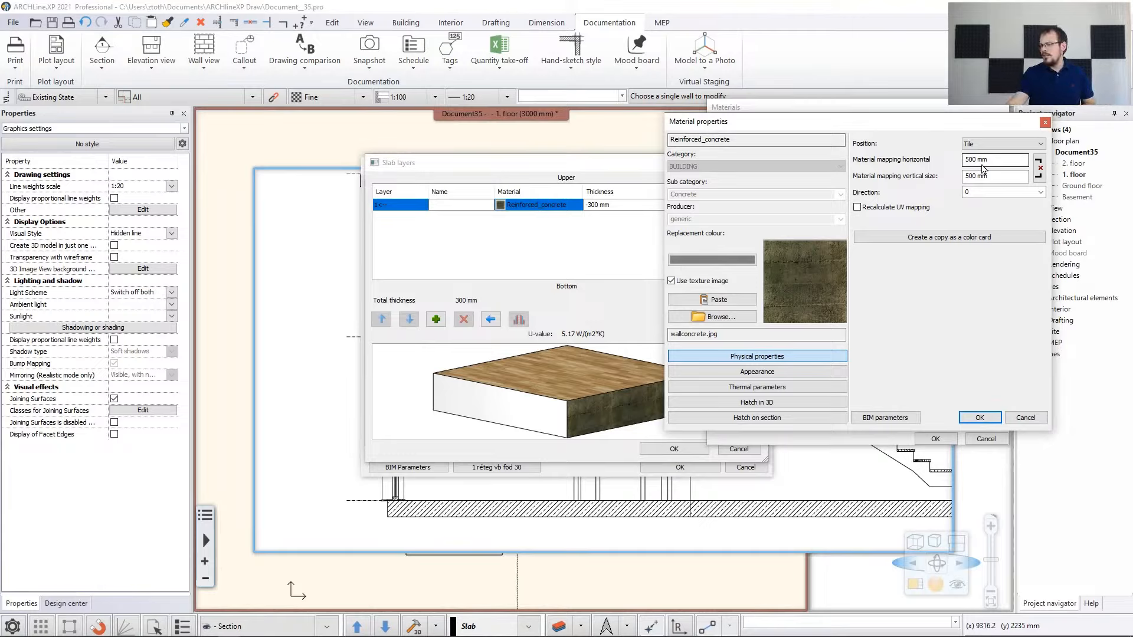
{"action": "left_click", "coordinate": [761, 373]}
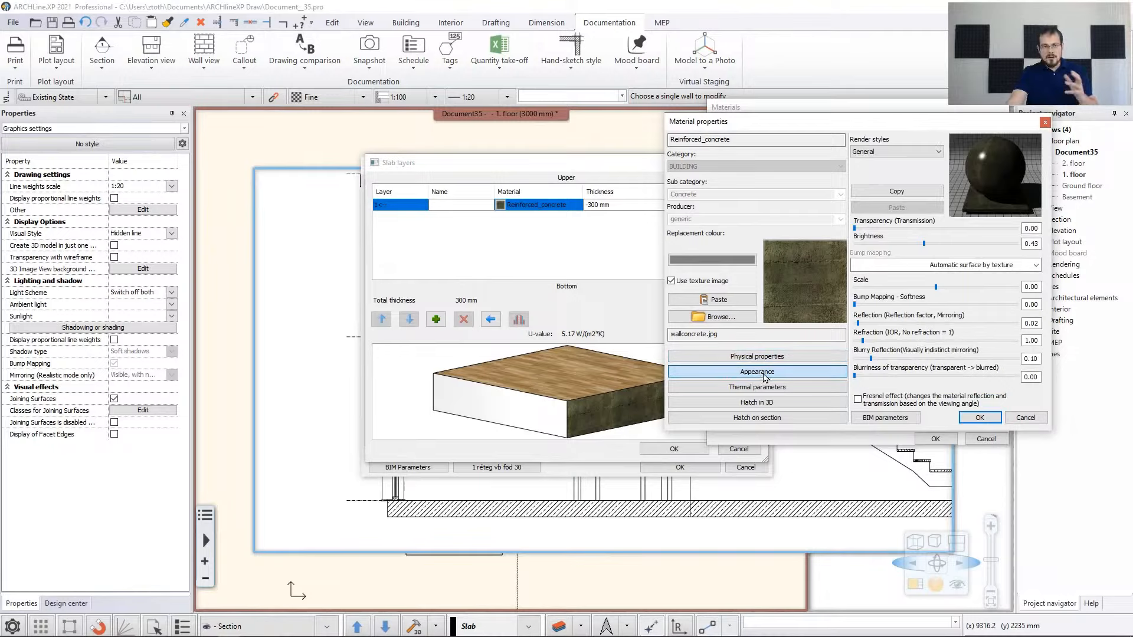
{"action": "left_click", "coordinate": [775, 389]}
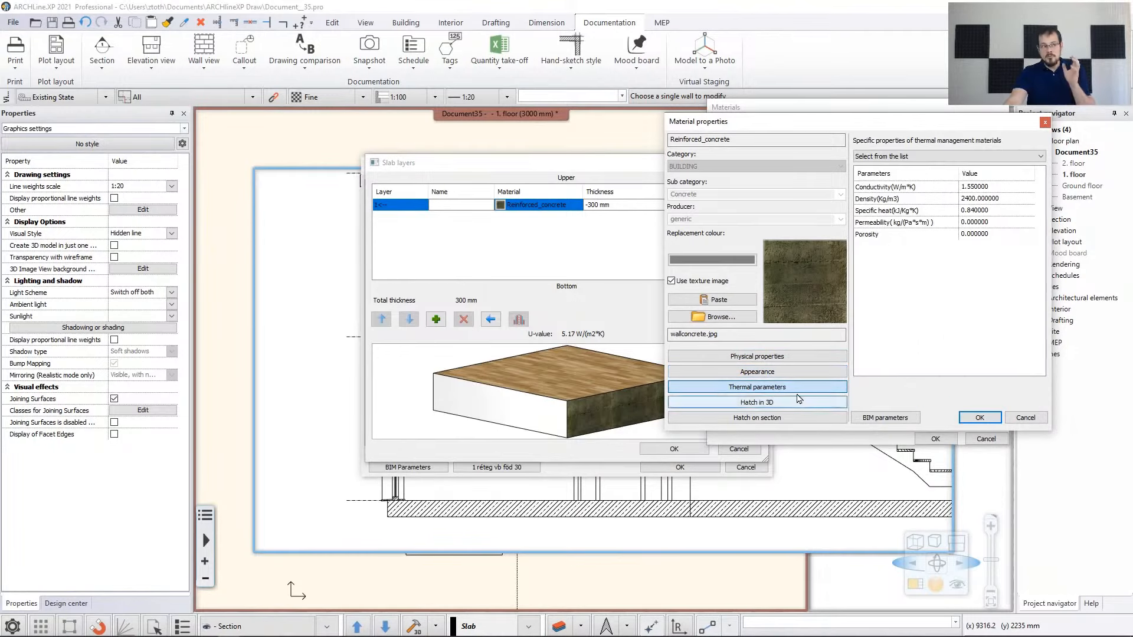
{"action": "left_click", "coordinate": [777, 417]}
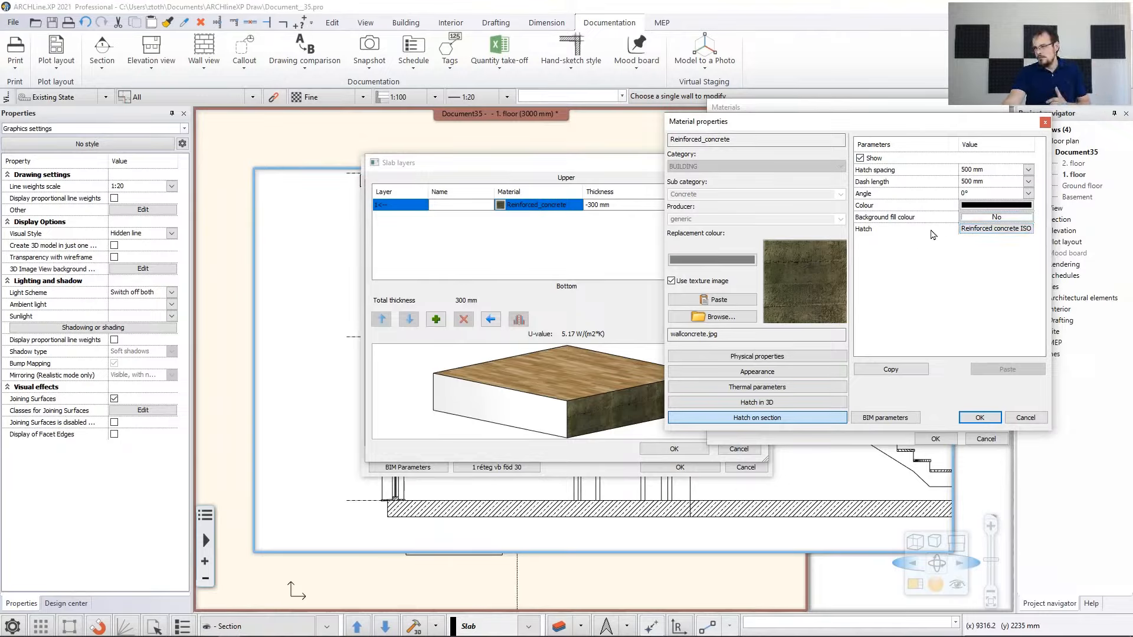
{"action": "left_click", "coordinate": [981, 231]}
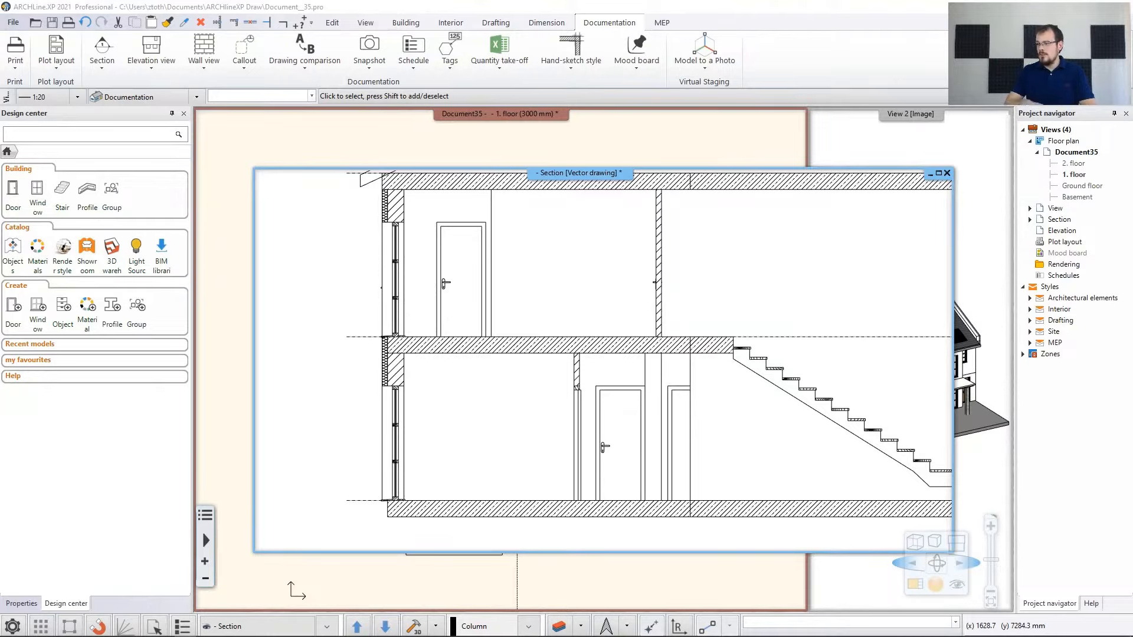
Arrange the open plan, 3D and section views side by side and switch the floor plan to the Ground floor
{"action": "left_click", "coordinate": [702, 158]}
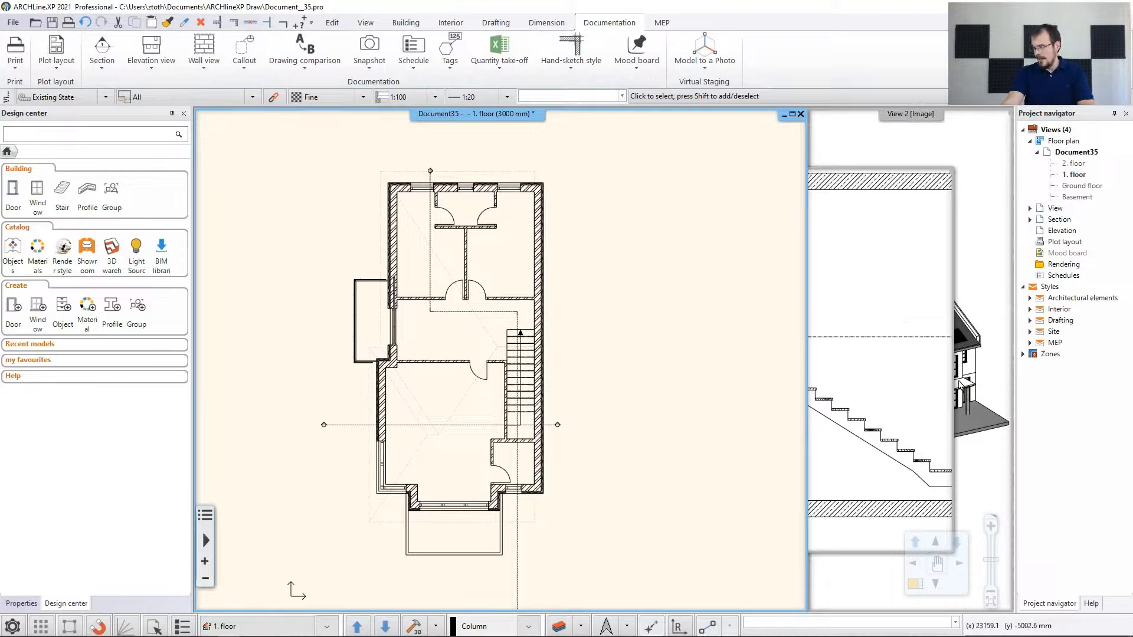
{"action": "left_click", "coordinate": [913, 589]}
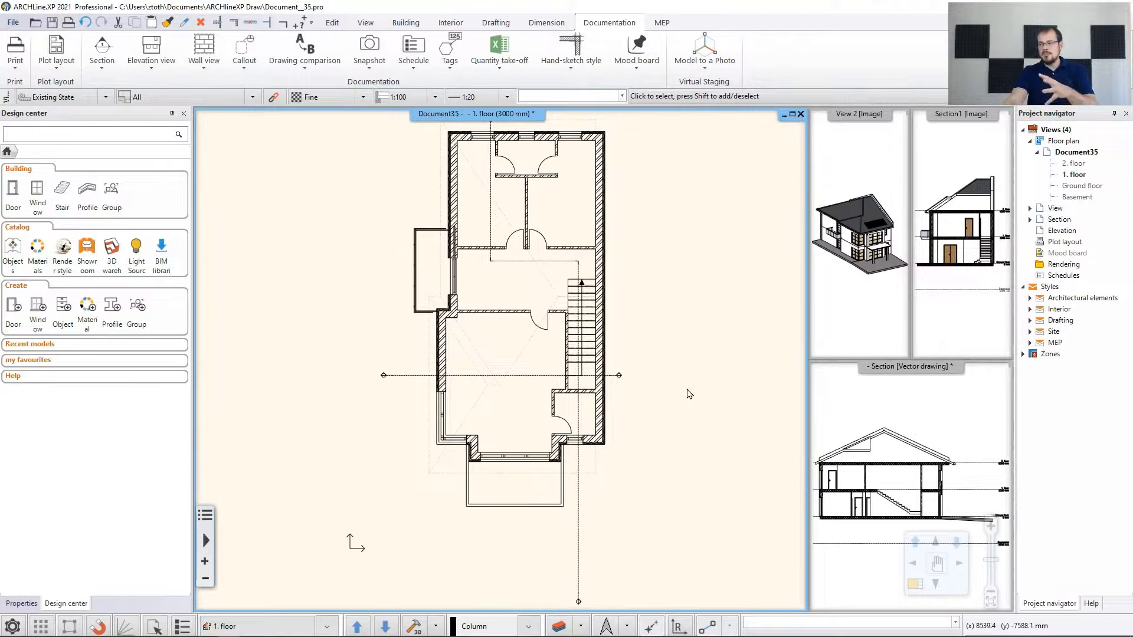
{"action": "middle_click_drag", "start_coordinate": [657, 242], "coordinate": [672, 259]}
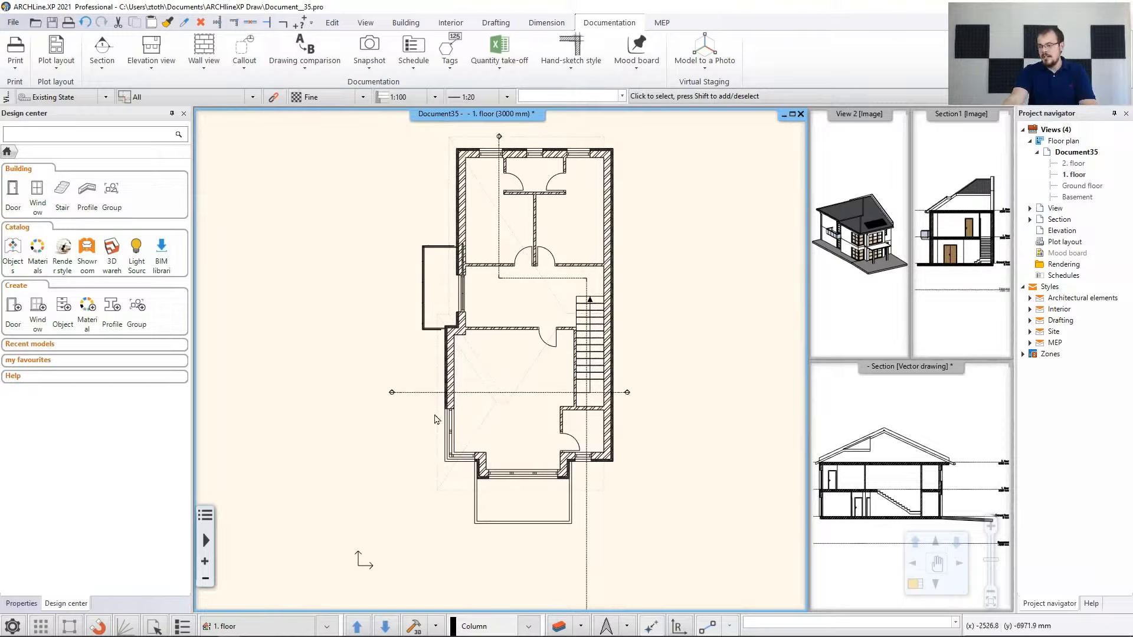
{"action": "left_click", "coordinate": [384, 627]}
{"action": "middle_click_drag", "start_coordinate": [664, 384], "coordinate": [614, 411]}
{"action": "scroll", "coordinate": [572, 438], "scroll_direction": "down", "scroll_amount": 2}
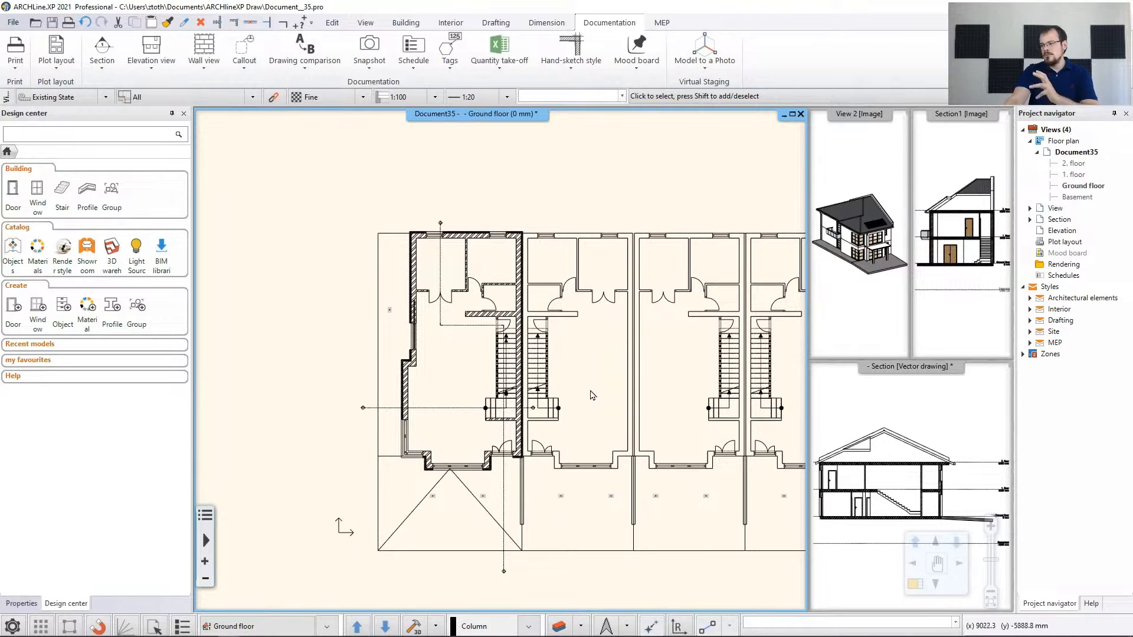
{"action": "middle_click_drag", "start_coordinate": [692, 341], "coordinate": [550, 359]}
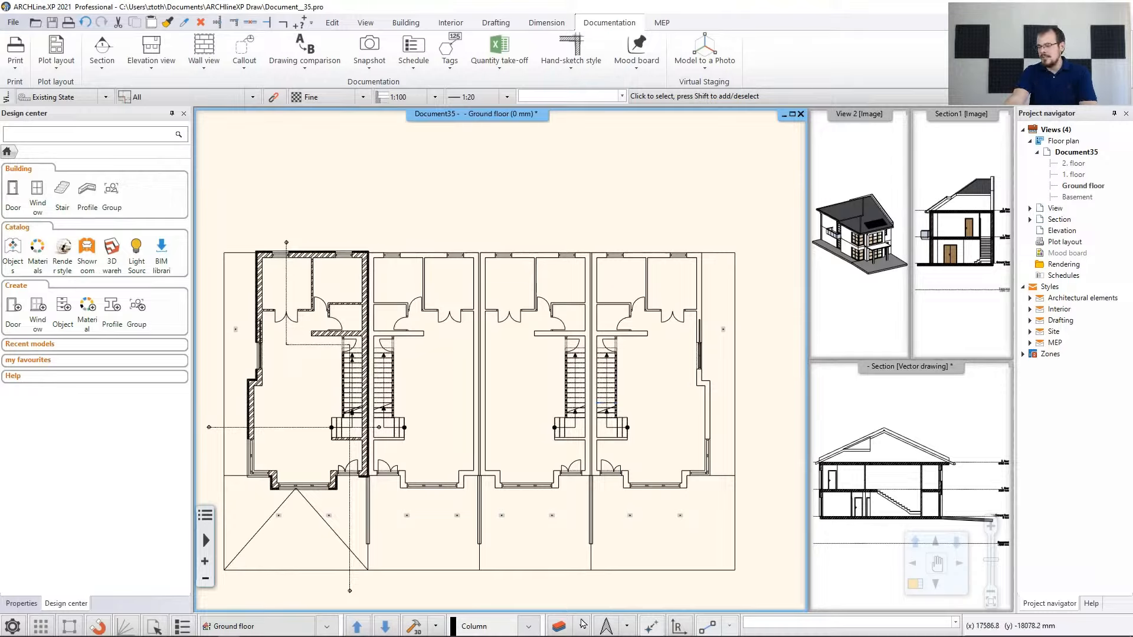
Use Layer walk to hide the six elata_nova_START-Ground floor layers: Column, Line, Slab, Stair and the two Wall layers
{"action": "left_click", "coordinate": [582, 626]}
{"action": "left_click", "coordinate": [577, 562]}
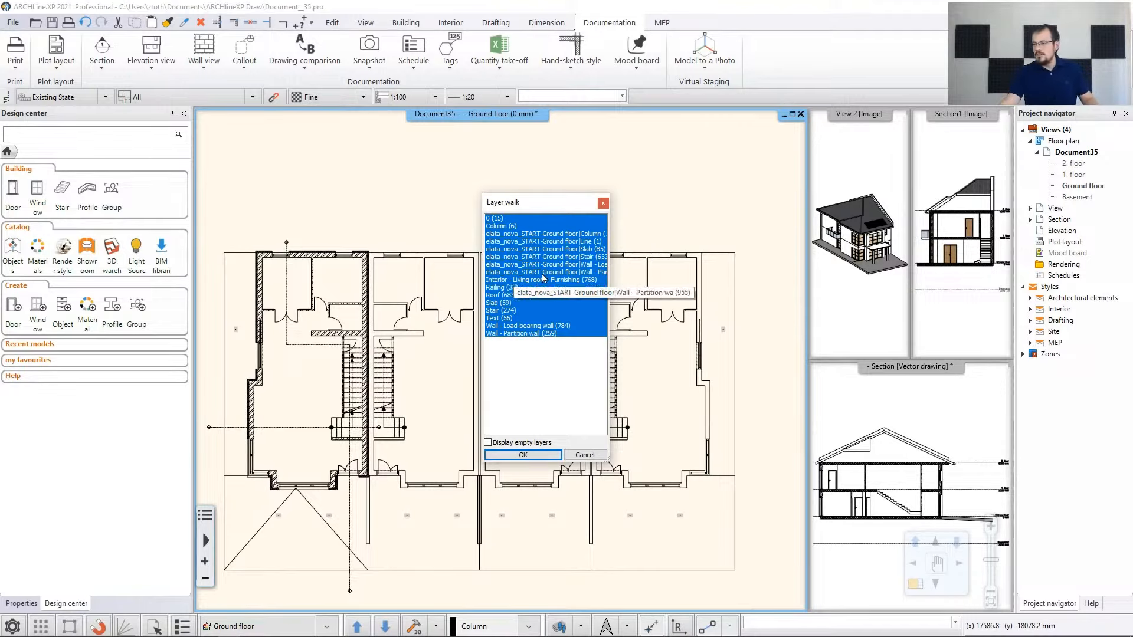
{"action": "left_click", "coordinate": [526, 234]}
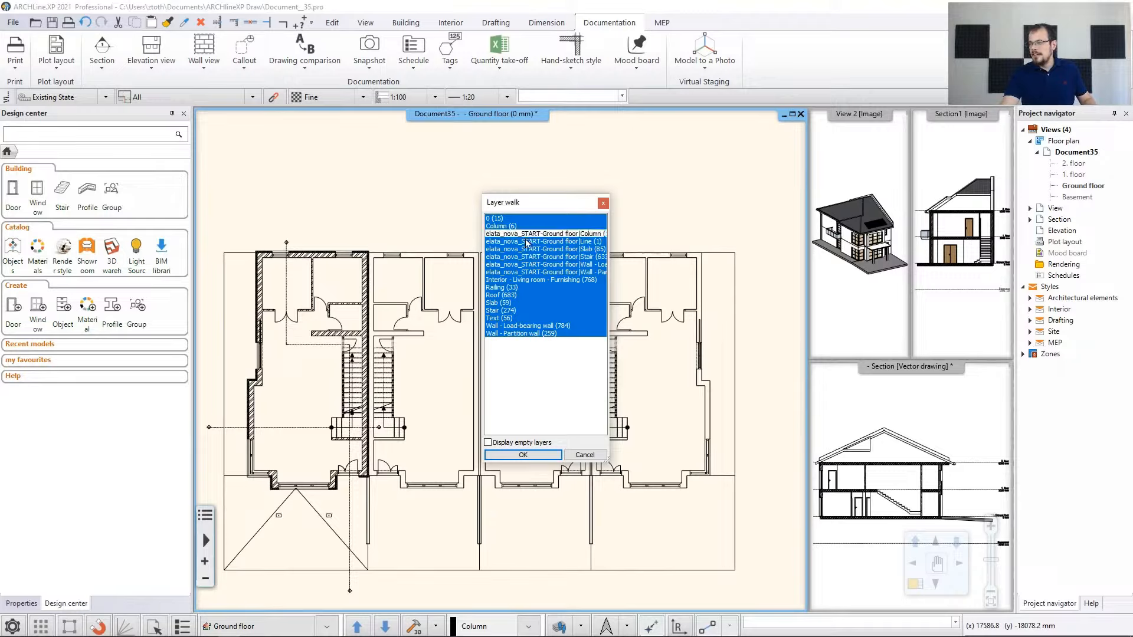
{"action": "left_click", "coordinate": [526, 242]}
{"action": "left_click", "coordinate": [528, 249]}
{"action": "left_click", "coordinate": [530, 256]}
{"action": "left_click", "coordinate": [531, 265]}
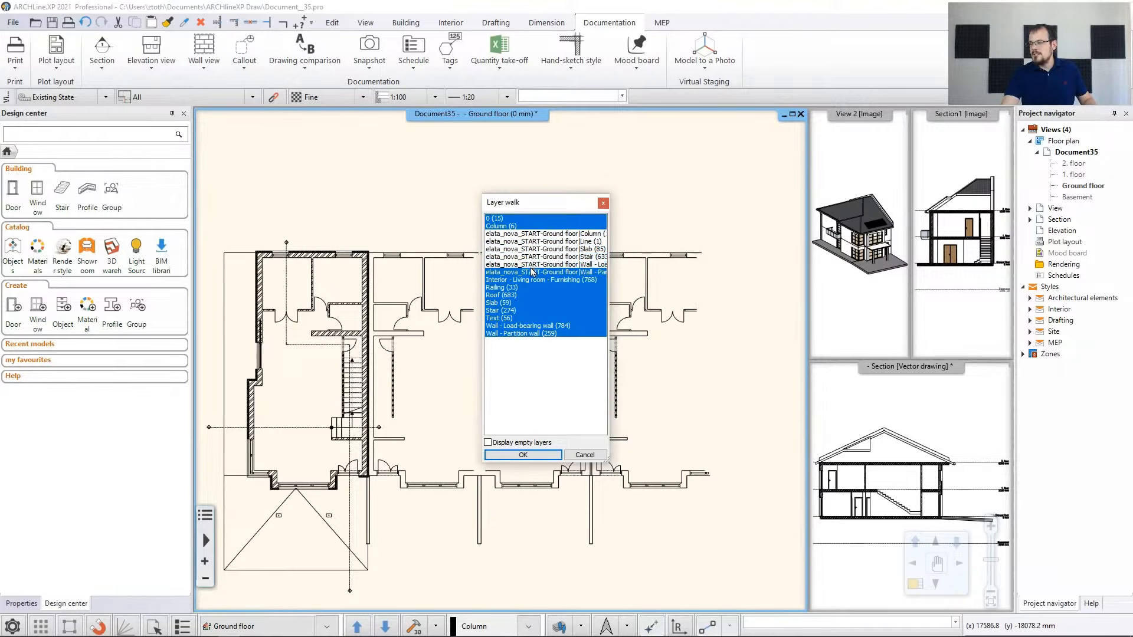
{"action": "left_click", "coordinate": [533, 272]}
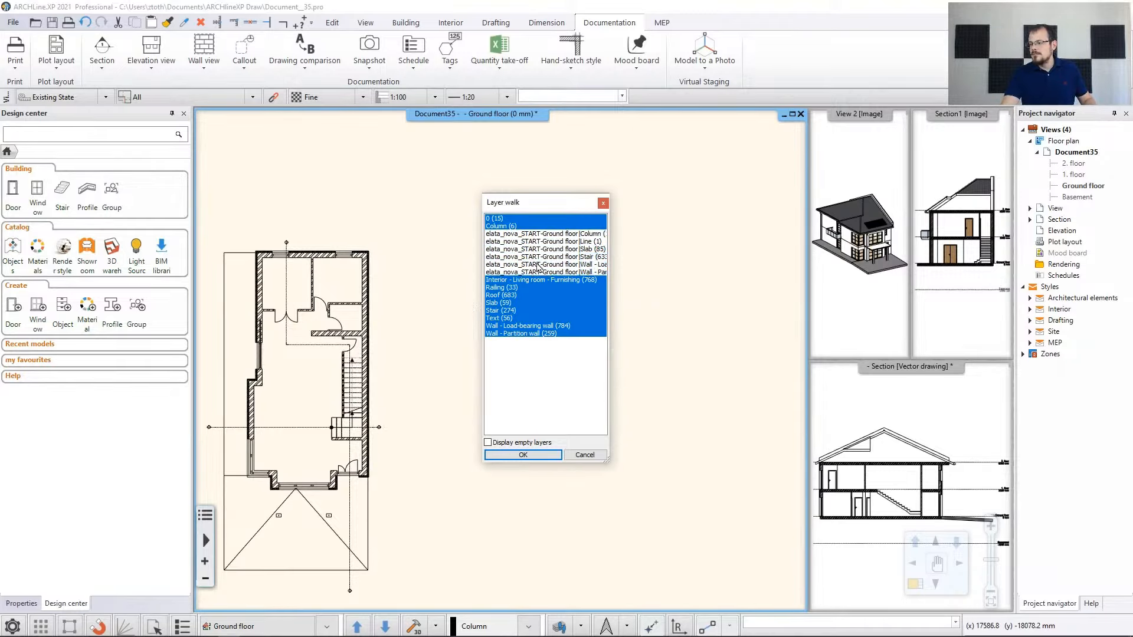
{"action": "left_click", "coordinate": [534, 458]}
Open the BIM project parameters and choose to specify the project location by Google Maps
{"action": "middle_click_drag", "start_coordinate": [395, 418], "coordinate": [539, 367]}
{"action": "scroll", "coordinate": [538, 367], "scroll_direction": "up", "scroll_amount": 1}
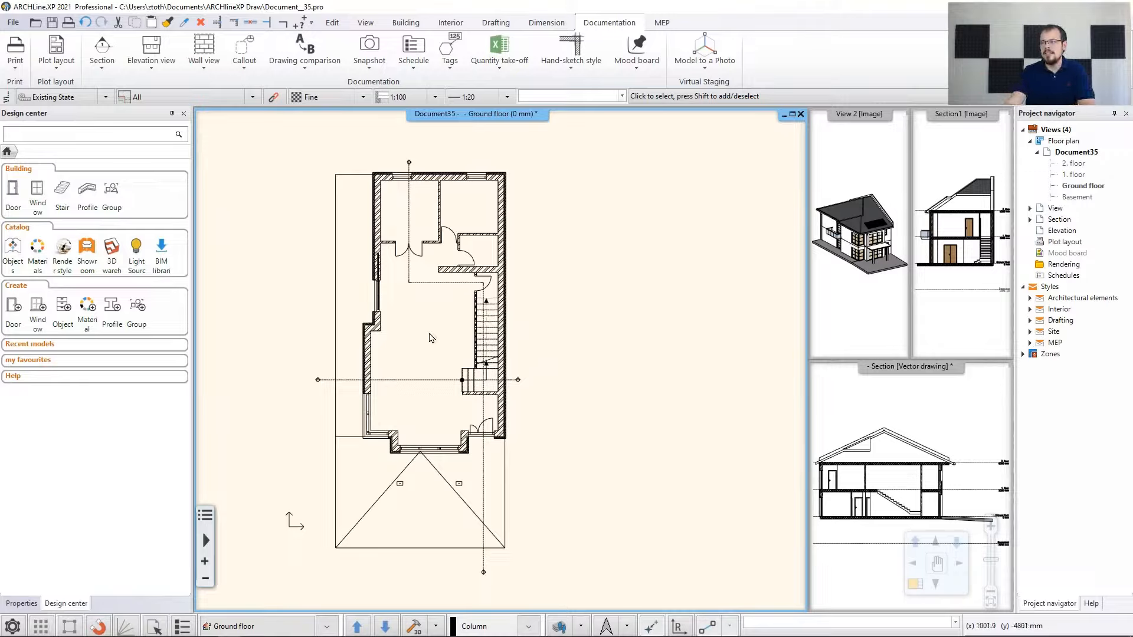
{"action": "left_click", "coordinate": [13, 23]}
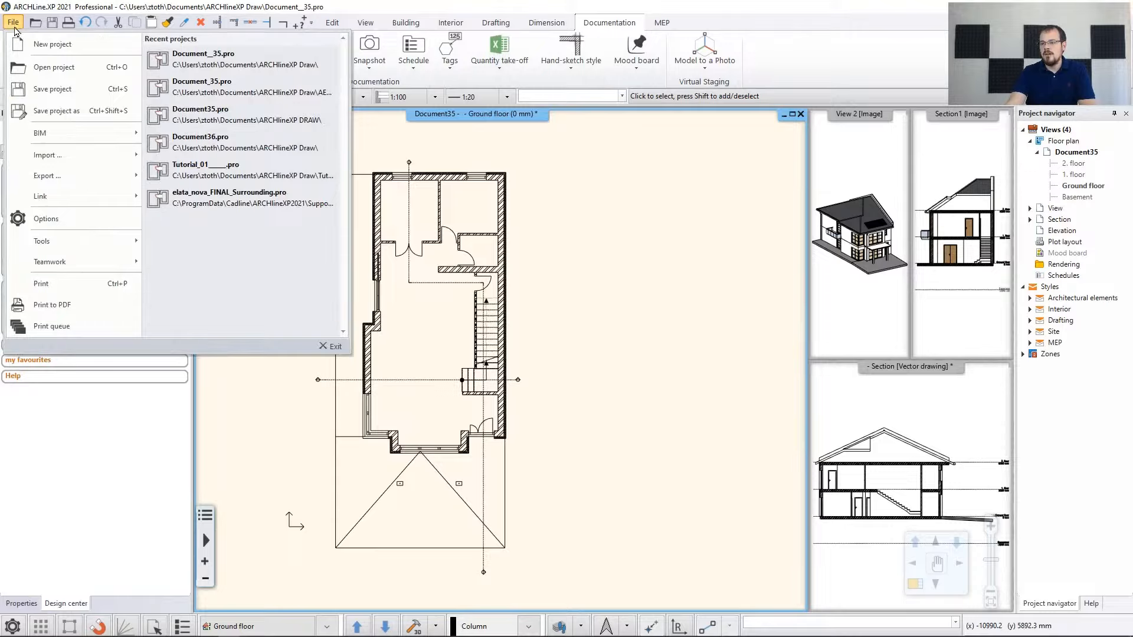
{"action": "mouse_move", "coordinate": [69, 137]}
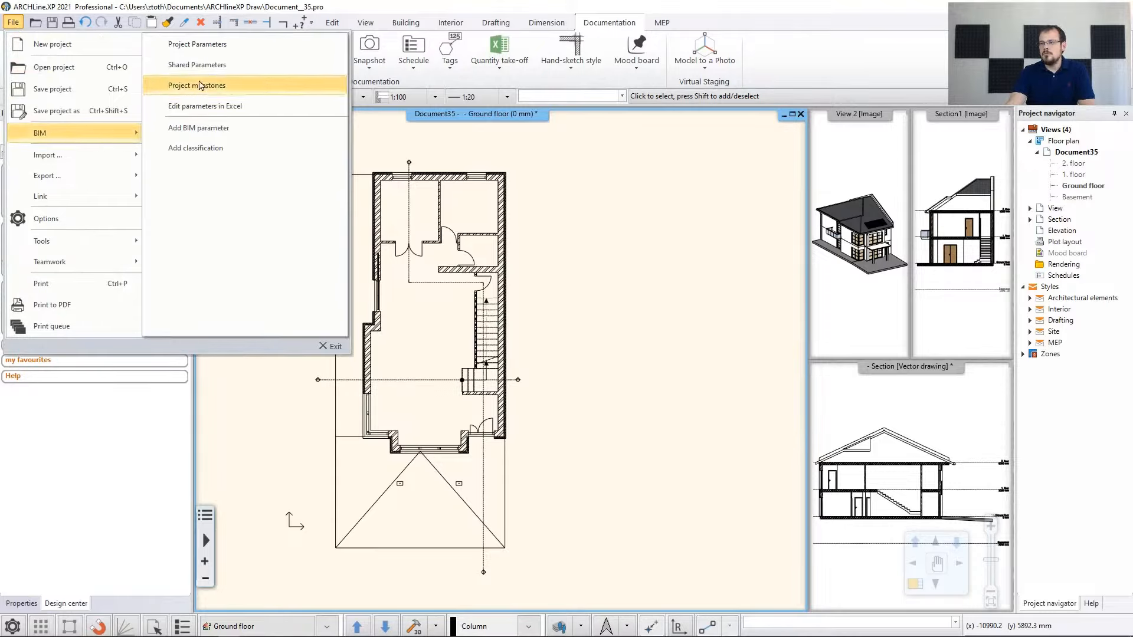
{"action": "left_click", "coordinate": [197, 44]}
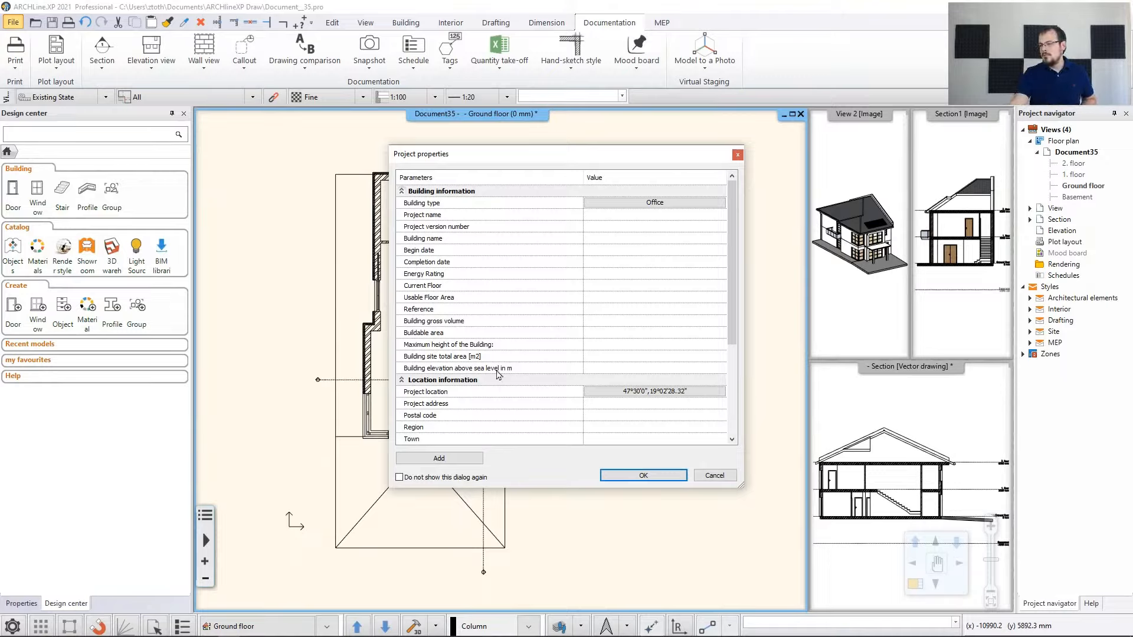
{"action": "left_click", "coordinate": [673, 391]}
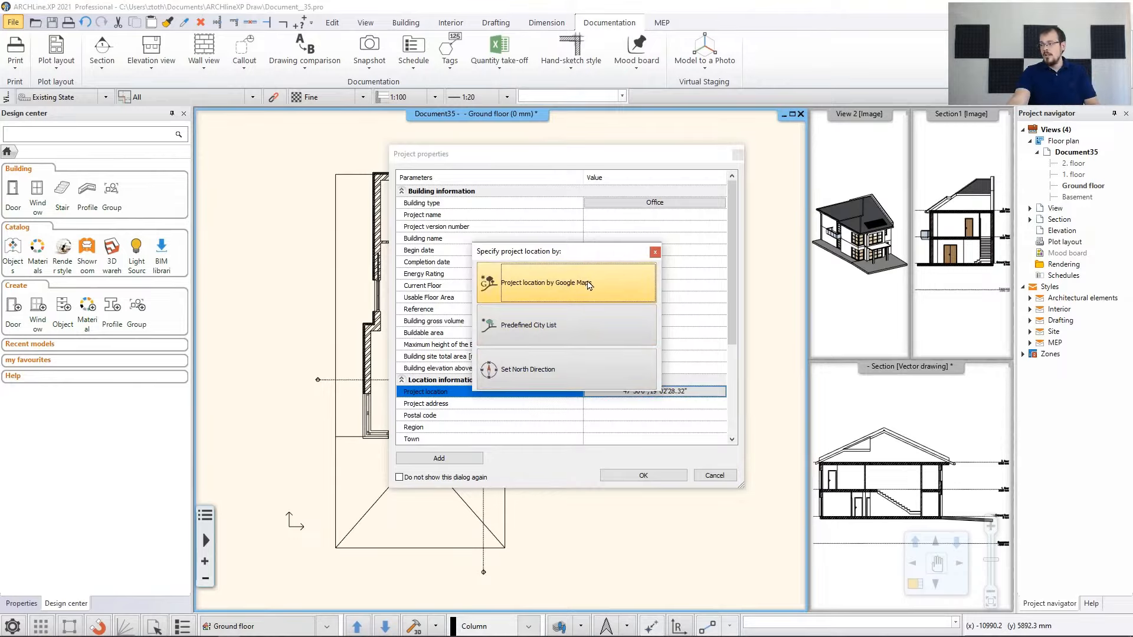
{"action": "left_click", "coordinate": [548, 285]}
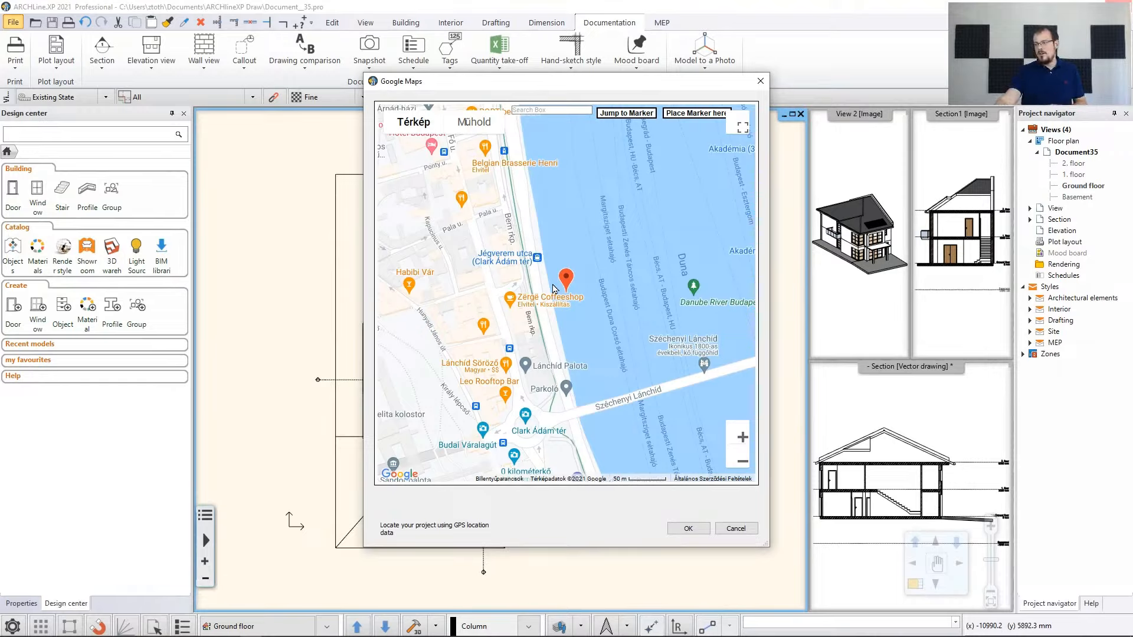
Search the map for the project site's street in El Cerrito
{"action": "left_click", "coordinate": [743, 461]}
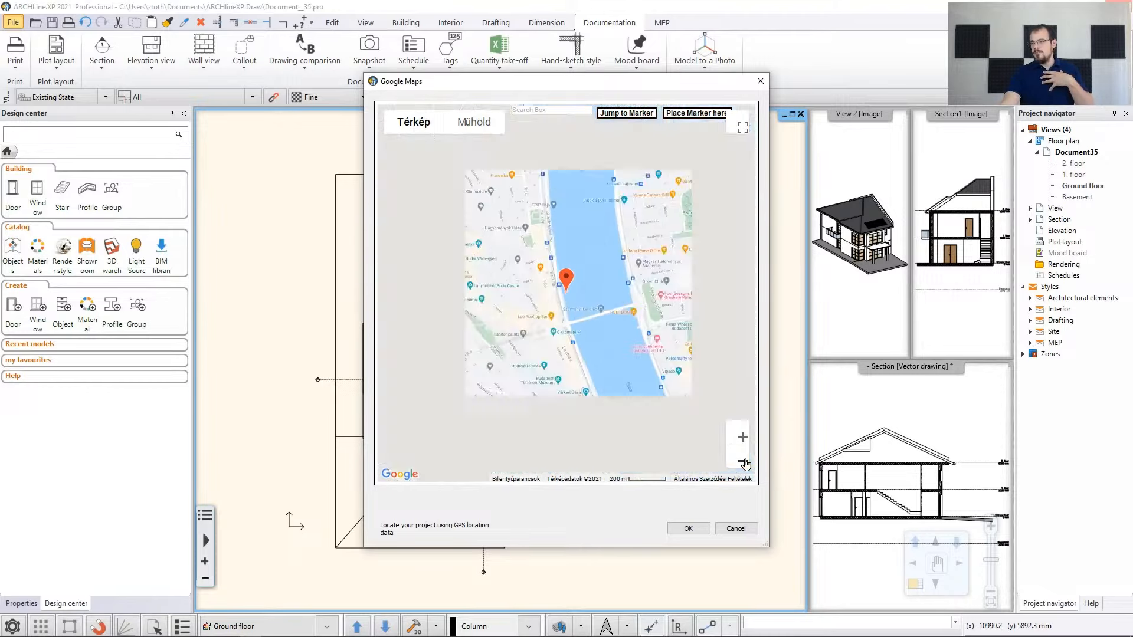
{"action": "left_click", "coordinate": [743, 461]}
{"action": "left_click", "coordinate": [743, 461]}
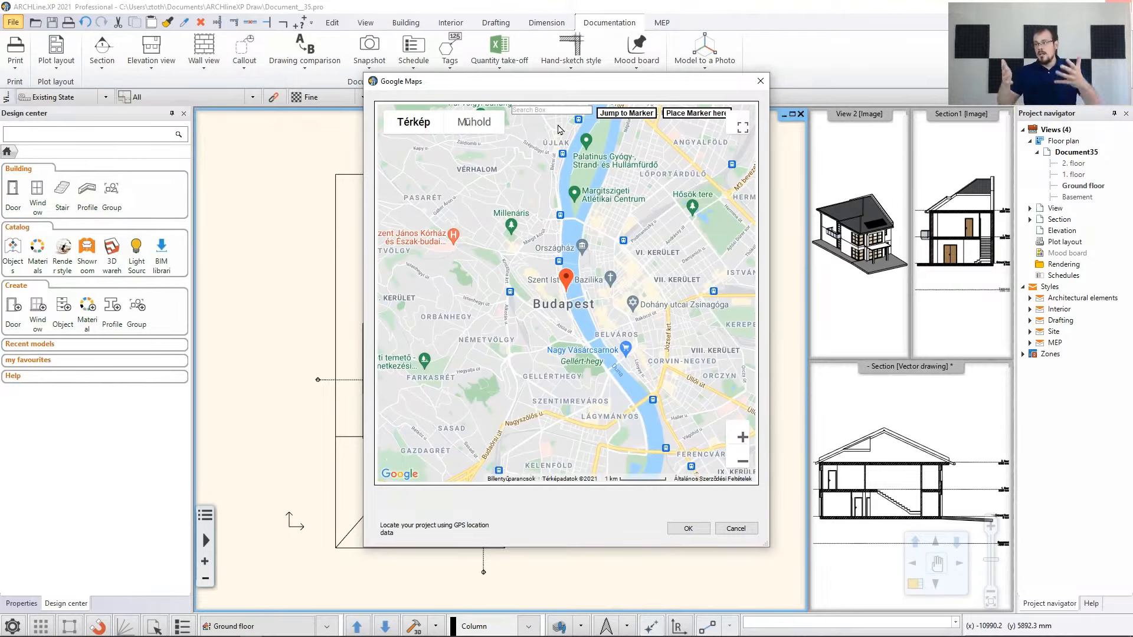
{"action": "left_click", "coordinate": [541, 110]}
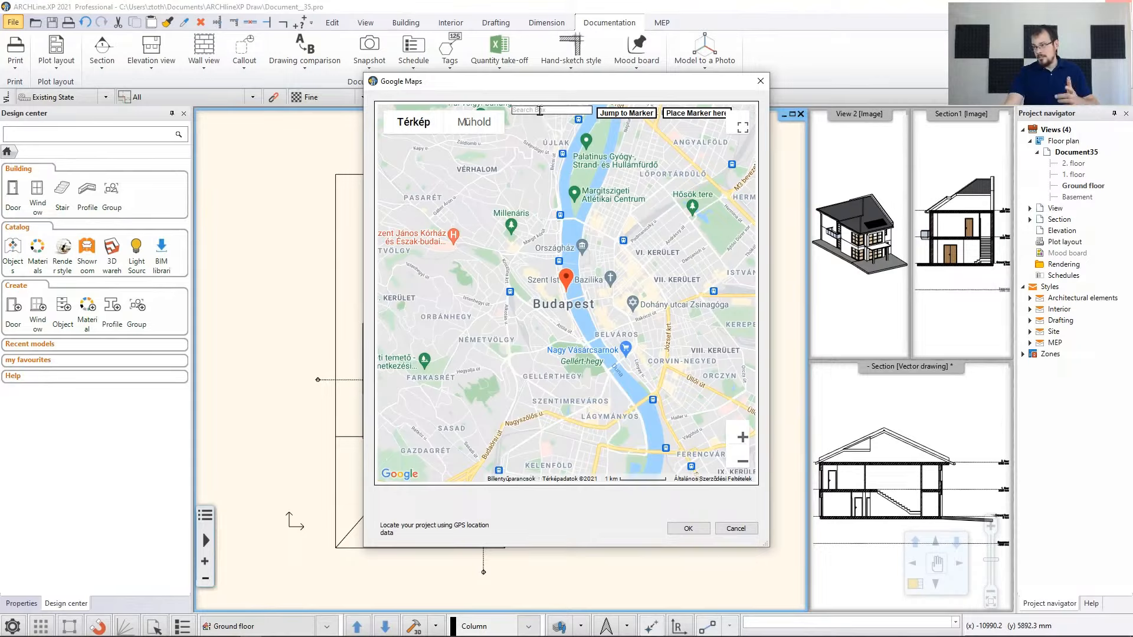
{"action": "type", "text": "carmel avenue"}
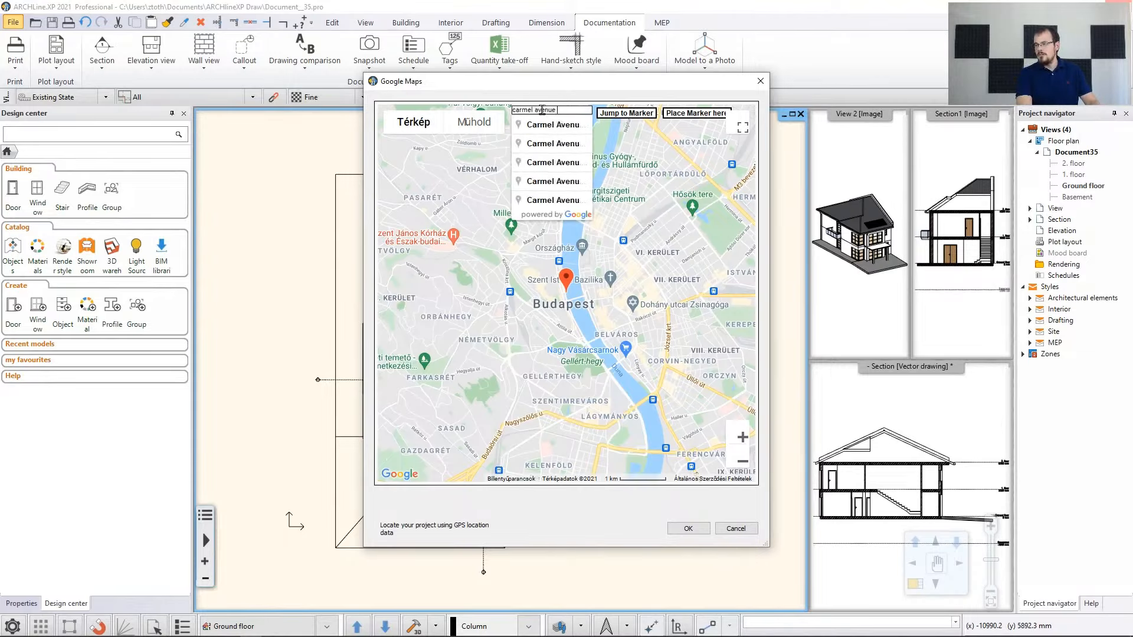
{"action": "type", "text": " el cerrito"}
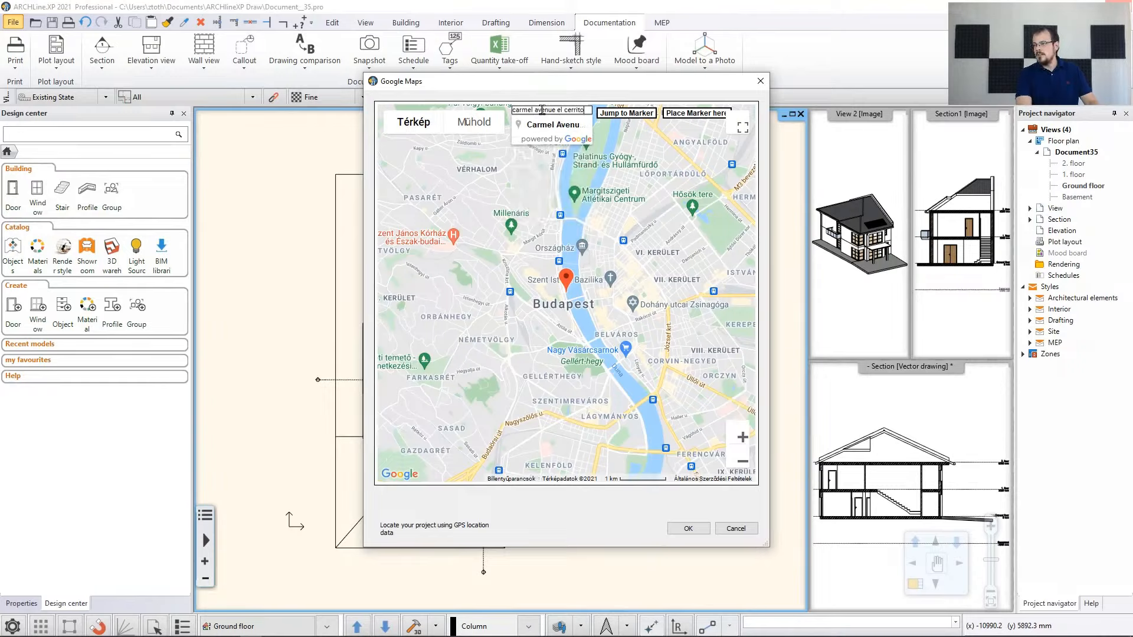
{"action": "key", "text": "Return"}
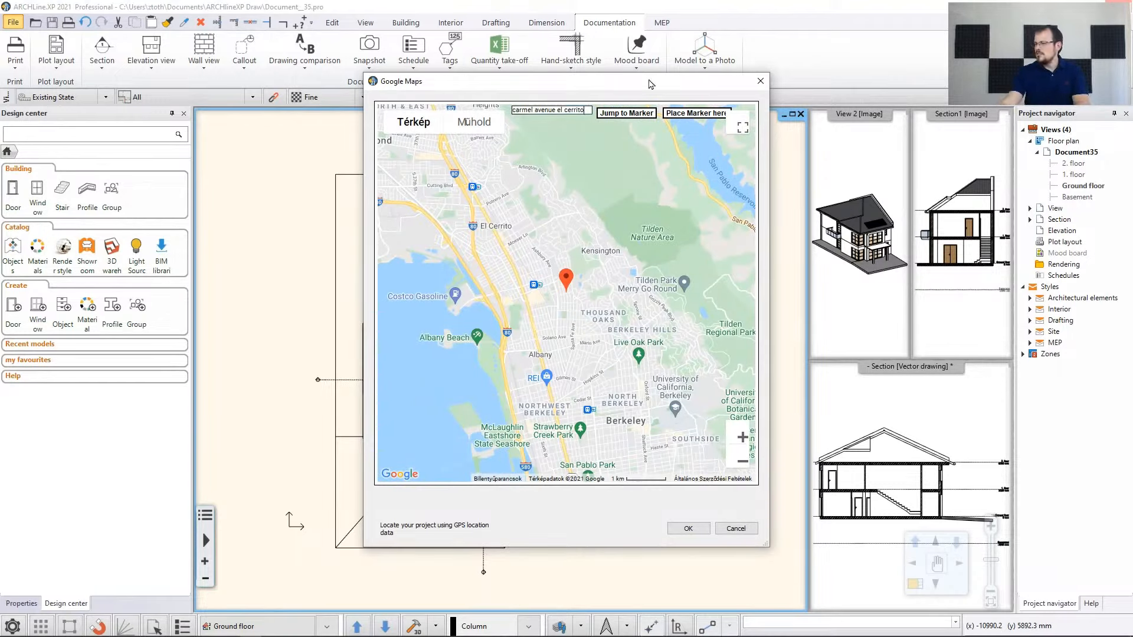
Show the map as satellite imagery and move the location marker onto the green field north of St. Jerome Catholic Church
{"action": "left_click", "coordinate": [742, 441]}
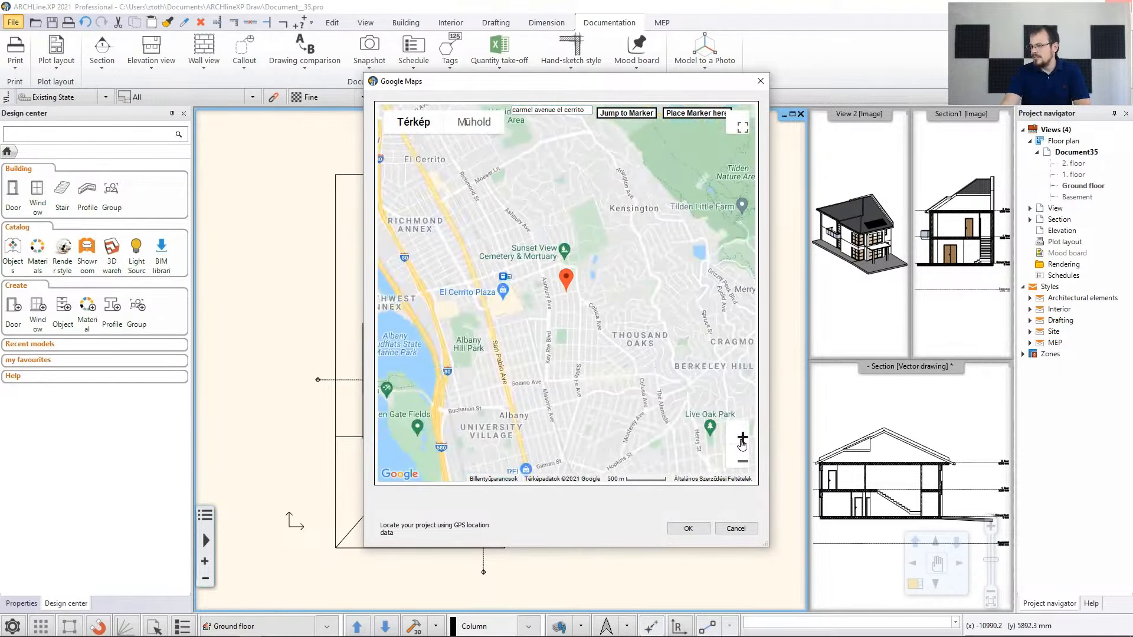
{"action": "left_click", "coordinate": [743, 441]}
{"action": "left_click", "coordinate": [742, 441]}
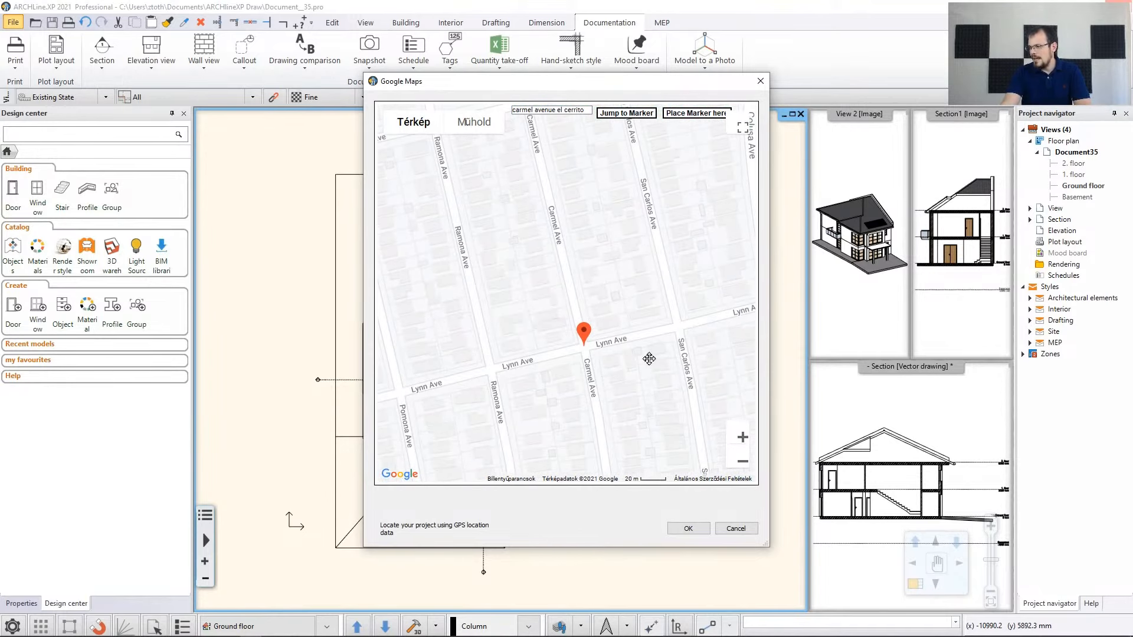
{"action": "left_click", "coordinate": [742, 461]}
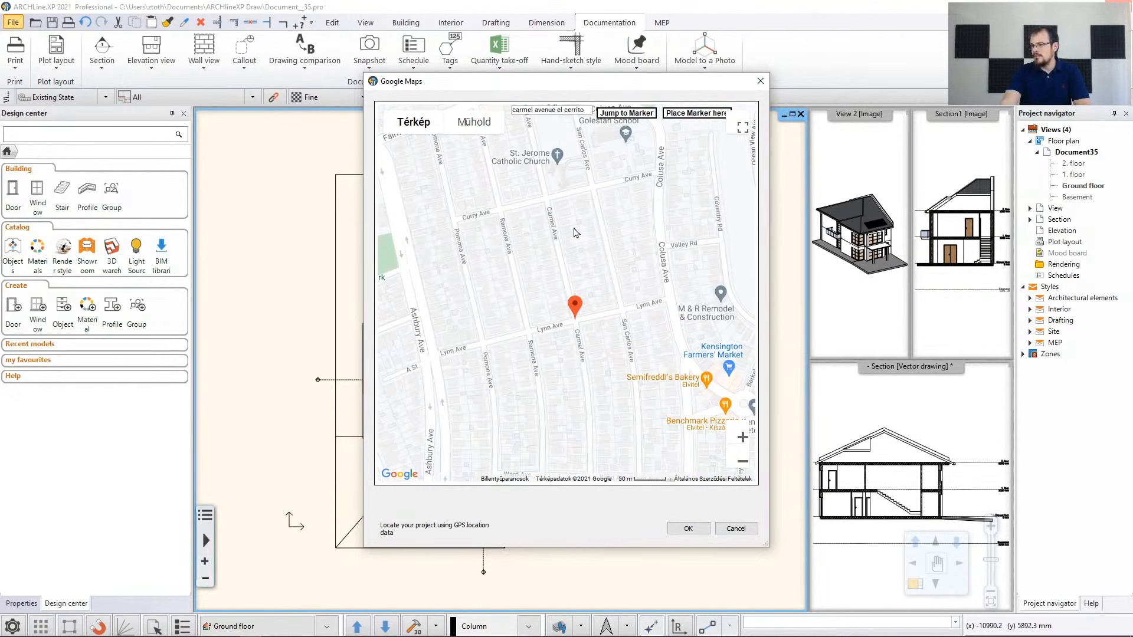
{"action": "left_click", "coordinate": [477, 126]}
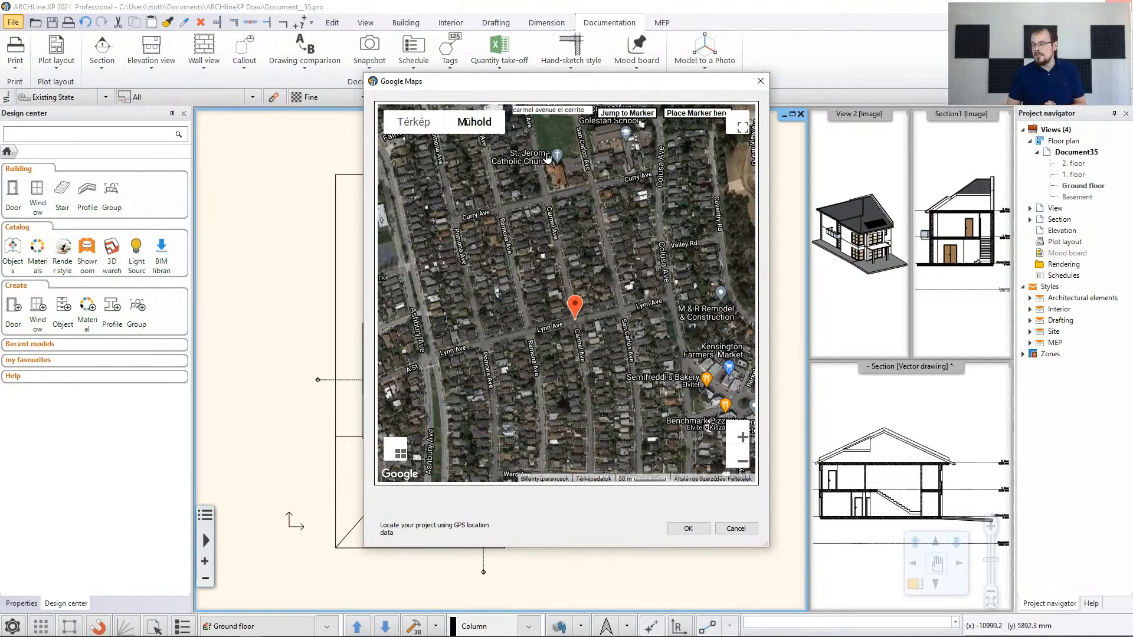
{"action": "left_click_drag", "start_coordinate": [589, 191], "coordinate": [579, 242]}
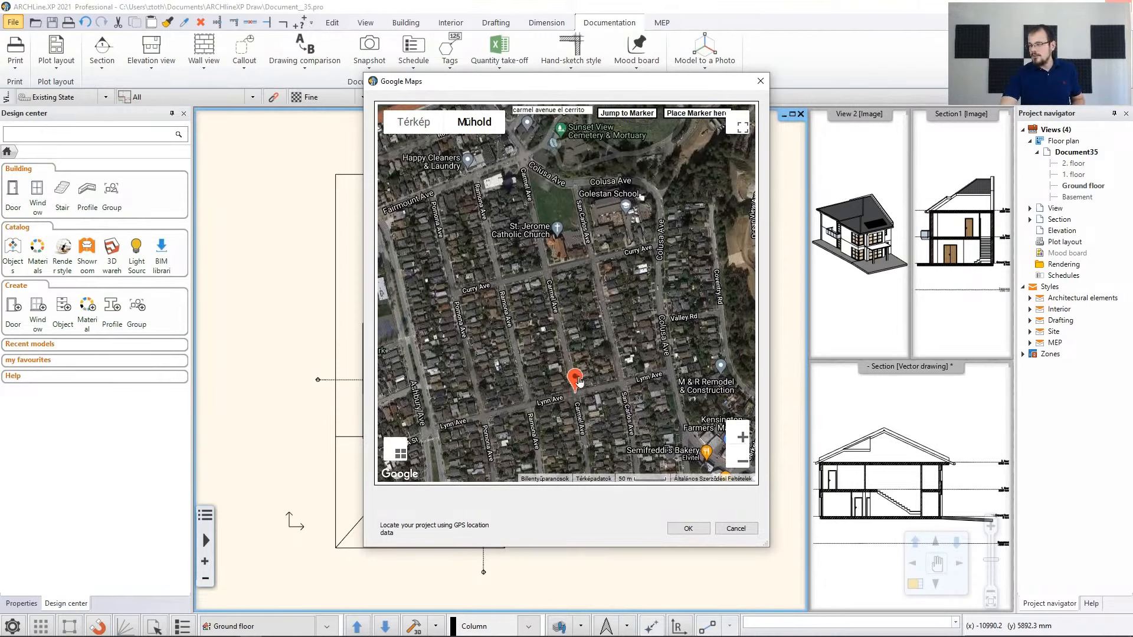
{"action": "mouse_move", "coordinate": [578, 382]}
{"action": "left_mouse_down"}
{"action": "mouse_move", "coordinate": [562, 219]}
{"action": "mouse_move", "coordinate": [544, 191]}
{"action": "left_mouse_up"}
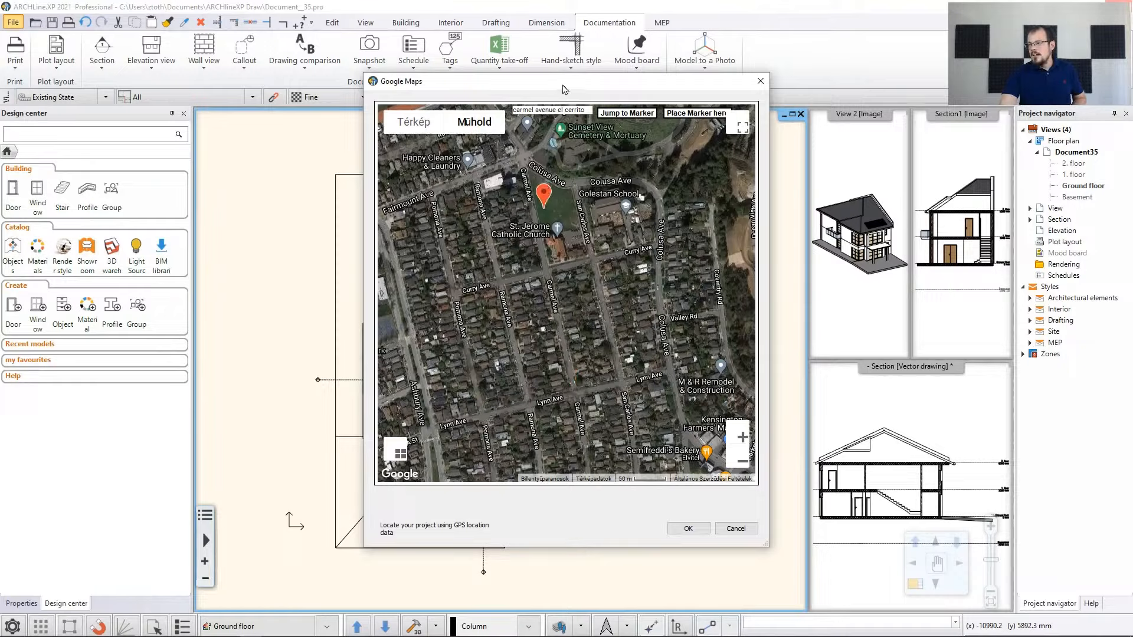
Fine-tune the location marker near the field's western edge, then accept the location and the project properties
{"action": "left_click", "coordinate": [741, 437]}
{"action": "left_click", "coordinate": [741, 438]}
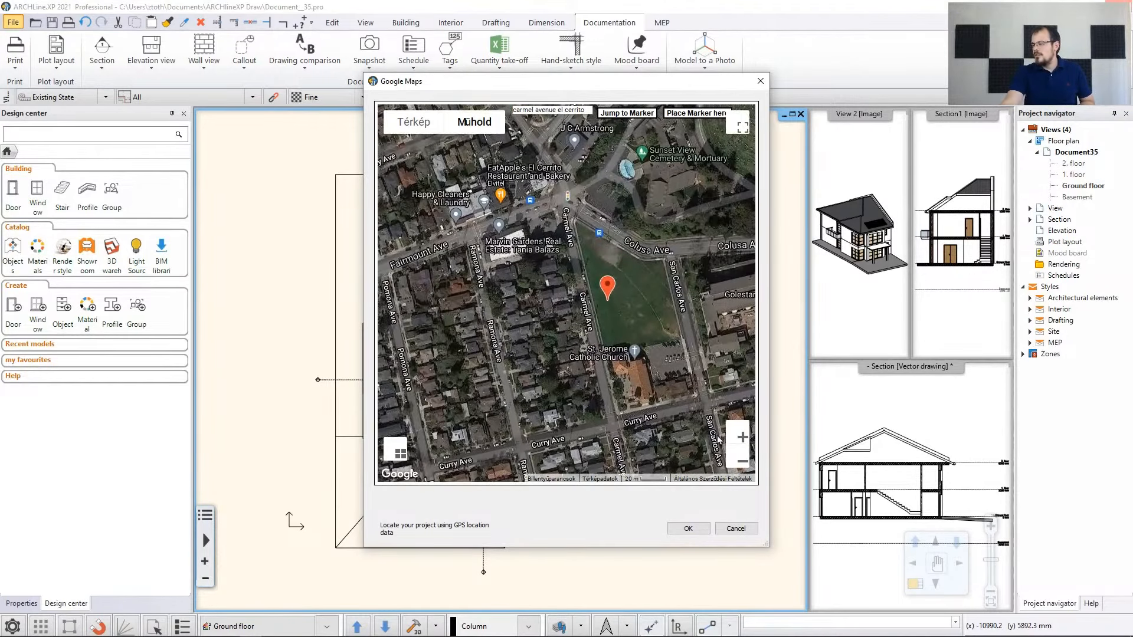
{"action": "left_click_drag", "start_coordinate": [685, 313], "coordinate": [629, 296]}
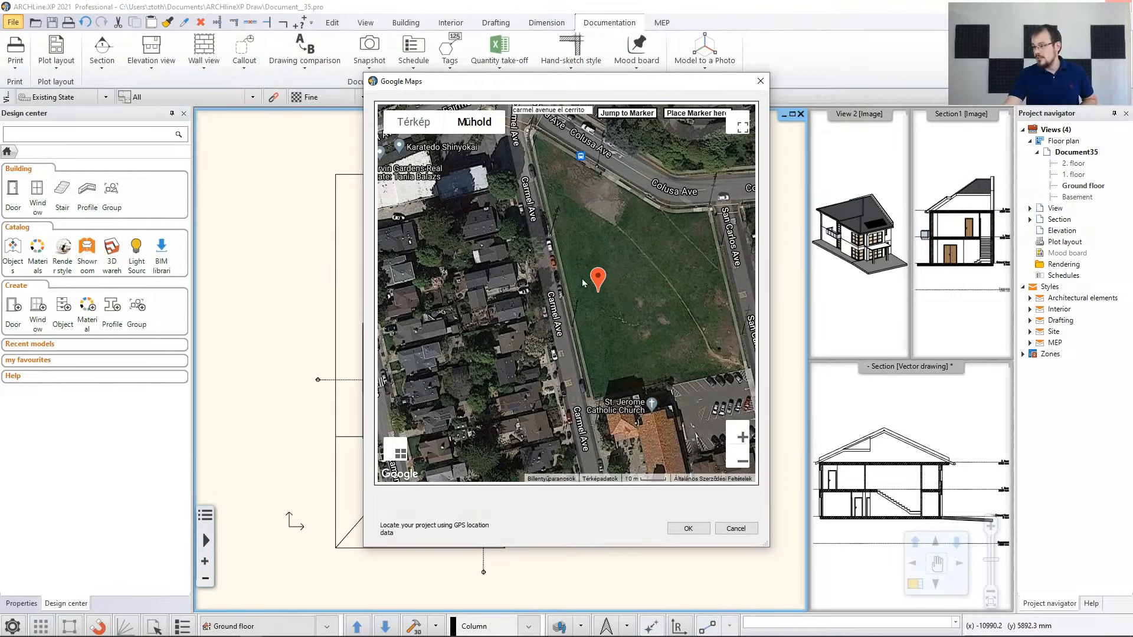
{"action": "left_click_drag", "start_coordinate": [597, 277], "coordinate": [590, 286]}
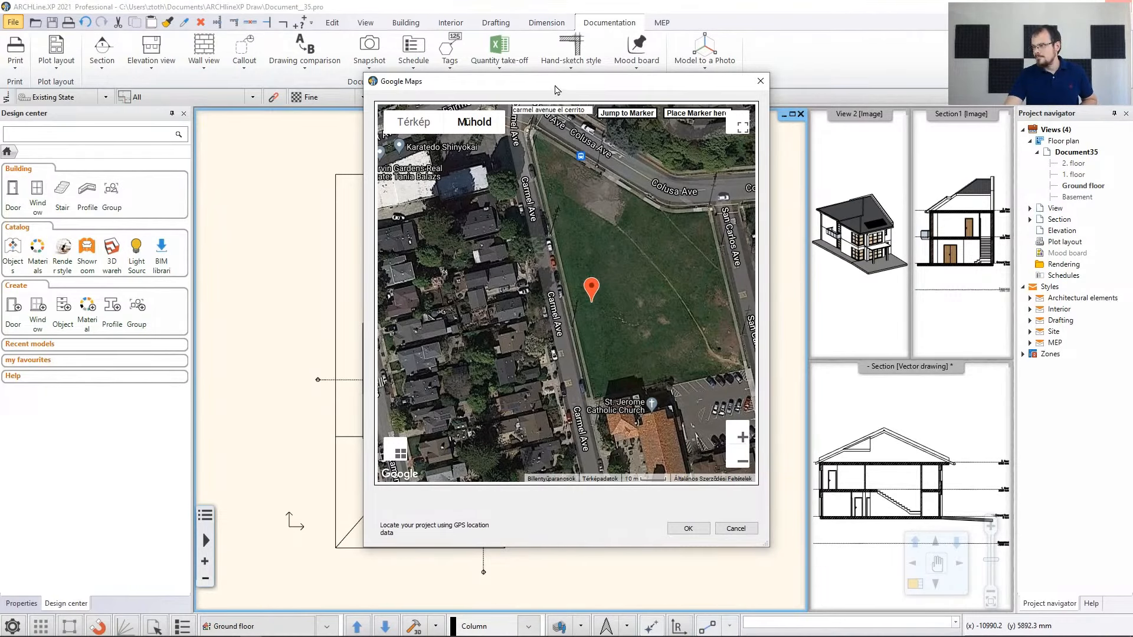
{"action": "left_click_drag", "start_coordinate": [553, 87], "coordinate": [725, 73]}
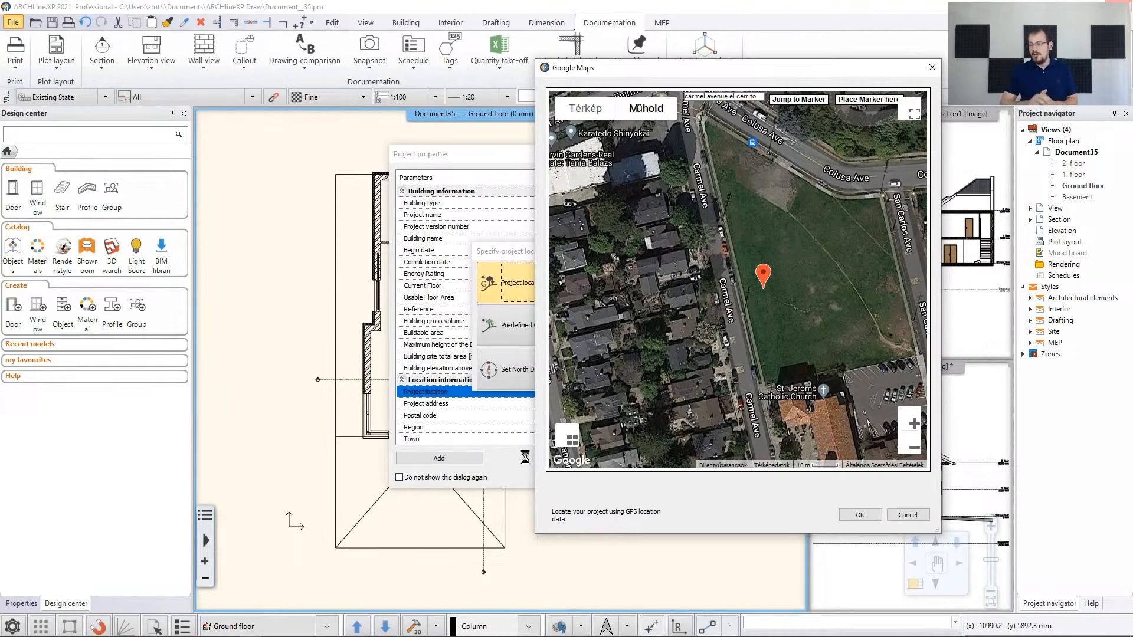
{"action": "left_click", "coordinate": [859, 514]}
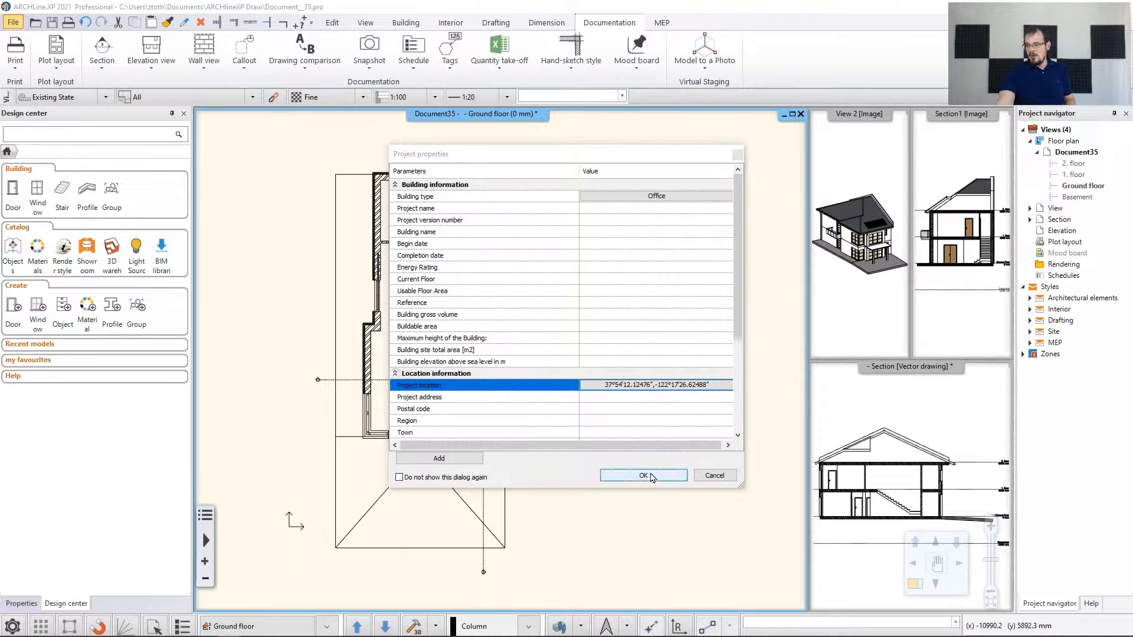
{"action": "left_click", "coordinate": [643, 475]}
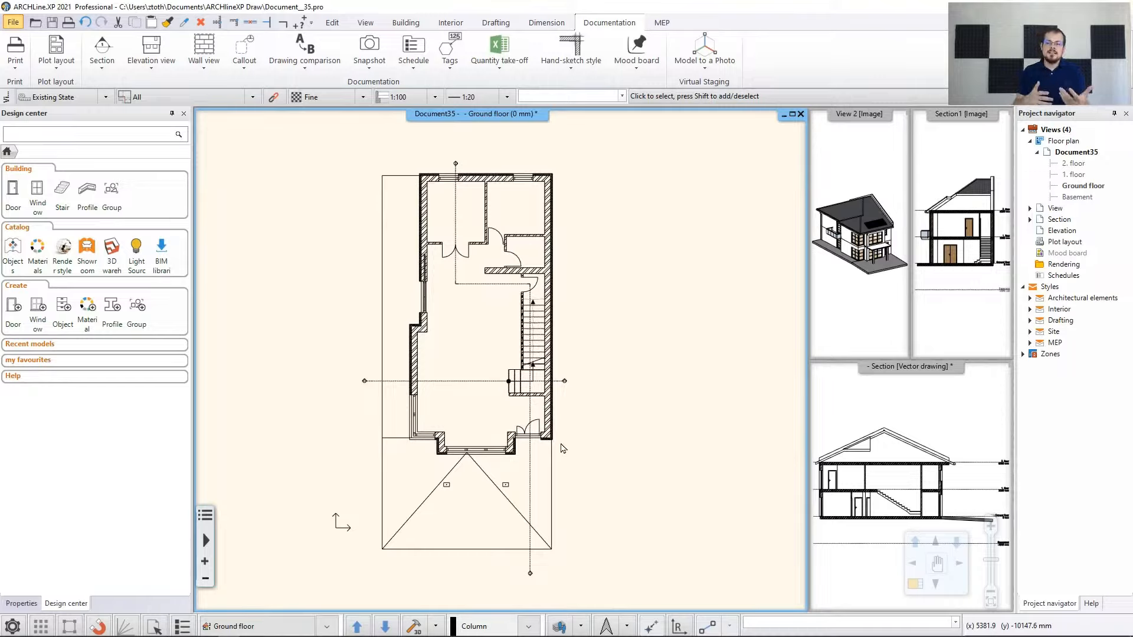
Set the project's north direction to 42° measured anticlockwise from the X axis
{"action": "left_click", "coordinate": [611, 626]}
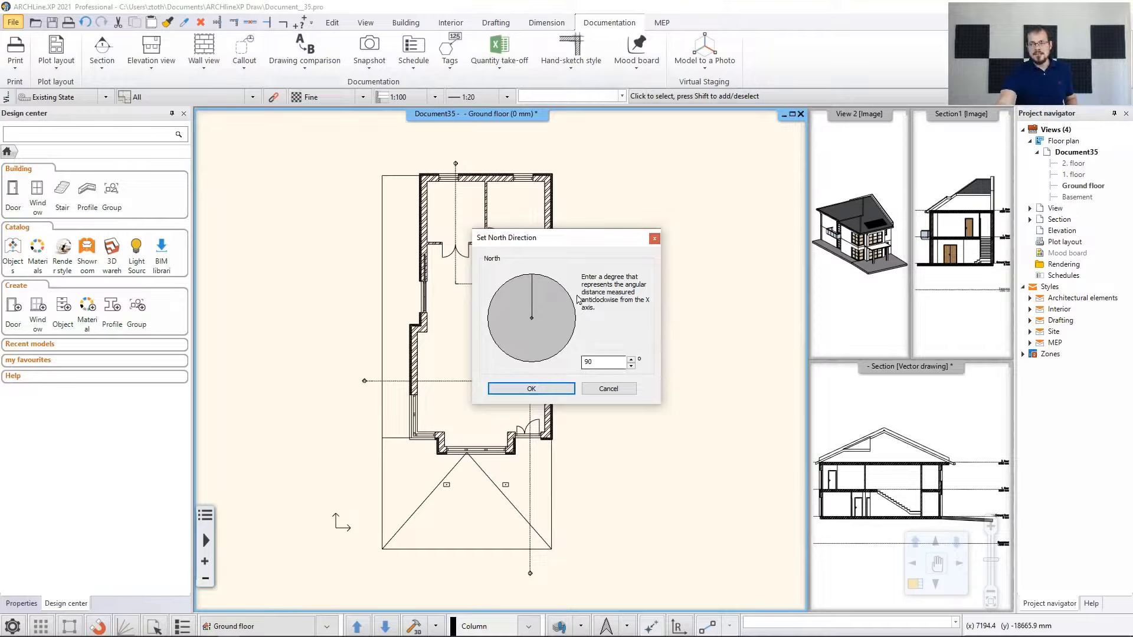
{"action": "left_click_drag", "start_coordinate": [534, 287], "coordinate": [572, 289]}
{"action": "left_click", "coordinate": [608, 362]}
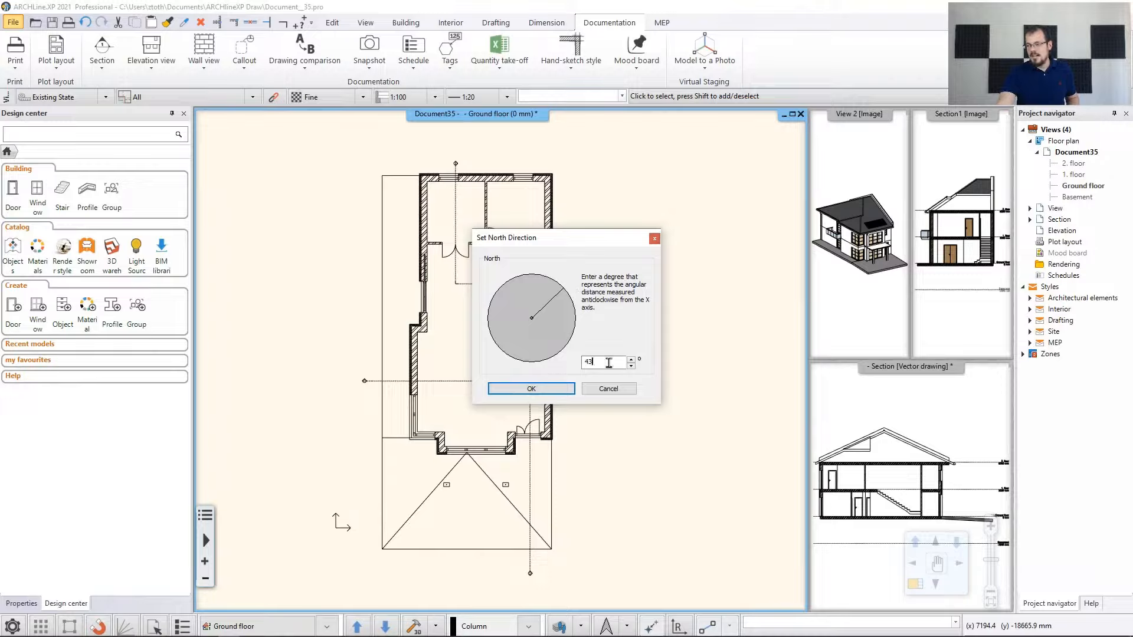
{"action": "key", "text": "BackSpace"}
{"action": "type", "text": "2"}
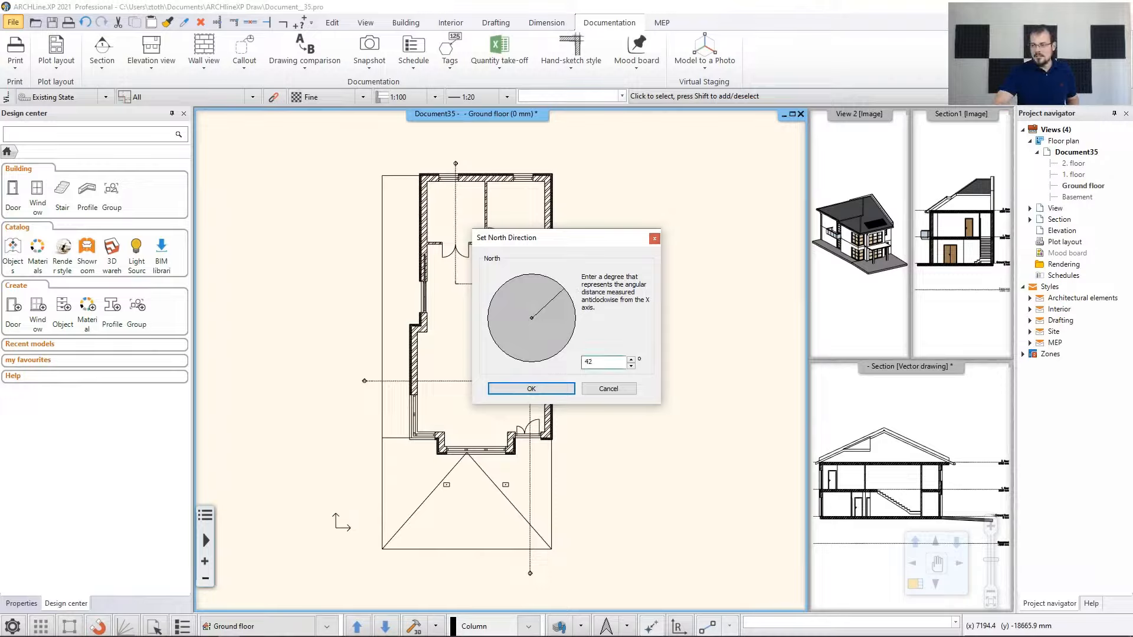
{"action": "left_click", "coordinate": [543, 390]}
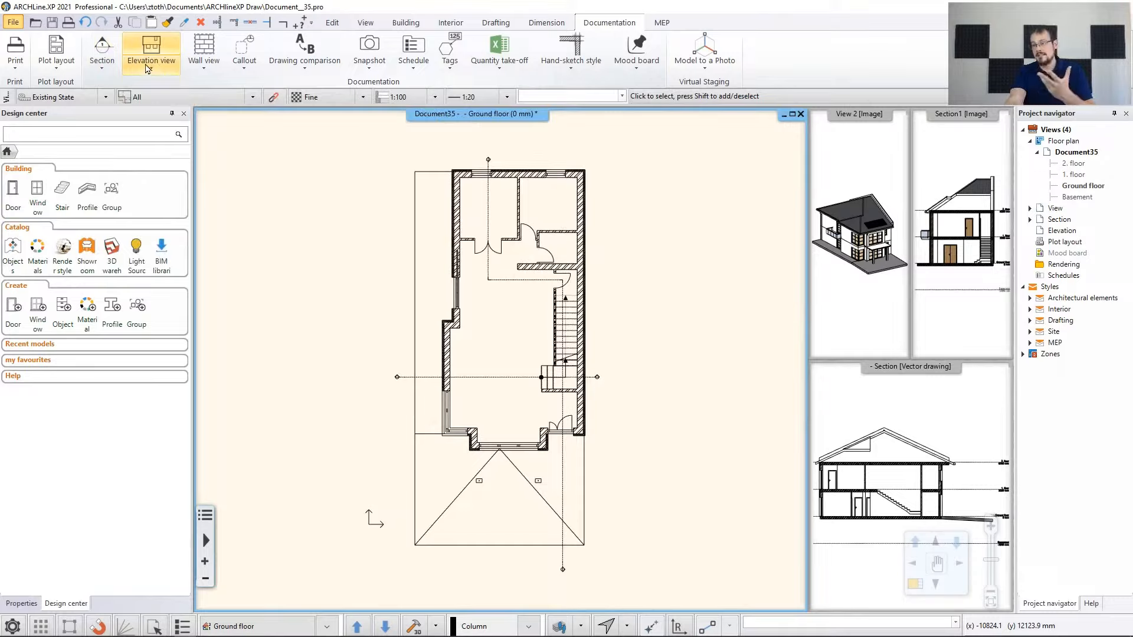
Open the elevation settings and assign elevations to the Text layer
{"action": "left_click", "coordinate": [150, 70]}
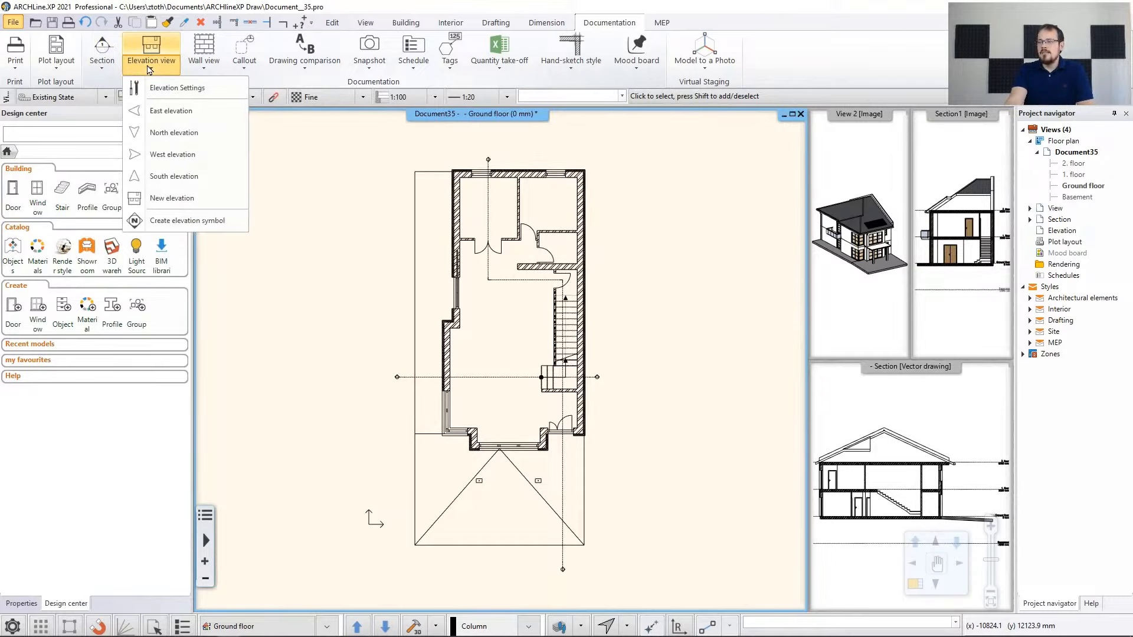
{"action": "mouse_move", "coordinate": [164, 90]}
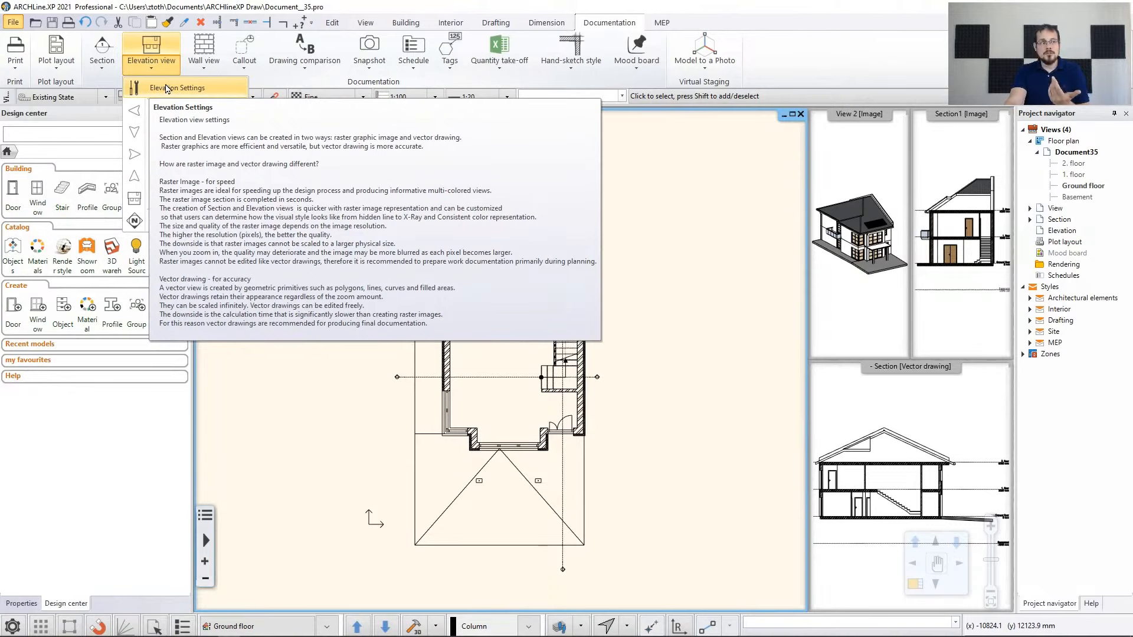
{"action": "left_click", "coordinate": [165, 88]}
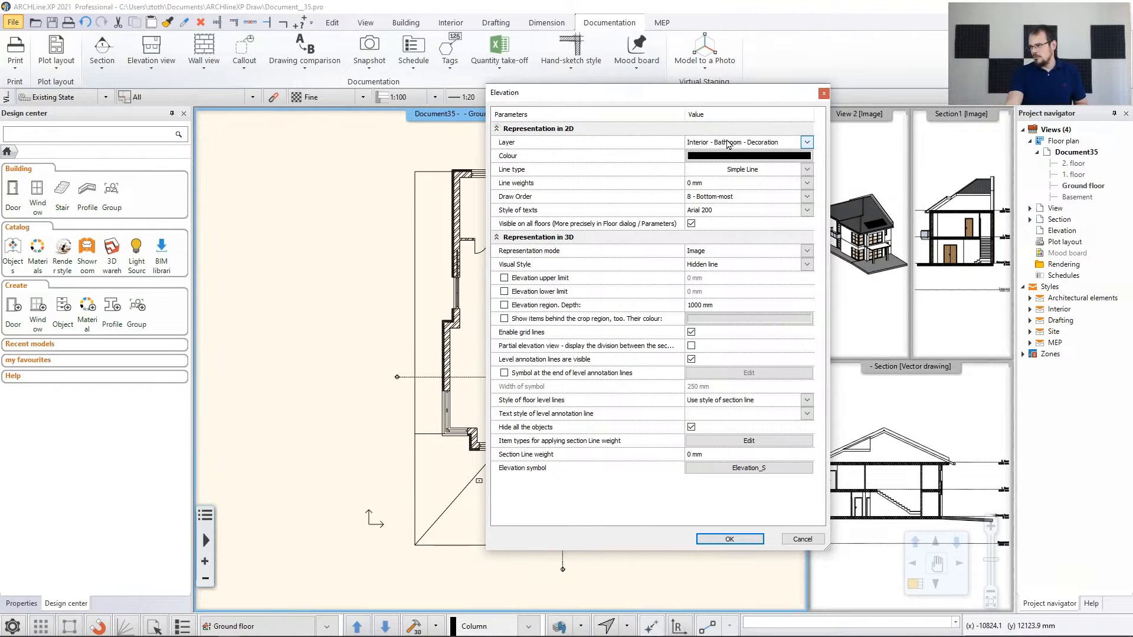
{"action": "left_click", "coordinate": [729, 144]}
{"action": "scroll", "coordinate": [745, 360], "scroll_direction": "down", "scroll_amount": 16}
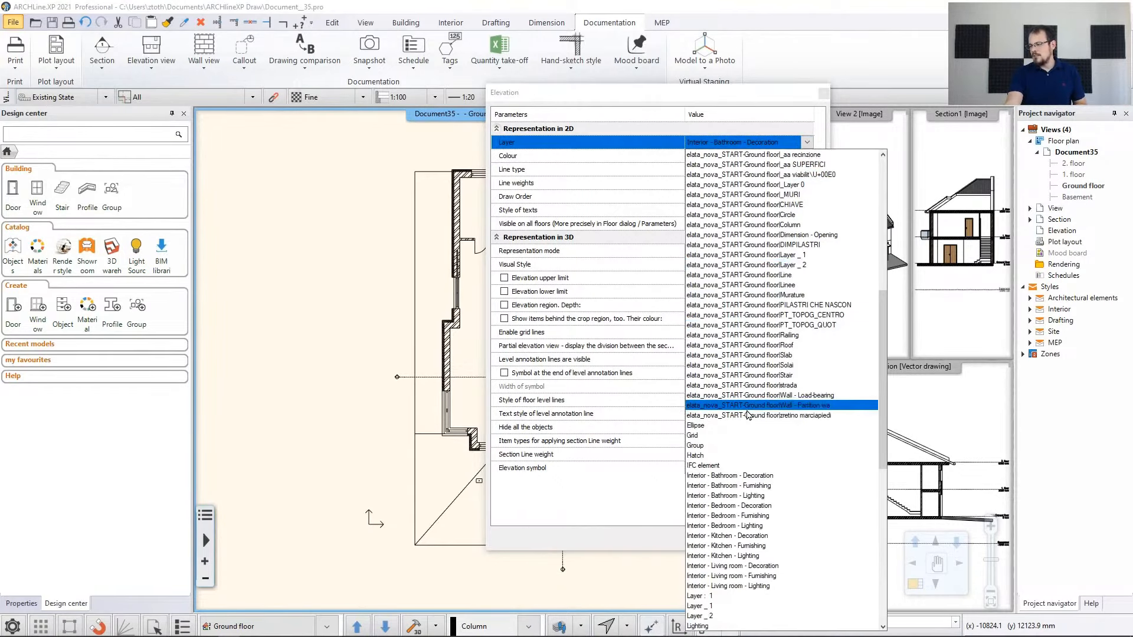
{"action": "scroll", "coordinate": [753, 393], "scroll_direction": "down", "scroll_amount": 3}
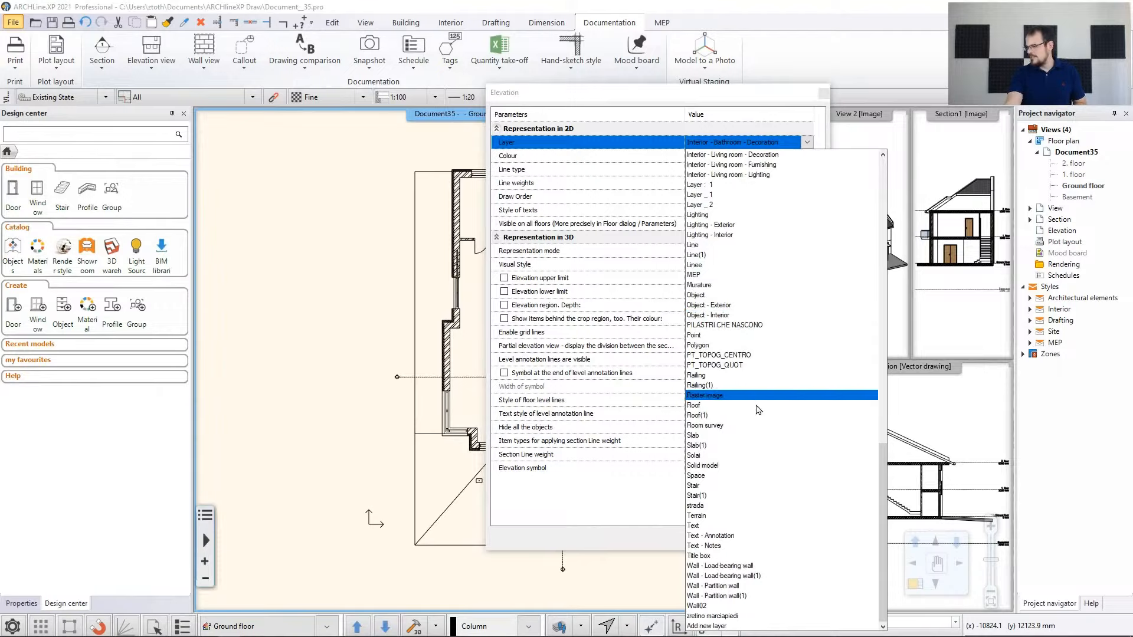
{"action": "left_click", "coordinate": [698, 526]}
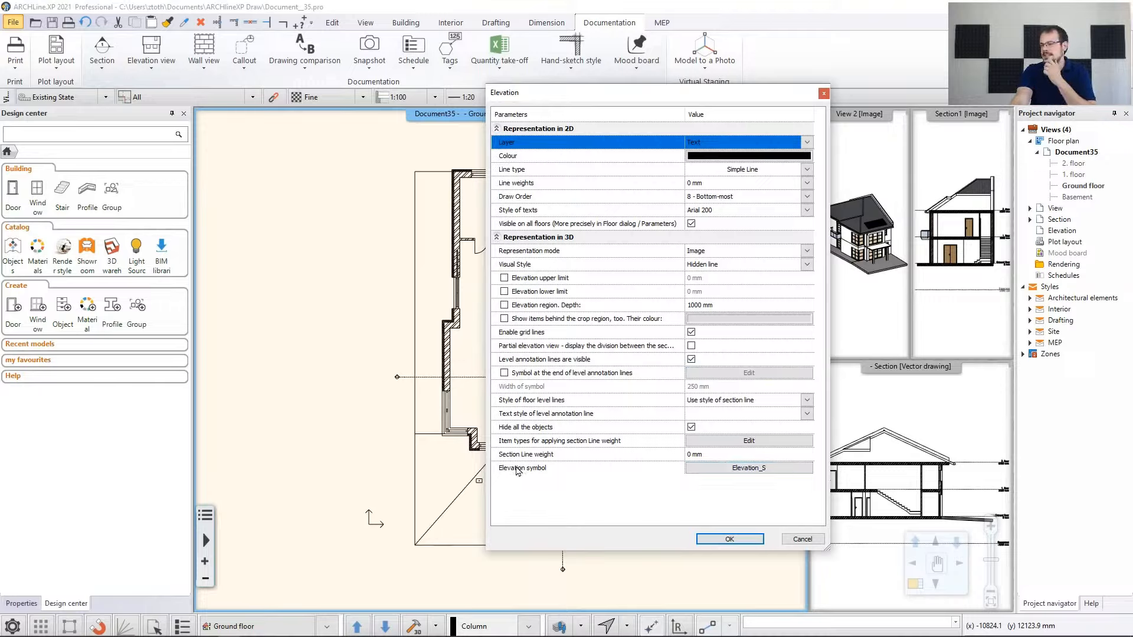
Browse the library's replacement elevation symbols, keep Elevation_S, and accept the elevation settings
{"action": "left_click", "coordinate": [725, 469]}
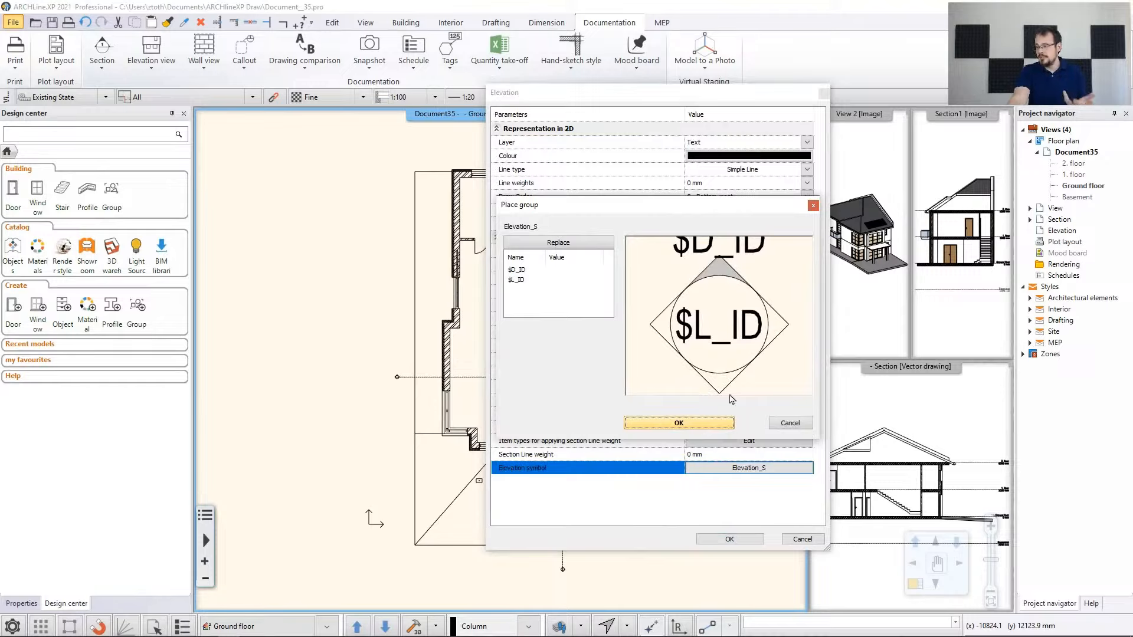
{"action": "left_click", "coordinate": [578, 248]}
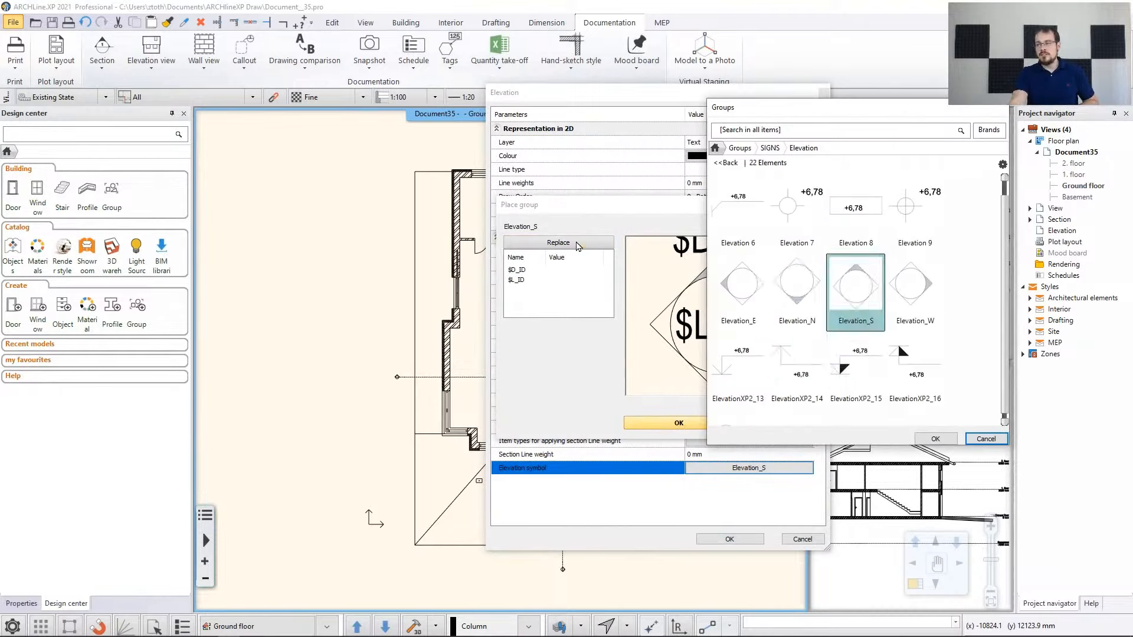
{"action": "scroll", "coordinate": [935, 285], "scroll_direction": "down", "scroll_amount": 3}
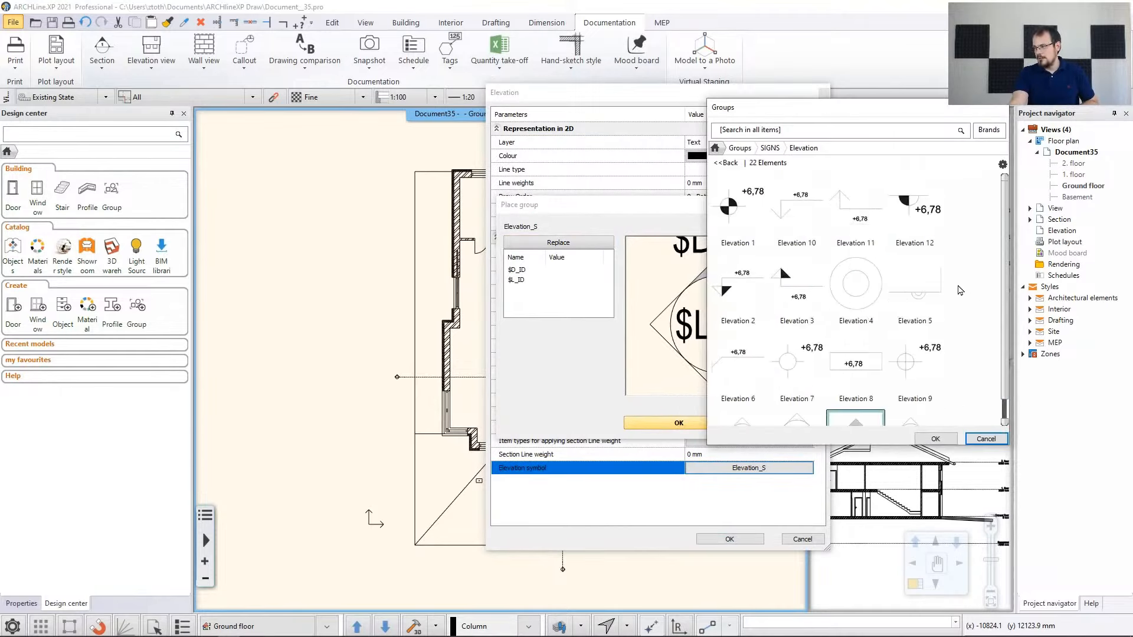
{"action": "scroll", "coordinate": [935, 291], "scroll_direction": "up", "scroll_amount": 3}
{"action": "left_click", "coordinate": [985, 439]}
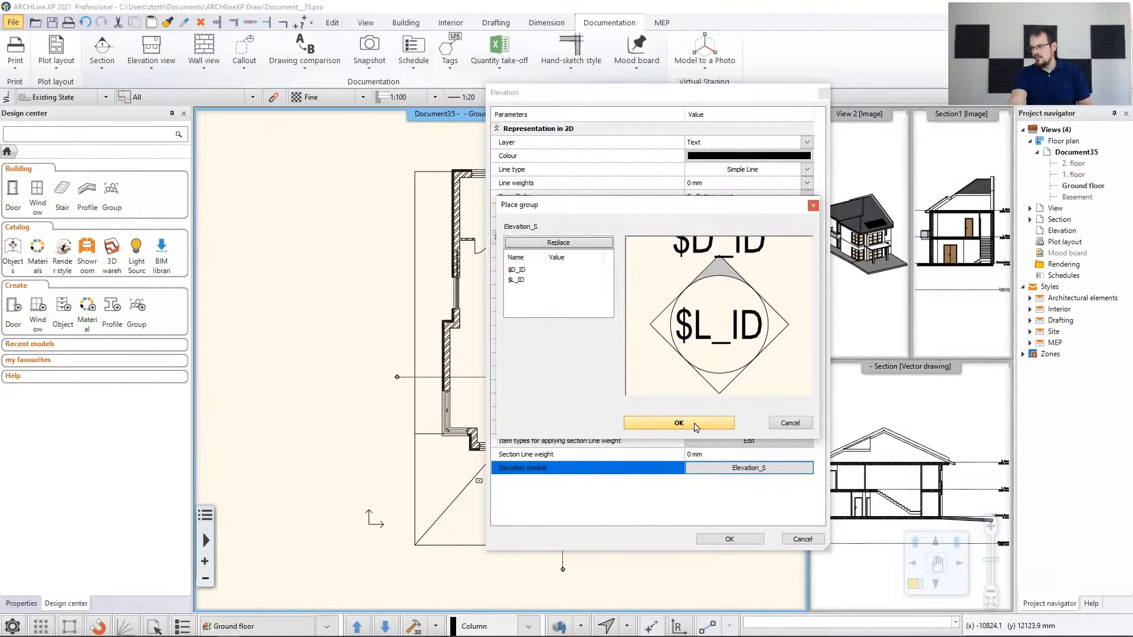
{"action": "left_click", "coordinate": [678, 423]}
{"action": "left_click", "coordinate": [729, 540]}
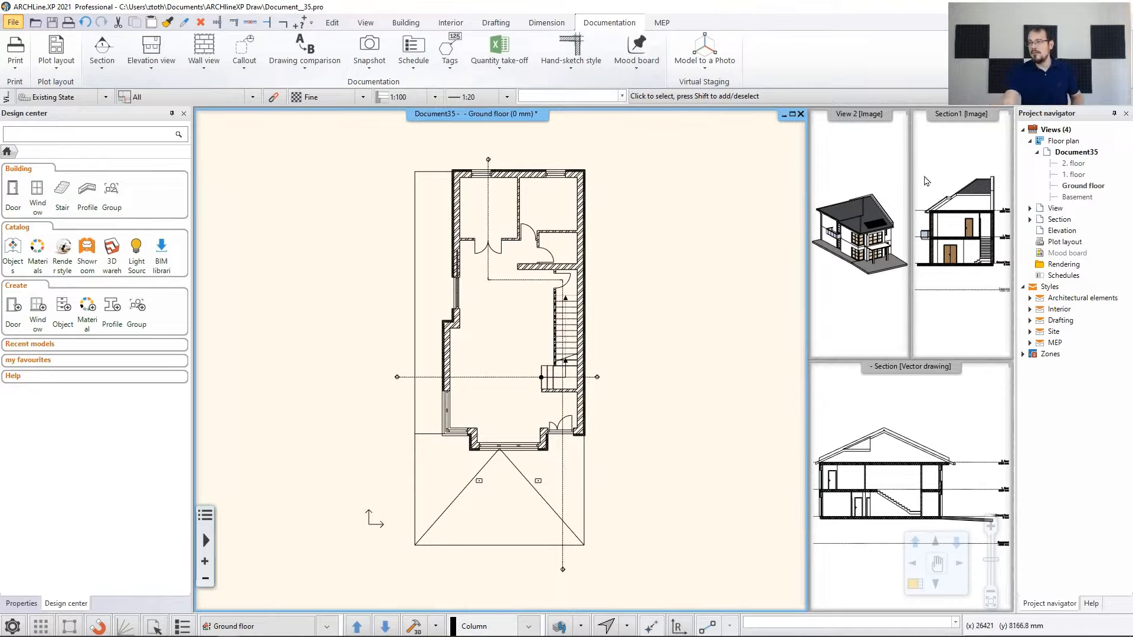
Create the west, north and south elevation views of the house and tile them beside the ground floor plan
{"action": "left_click", "coordinate": [164, 68]}
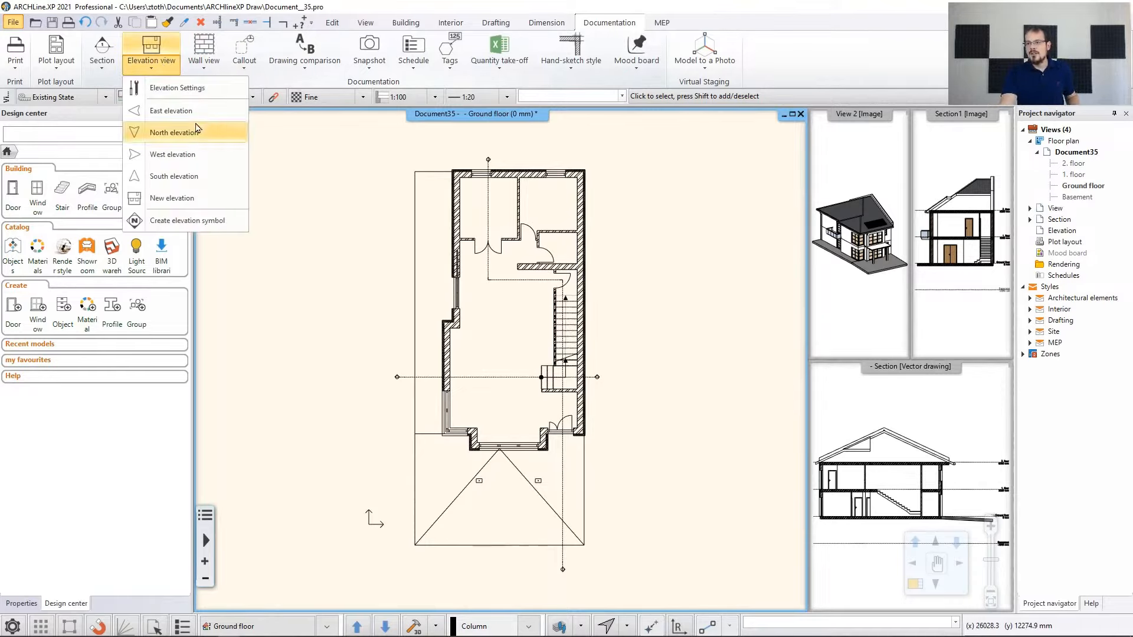
{"action": "left_click", "coordinate": [182, 154]}
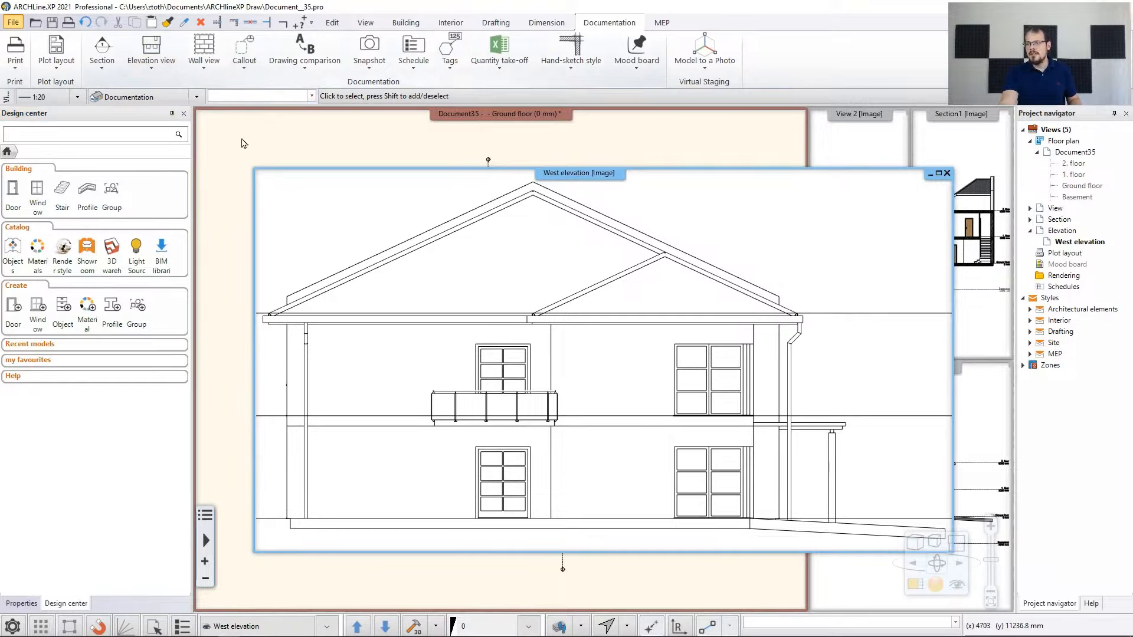
{"action": "left_click", "coordinate": [151, 56]}
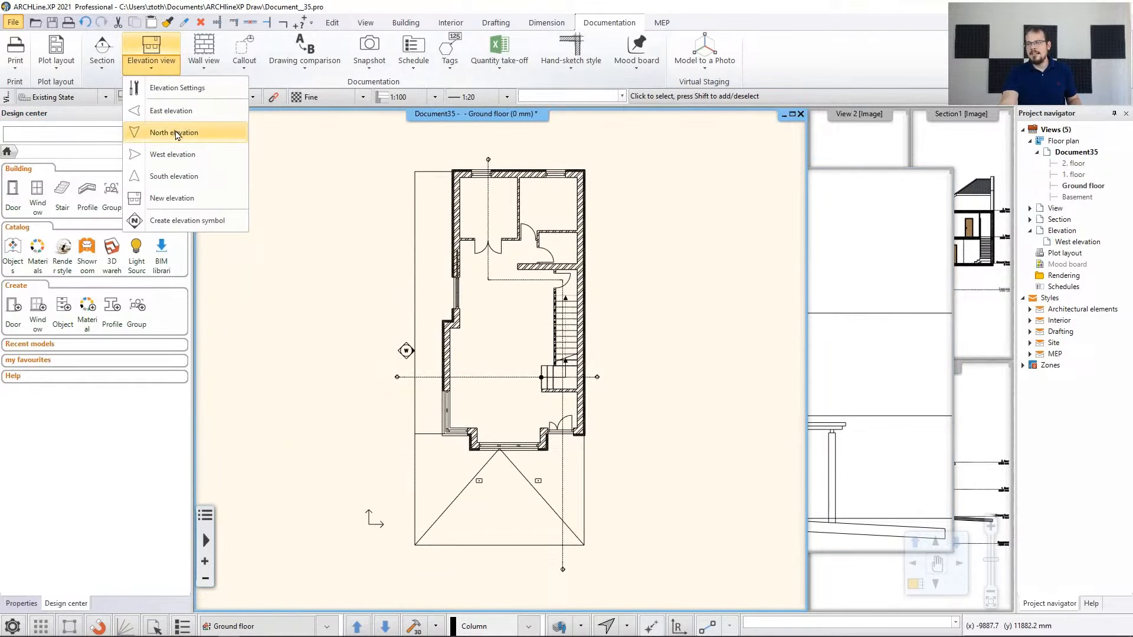
{"action": "left_click", "coordinate": [172, 132]}
{"action": "left_click", "coordinate": [162, 74]}
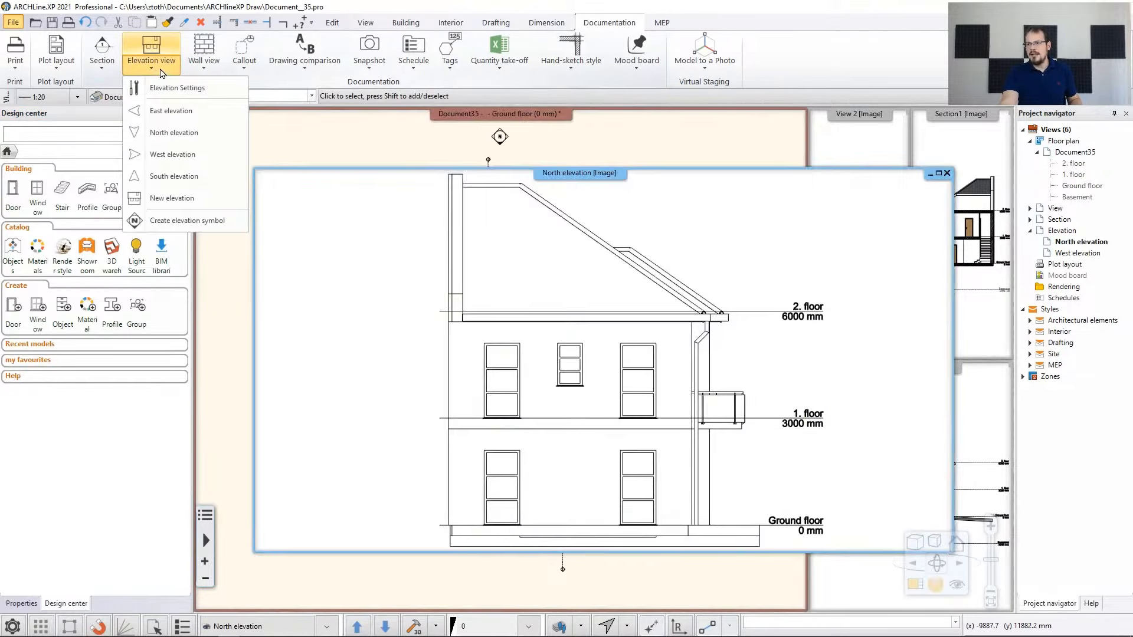
{"action": "left_click", "coordinate": [184, 174]}
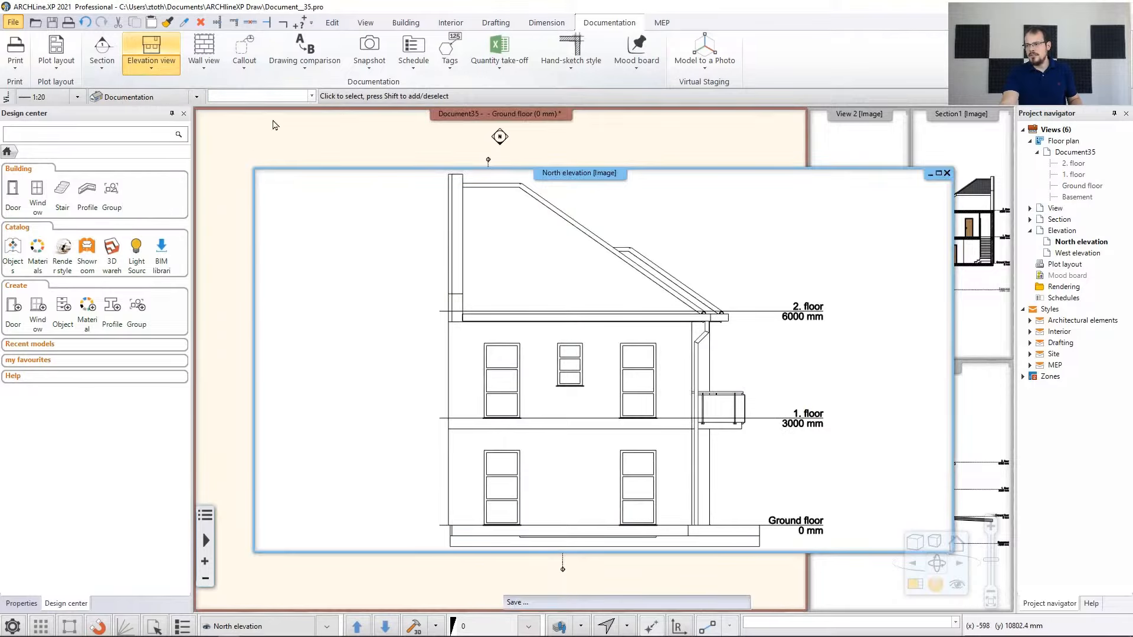
{"action": "left_click", "coordinate": [377, 139]}
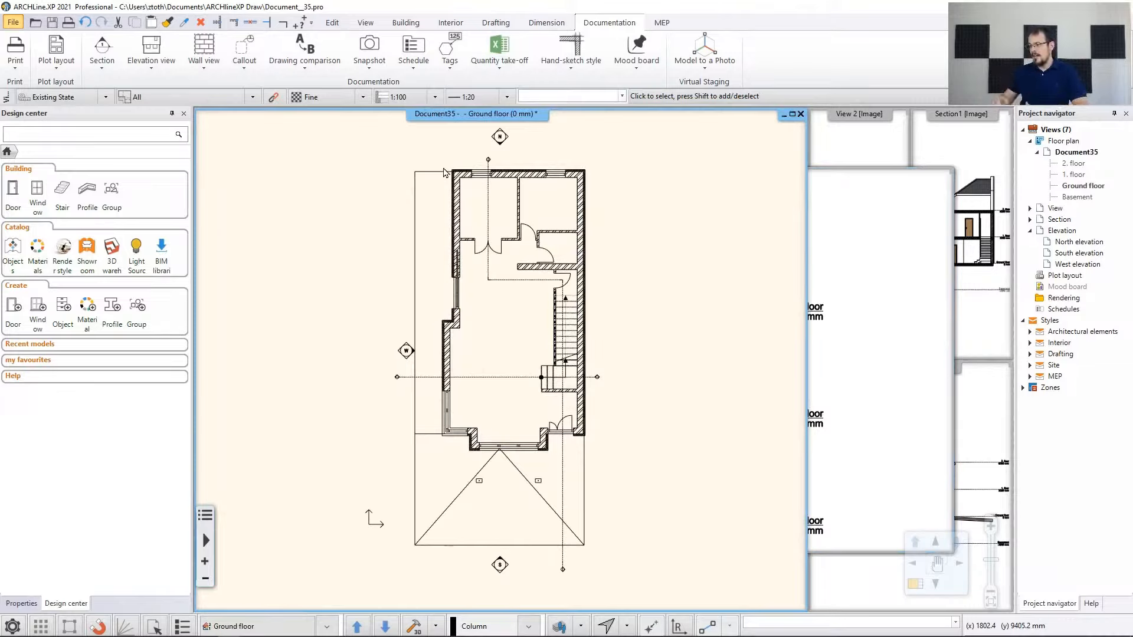
{"action": "left_click", "coordinate": [913, 584]}
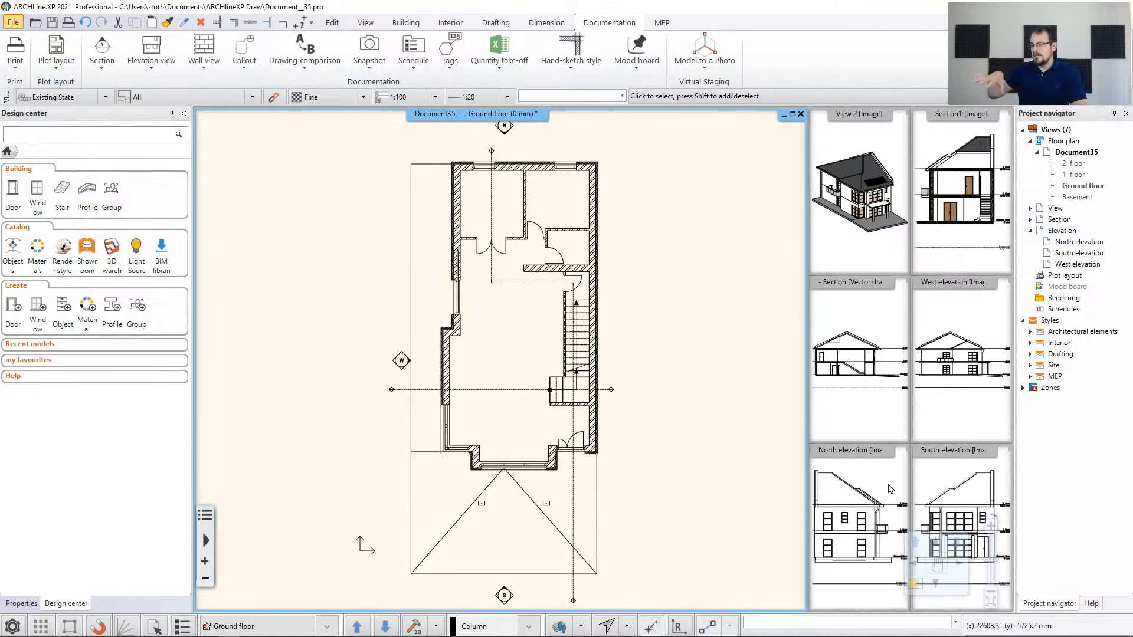
Inspect the north elevation marker's properties on the ground floor plan, then activate the west elevation view
{"action": "middle_click_drag", "start_coordinate": [630, 285], "coordinate": [623, 305]}
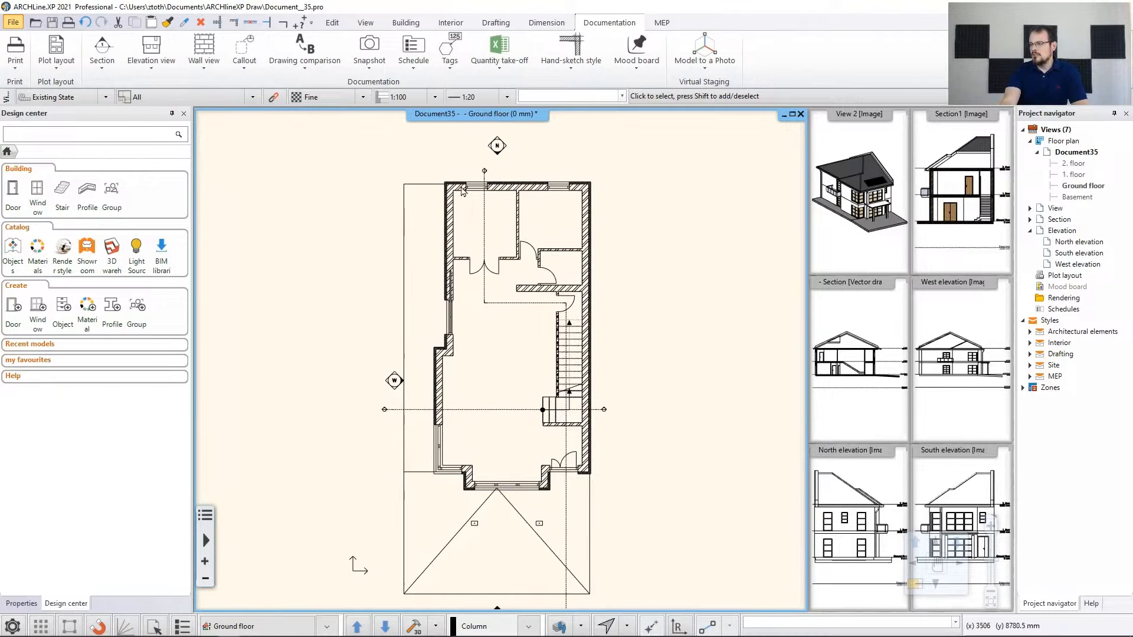
{"action": "left_click", "coordinate": [497, 146]}
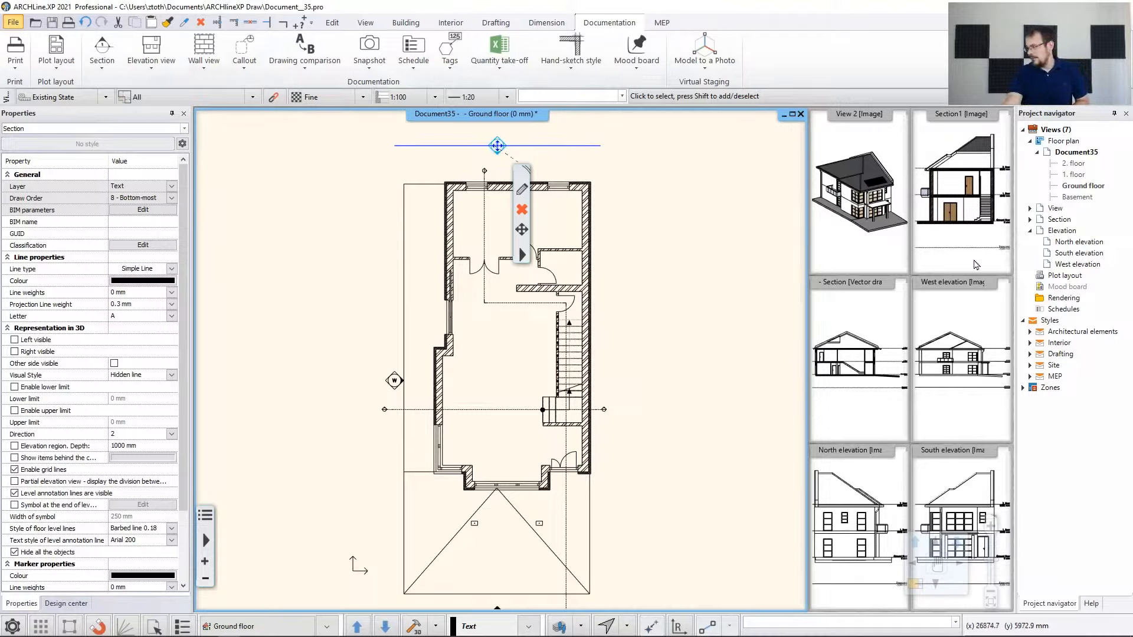
{"action": "left_click", "coordinate": [978, 311]}
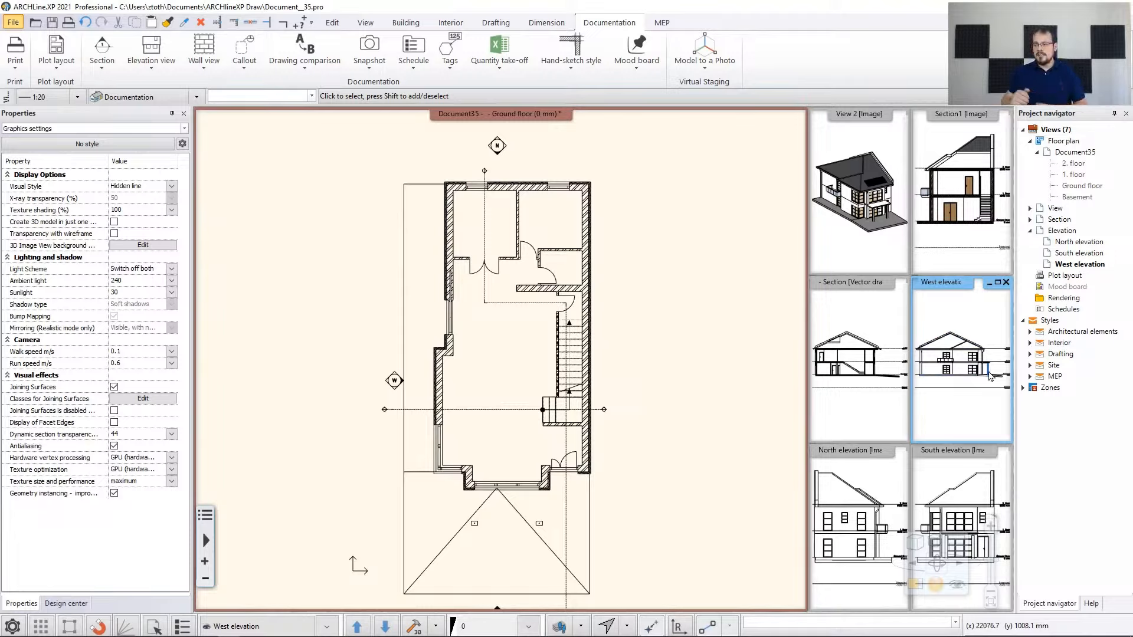
Change the west elevation marker's visual style to Consistent colour with wireframe and regenerate its elevation view
{"action": "left_click", "coordinate": [394, 385]}
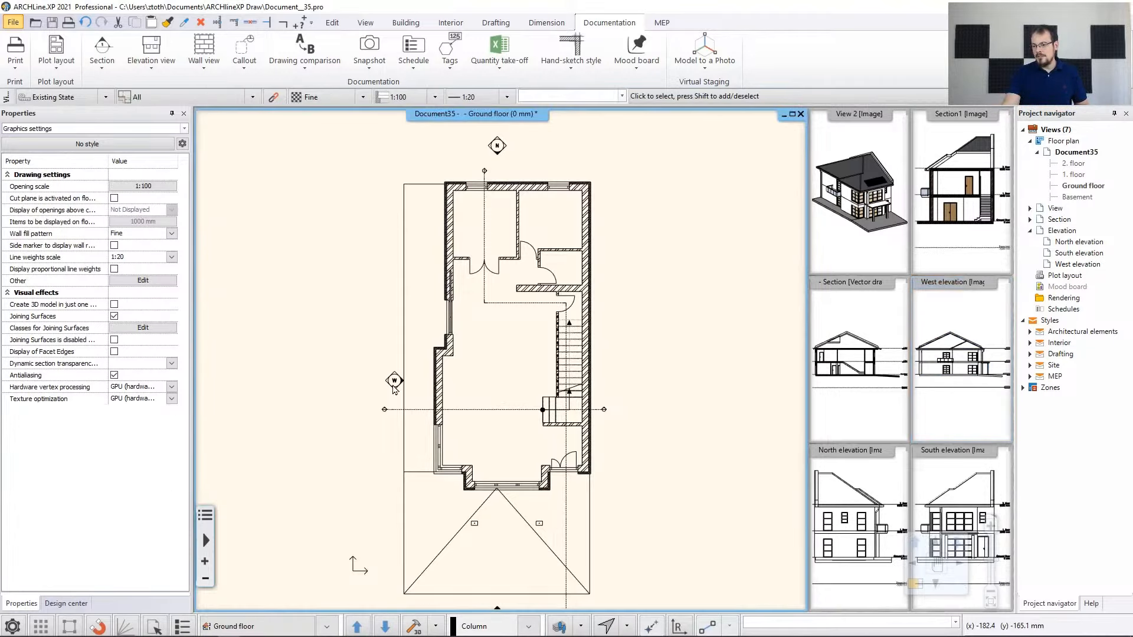
{"action": "left_click", "coordinate": [394, 384]}
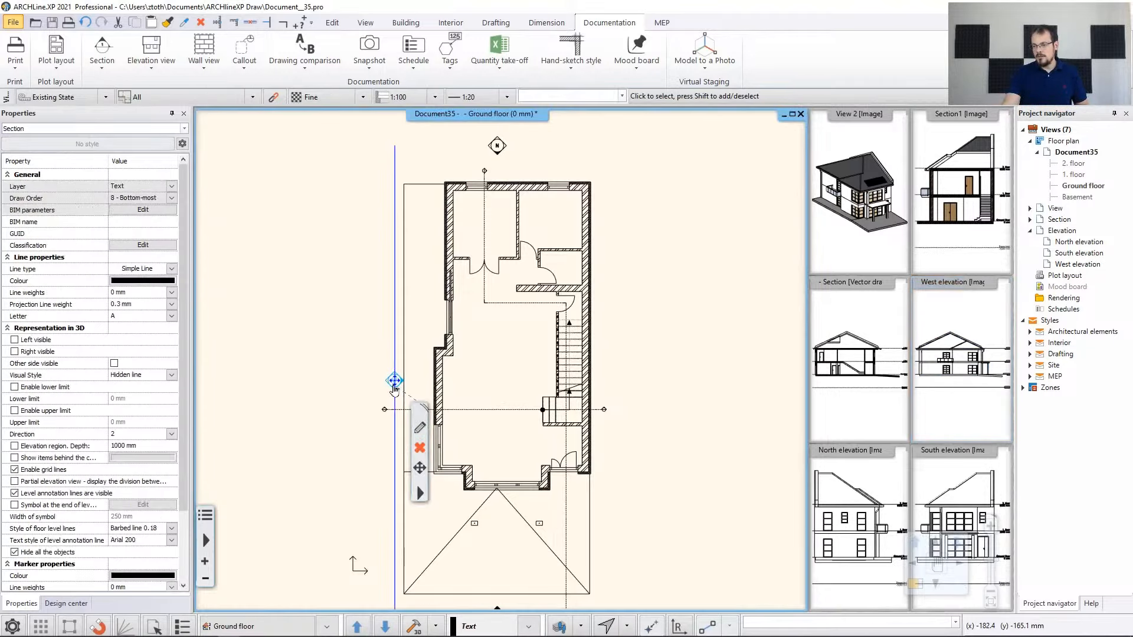
{"action": "left_click", "coordinate": [422, 435]}
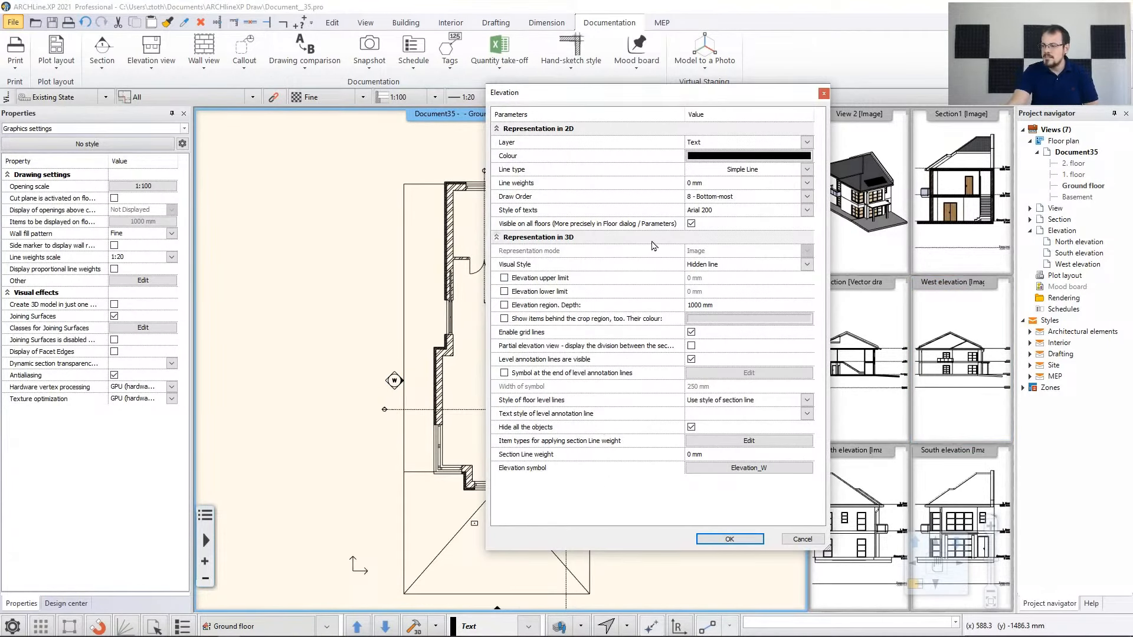
{"action": "left_click", "coordinate": [711, 267]}
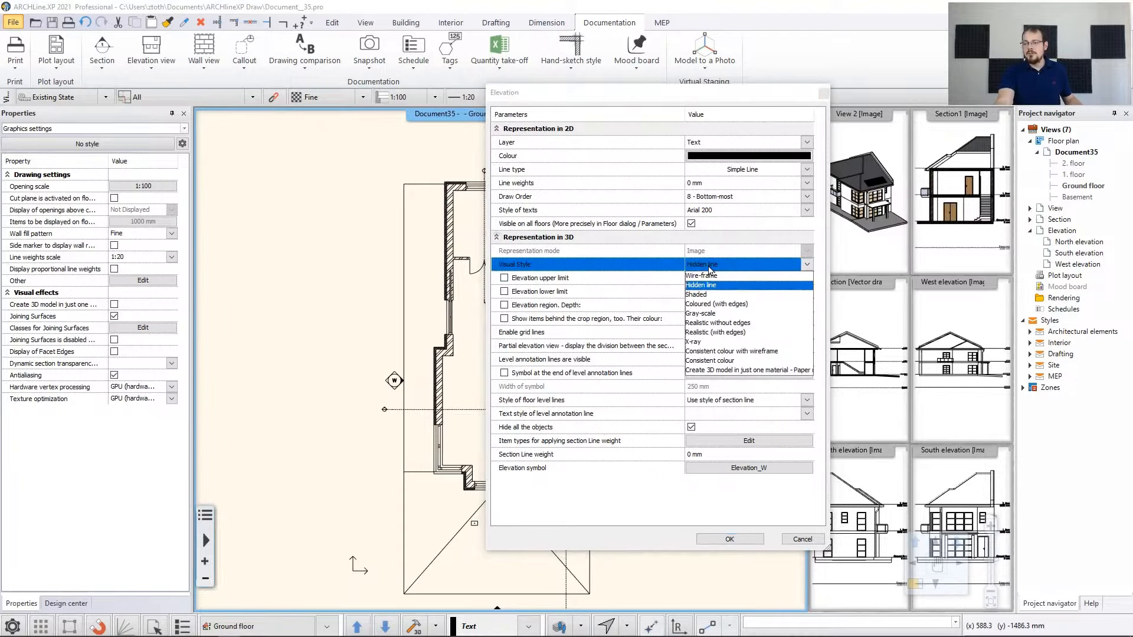
{"action": "left_click", "coordinate": [744, 353]}
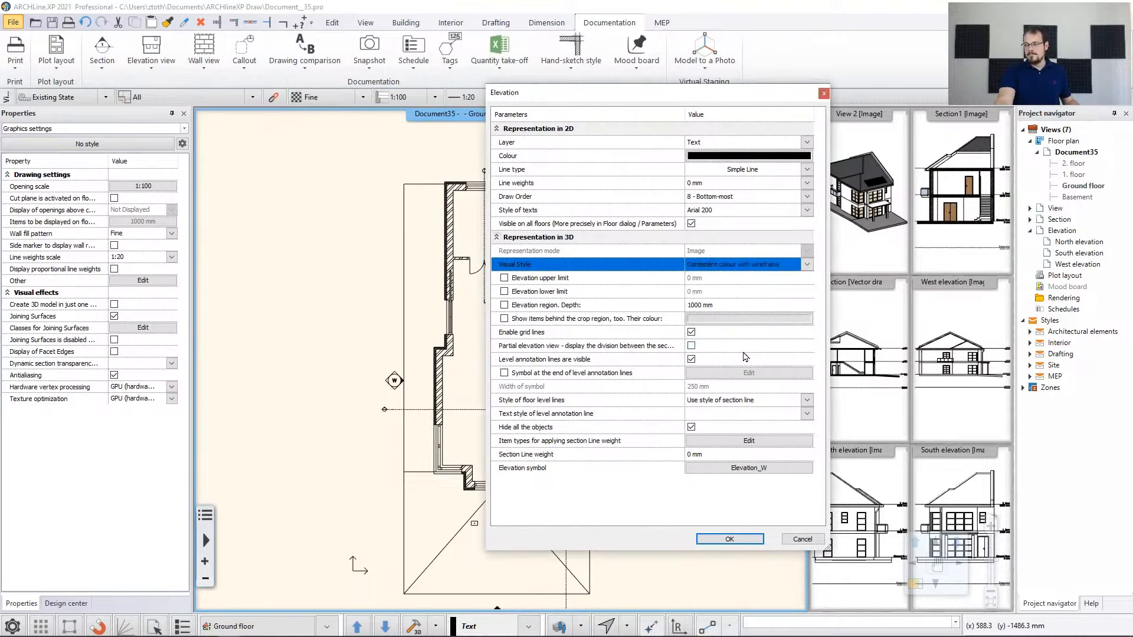
{"action": "left_click", "coordinate": [732, 540]}
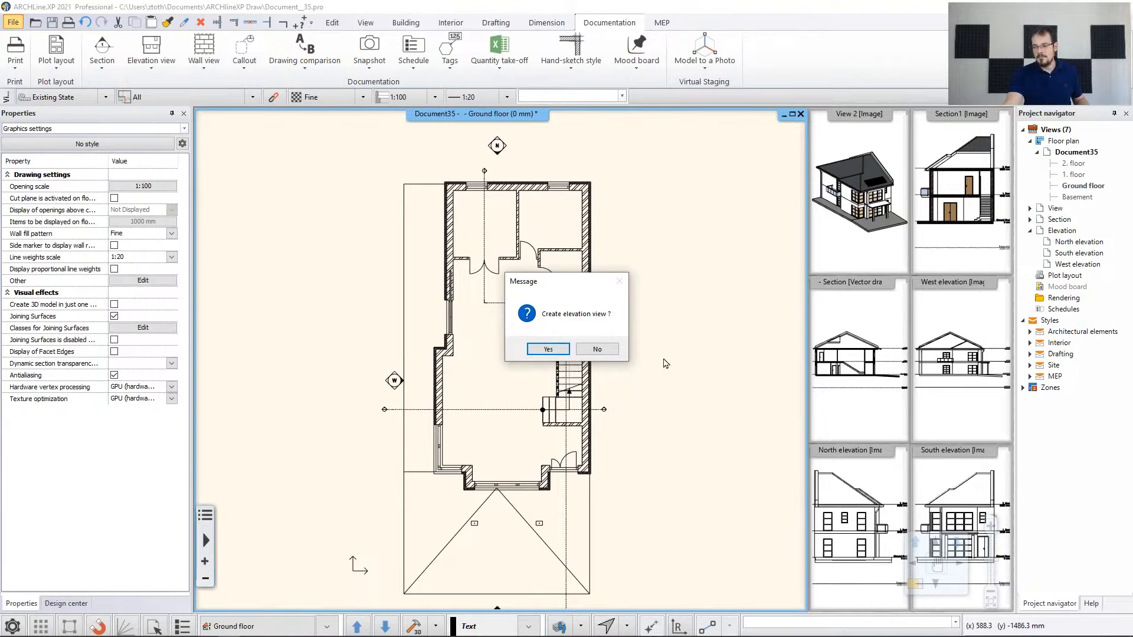
{"action": "left_click", "coordinate": [537, 351]}
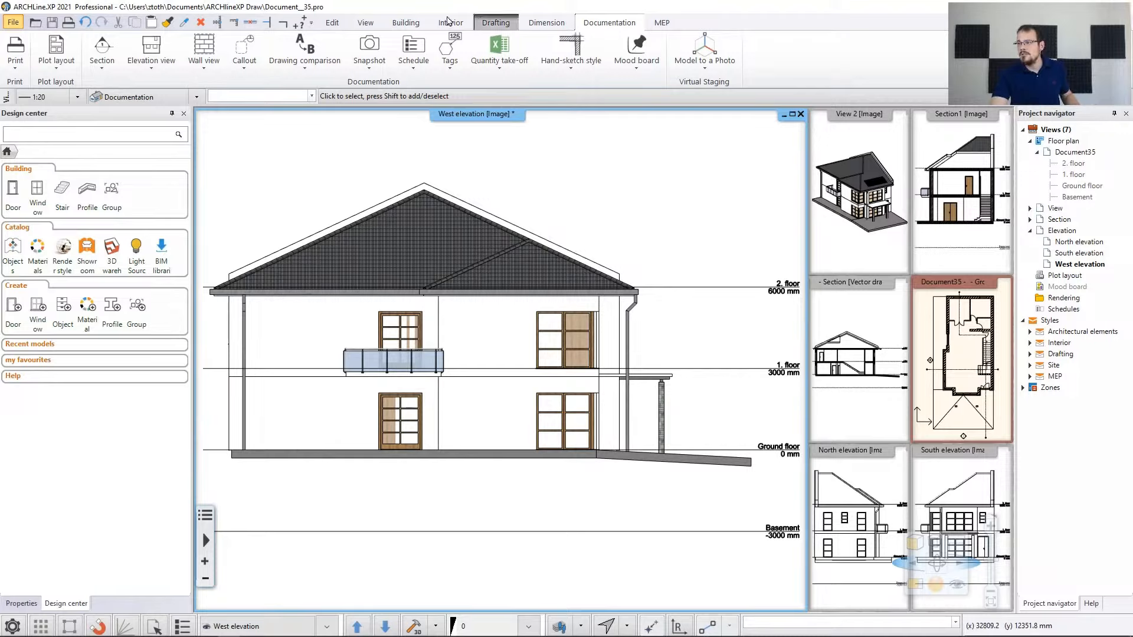
Turn on shadows in the west elevation view
{"action": "left_click", "coordinate": [365, 23]}
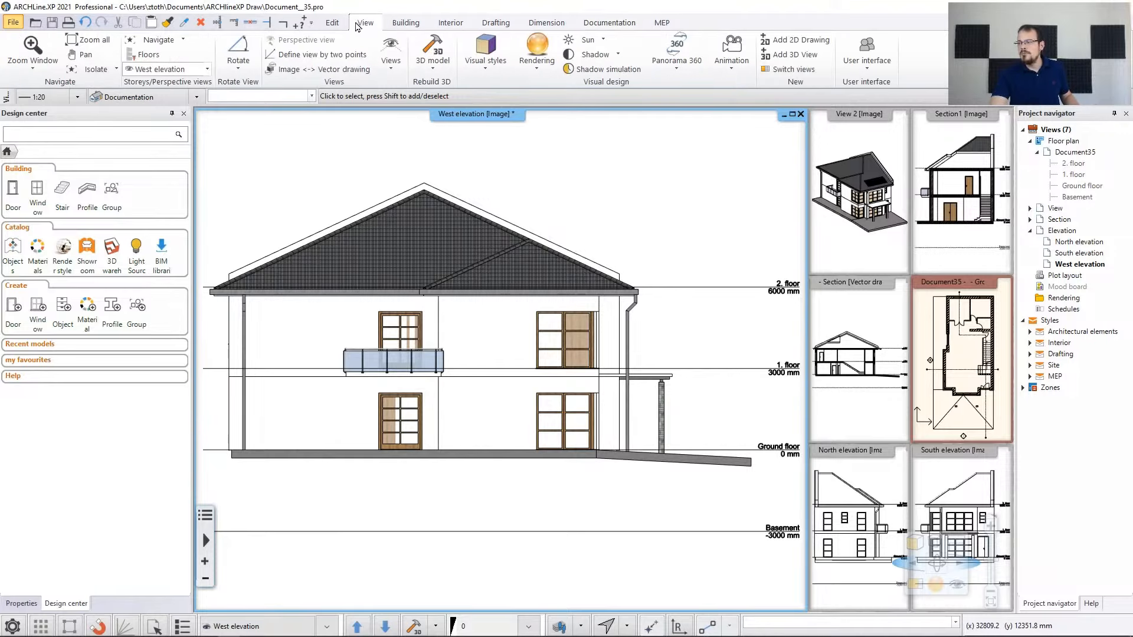
{"action": "left_click", "coordinate": [616, 56]}
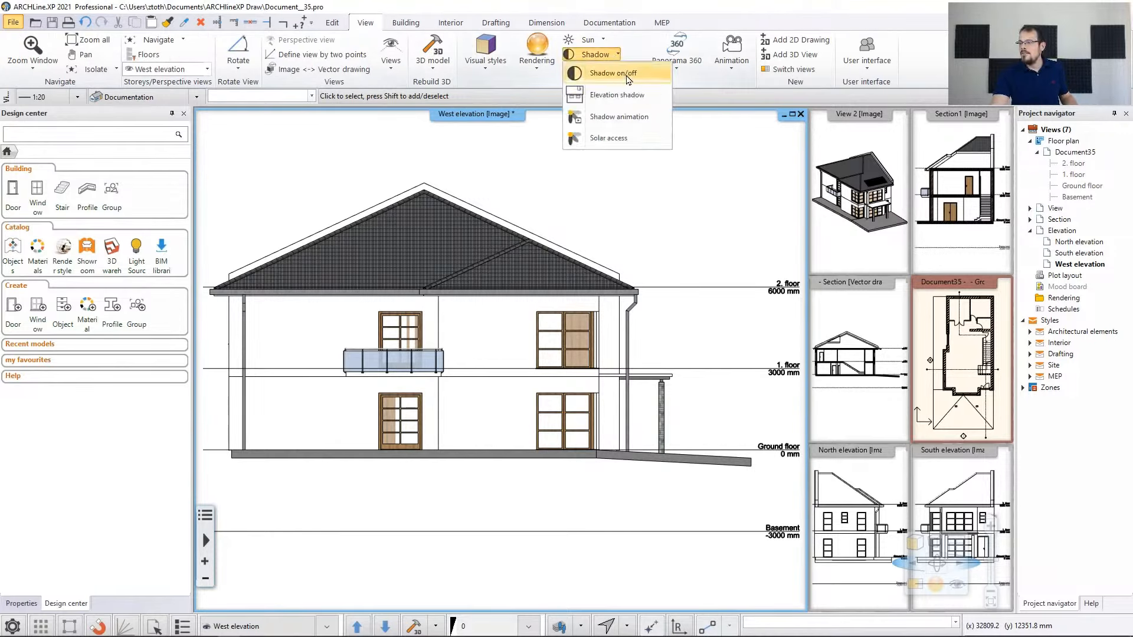
{"action": "left_click", "coordinate": [626, 77]}
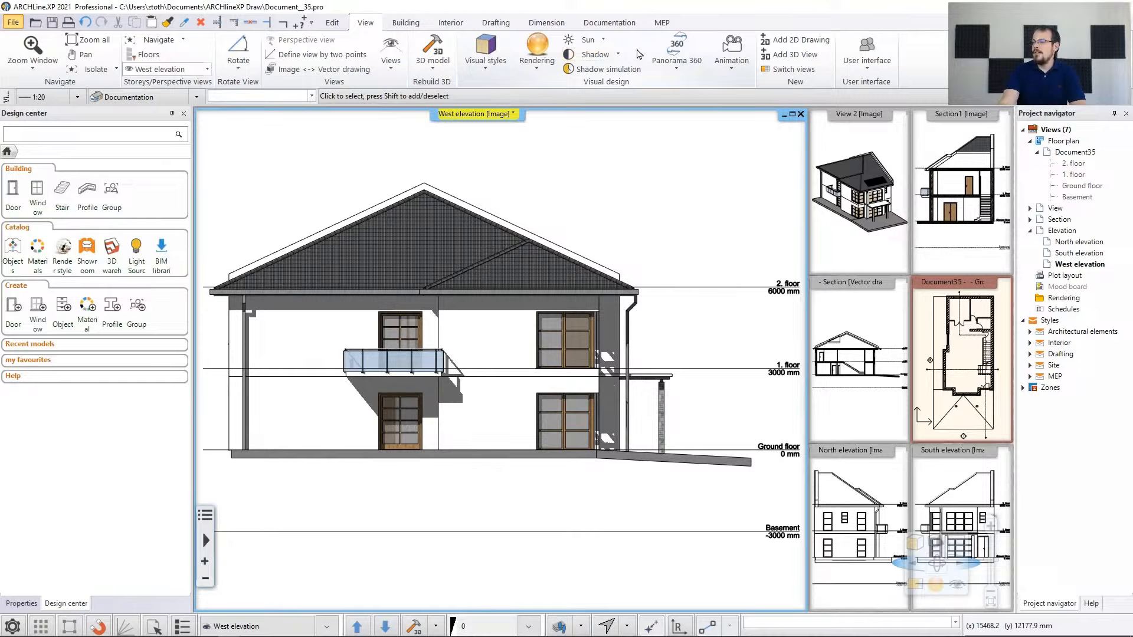
Set the west elevation's shadow simulation to 02 August at 16:00
{"action": "left_click", "coordinate": [607, 72]}
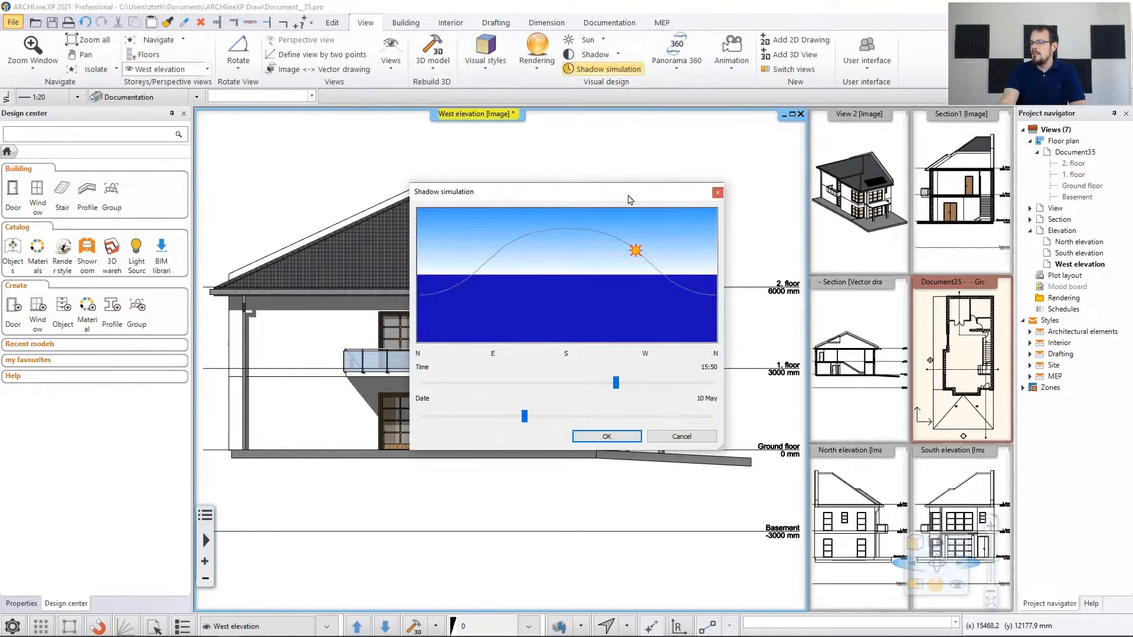
{"action": "left_click_drag", "start_coordinate": [637, 193], "coordinate": [862, 129]}
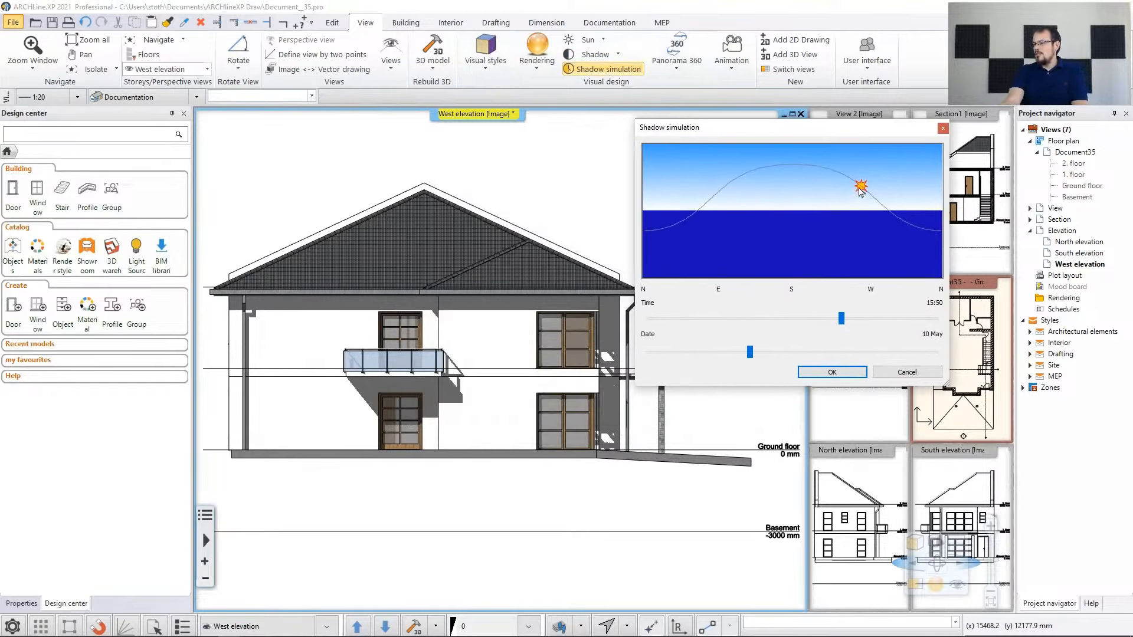
{"action": "mouse_move", "coordinate": [861, 189]}
{"action": "left_mouse_down"}
{"action": "mouse_move", "coordinate": [791, 167]}
{"action": "mouse_move", "coordinate": [754, 171]}
{"action": "mouse_move", "coordinate": [840, 190]}
{"action": "left_mouse_up"}
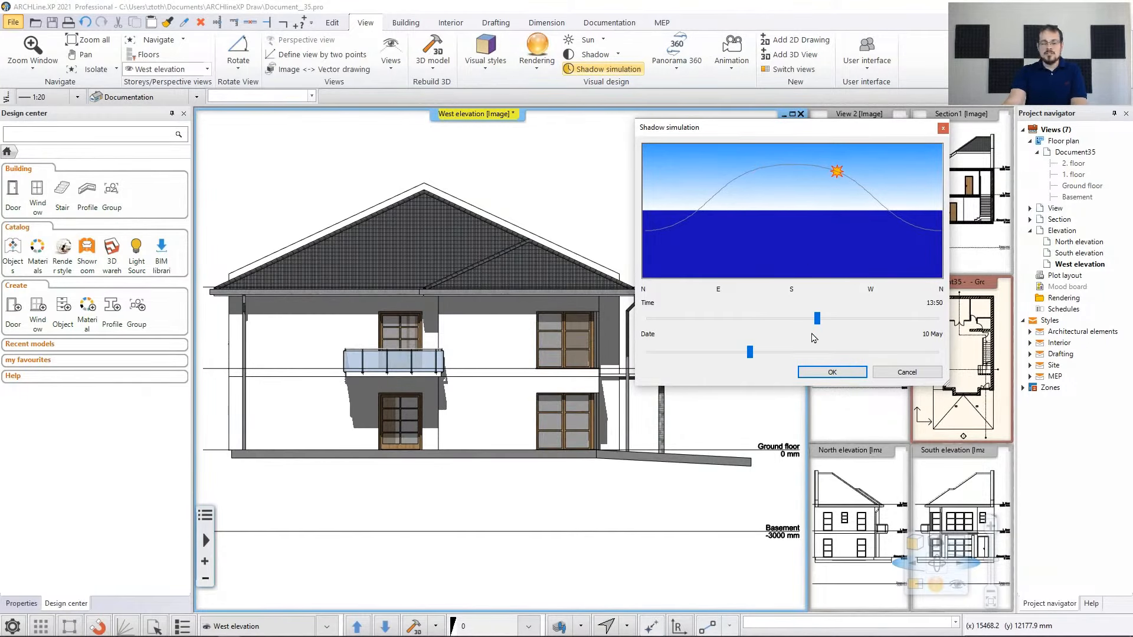
{"action": "left_click_drag", "start_coordinate": [750, 351], "coordinate": [846, 310]}
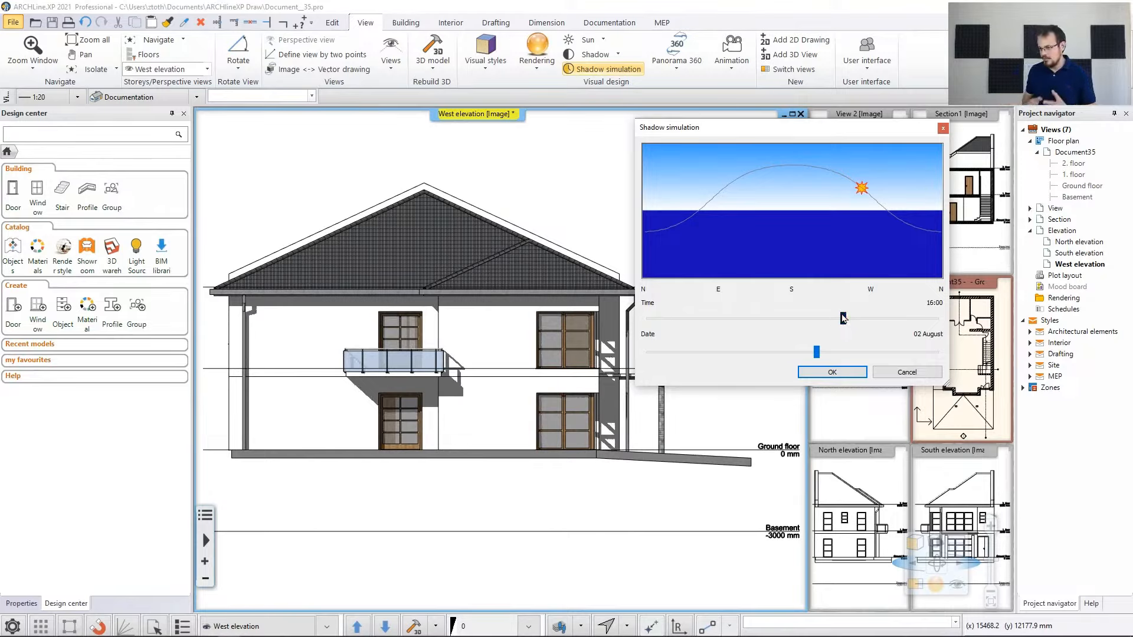
{"action": "left_click", "coordinate": [832, 372]}
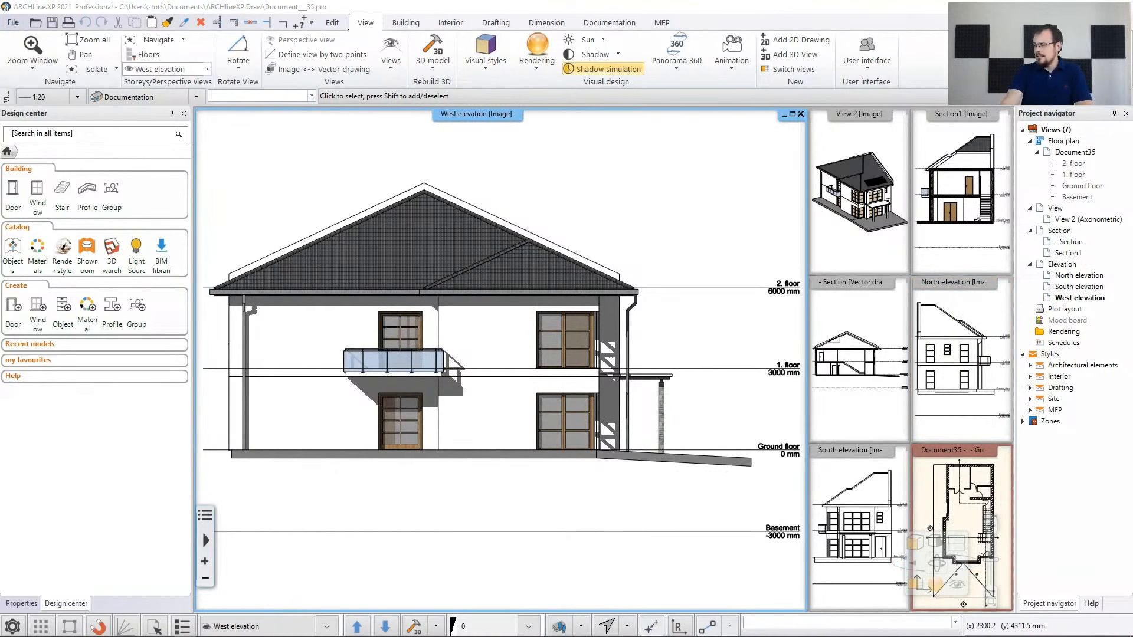
Activate the ground floor plan and swap it into the large view in place of the west elevation
{"action": "middle_click_drag", "start_coordinate": [517, 418], "coordinate": [505, 361]}
{"action": "scroll", "coordinate": [504, 361], "scroll_direction": "down", "scroll_amount": 1}
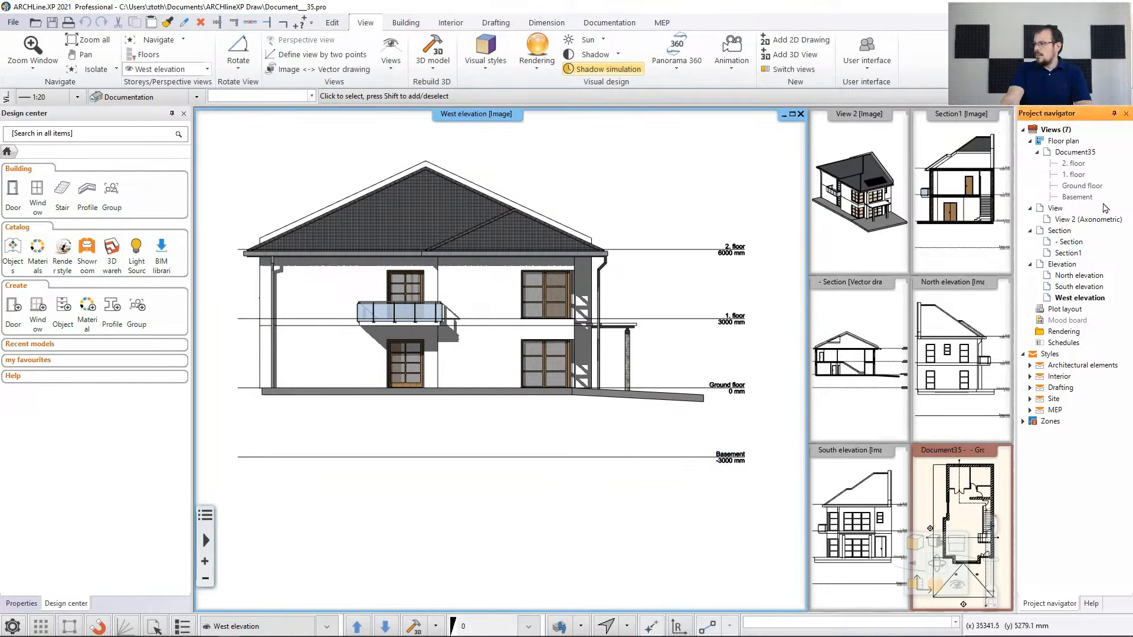
{"action": "left_click", "coordinate": [927, 493]}
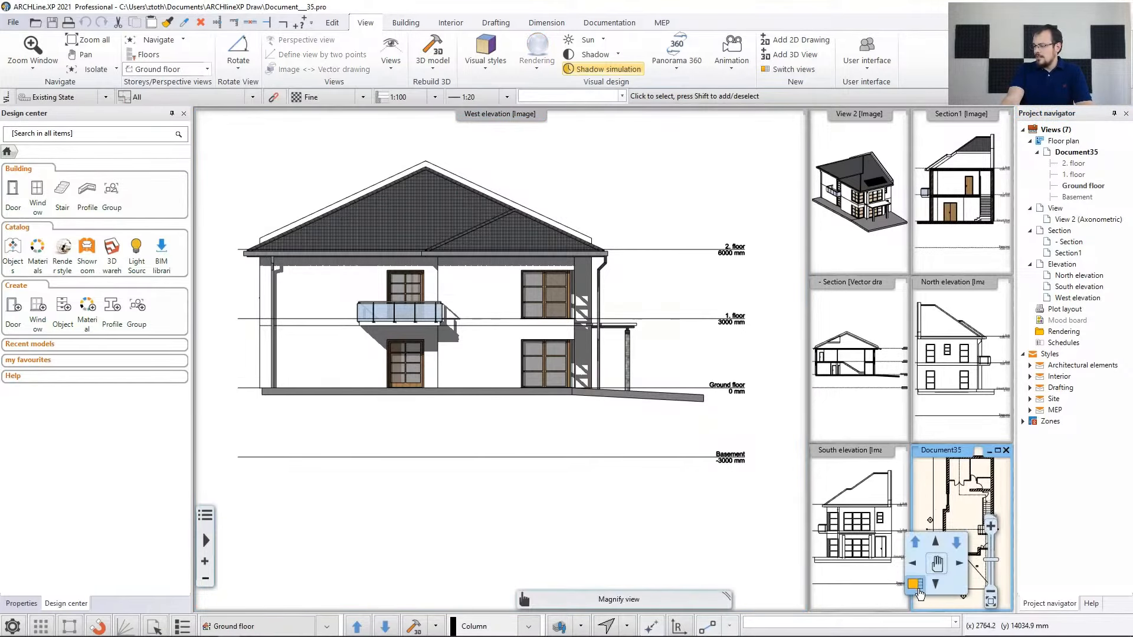
{"action": "left_click", "coordinate": [914, 583]}
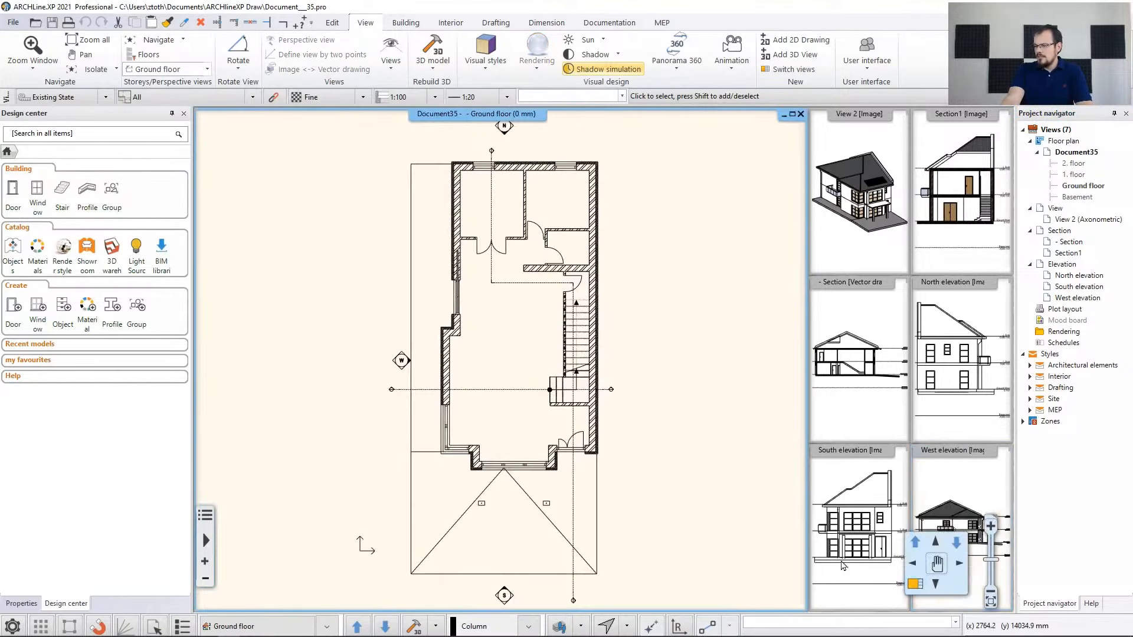
Delete the Basement level from the building's levels
{"action": "left_click", "coordinate": [277, 626]}
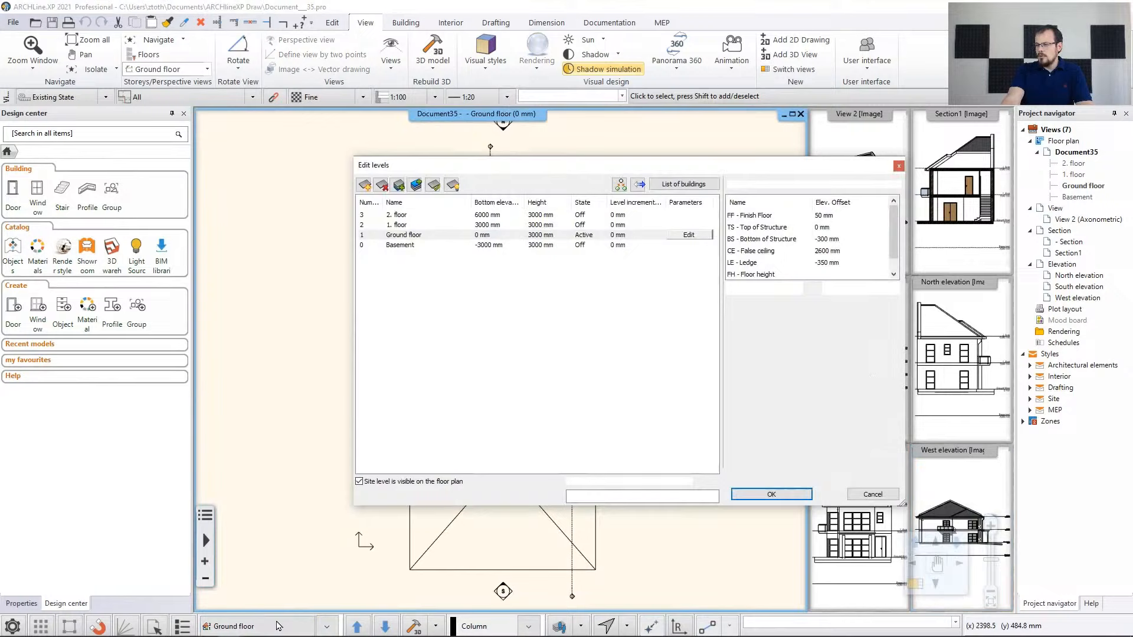
{"action": "left_click", "coordinate": [384, 246]}
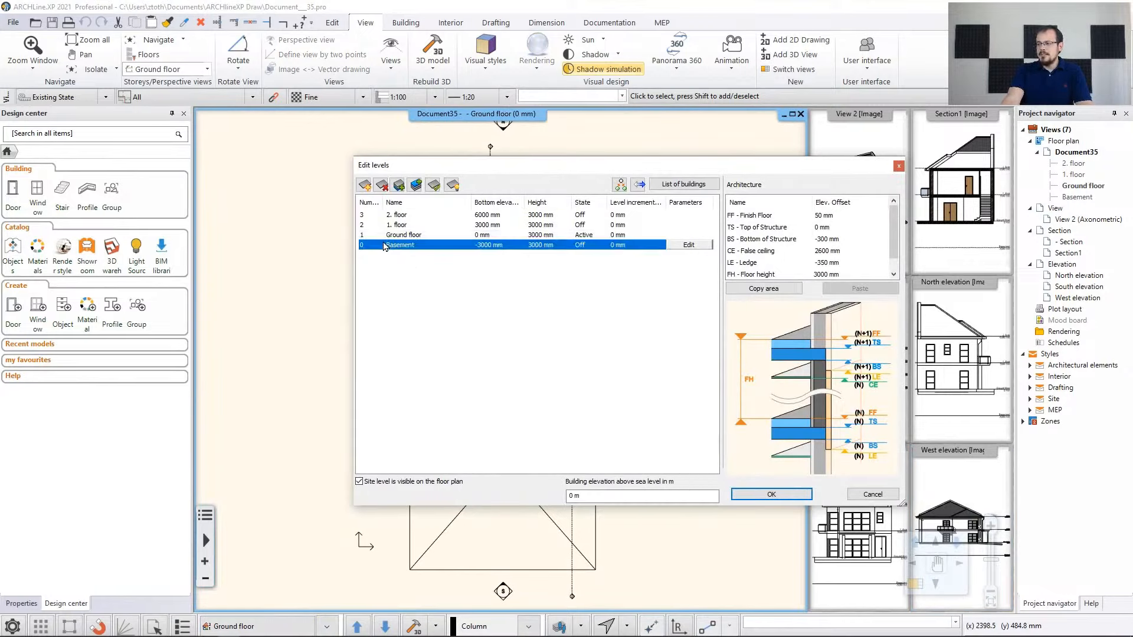
{"action": "left_click", "coordinate": [381, 185]}
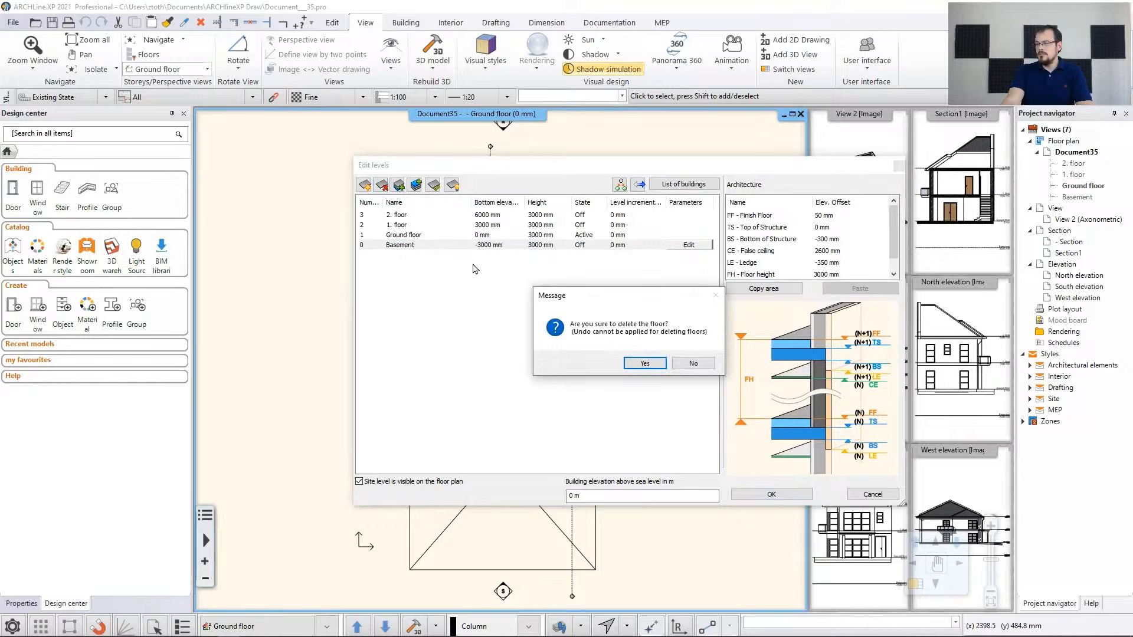
{"action": "left_click", "coordinate": [646, 362]}
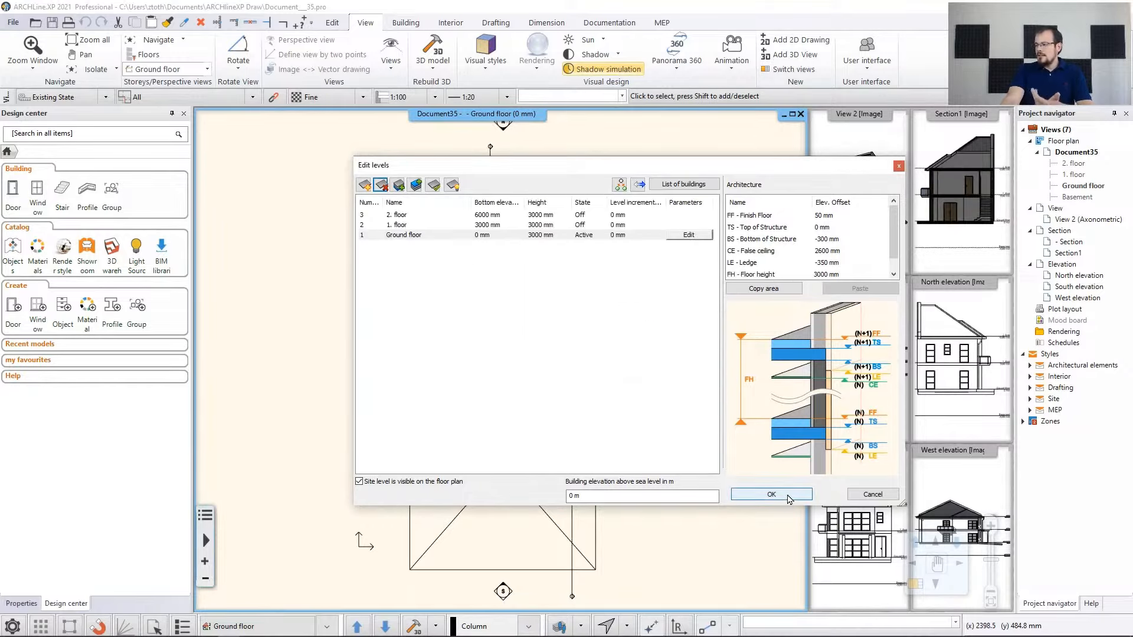
{"action": "left_click", "coordinate": [771, 494]}
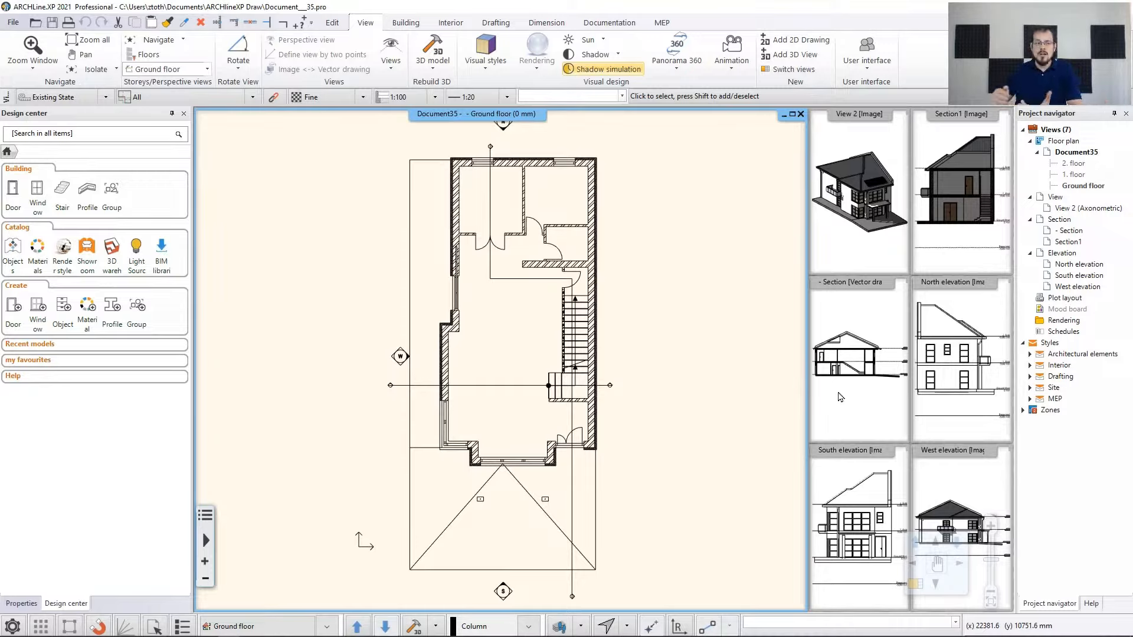
Delete the basement level line and its annotation beneath the house in the Section1 view
{"action": "left_click", "coordinate": [939, 221]}
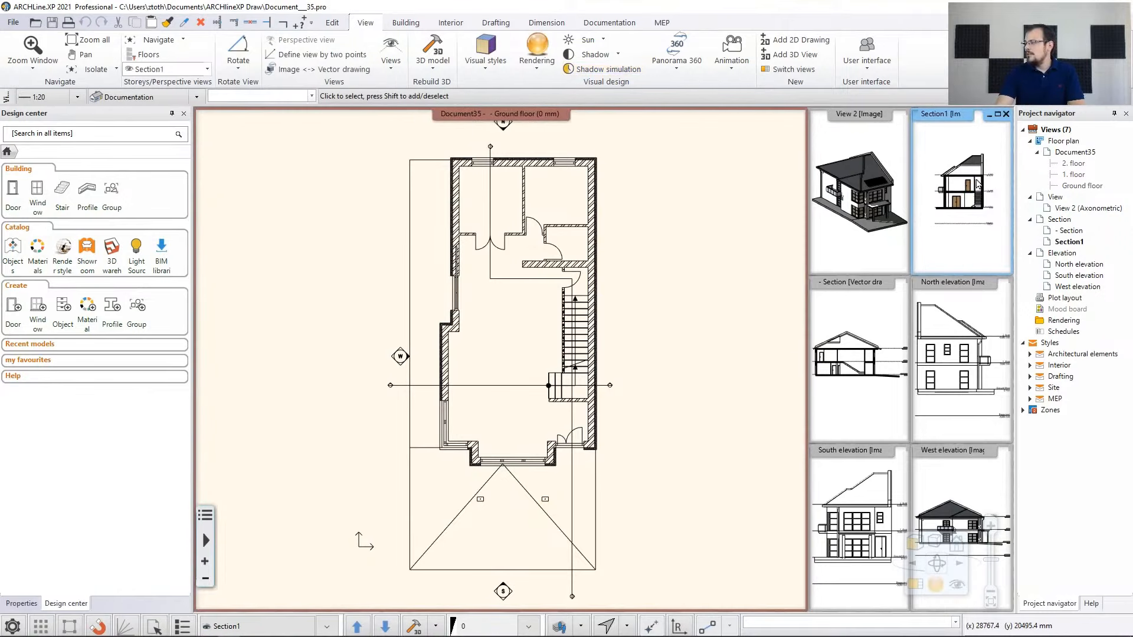
{"action": "left_click", "coordinate": [933, 217]}
{"action": "middle_click_drag", "start_coordinate": [987, 238], "coordinate": [991, 205]}
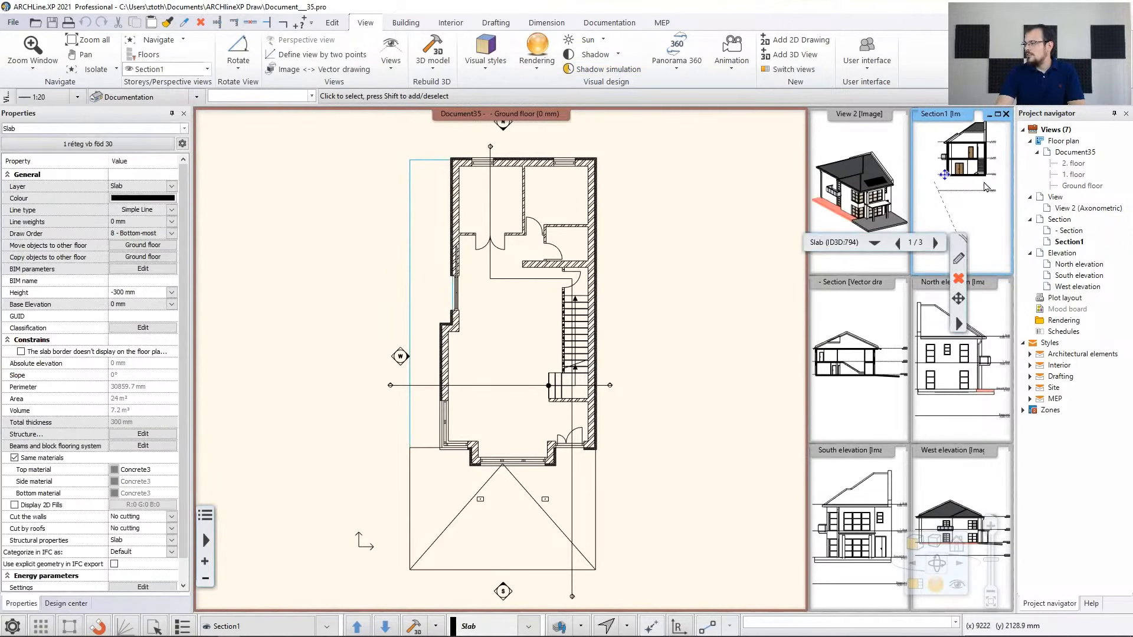
{"action": "left_click", "coordinate": [990, 204]}
{"action": "left_click", "coordinate": [964, 206]}
{"action": "left_click", "coordinate": [925, 190]}
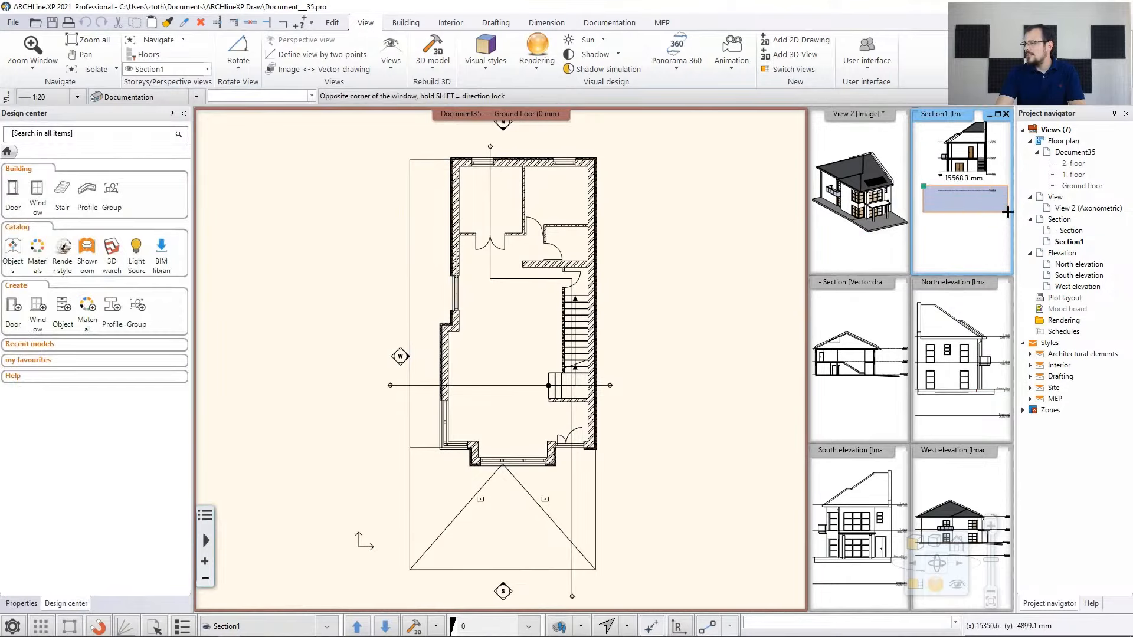
{"action": "left_click", "coordinate": [1007, 213]}
{"action": "key", "text": "Delete"}
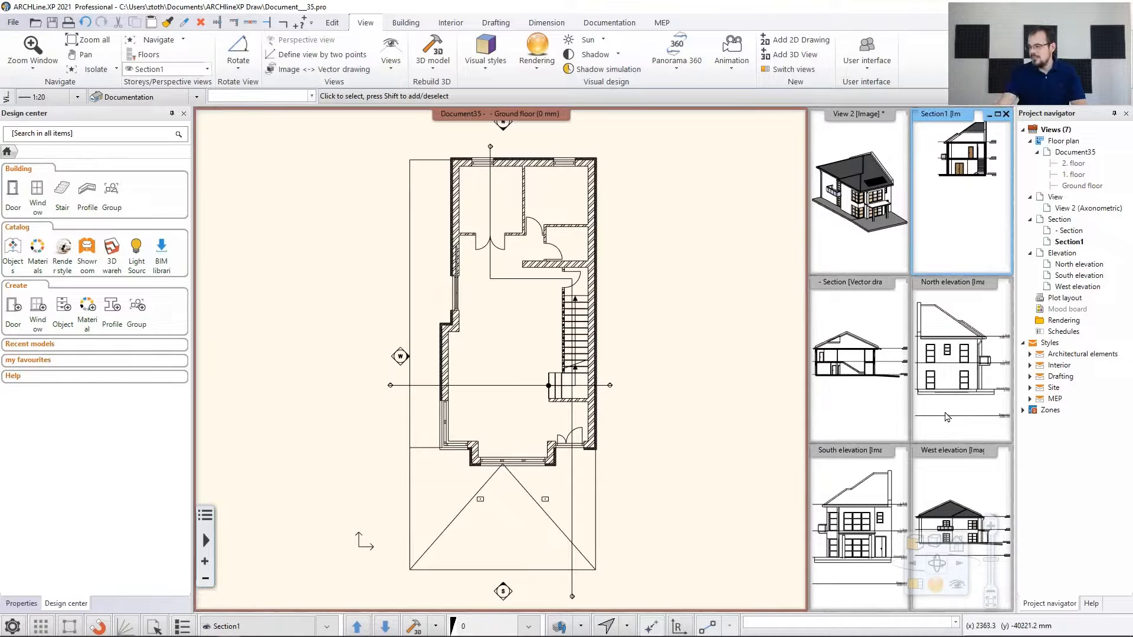
Remove the basement level line and its annotation texts from the south elevation view
{"action": "scroll", "coordinate": [856, 463], "scroll_direction": "down", "scroll_amount": 5}
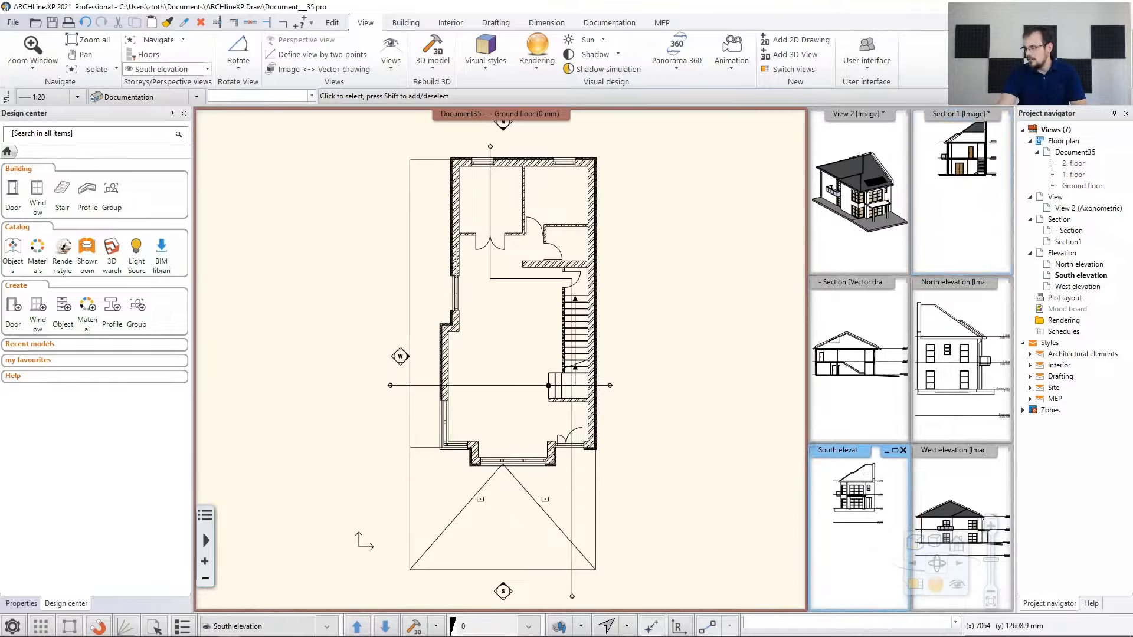
{"action": "middle_click_drag", "start_coordinate": [856, 467], "coordinate": [856, 440]}
{"action": "left_click_drag", "start_coordinate": [824, 513], "coordinate": [901, 489]}
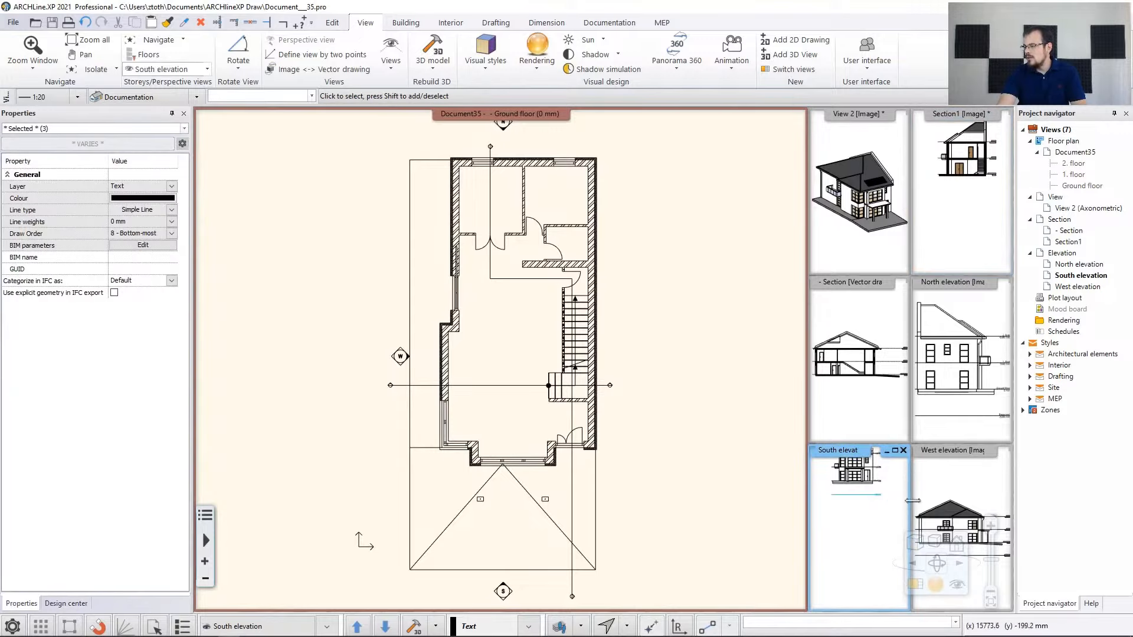
{"action": "key", "text": "Delete"}
{"action": "middle_click_drag", "start_coordinate": [869, 487], "coordinate": [870, 540]}
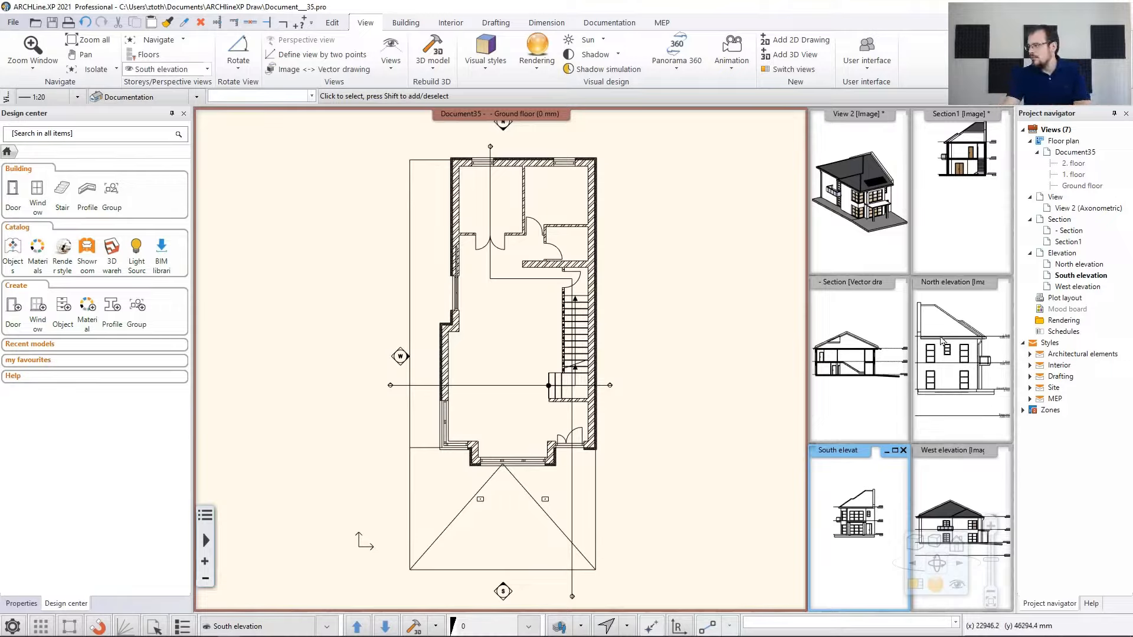
Locate the north elevation's marker on the floor plan and regenerate its elevation view with the existing settings
{"action": "left_click", "coordinate": [921, 357]}
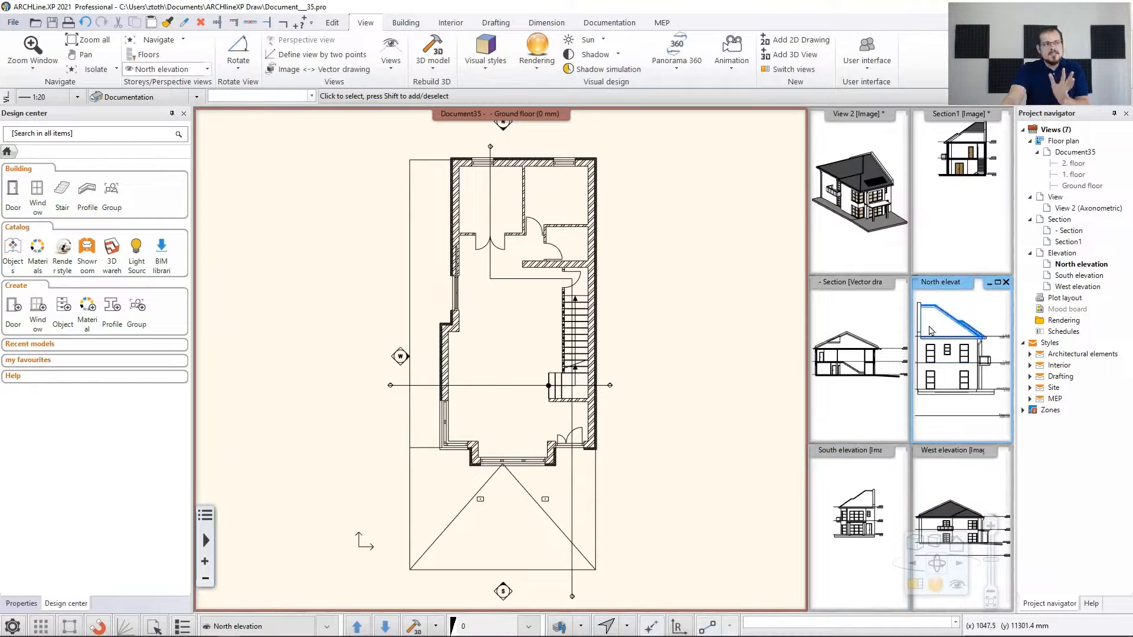
{"action": "right_click", "coordinate": [942, 287]}
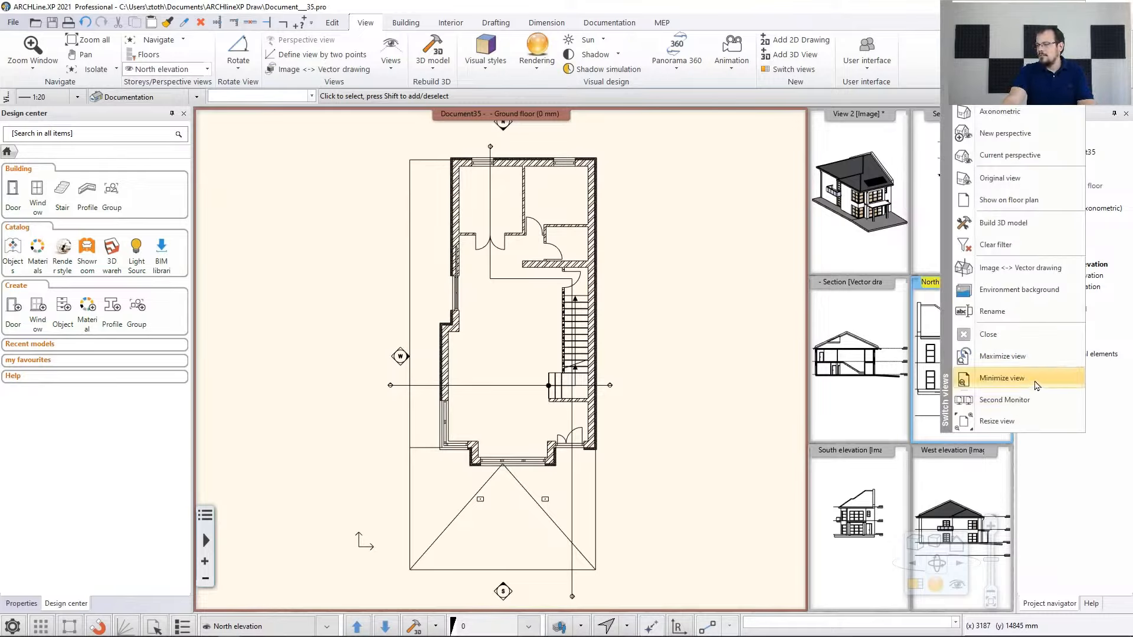
{"action": "left_click", "coordinate": [1033, 200]}
{"action": "scroll", "coordinate": [582, 236], "scroll_direction": "down", "scroll_amount": 3}
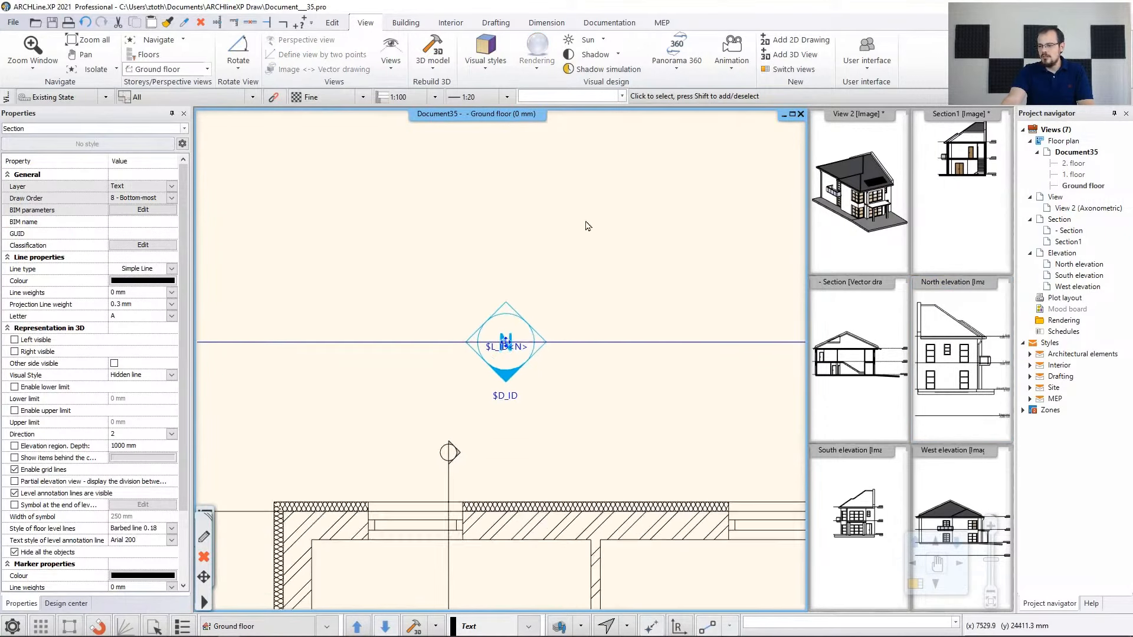
{"action": "left_click", "coordinate": [512, 383]}
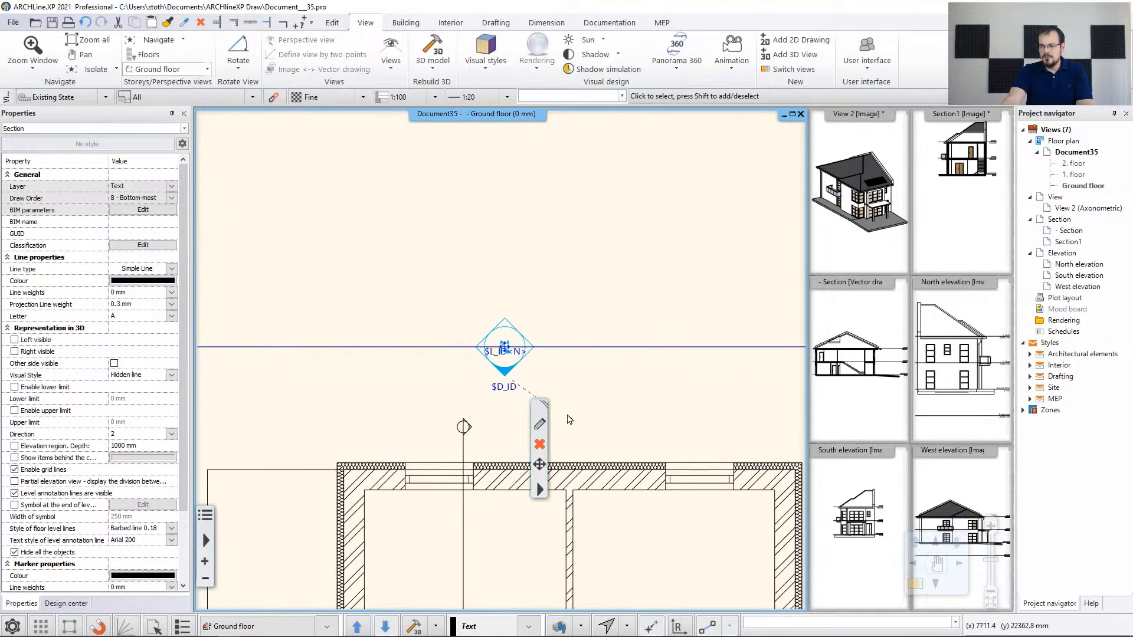
{"action": "left_click", "coordinate": [541, 435]}
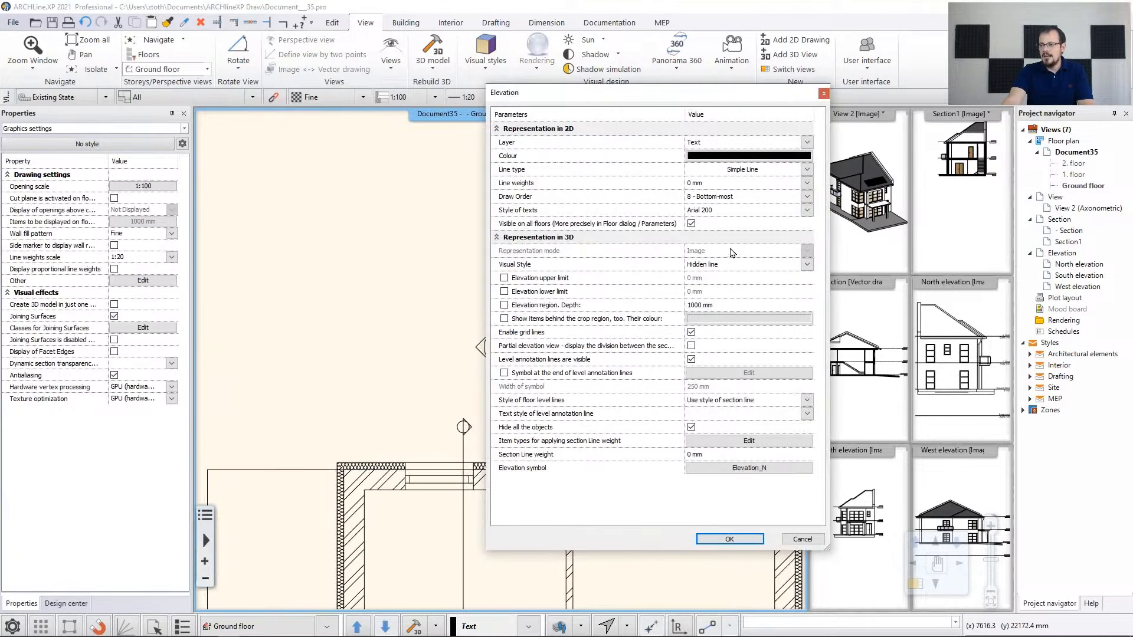
{"action": "left_click", "coordinate": [735, 539]}
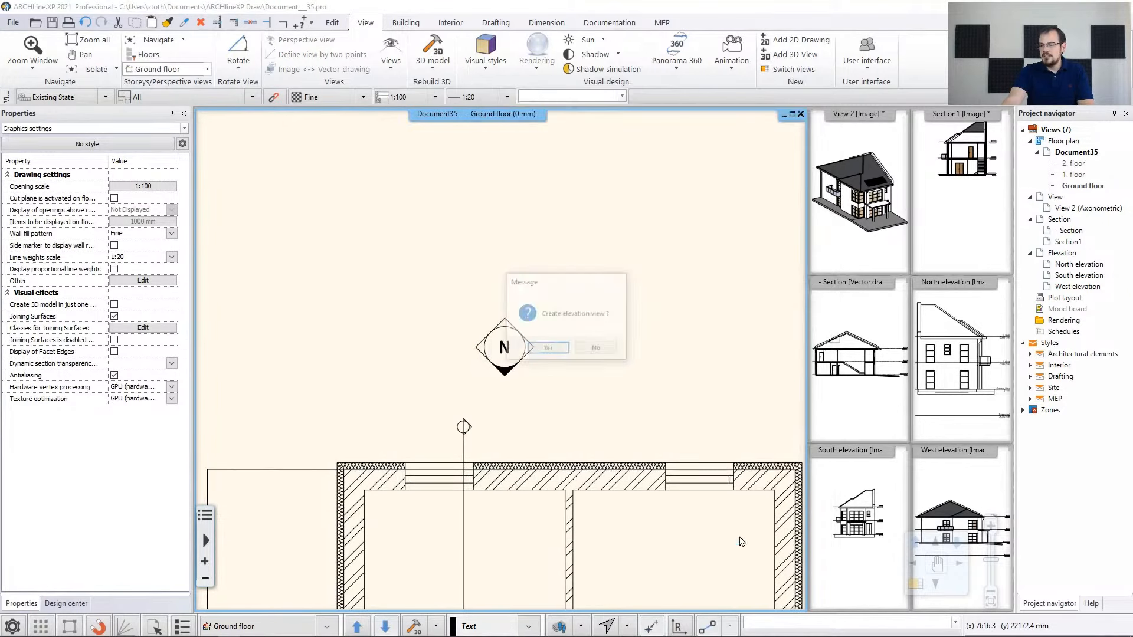
{"action": "left_click", "coordinate": [548, 349]}
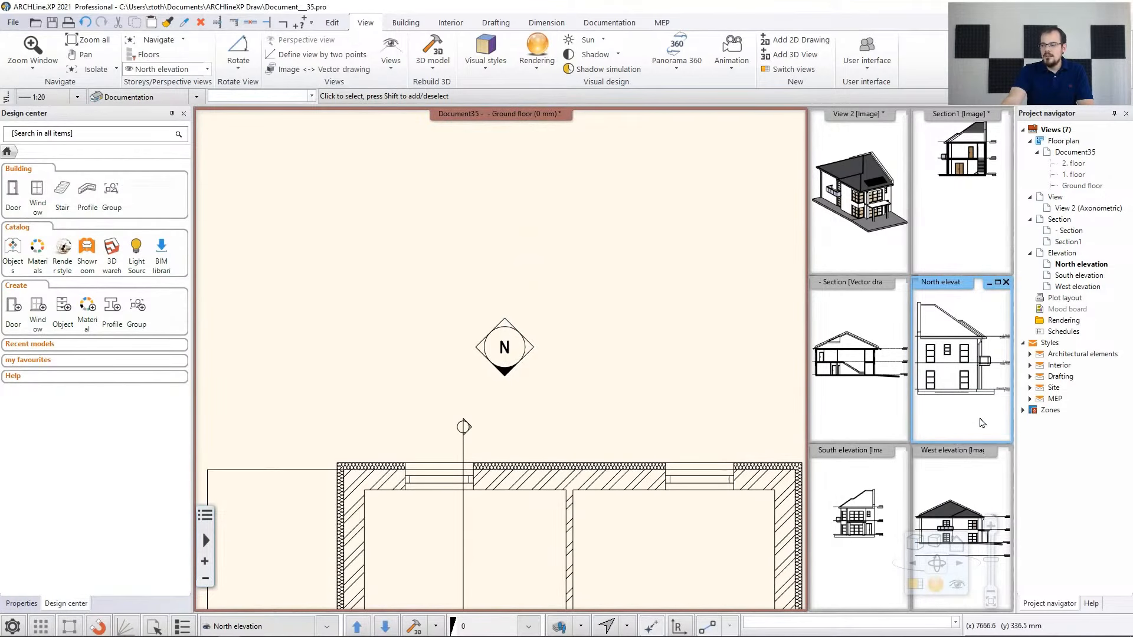
Regenerate the west elevation view from its marker on the floor plan, keeping its settings, and return to the ground floor plan
{"action": "left_click", "coordinate": [972, 489]}
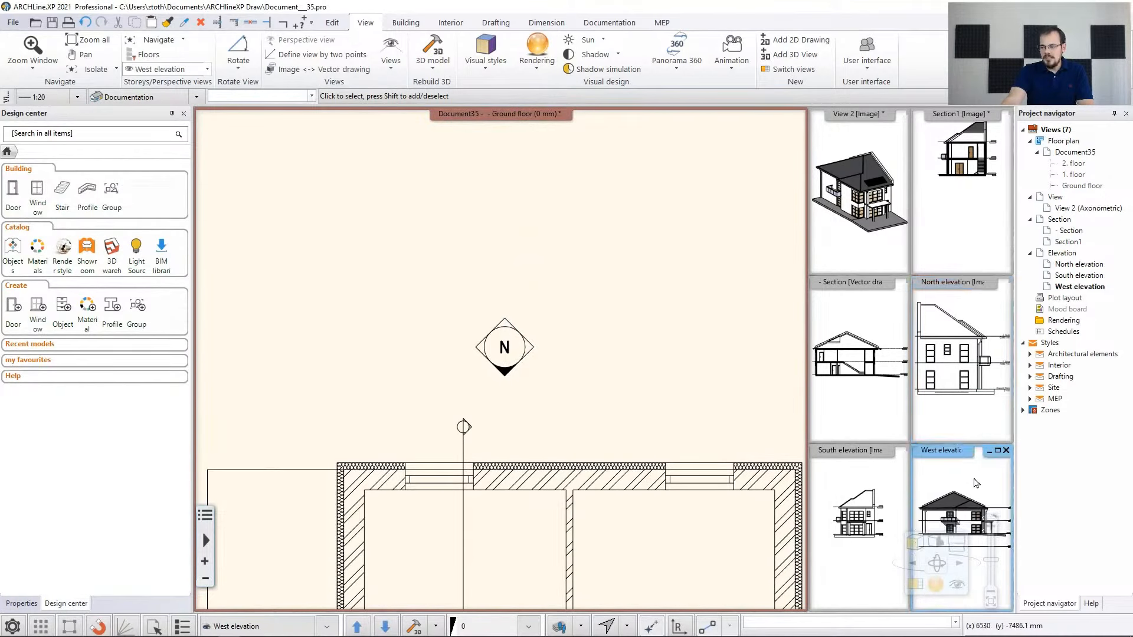
{"action": "right_click", "coordinate": [947, 454]}
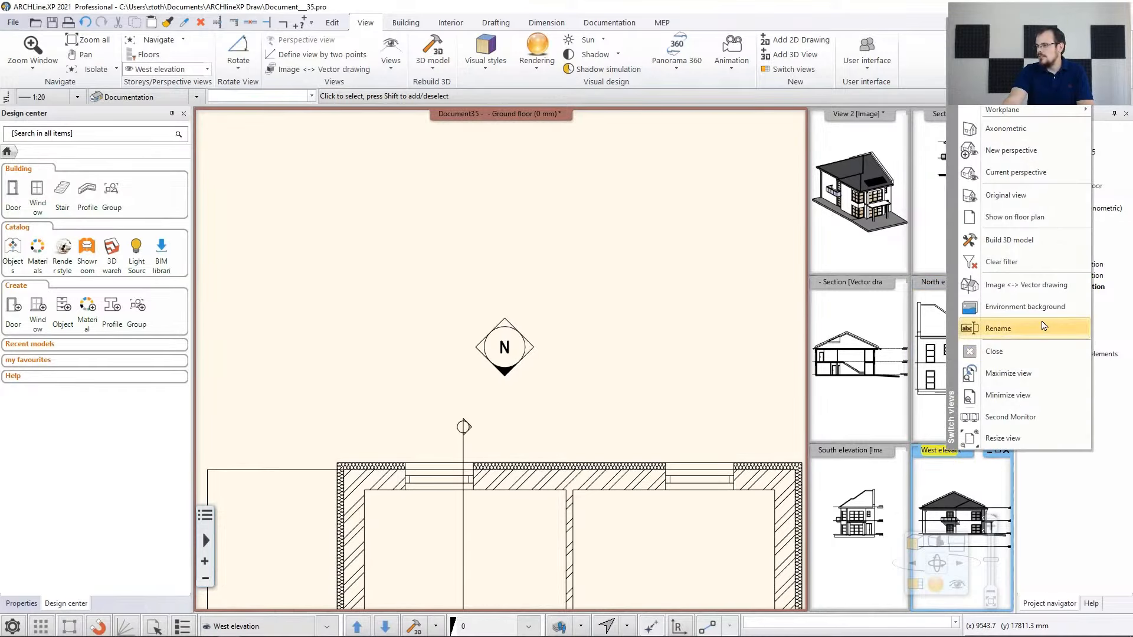
{"action": "left_click", "coordinate": [1030, 223]}
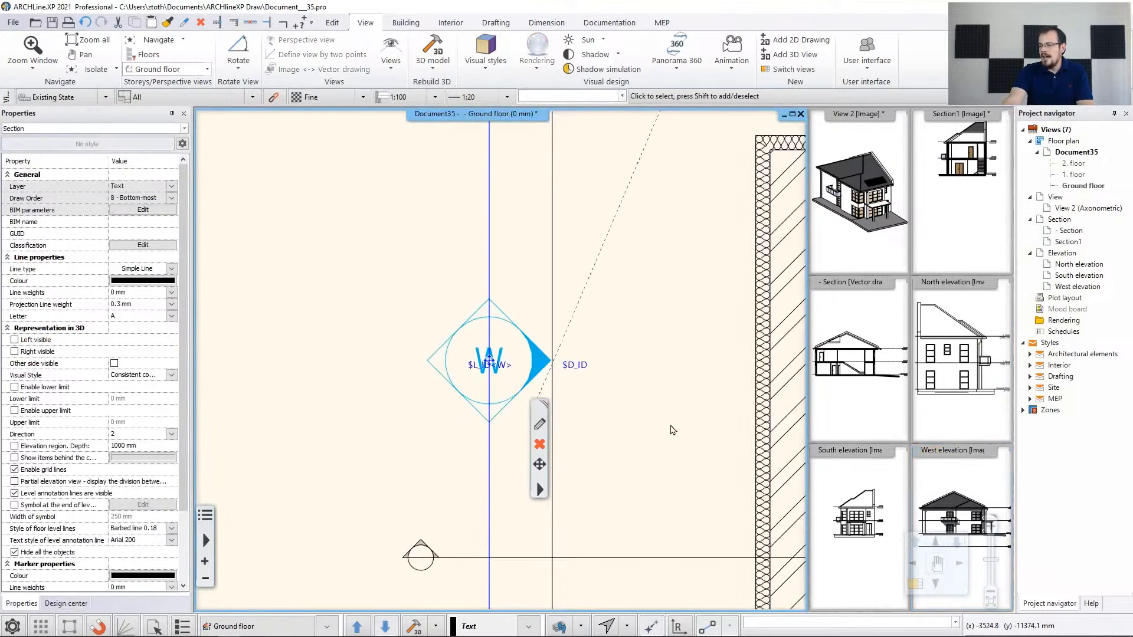
{"action": "left_click", "coordinate": [539, 424]}
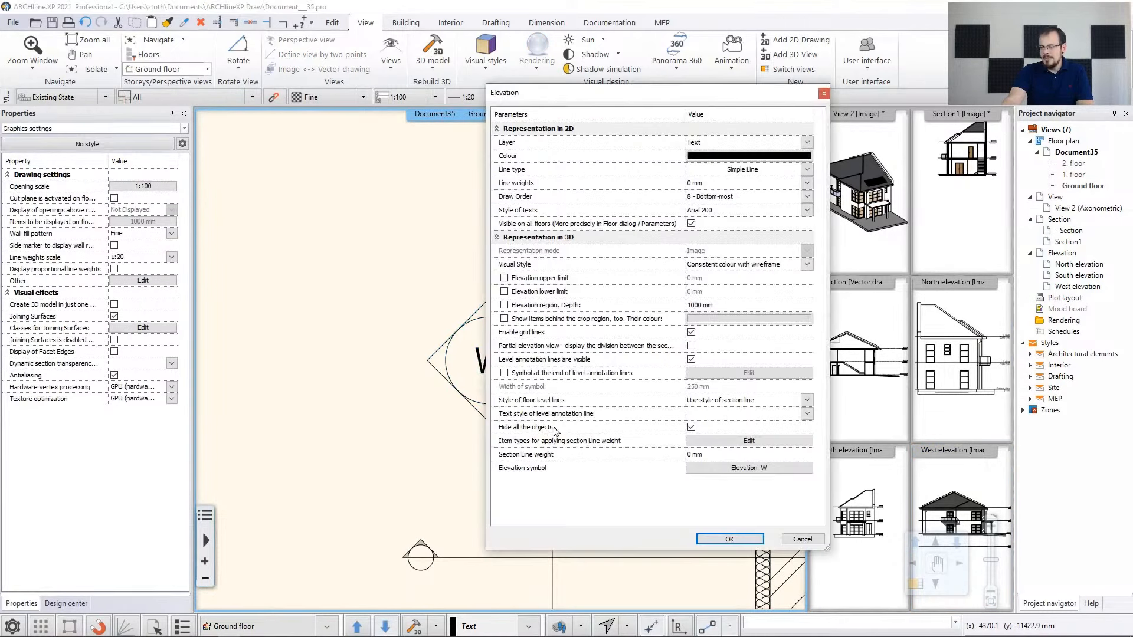
{"action": "left_click", "coordinate": [716, 541]}
{"action": "left_click", "coordinate": [543, 349]}
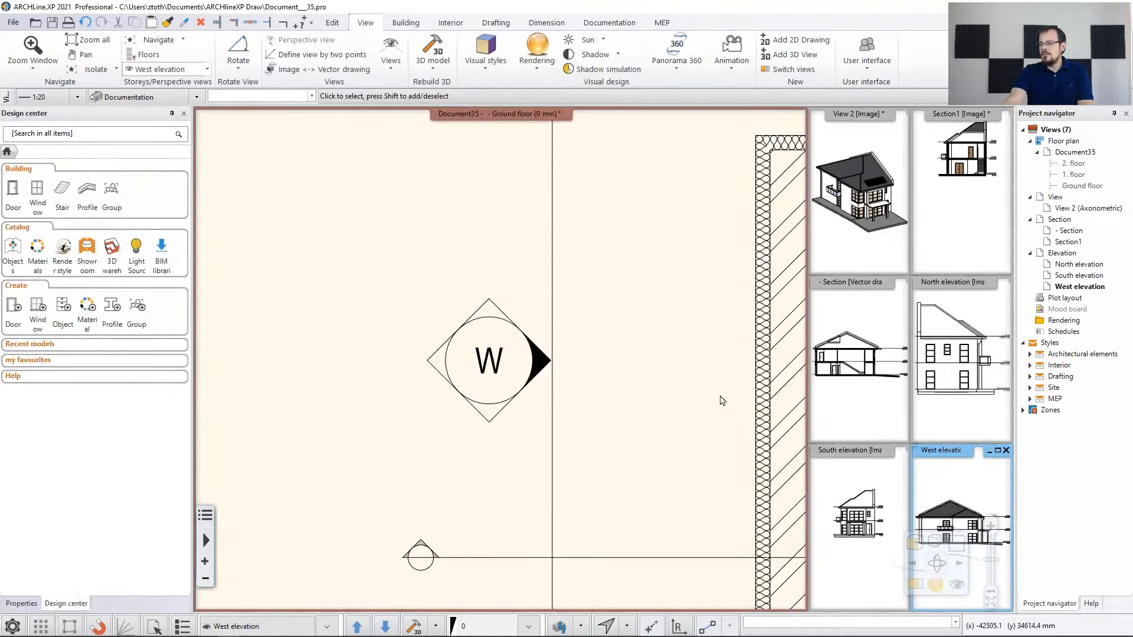
{"action": "left_click", "coordinate": [621, 365]}
{"action": "scroll", "coordinate": [608, 354], "scroll_direction": "down", "scroll_amount": 7}
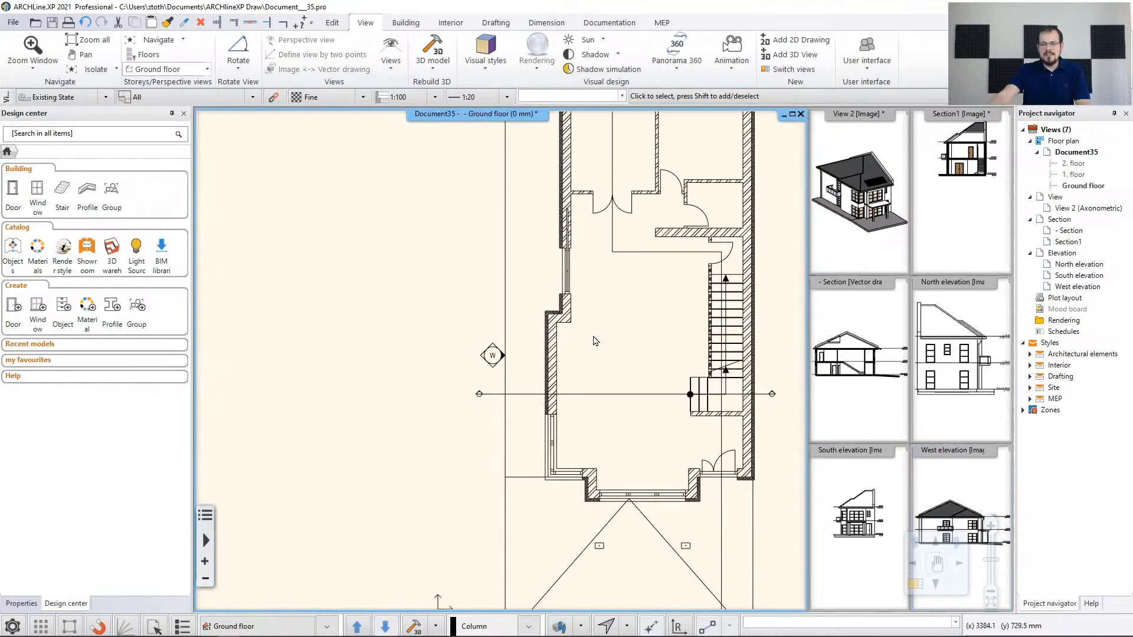
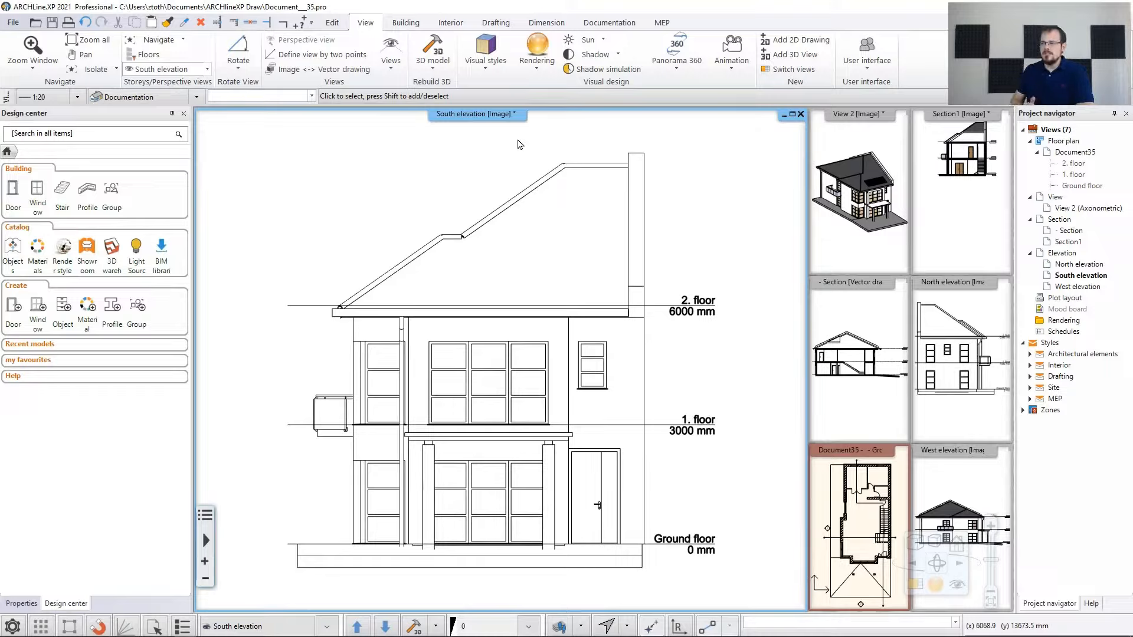
Convert the south elevation from image to vector drawing and display it with hidden line removal
{"action": "right_click", "coordinate": [498, 115]}
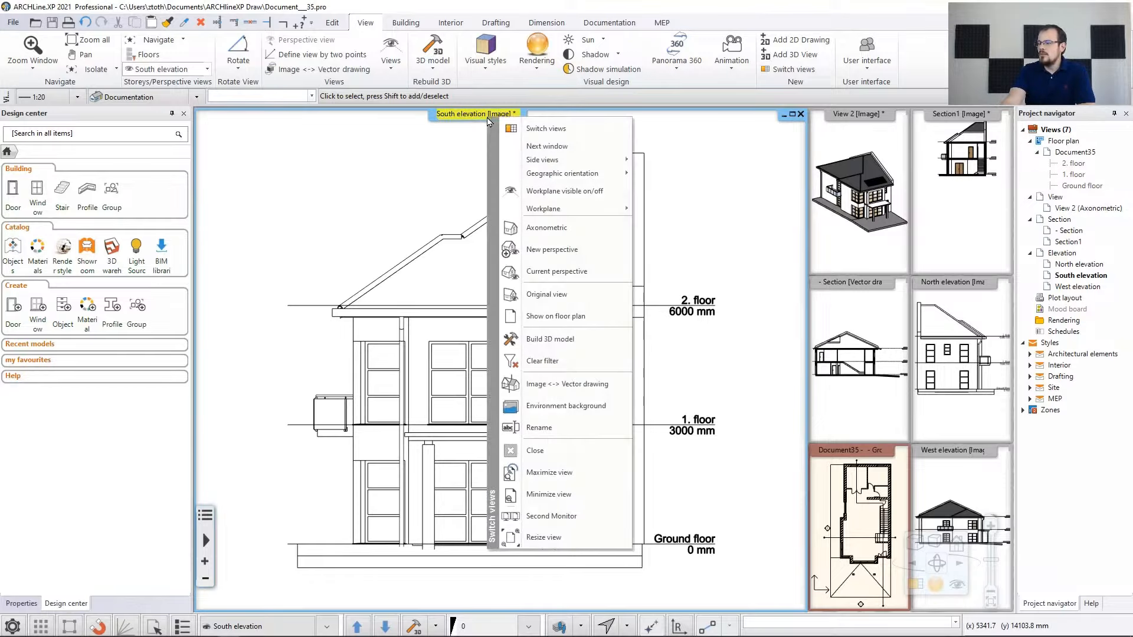
{"action": "left_click", "coordinate": [583, 388]}
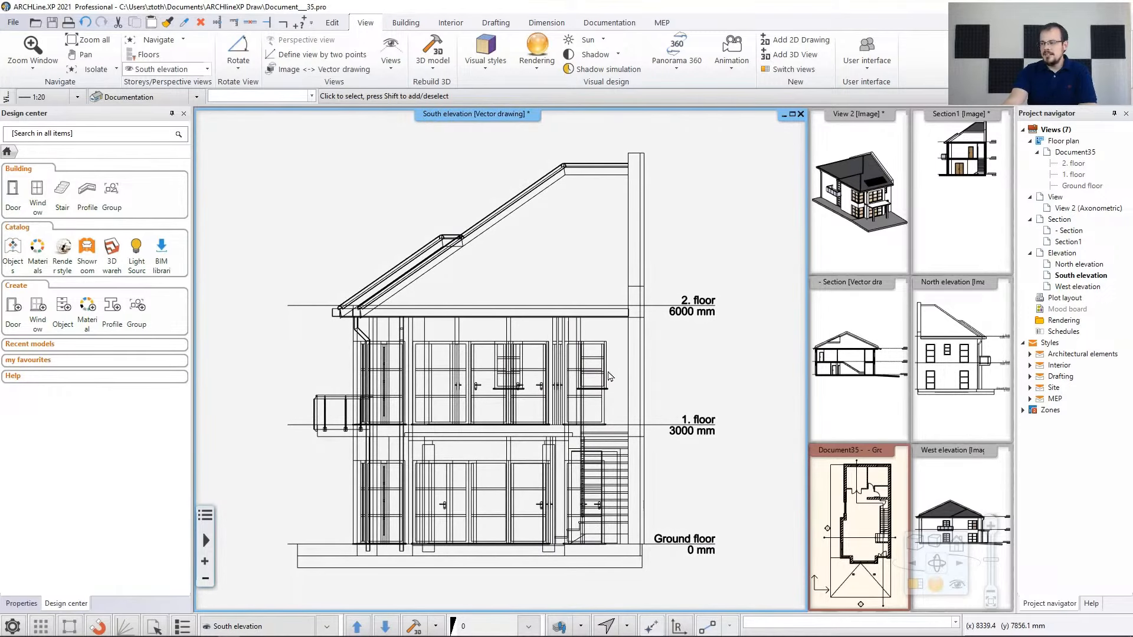
{"action": "left_click", "coordinate": [569, 369]}
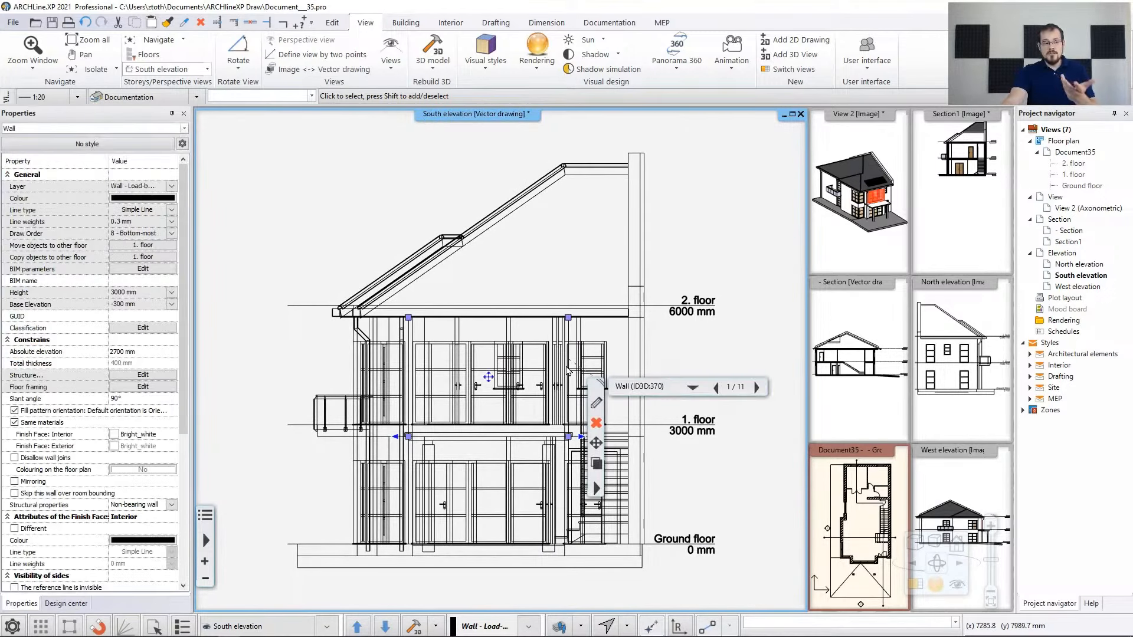
{"action": "key", "text": "Escape"}
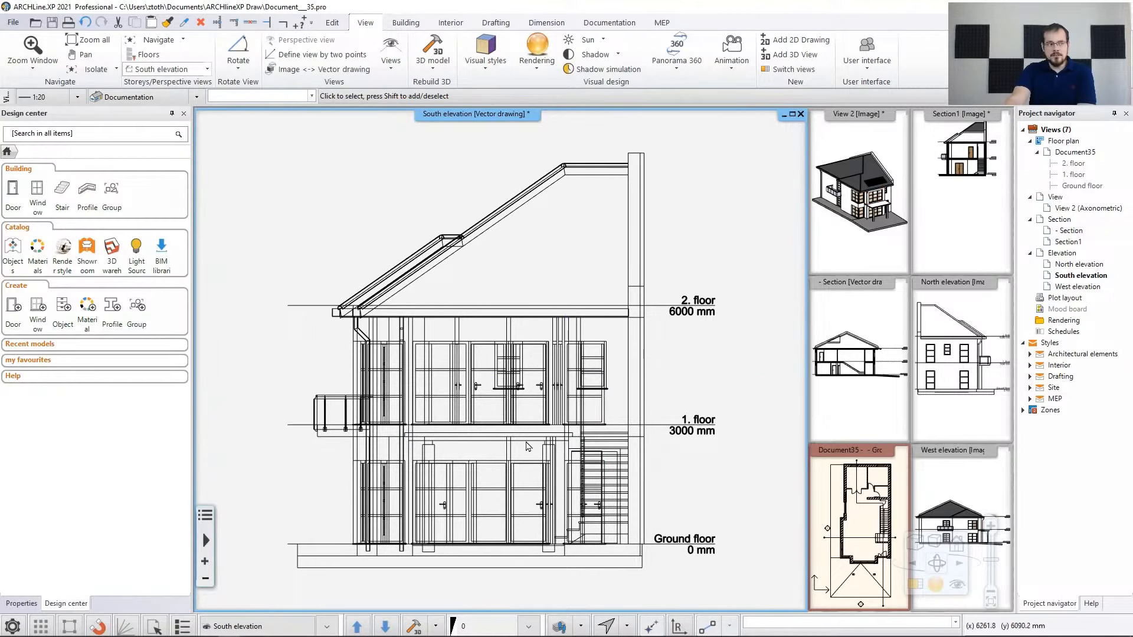
{"action": "left_click", "coordinate": [917, 543]}
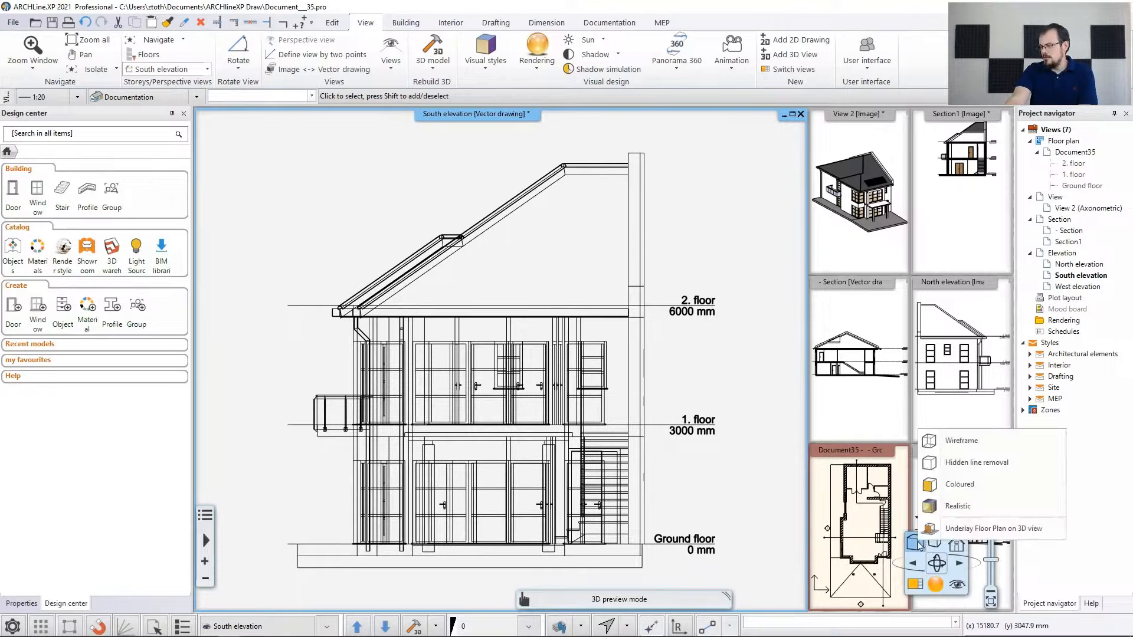
{"action": "left_click", "coordinate": [968, 465]}
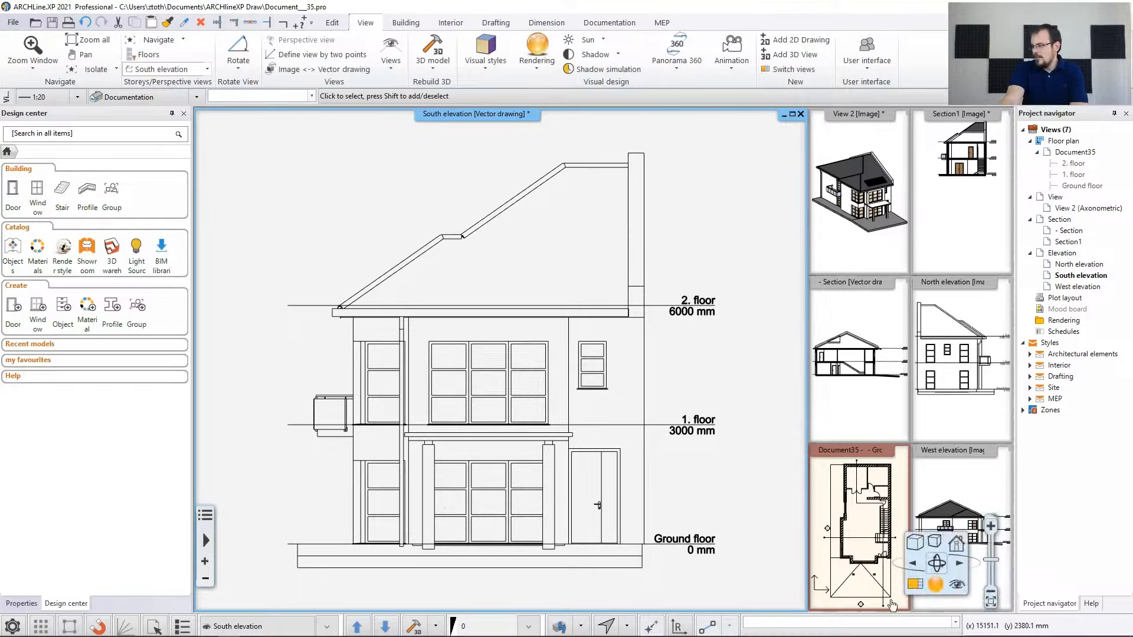
Apply shadows with contour lines and hatches to the south elevation, using the elevation shadow light direction and no shading
{"action": "left_click", "coordinate": [933, 542]}
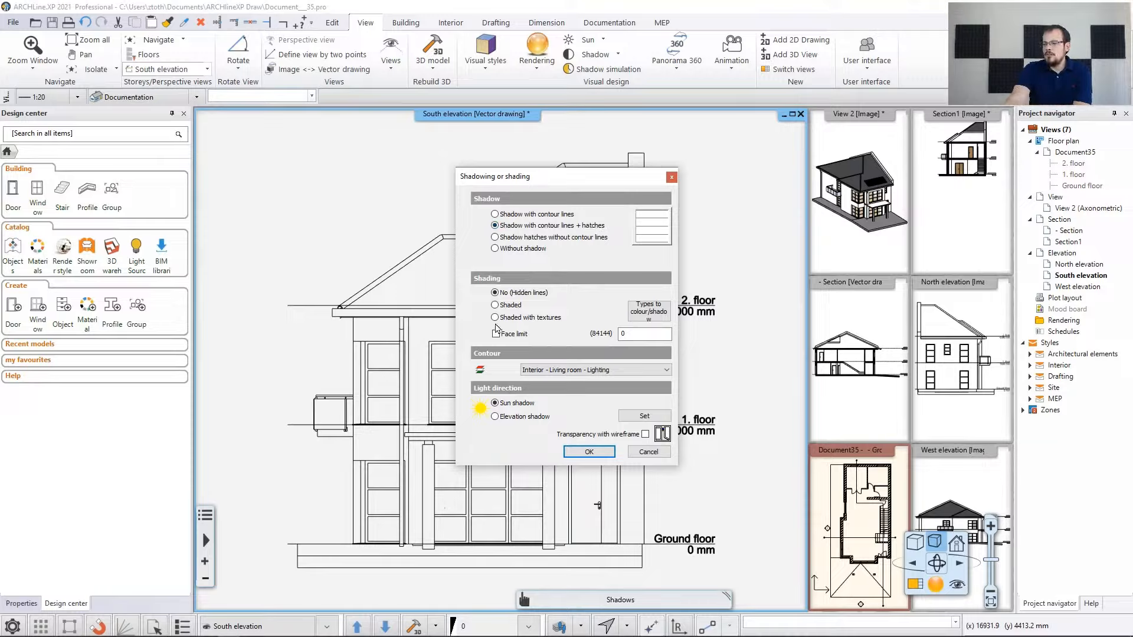
{"action": "left_click", "coordinate": [512, 415]}
{"action": "left_click", "coordinate": [587, 452]}
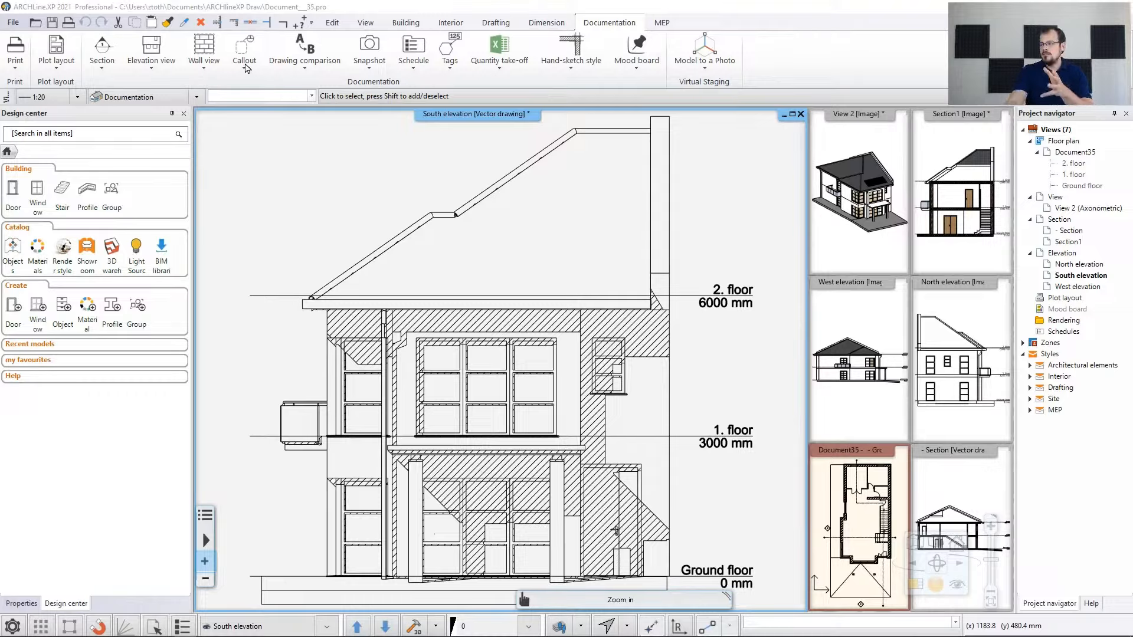
Swap the lengthwise "- Section" view into the main window and frame the exterior wall's junction with the first-floor slab
{"action": "left_click", "coordinate": [938, 491]}
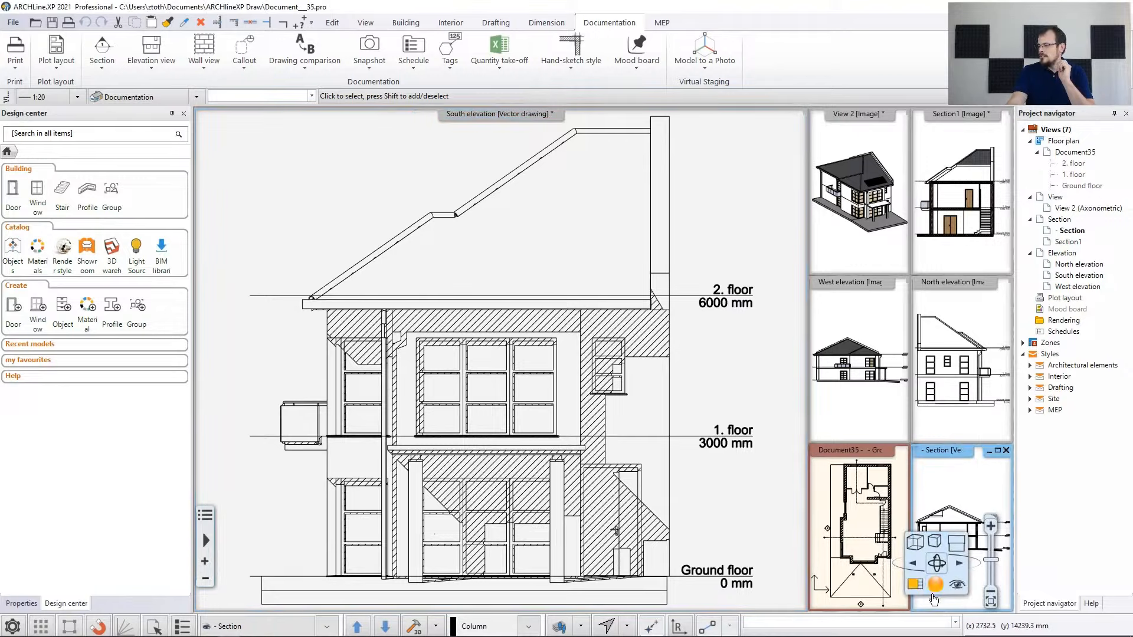
{"action": "left_click", "coordinate": [915, 585]}
{"action": "middle_click_drag", "start_coordinate": [204, 421], "coordinate": [382, 384]}
{"action": "scroll", "coordinate": [381, 382], "scroll_direction": "up", "scroll_amount": 3}
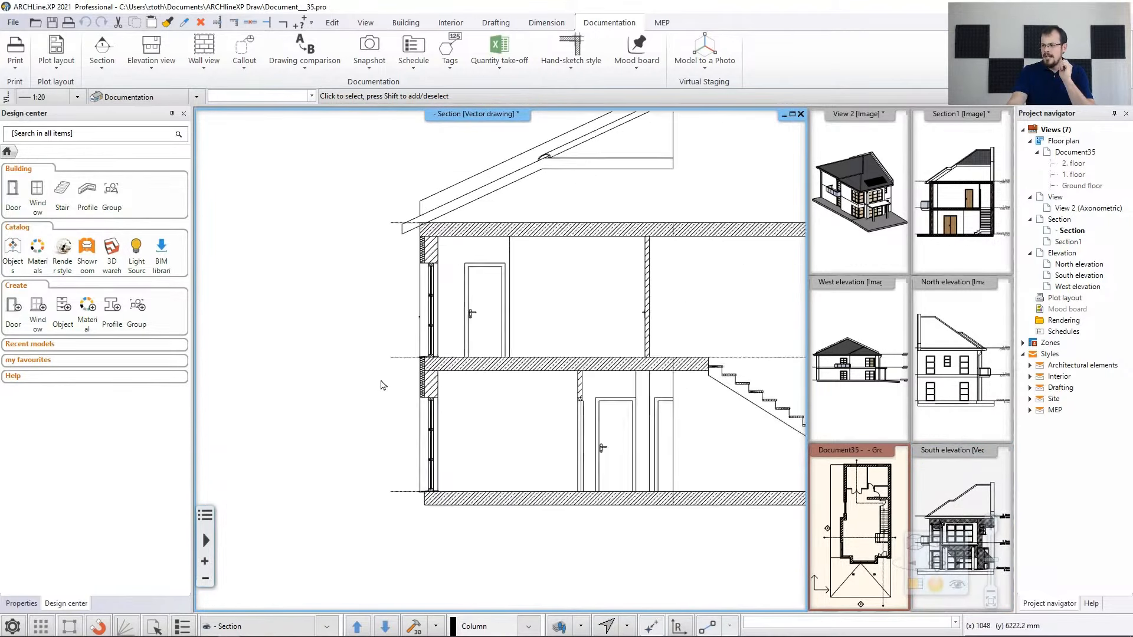
{"action": "scroll", "coordinate": [384, 384], "scroll_direction": "up", "scroll_amount": 2}
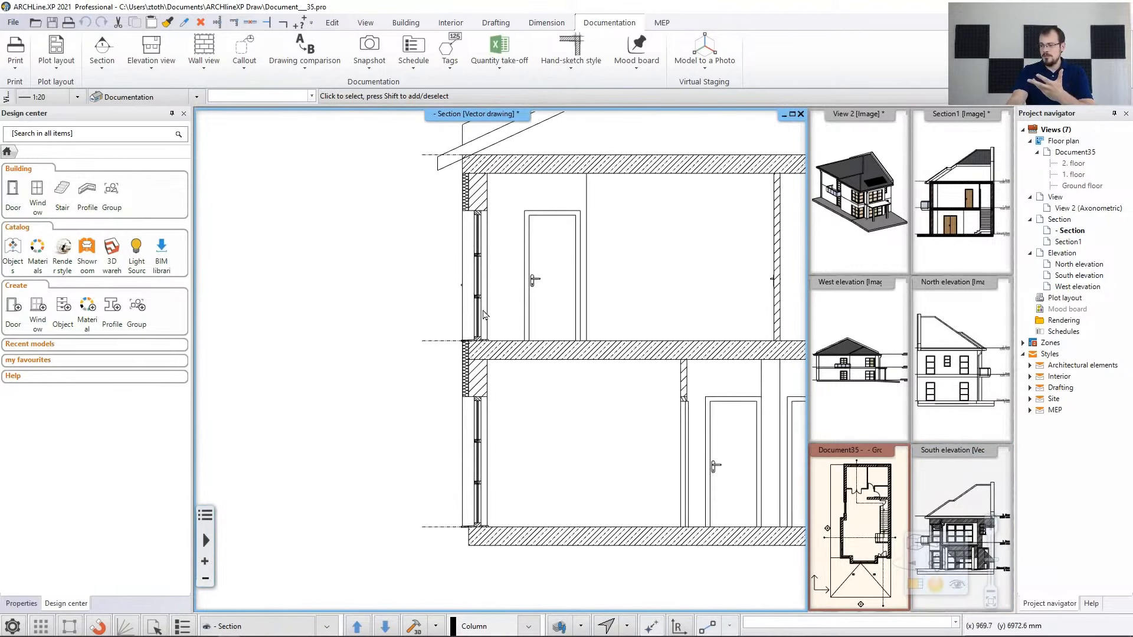
{"action": "scroll", "coordinate": [484, 314], "scroll_direction": "up", "scroll_amount": 2}
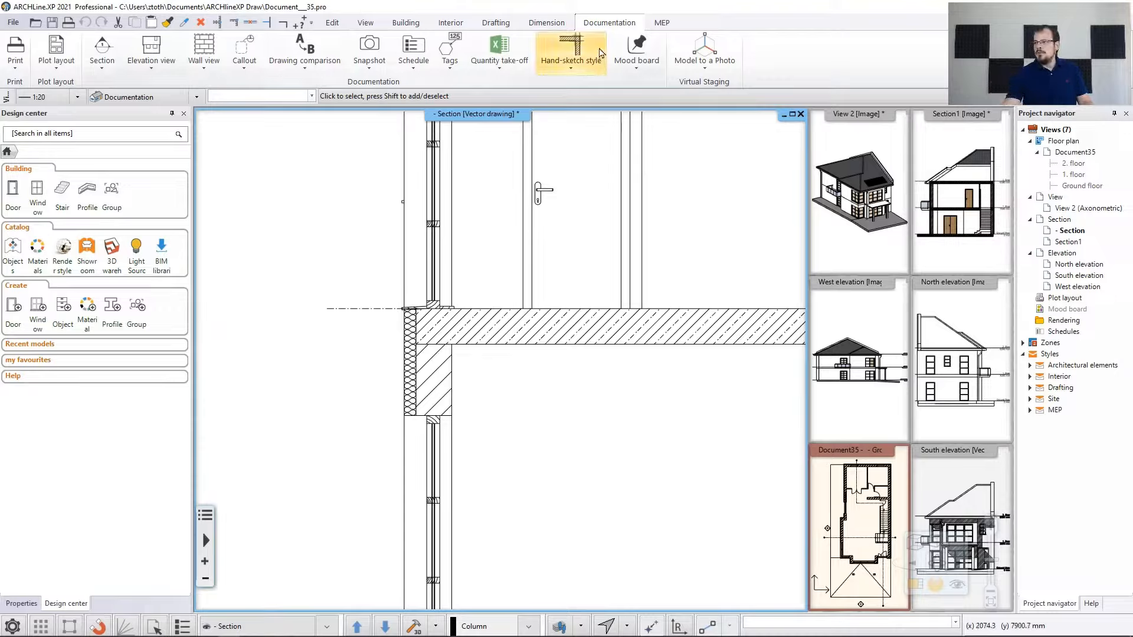
Set the callout's layer to Text, keeping the dotted-dashed line type and the oval callout sign
{"action": "left_click", "coordinate": [245, 63]}
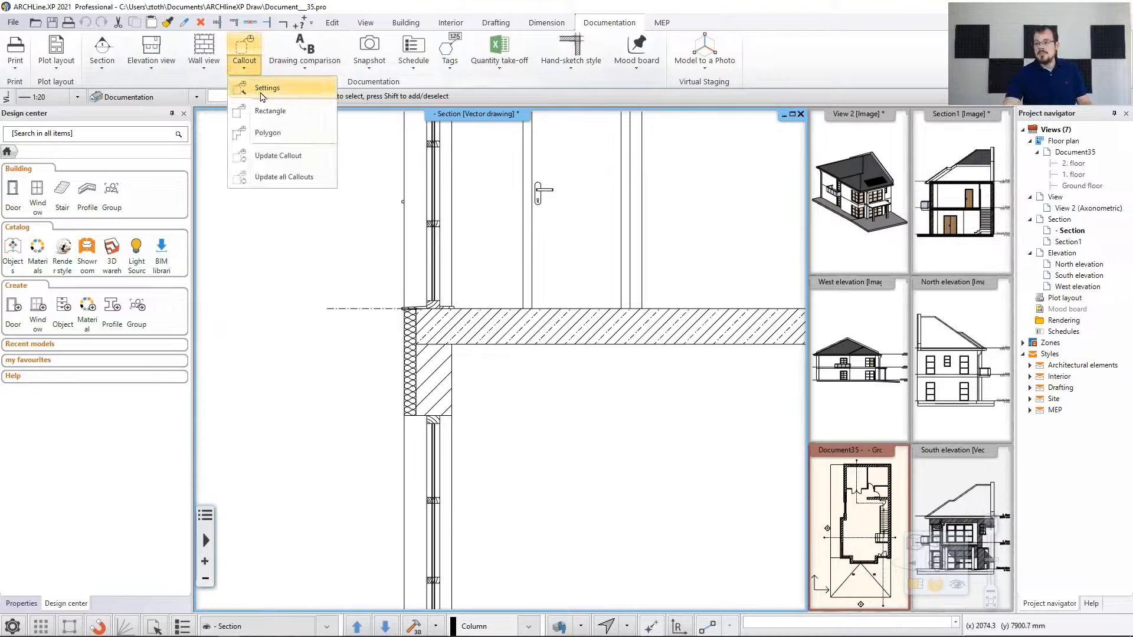
{"action": "left_click", "coordinate": [263, 94]}
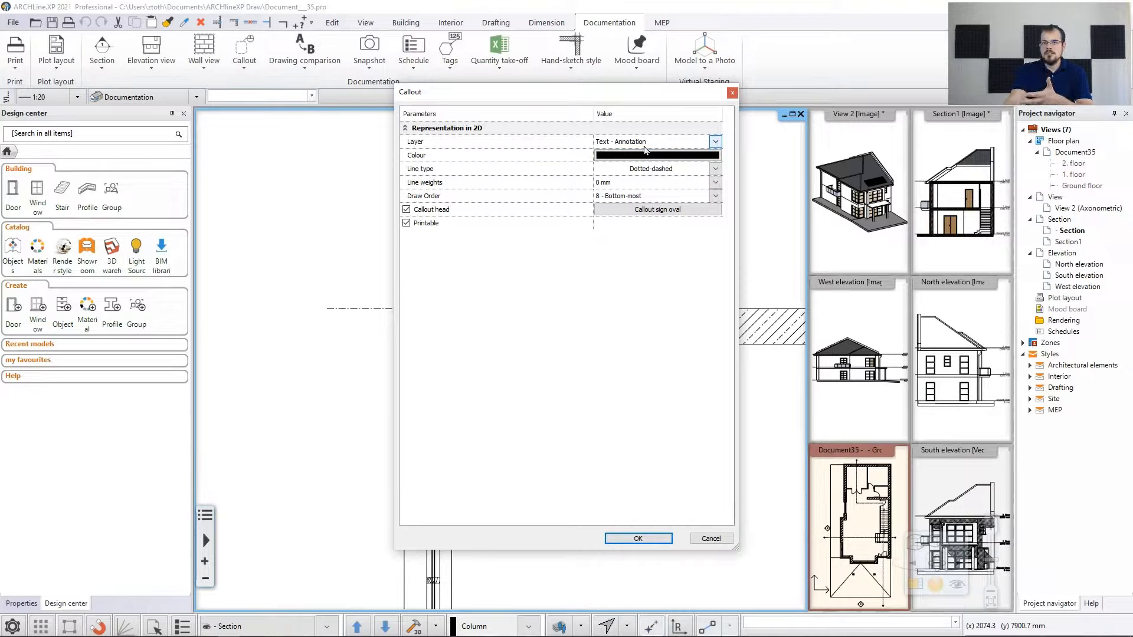
{"action": "left_click", "coordinate": [715, 142]}
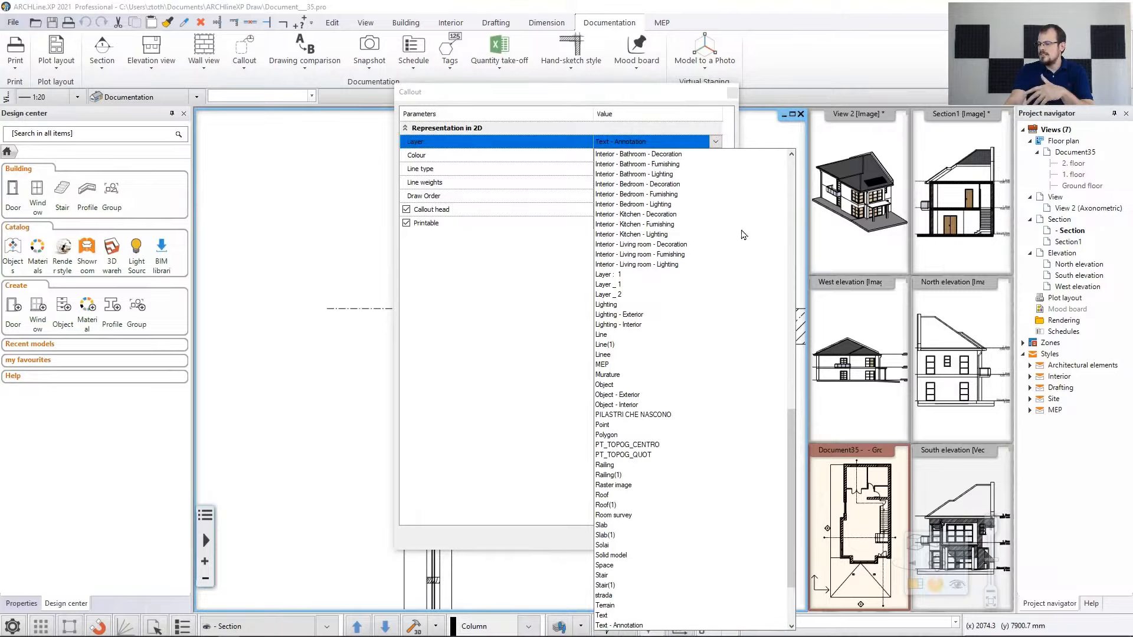
{"action": "left_click", "coordinate": [608, 615]}
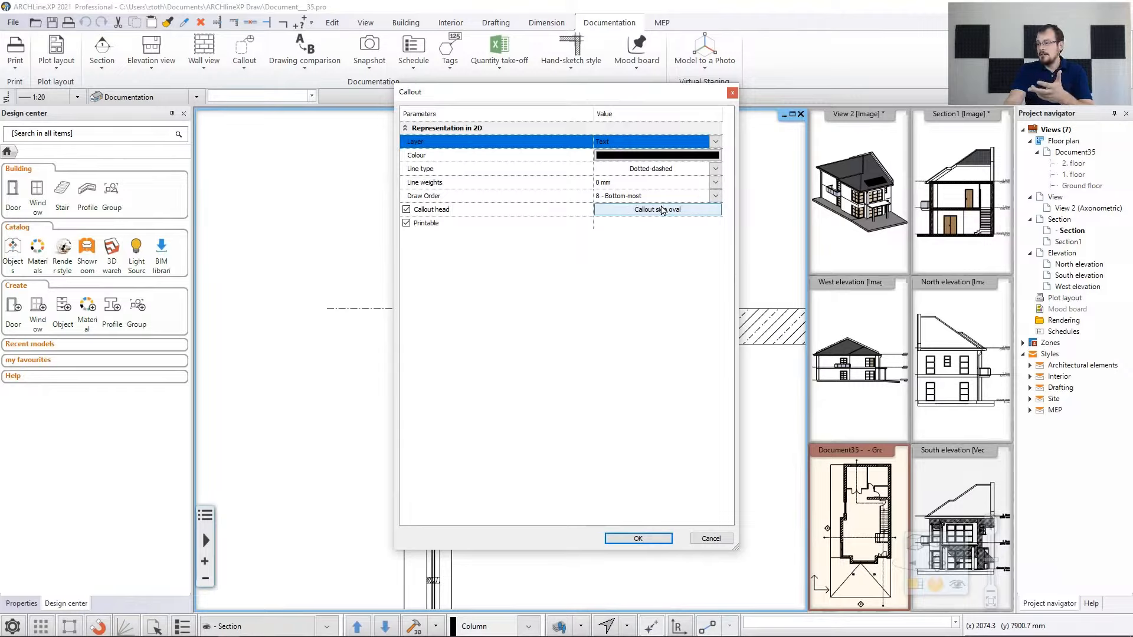
{"action": "left_click", "coordinate": [661, 209]}
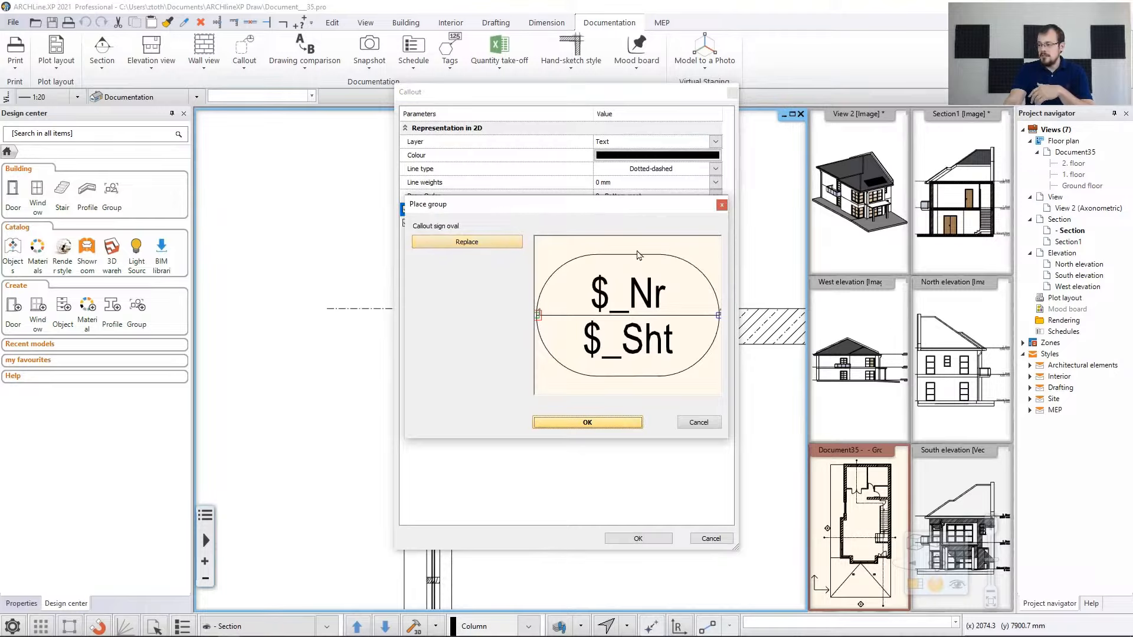
{"action": "left_click", "coordinate": [722, 206]}
{"action": "left_click", "coordinate": [636, 537]}
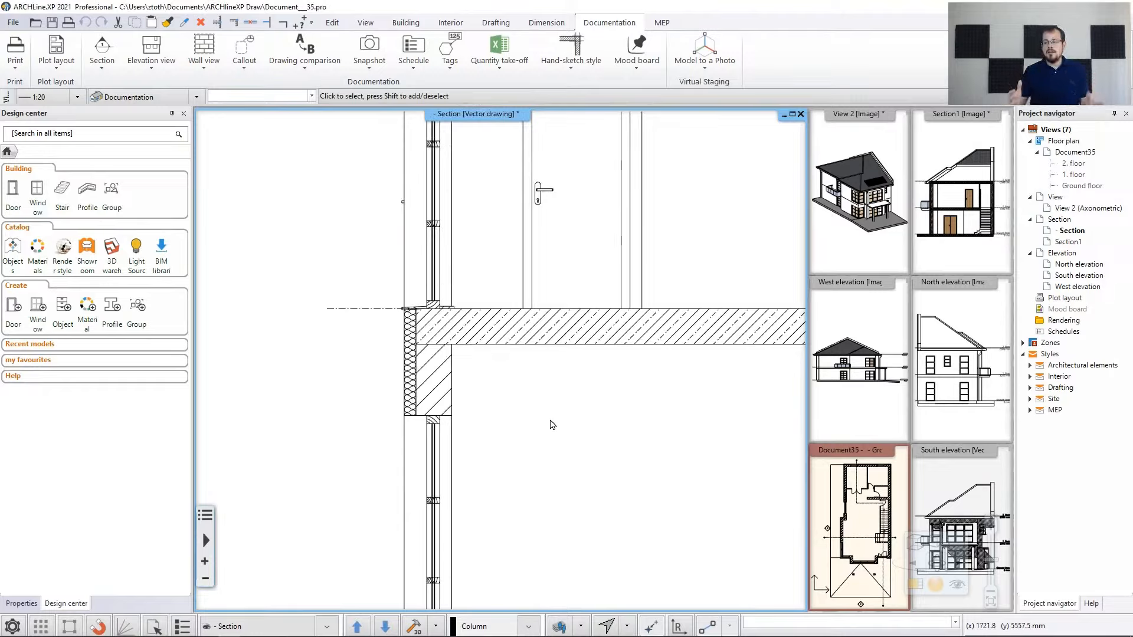
Create a rectangular callout about 1194 mm square around the exterior wall and first-floor slab junction, placing its tag outside the house
{"action": "left_click", "coordinate": [246, 73]}
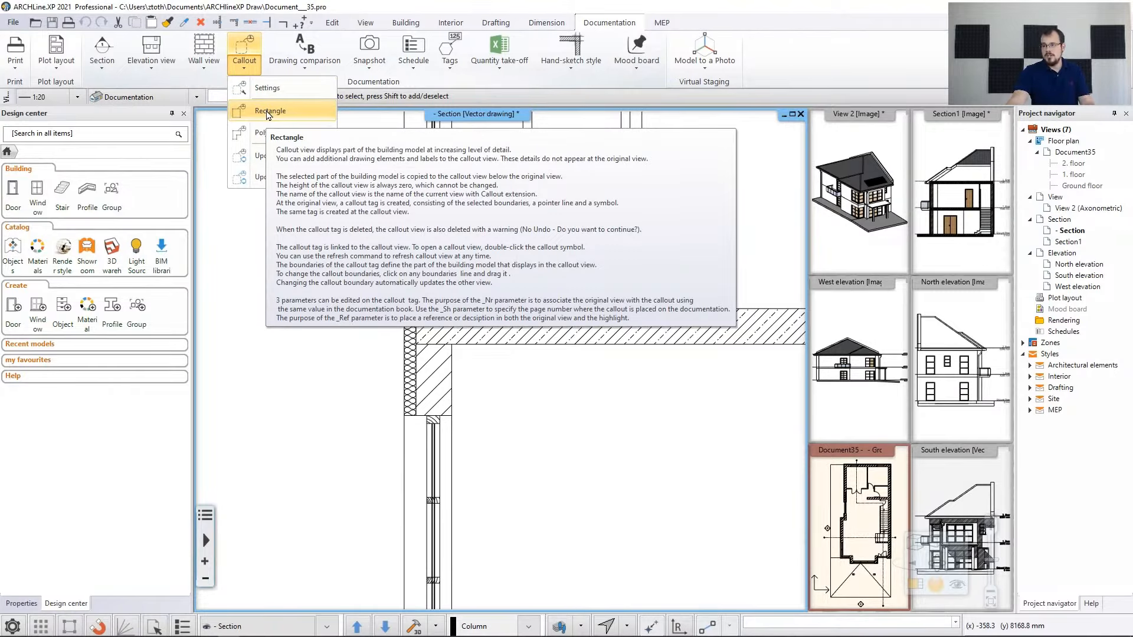
{"action": "left_click", "coordinate": [269, 111]}
{"action": "scroll", "coordinate": [389, 280], "scroll_direction": "up", "scroll_amount": 2}
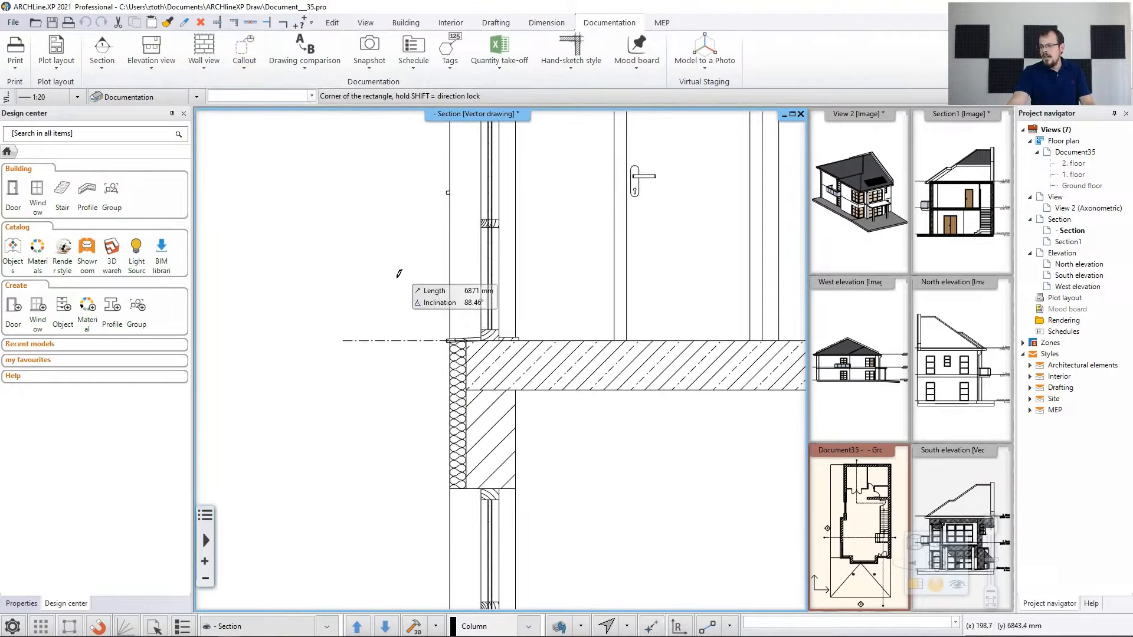
{"action": "left_click", "coordinate": [388, 261]}
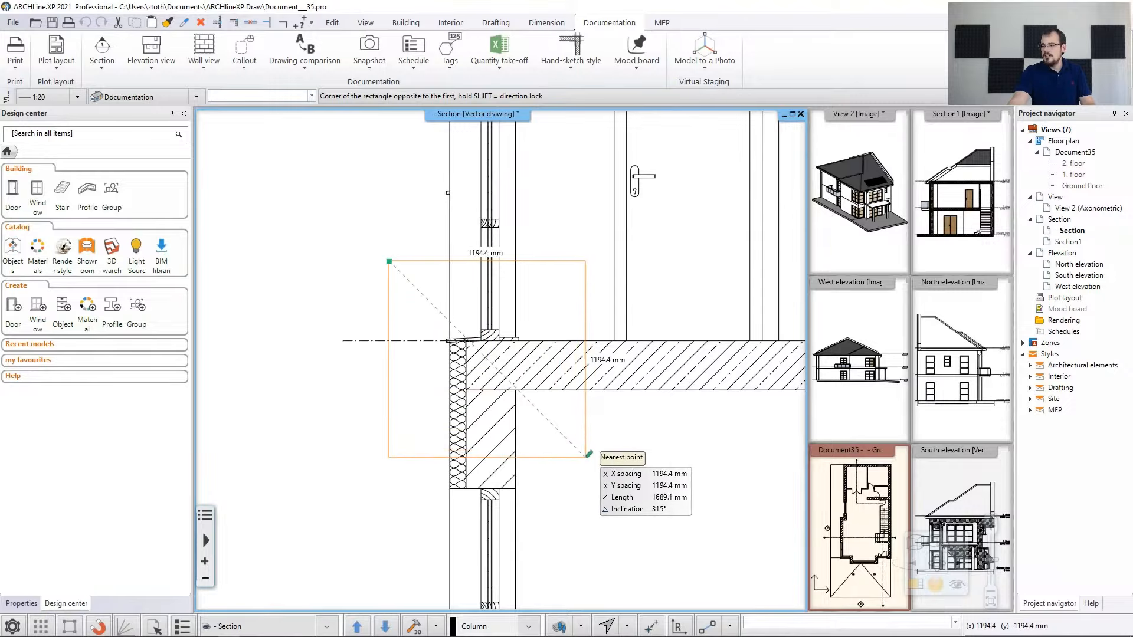
{"action": "left_click", "coordinate": [587, 455]}
{"action": "scroll", "coordinate": [262, 242], "scroll_direction": "down", "scroll_amount": 2}
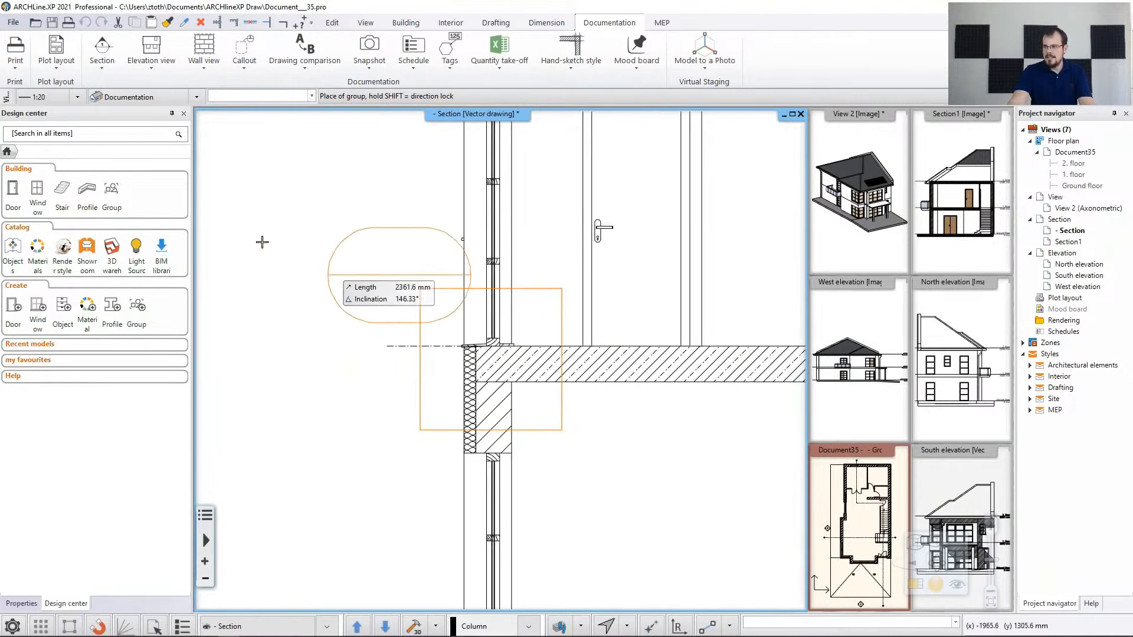
{"action": "left_click", "coordinate": [226, 199]}
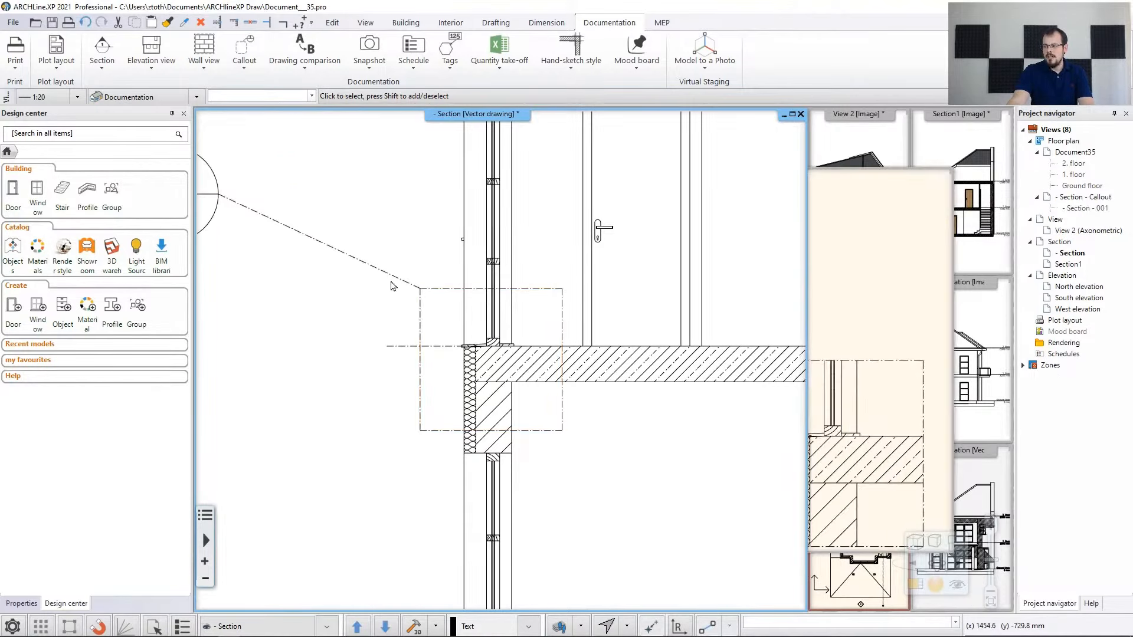
{"action": "scroll", "coordinate": [390, 286], "scroll_direction": "down", "scroll_amount": 3}
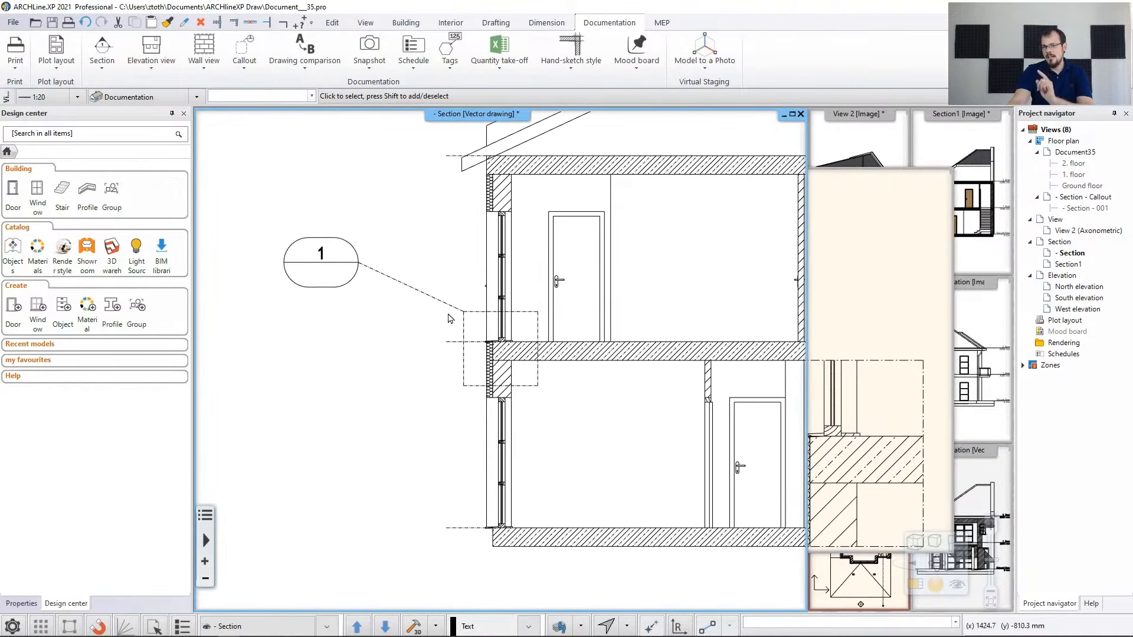
Examine the wall and slab detail in the new callout view, and return to the section view
{"action": "left_click", "coordinate": [879, 292]}
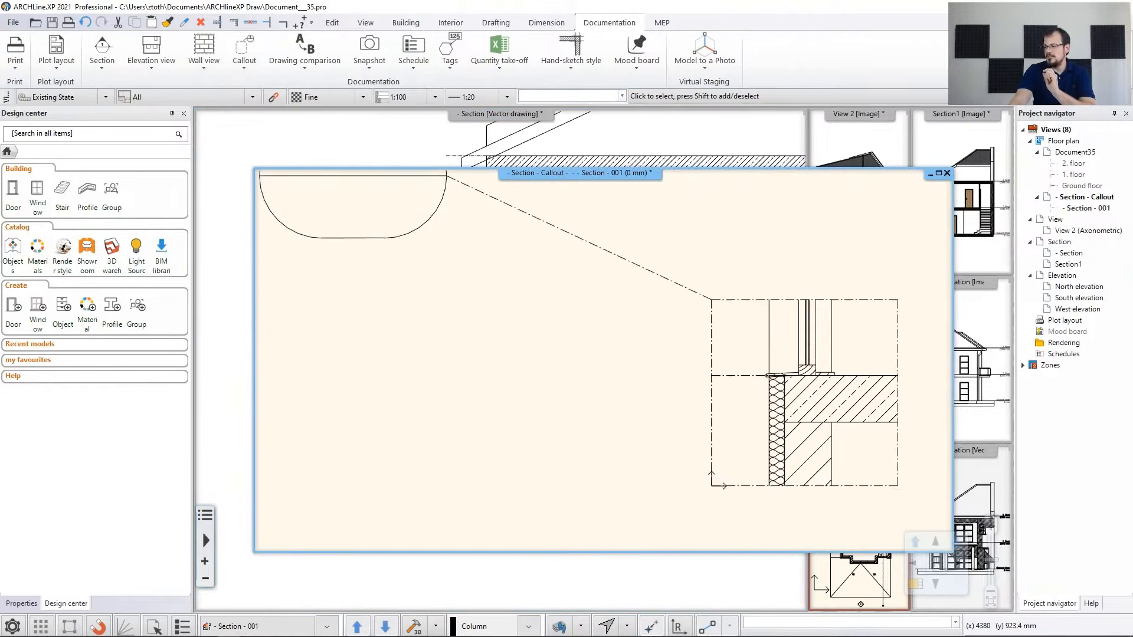
{"action": "middle_click_drag", "start_coordinate": [724, 361], "coordinate": [627, 330]}
{"action": "scroll", "coordinate": [691, 351], "scroll_direction": "up", "scroll_amount": 2}
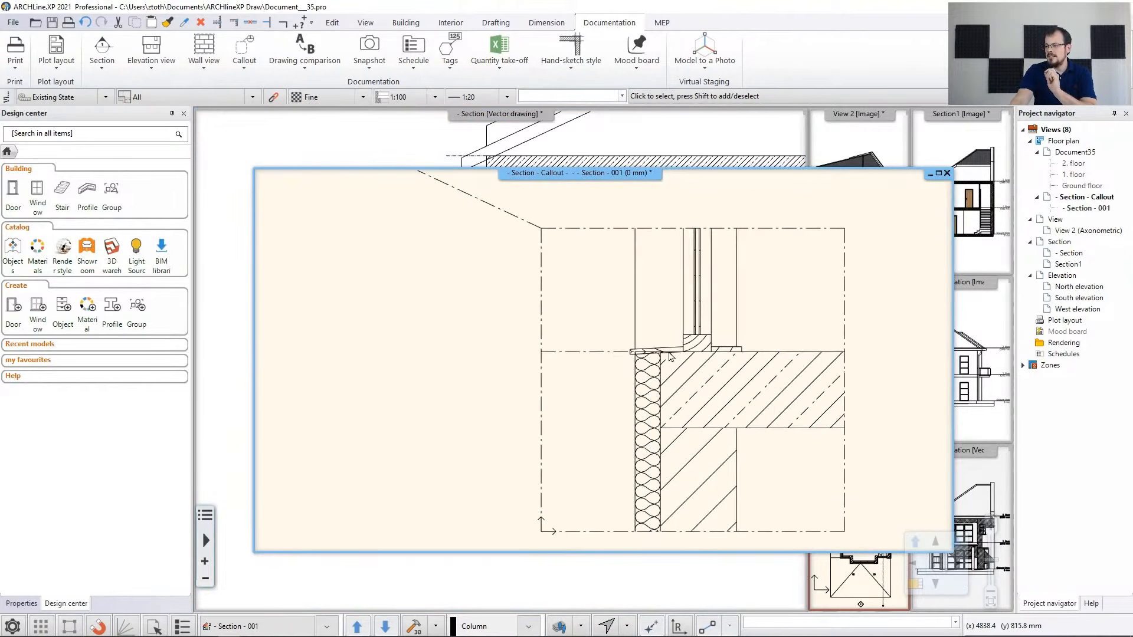
{"action": "scroll", "coordinate": [671, 356], "scroll_direction": "down", "scroll_amount": 4}
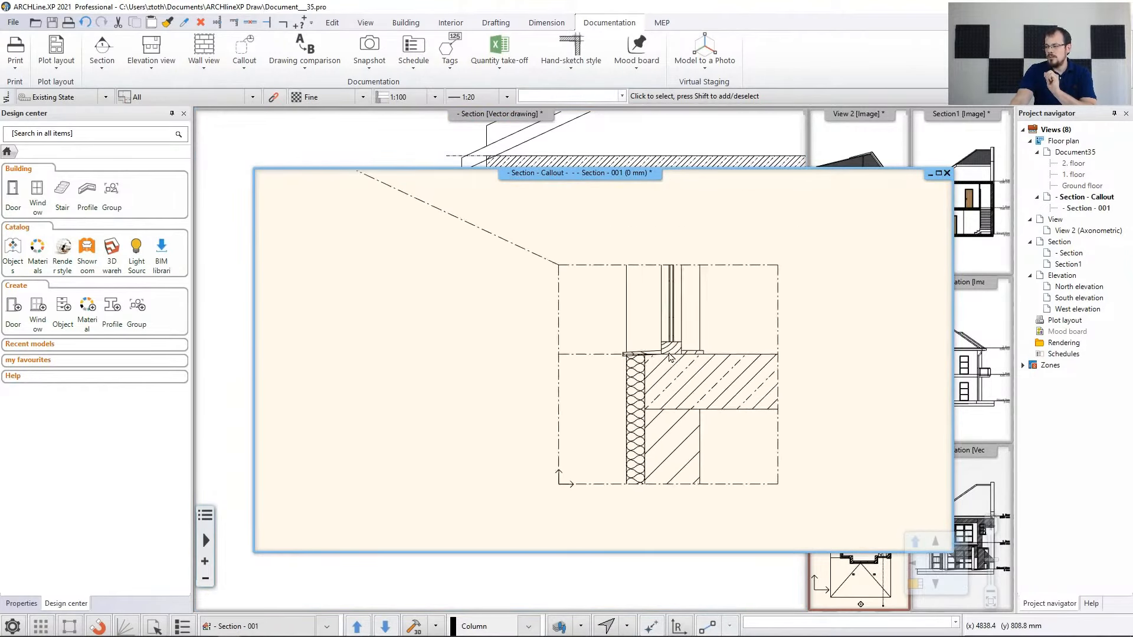
{"action": "left_click", "coordinate": [385, 141]}
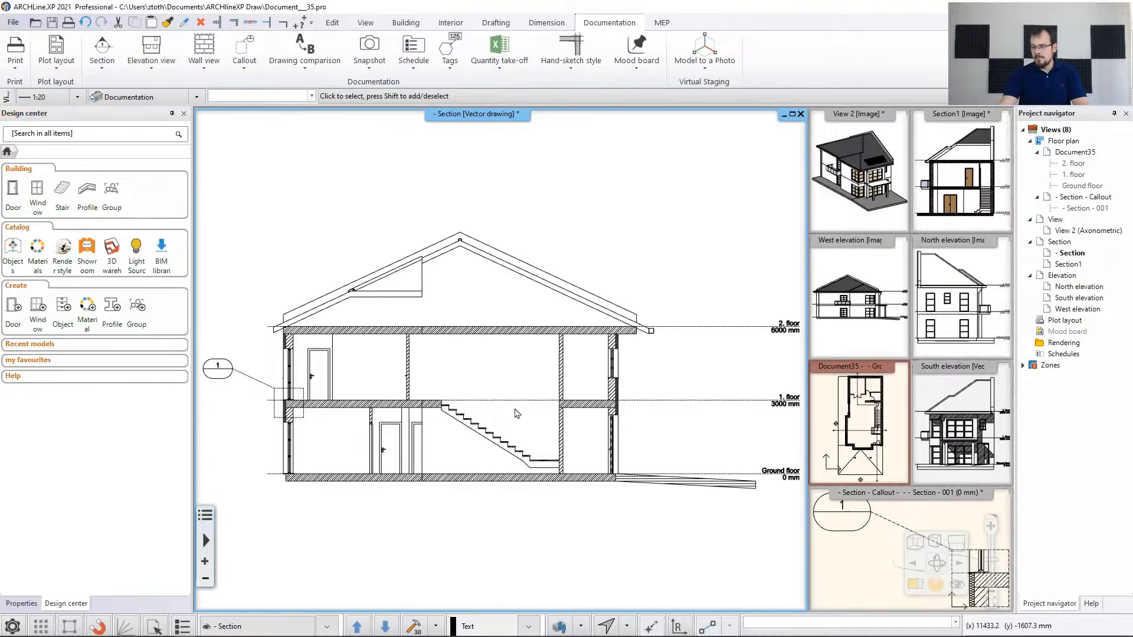
Add an upper Reinforced_concrete layer to the first-floor slab's layer structure and set its thickness to -100 mm
{"action": "scroll", "coordinate": [449, 356], "scroll_direction": "up", "scroll_amount": 4}
{"action": "scroll", "coordinate": [448, 356], "scroll_direction": "up", "scroll_amount": 3}
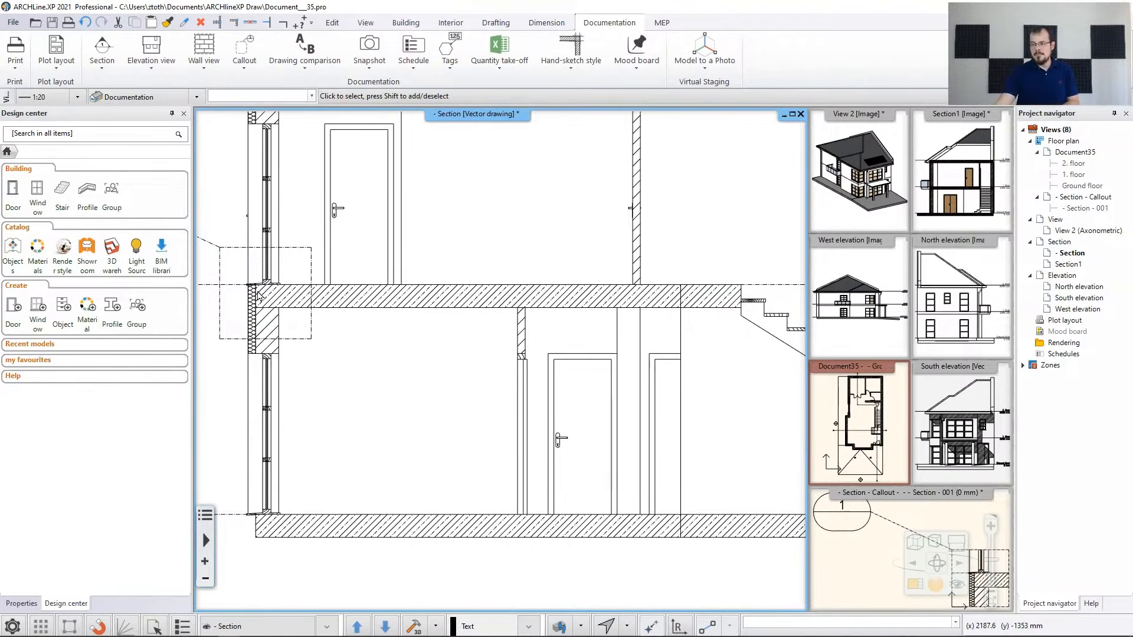
{"action": "left_click", "coordinate": [365, 302]}
{"action": "scroll", "coordinate": [369, 304], "scroll_direction": "down", "scroll_amount": 2}
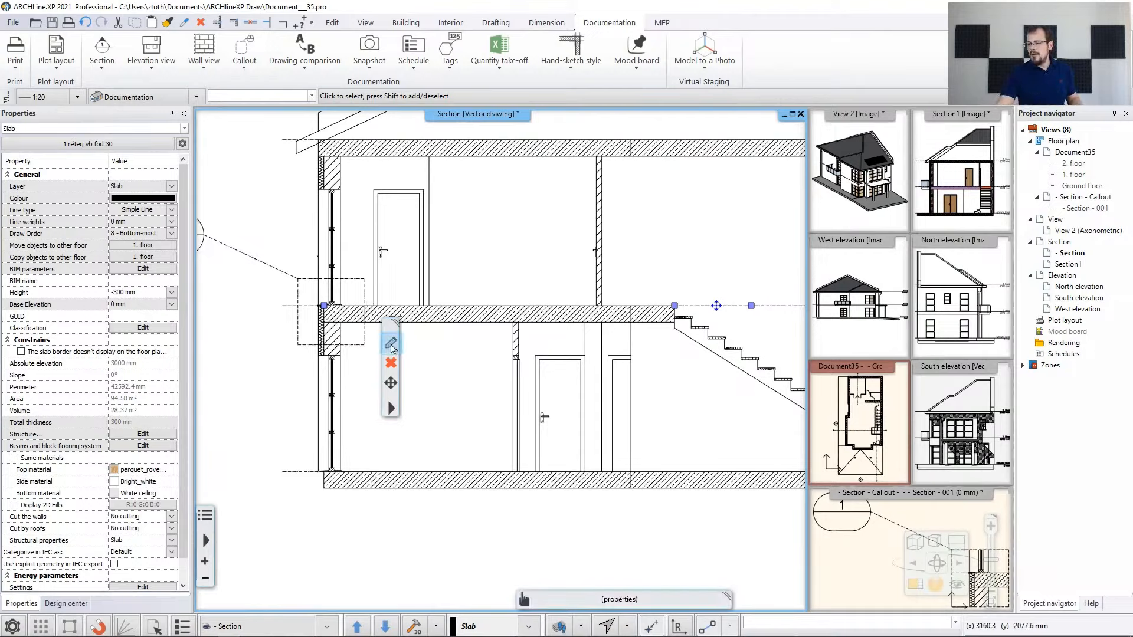
{"action": "left_click", "coordinate": [391, 343]}
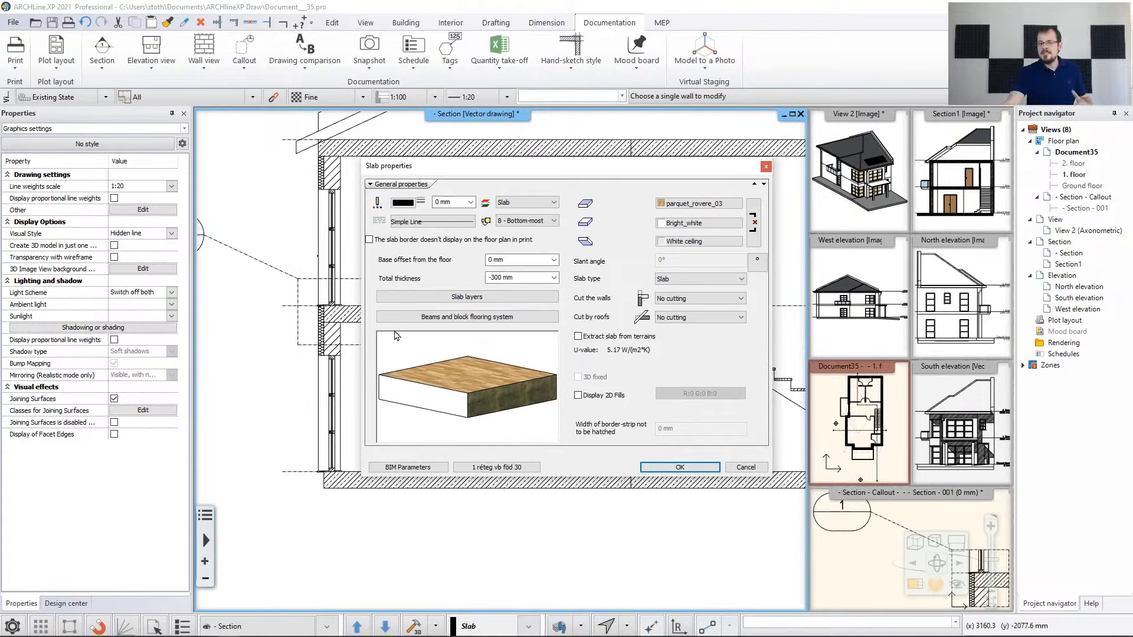
{"action": "left_click", "coordinate": [430, 299]}
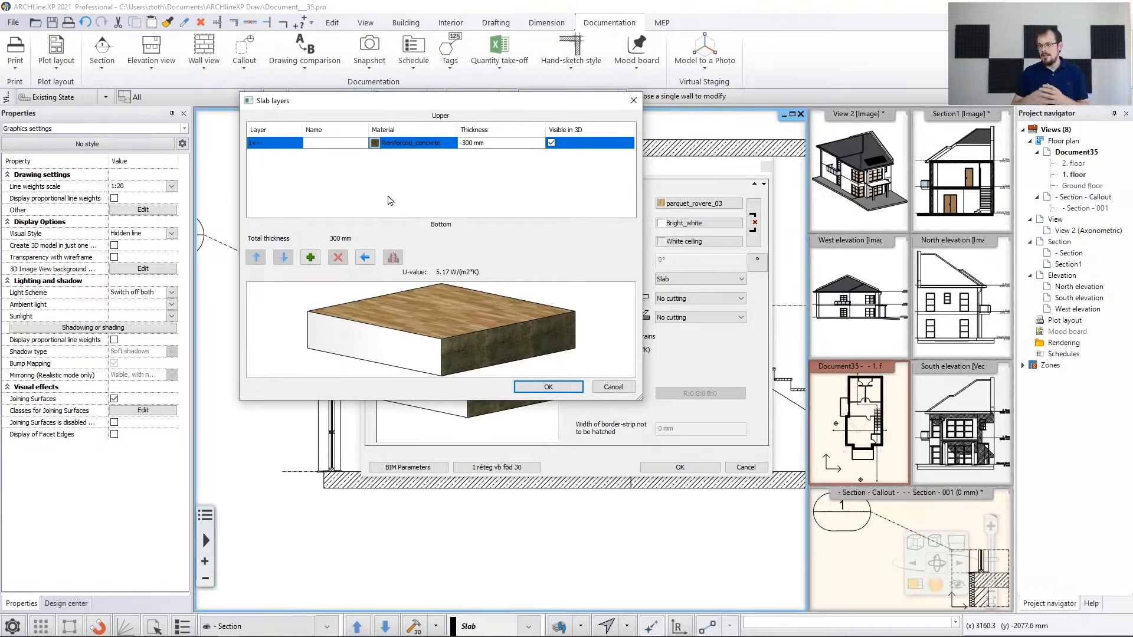
{"action": "left_click", "coordinate": [312, 258]}
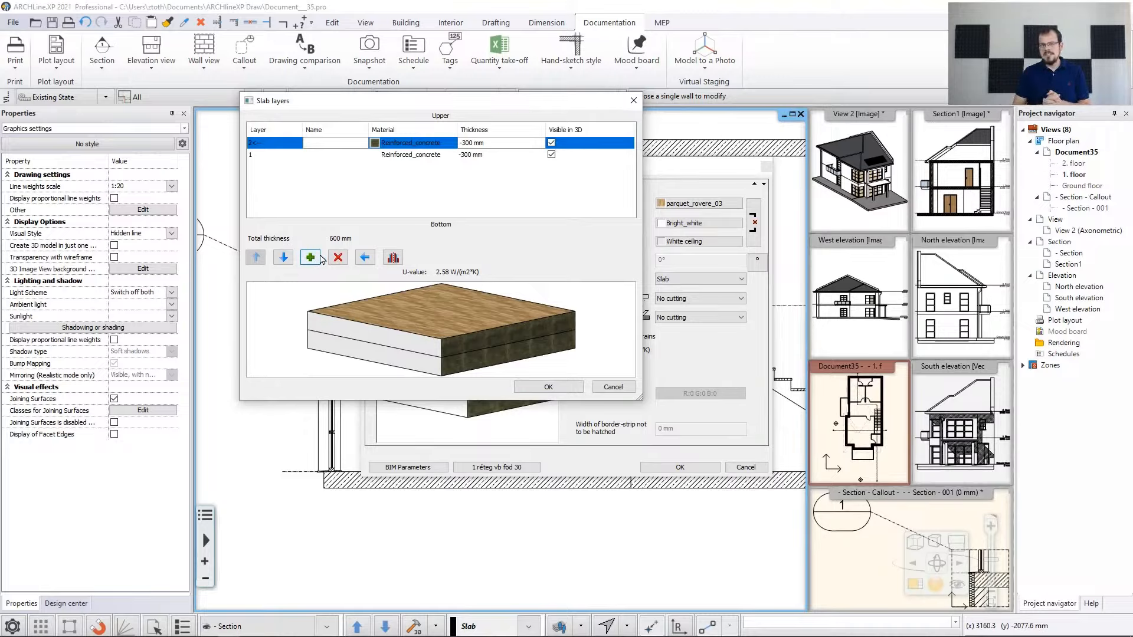
{"action": "left_click", "coordinate": [471, 143]}
{"action": "key", "text": "BackSpace"}
{"action": "key", "text": "BackSpace"}
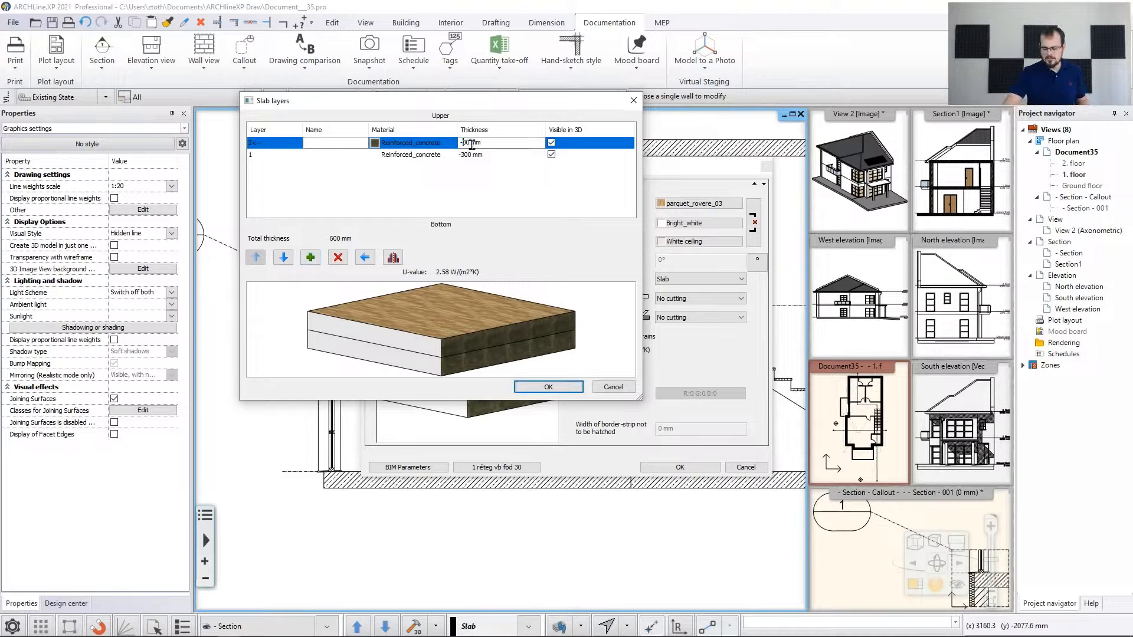
{"action": "type", "text": "10"}
{"action": "left_click", "coordinate": [467, 188]}
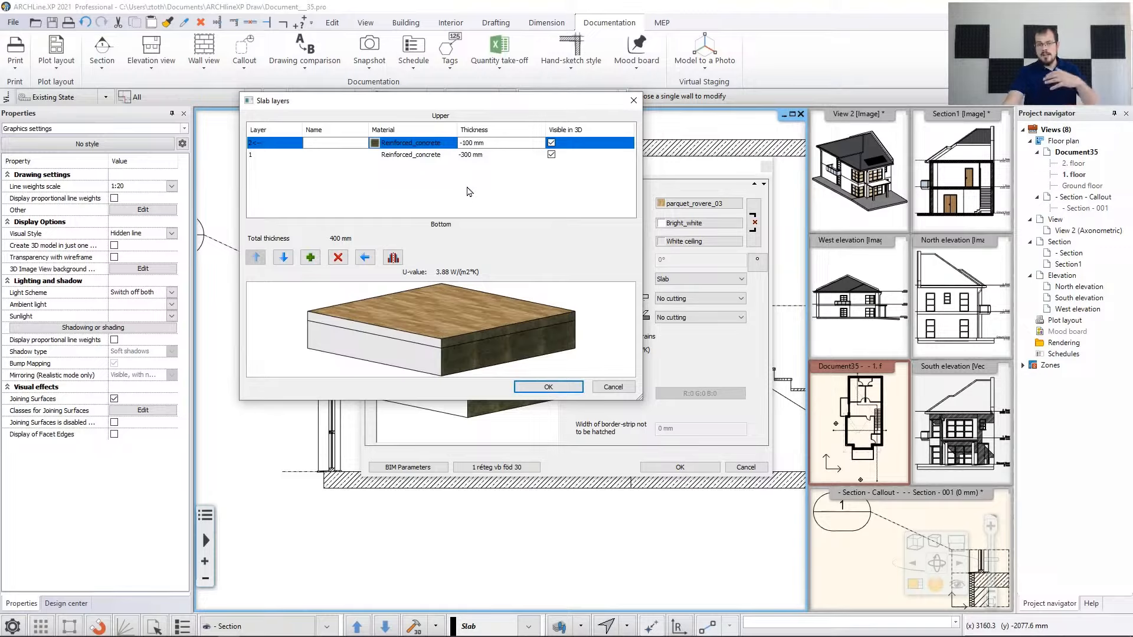
Set the thickness of the slab's lower Reinforced_concrete layer to -200 mm
{"action": "left_click", "coordinate": [466, 156]}
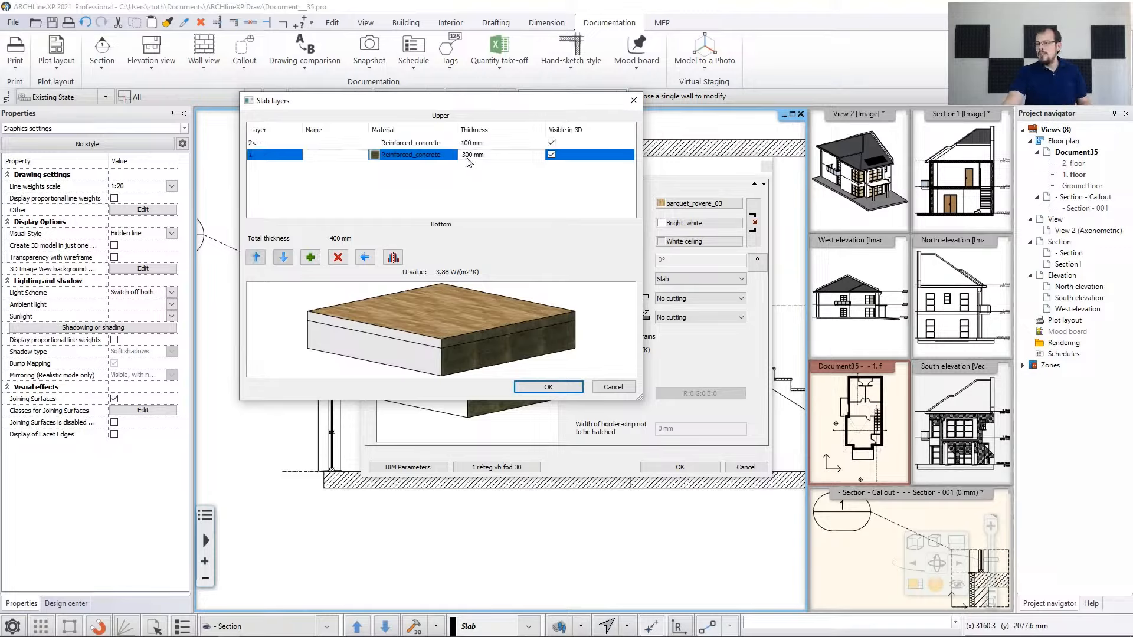
{"action": "key", "text": "BackSpace"}
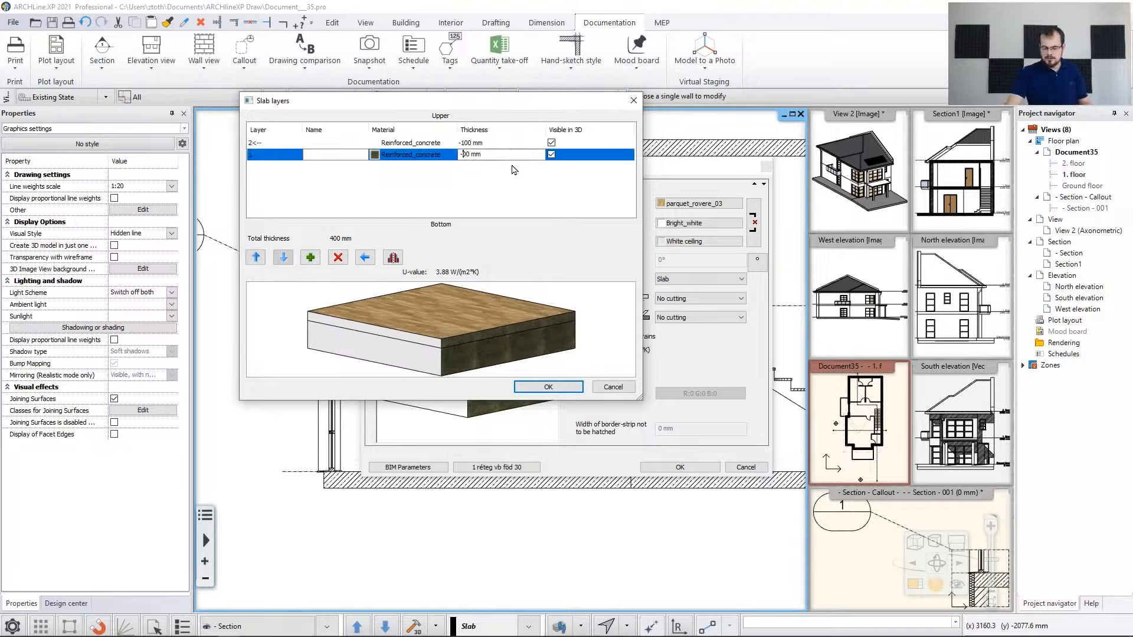
{"action": "type", "text": "2"}
{"action": "left_click", "coordinate": [482, 182]}
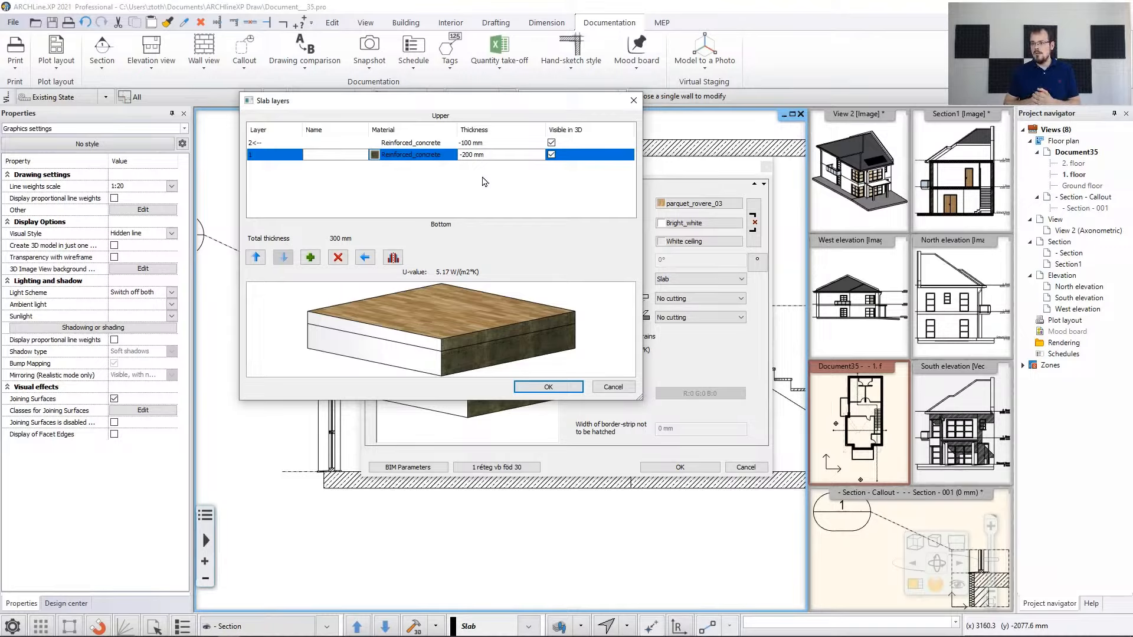
Search the whole material library for "prefa" and assign the speckled grey Prefab concrete to the slab's upper layer
{"action": "left_click", "coordinate": [425, 146]}
{"action": "left_click", "coordinate": [375, 143]}
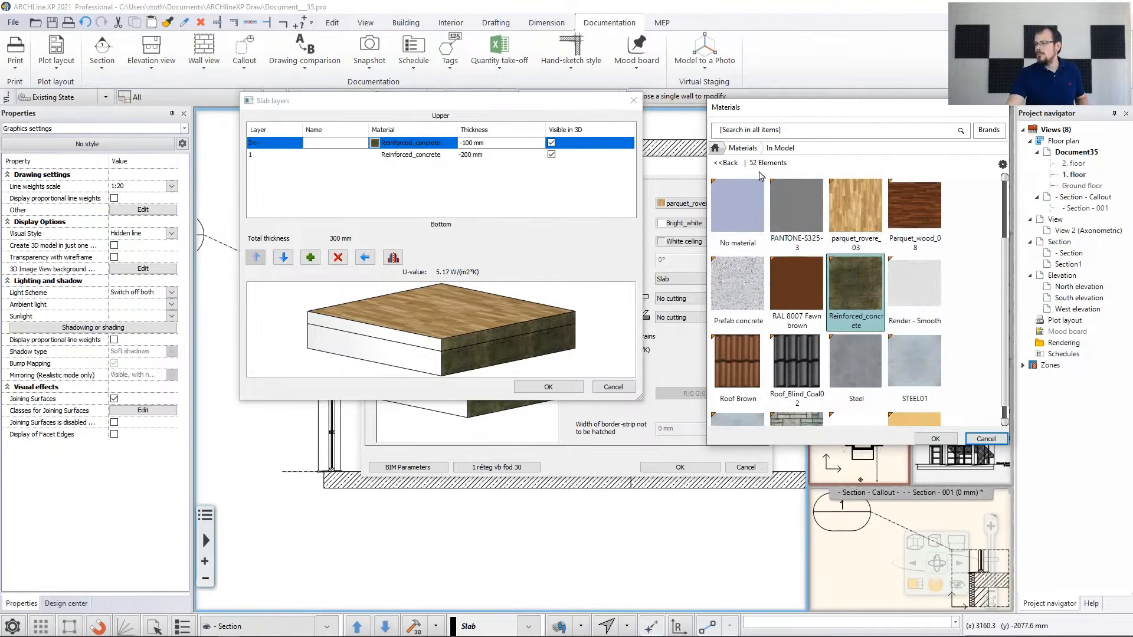
{"action": "left_click", "coordinate": [741, 150]}
{"action": "left_click", "coordinate": [779, 132]}
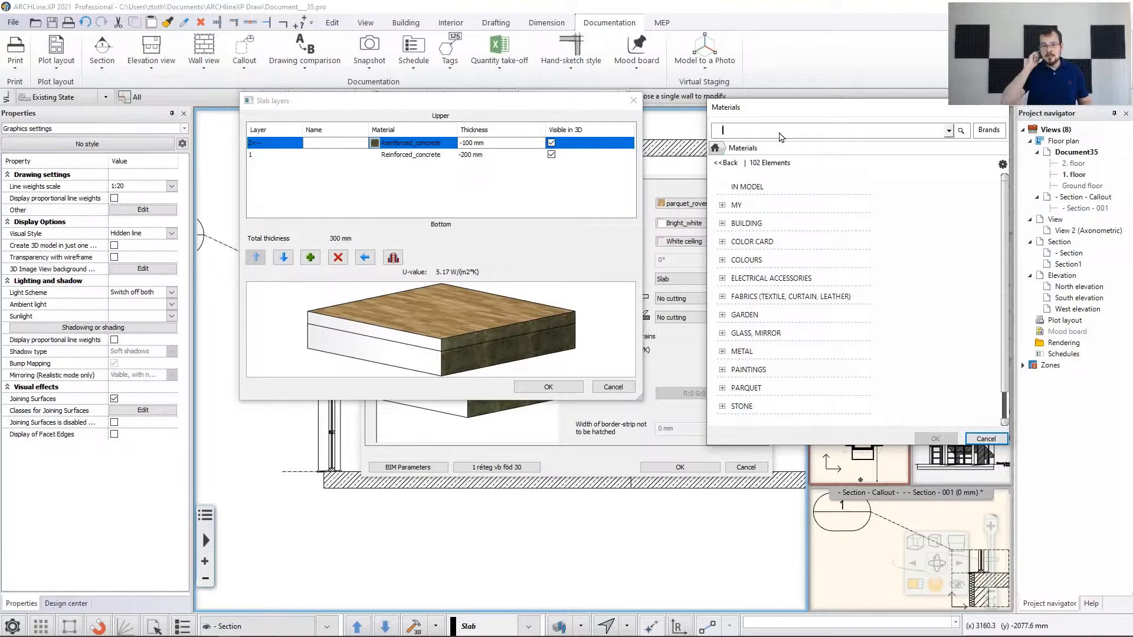
{"action": "type", "text": "prefa"}
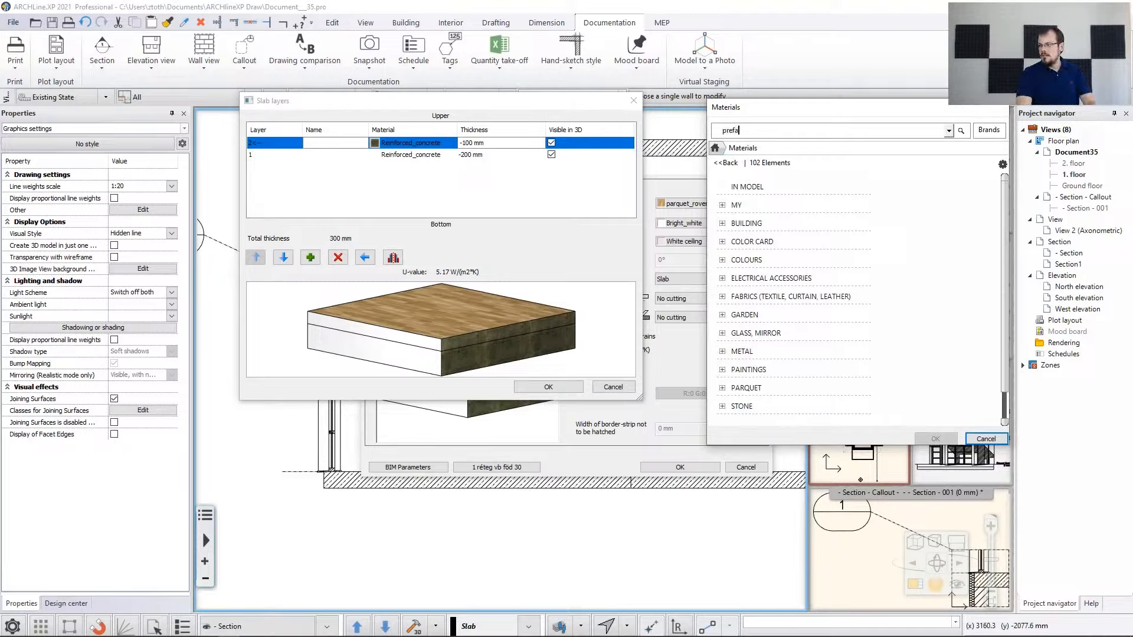
{"action": "key", "text": "Return"}
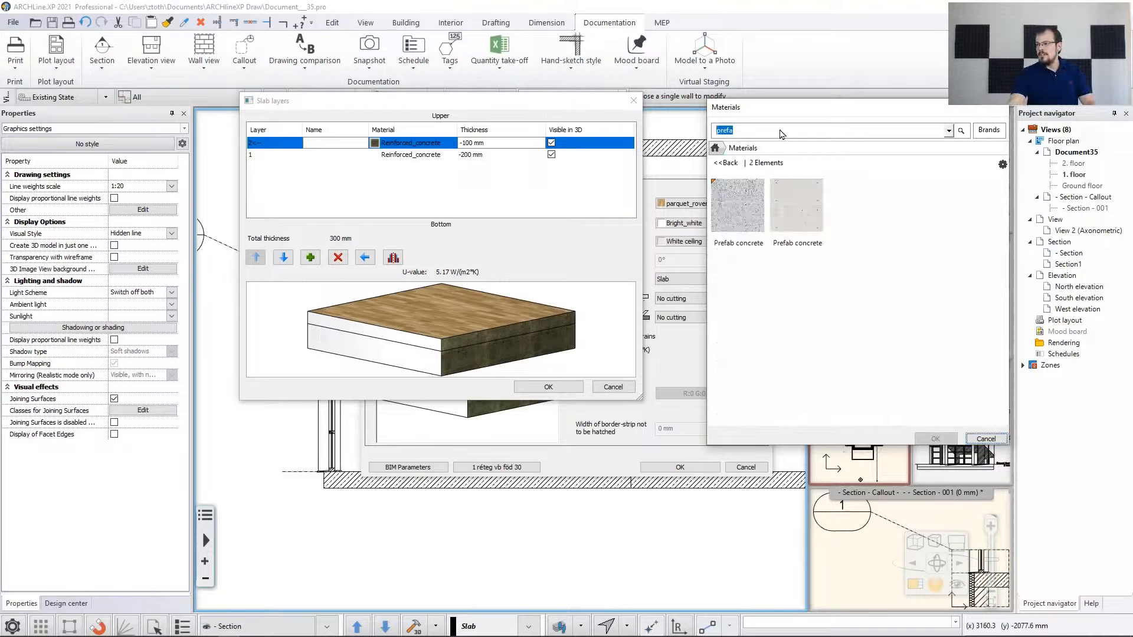
{"action": "left_click", "coordinate": [749, 201]}
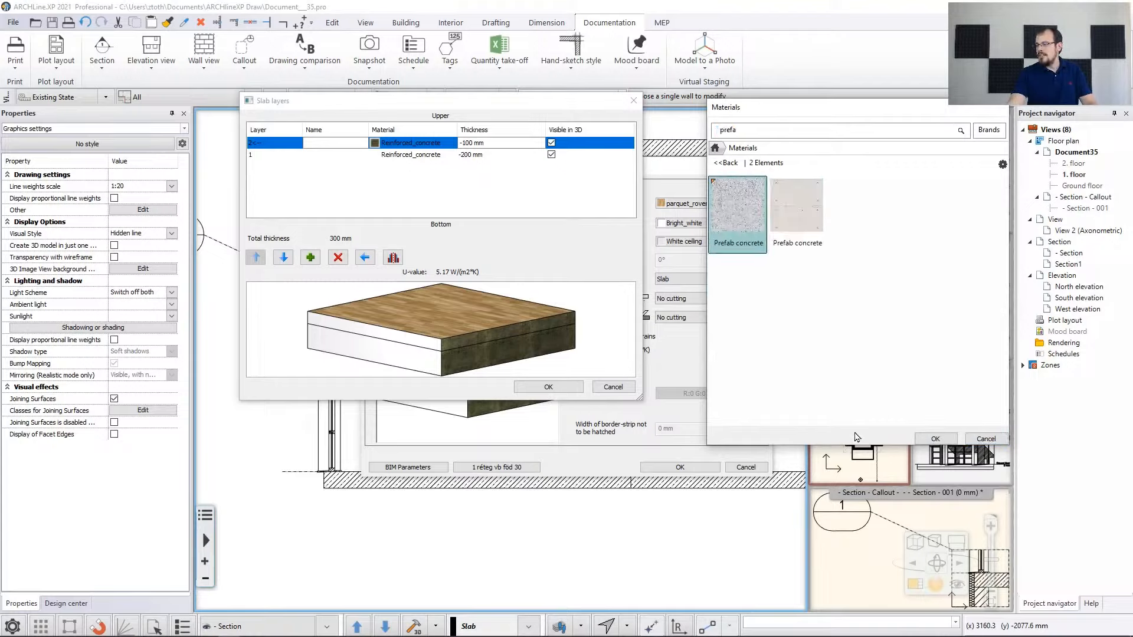
{"action": "left_click", "coordinate": [935, 438]}
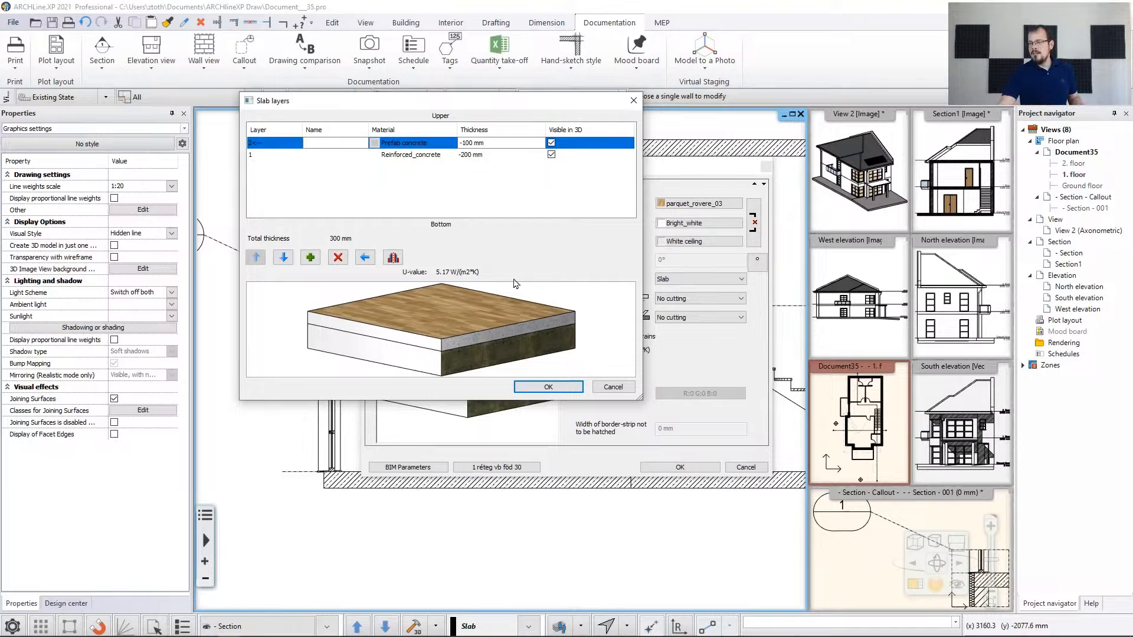
Change the Prefab concrete material's section hatch pattern to Concrete ISO
{"action": "left_click", "coordinate": [374, 142]}
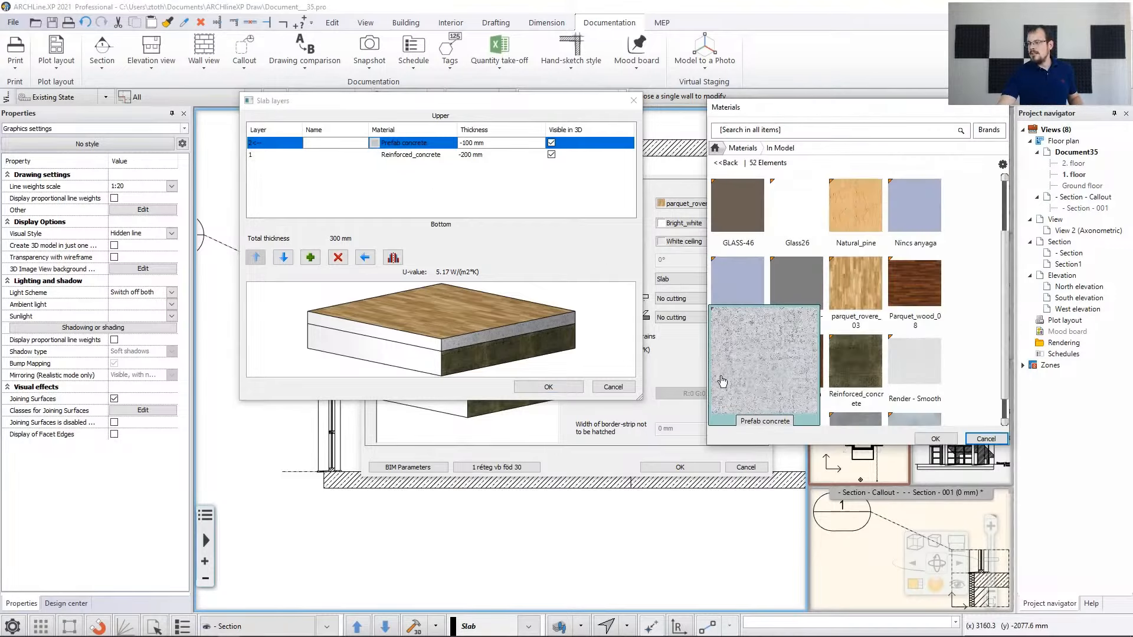
{"action": "left_click", "coordinate": [1003, 165]}
{"action": "left_click", "coordinate": [963, 171]}
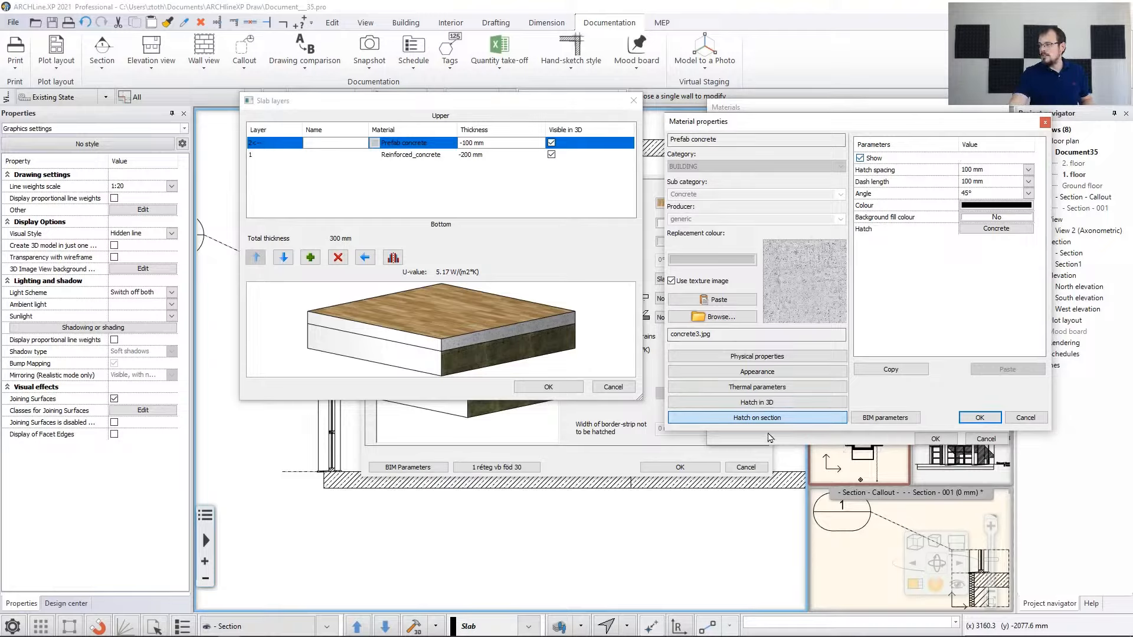
{"action": "left_click", "coordinate": [1009, 229]}
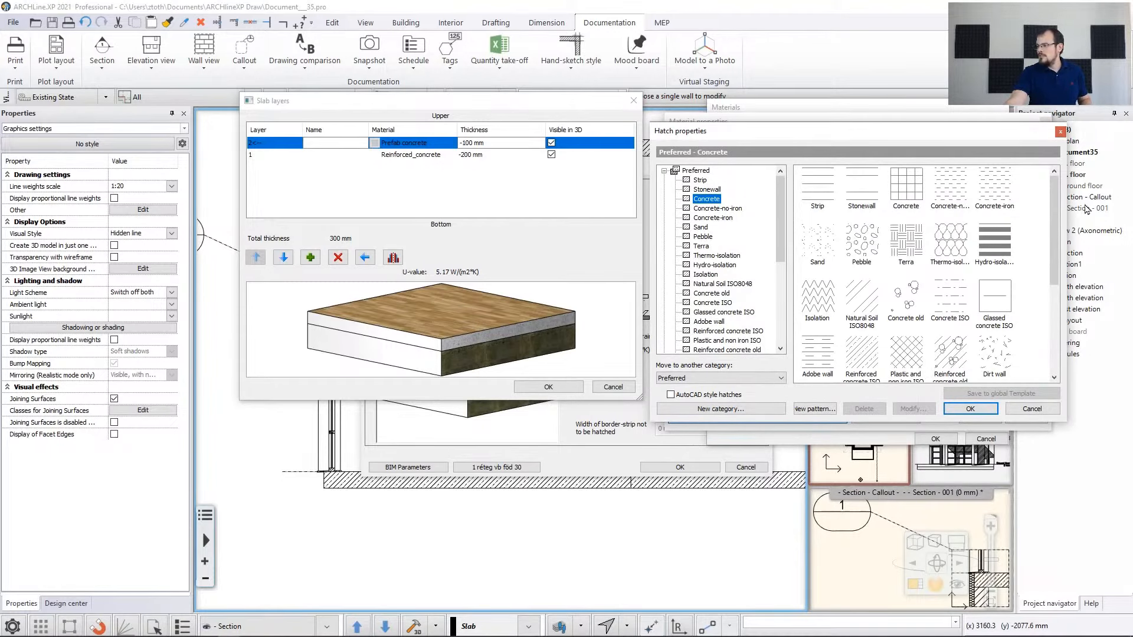
{"action": "left_click", "coordinate": [953, 307]}
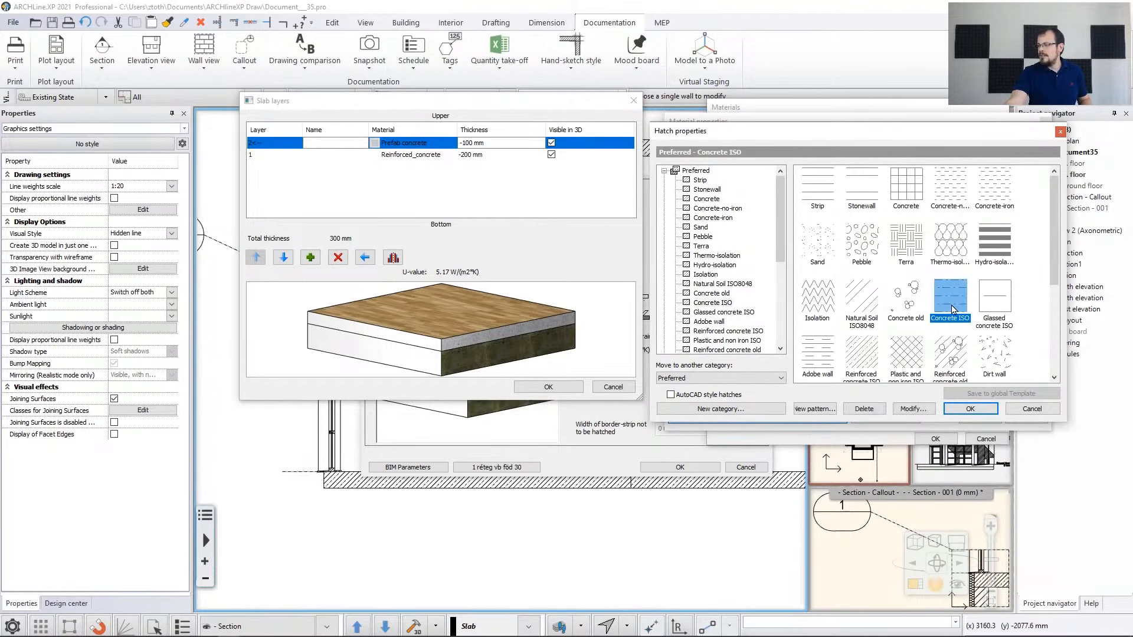
{"action": "left_click", "coordinate": [970, 408]}
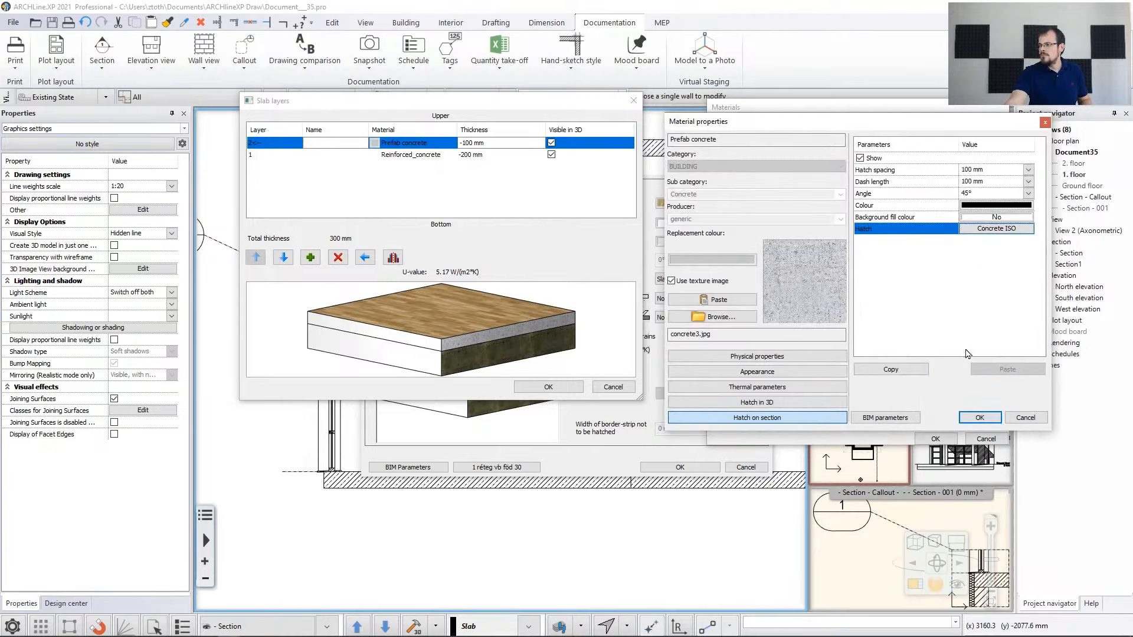
Set the Prefab concrete section hatch to a spacing of 300 mm and a dash length of 300 mm, and accept the material
{"action": "left_click", "coordinate": [972, 170]}
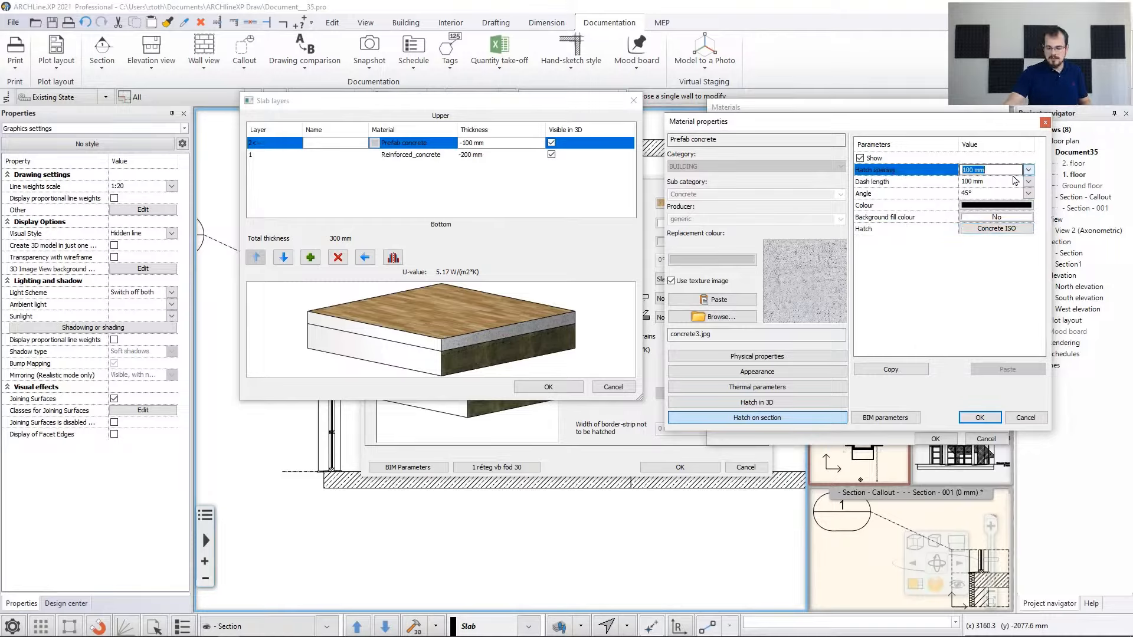
{"action": "type", "text": "300"}
{"action": "left_click", "coordinate": [1003, 186]}
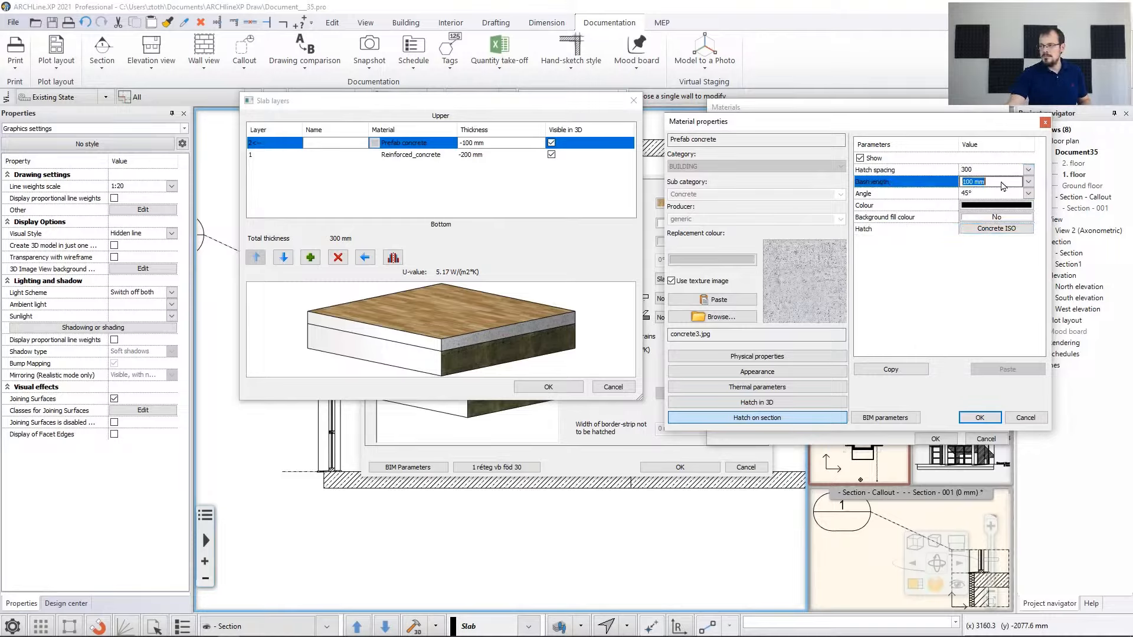
{"action": "type", "text": "300"}
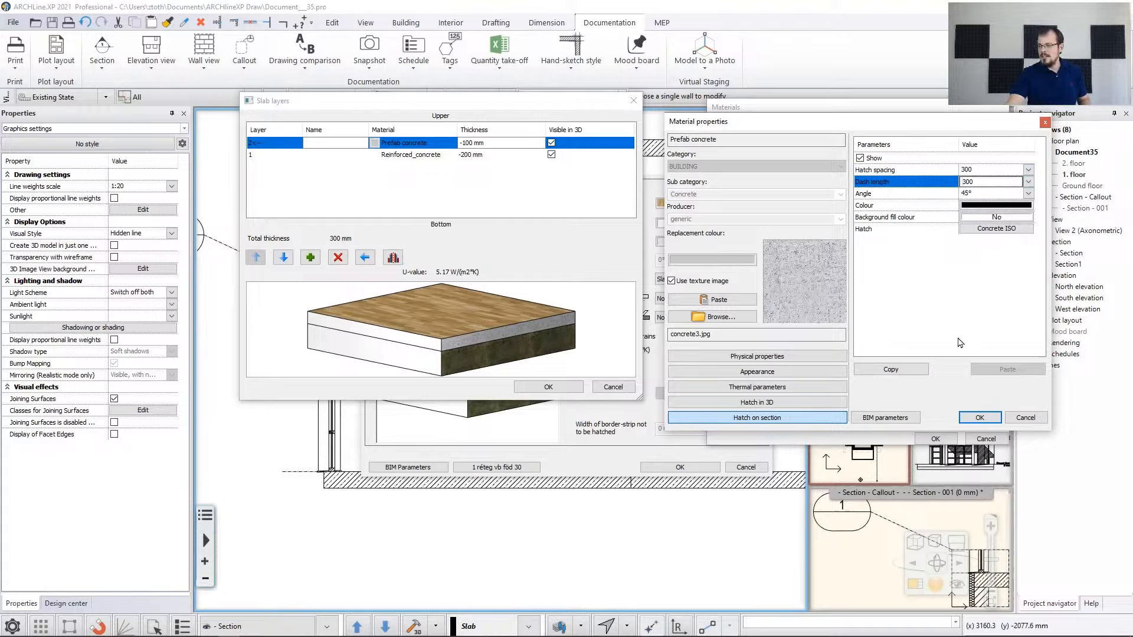
{"action": "left_click", "coordinate": [979, 417]}
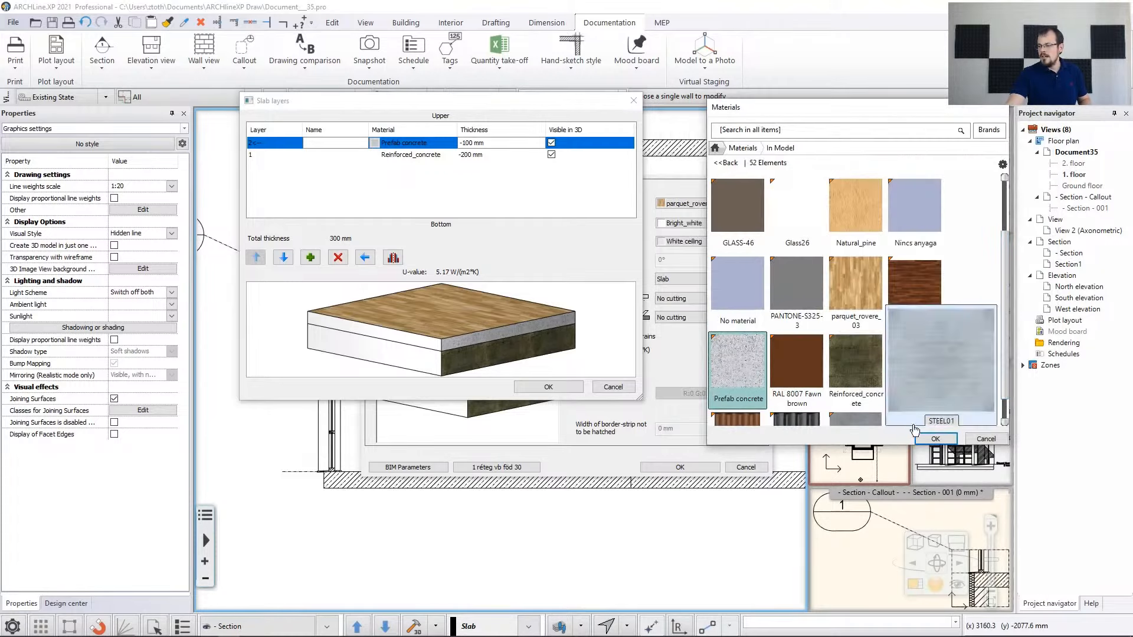
{"action": "left_click", "coordinate": [931, 438]}
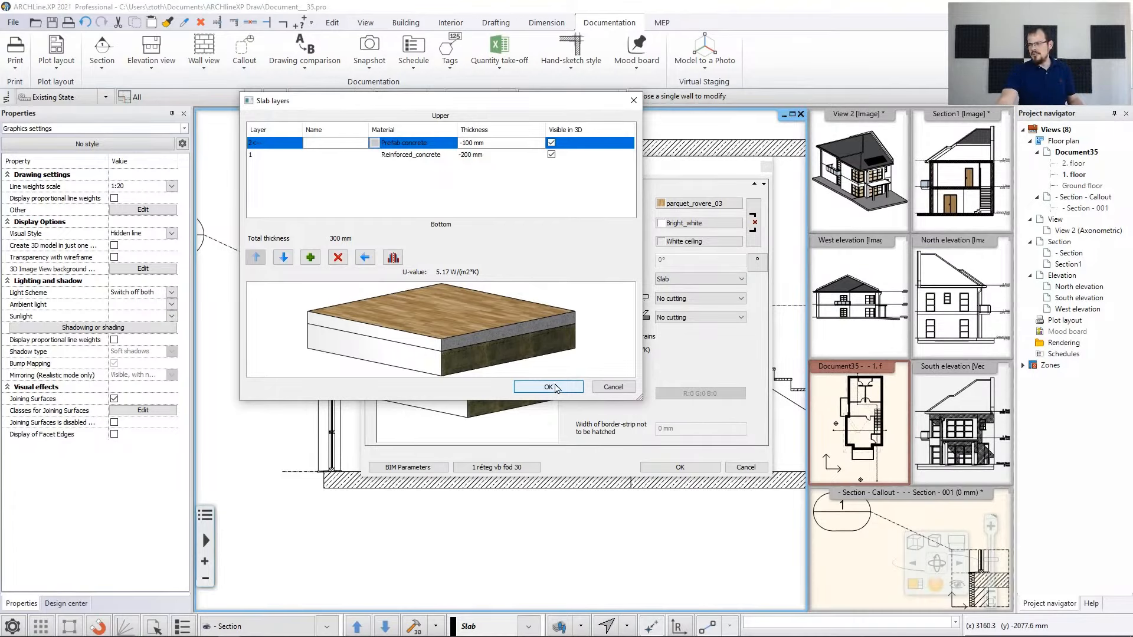
Apply the two-layer structure to the first-floor slab and update the section drawing to inspect the slab across to the staircase
{"action": "left_click", "coordinate": [555, 388]}
{"action": "left_click", "coordinate": [680, 466]}
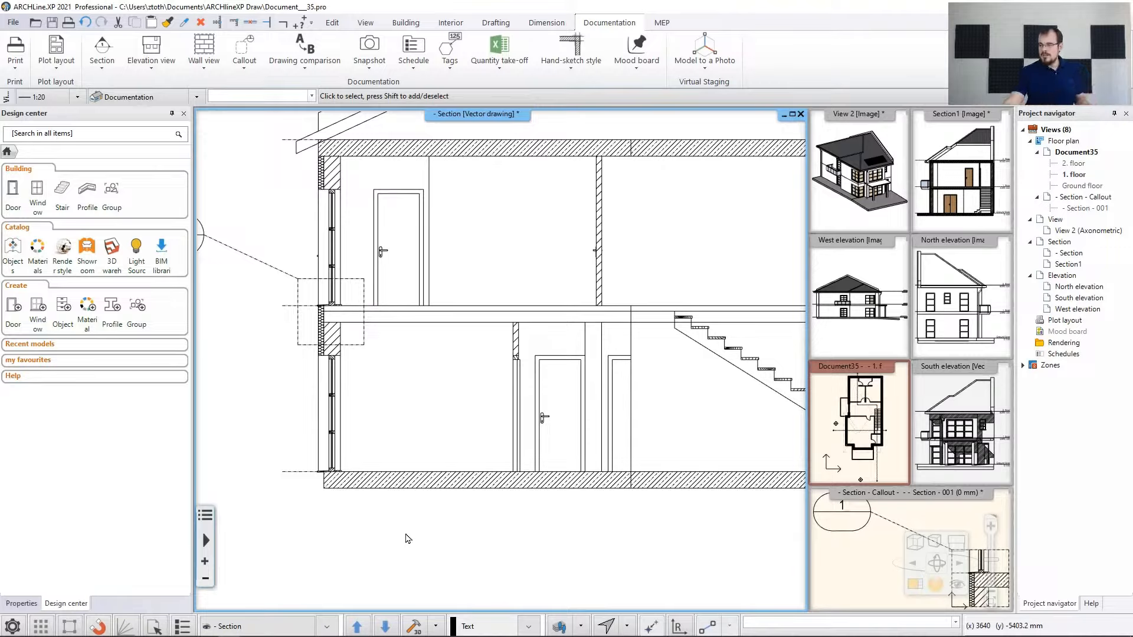
{"action": "left_click", "coordinate": [414, 626]}
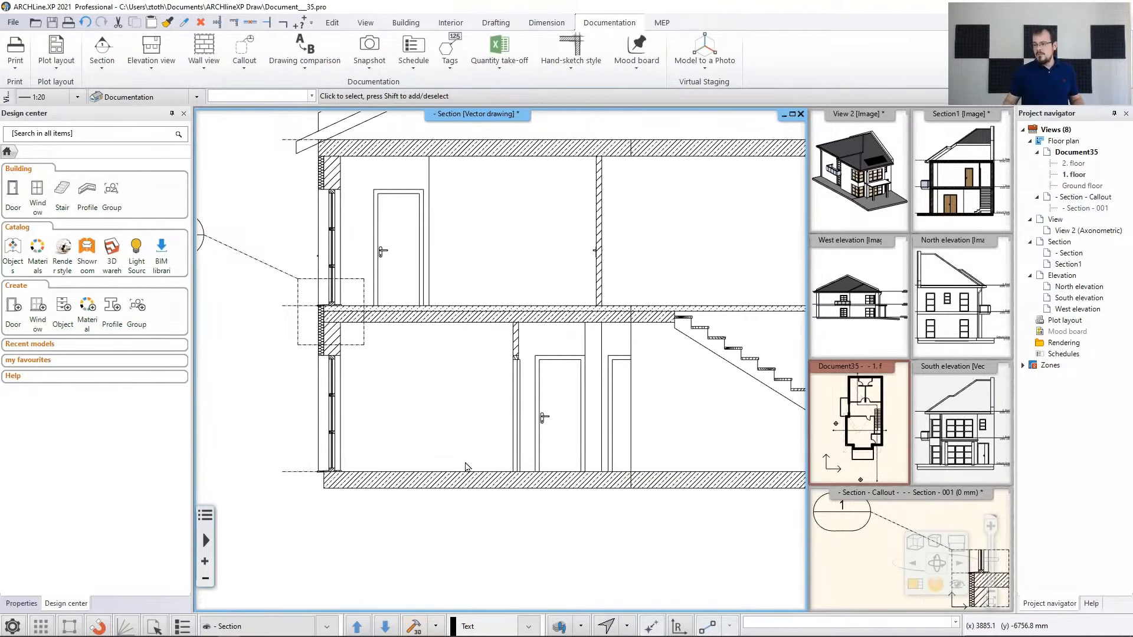
{"action": "scroll", "coordinate": [466, 467], "scroll_direction": "up", "scroll_amount": 5}
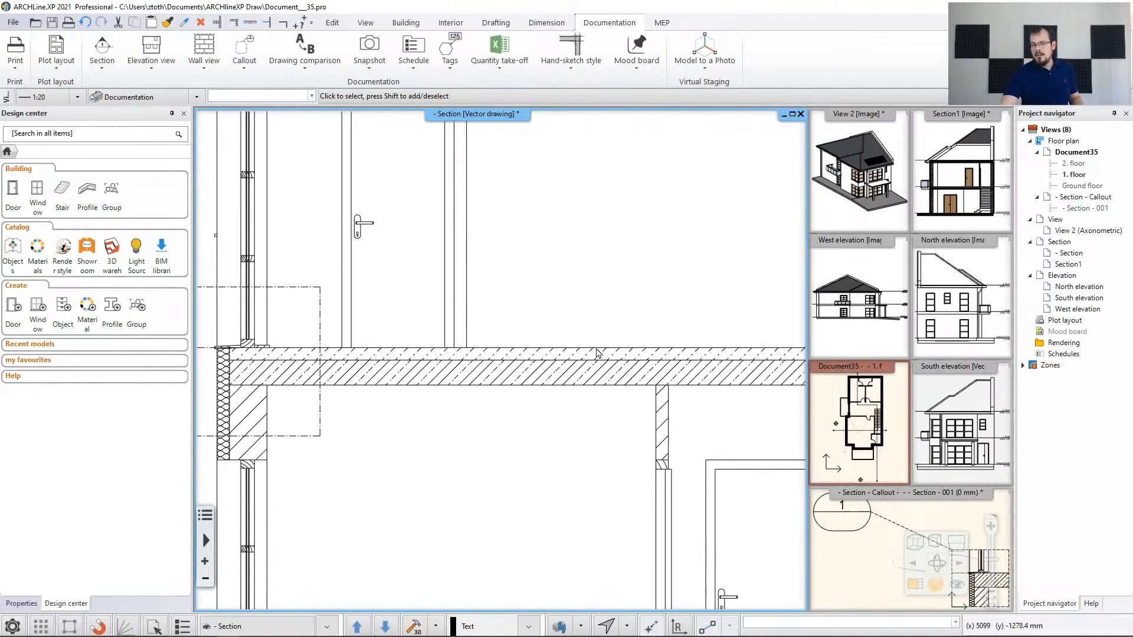
{"action": "middle_click_drag", "start_coordinate": [490, 348], "coordinate": [332, 339]}
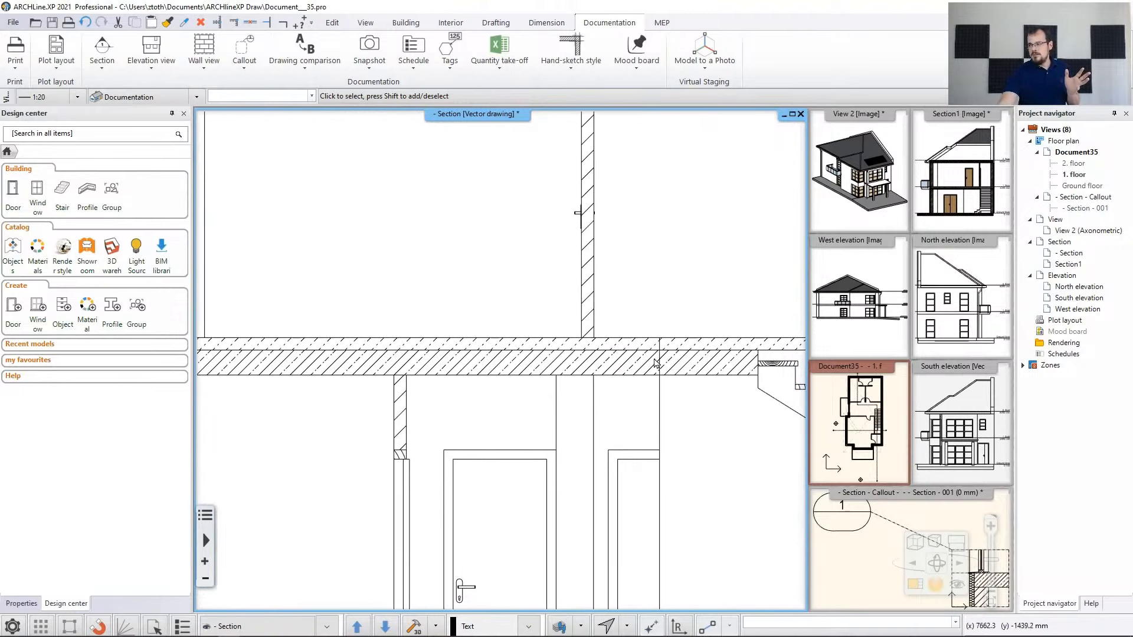
{"action": "middle_click_drag", "start_coordinate": [653, 358], "coordinate": [375, 348]}
{"action": "scroll", "coordinate": [655, 363], "scroll_direction": "down", "scroll_amount": 4}
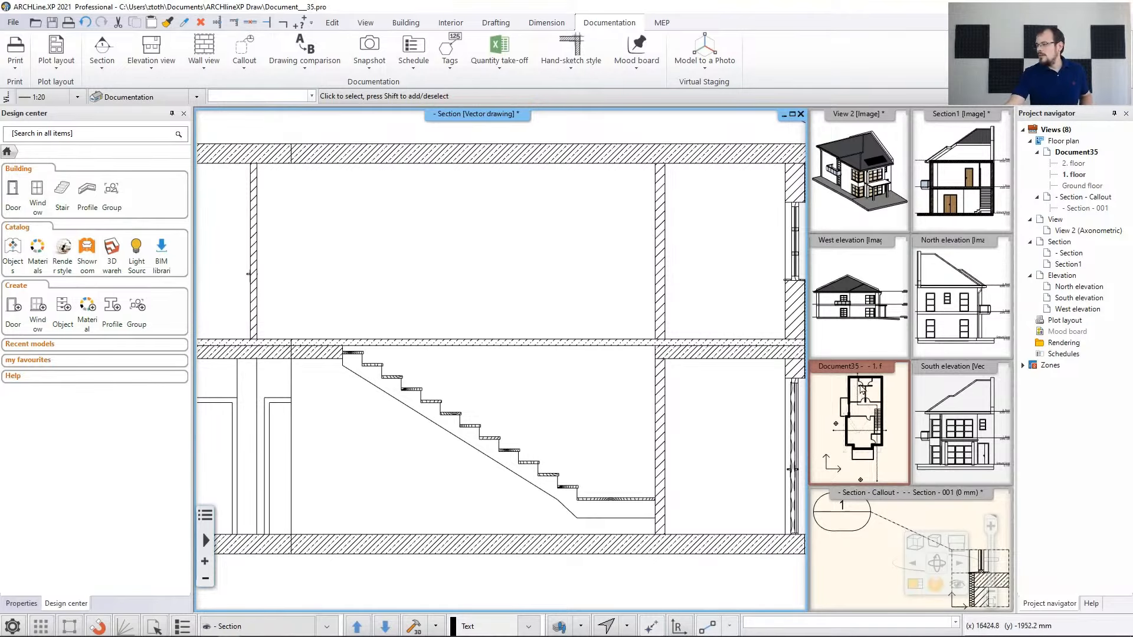
Switch to the 1. floor plan and select the slab lying under the exterior wall beside the staircase
{"action": "left_click", "coordinate": [835, 389]}
{"action": "left_click", "coordinate": [919, 587]}
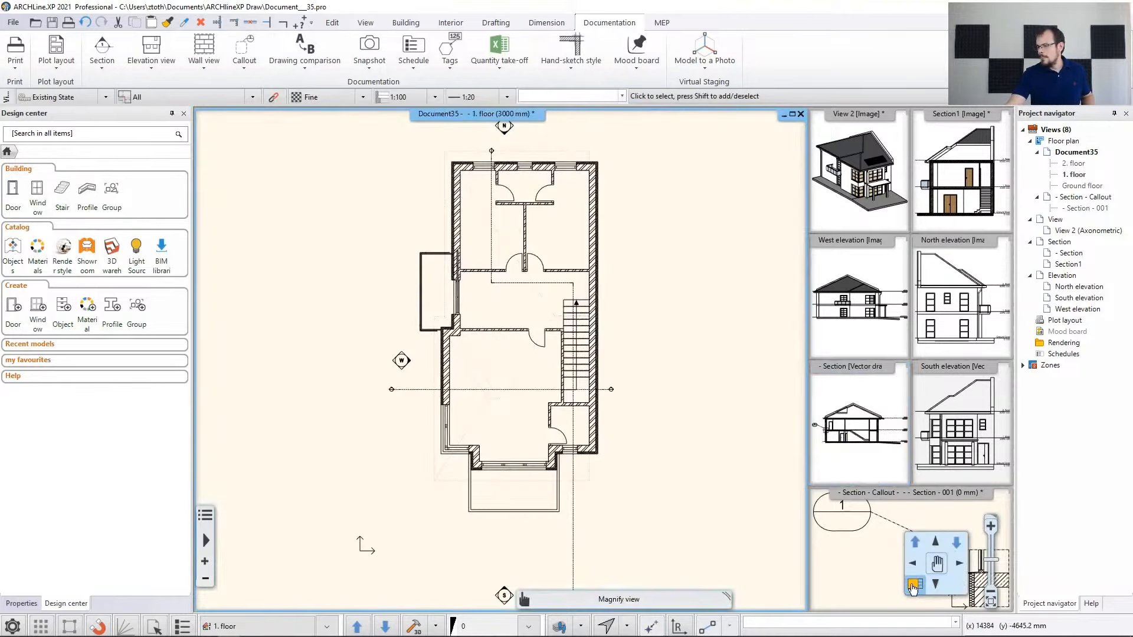
{"action": "scroll", "coordinate": [616, 351], "scroll_direction": "up", "scroll_amount": 4}
{"action": "middle_click_drag", "start_coordinate": [554, 348], "coordinate": [612, 367]}
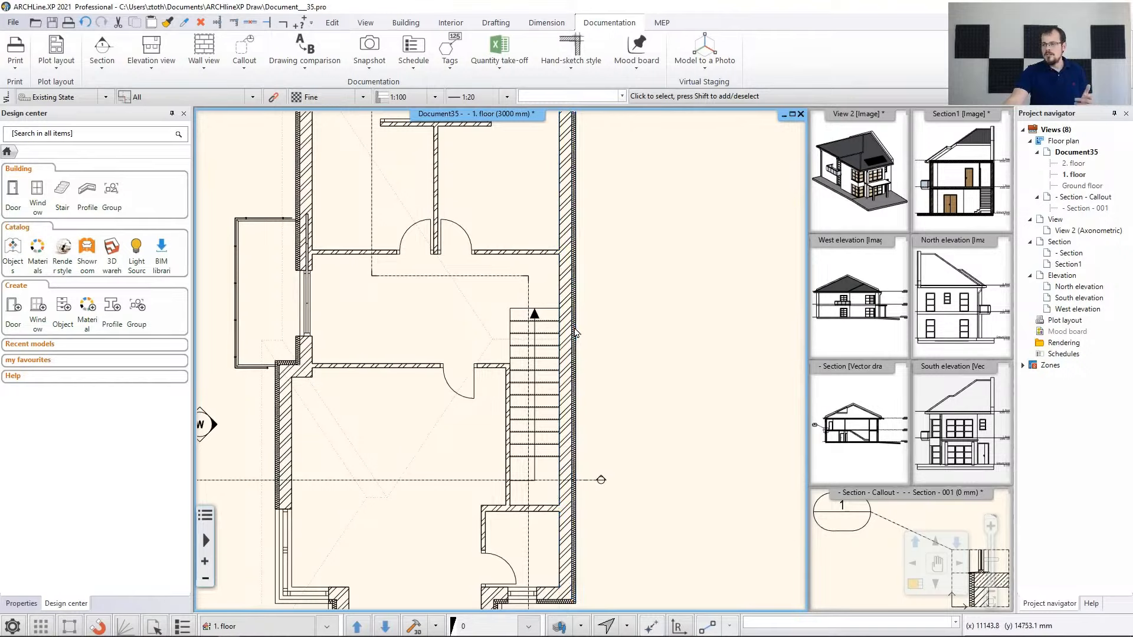
{"action": "left_click", "coordinate": [574, 328]}
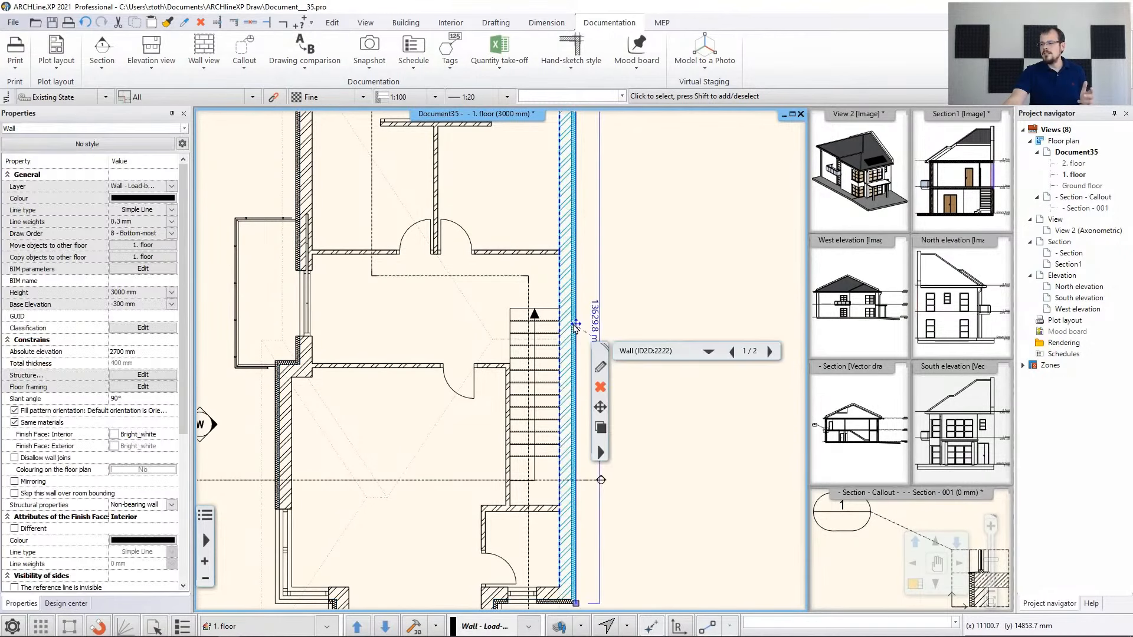
{"action": "scroll", "coordinate": [575, 324], "scroll_direction": "down", "scroll_amount": 2}
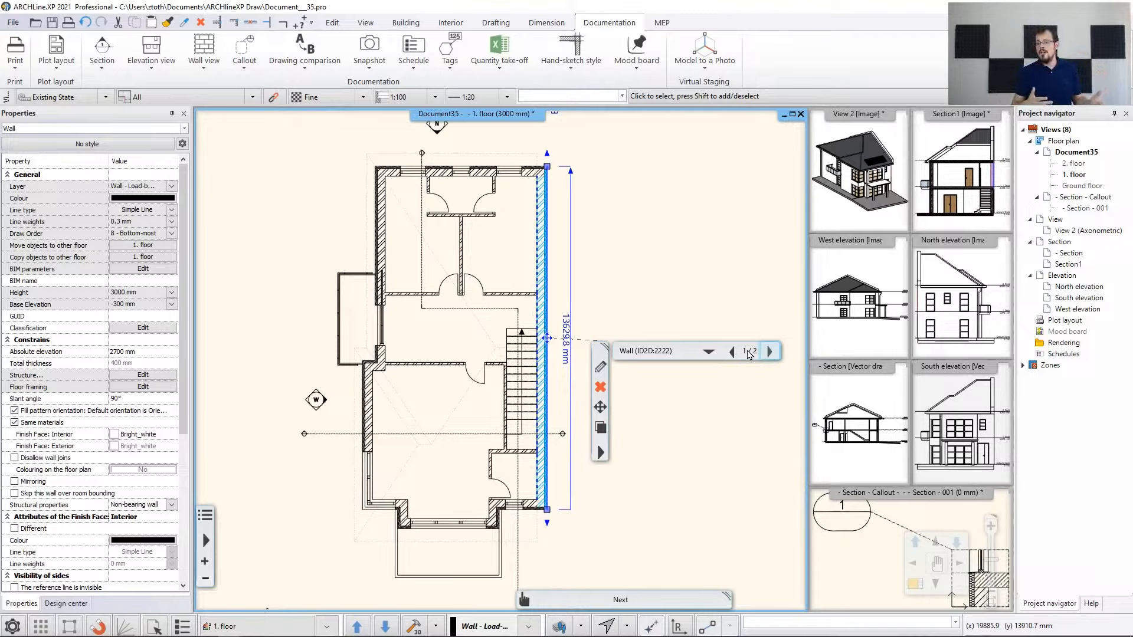
{"action": "left_click", "coordinate": [708, 351]}
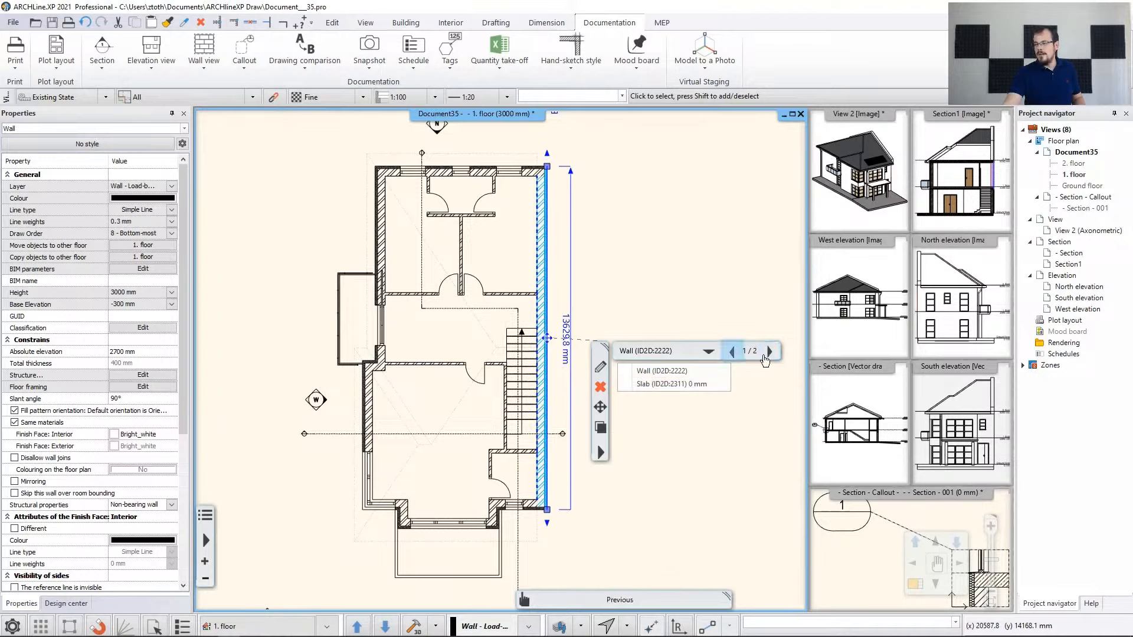
{"action": "left_click", "coordinate": [769, 352]}
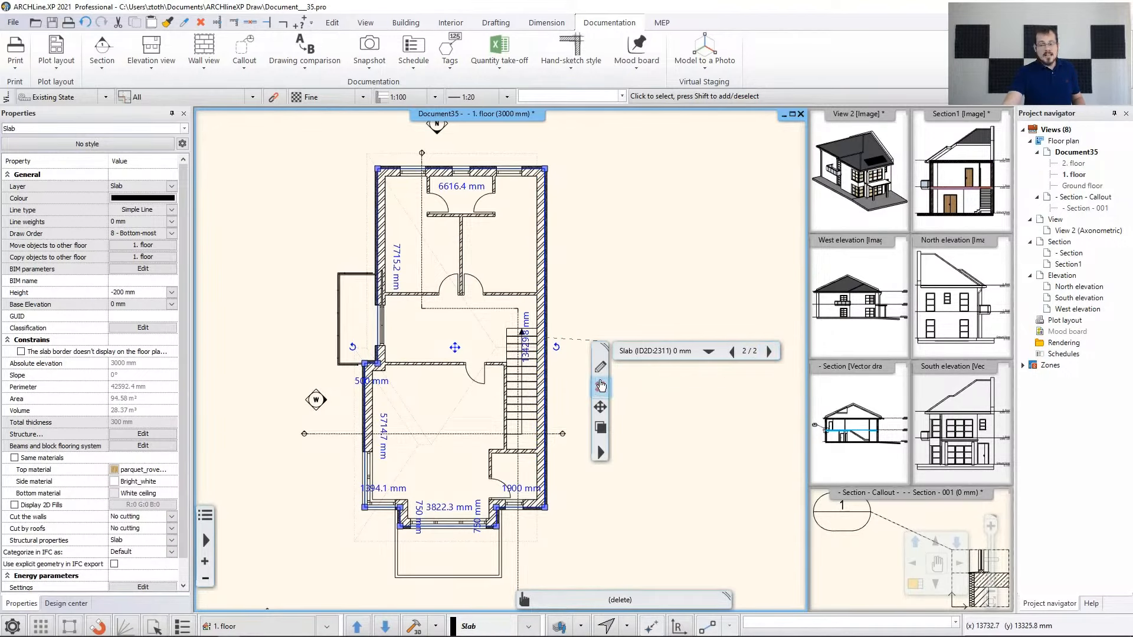
Cut a rectangular hole about 4800 mm long in the first-floor slab, tracing the stairwell's corners between the stair's upper edge and the walls
{"action": "scroll", "coordinate": [554, 329], "scroll_direction": "up", "scroll_amount": 3}
{"action": "scroll", "coordinate": [553, 329], "scroll_direction": "up", "scroll_amount": 1}
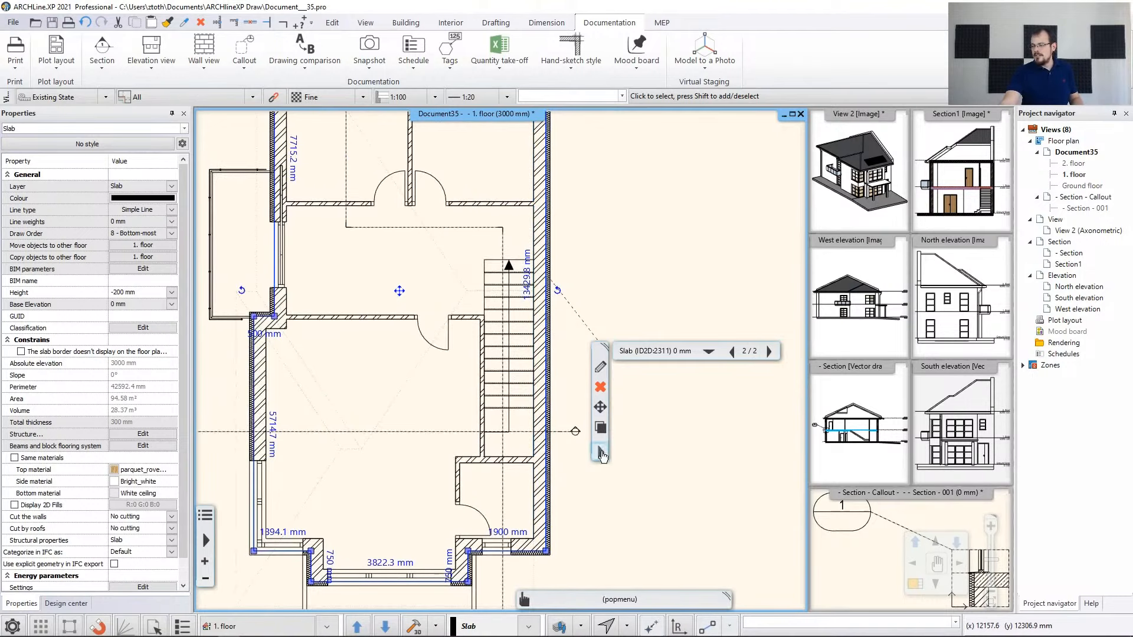
{"action": "left_click", "coordinate": [601, 453]}
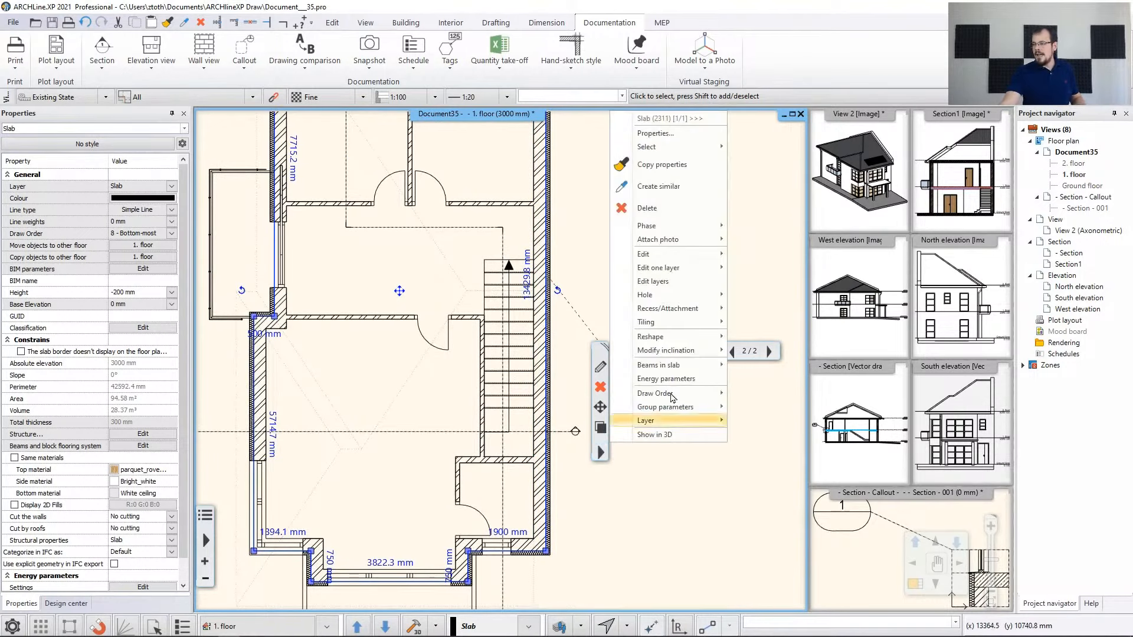
{"action": "left_click", "coordinate": [737, 300]}
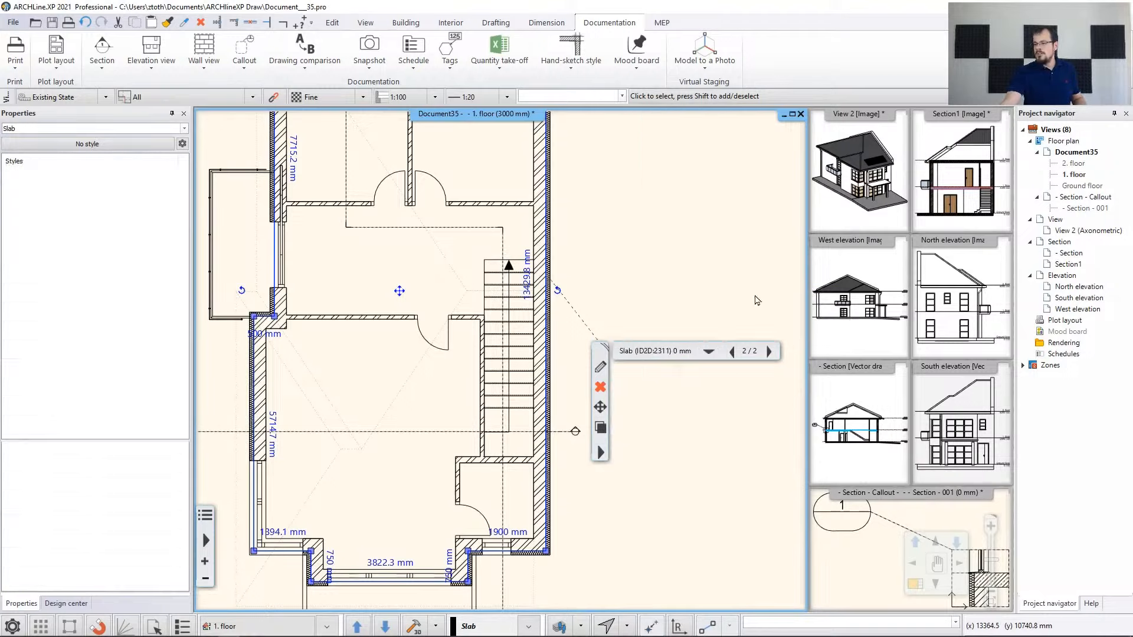
{"action": "scroll", "coordinate": [534, 260], "scroll_direction": "up", "scroll_amount": 3}
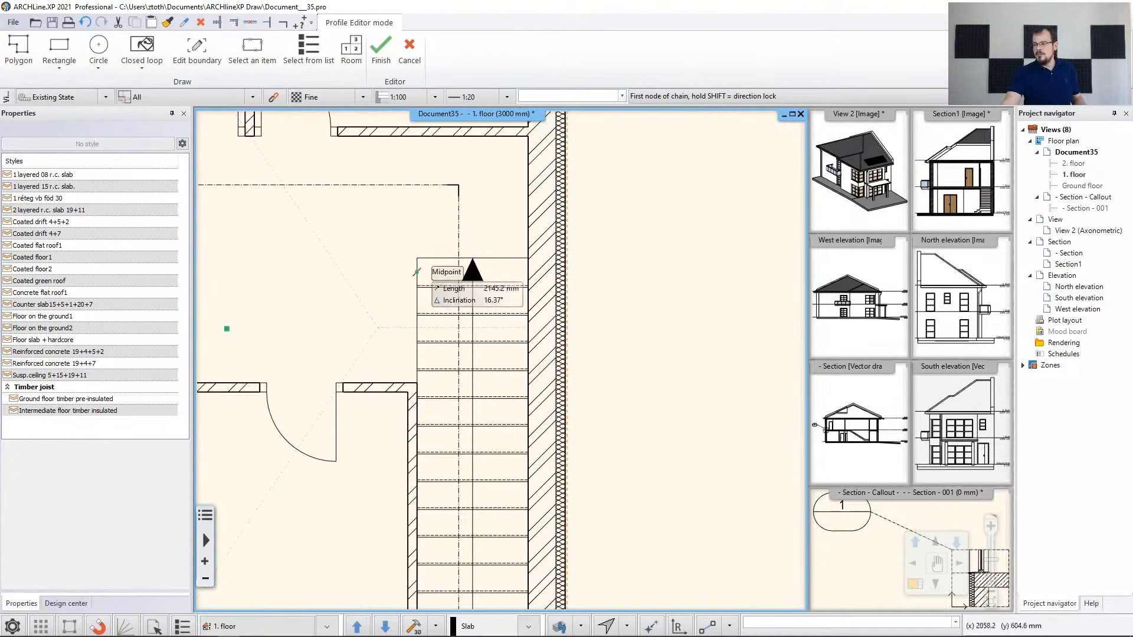
{"action": "left_click", "coordinate": [417, 258]}
{"action": "left_click", "coordinate": [528, 258]}
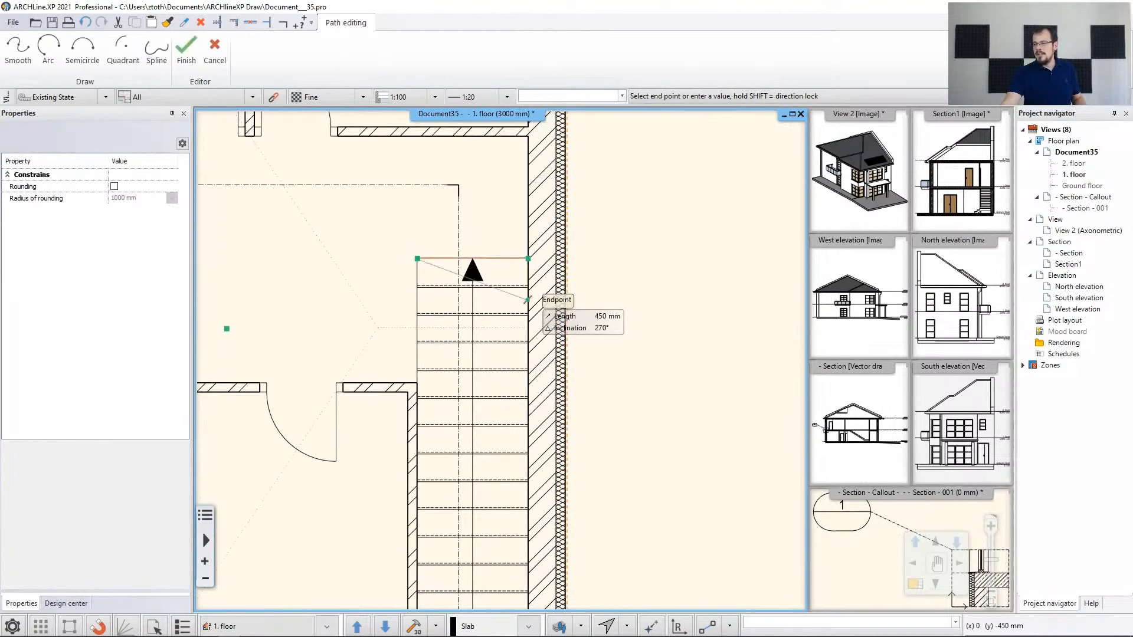
{"action": "middle_click_drag", "start_coordinate": [534, 433], "coordinate": [547, 180]}
{"action": "left_click", "coordinate": [534, 451]}
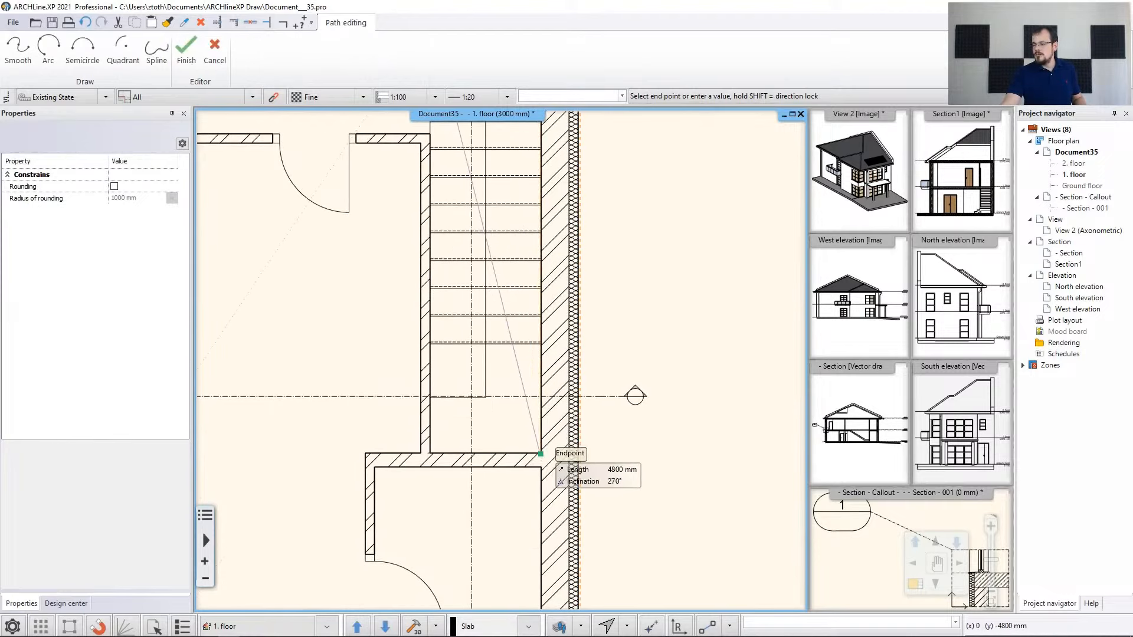
{"action": "left_click", "coordinate": [430, 454]}
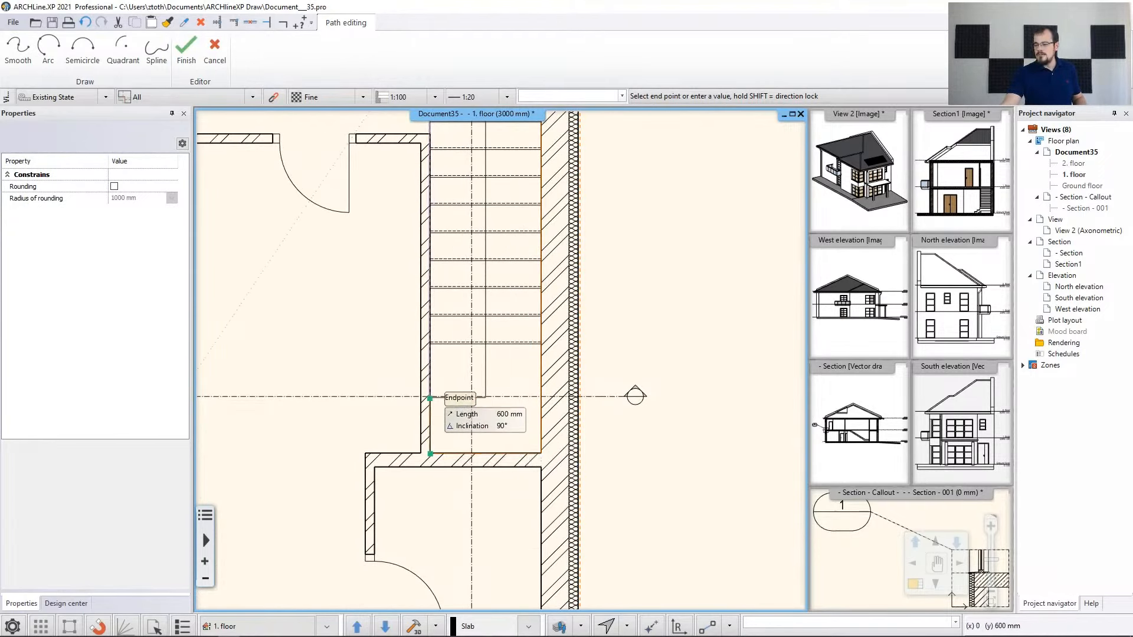
{"action": "left_click", "coordinate": [430, 398]}
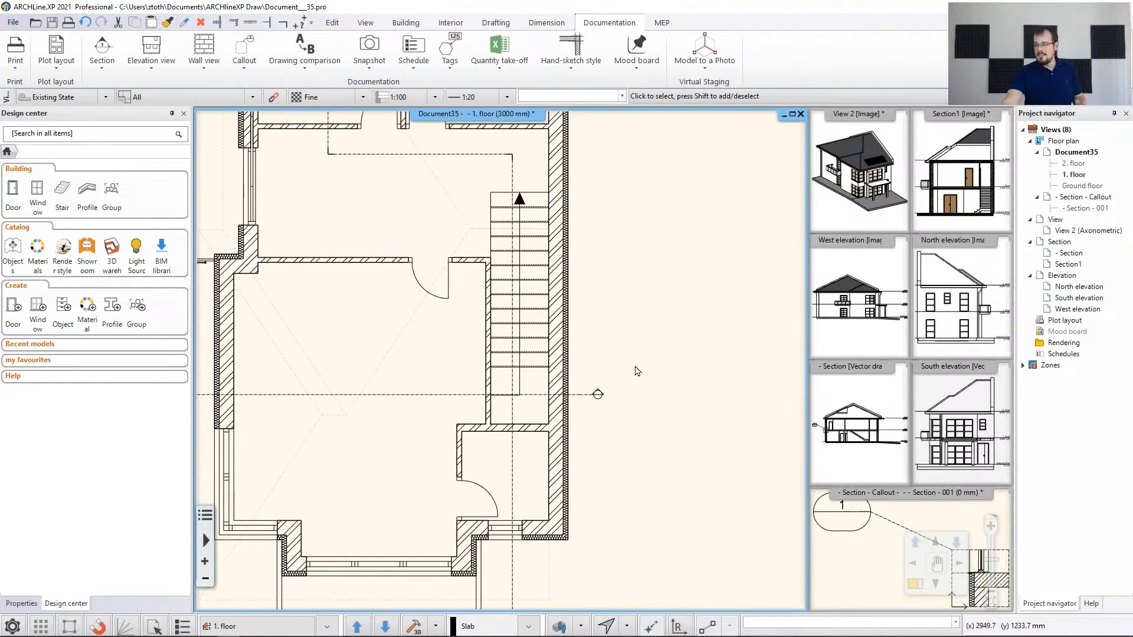
Bring the section drawing into the main view and inspect the slab's layers and its opening at the staircase
{"action": "left_click", "coordinate": [873, 397]}
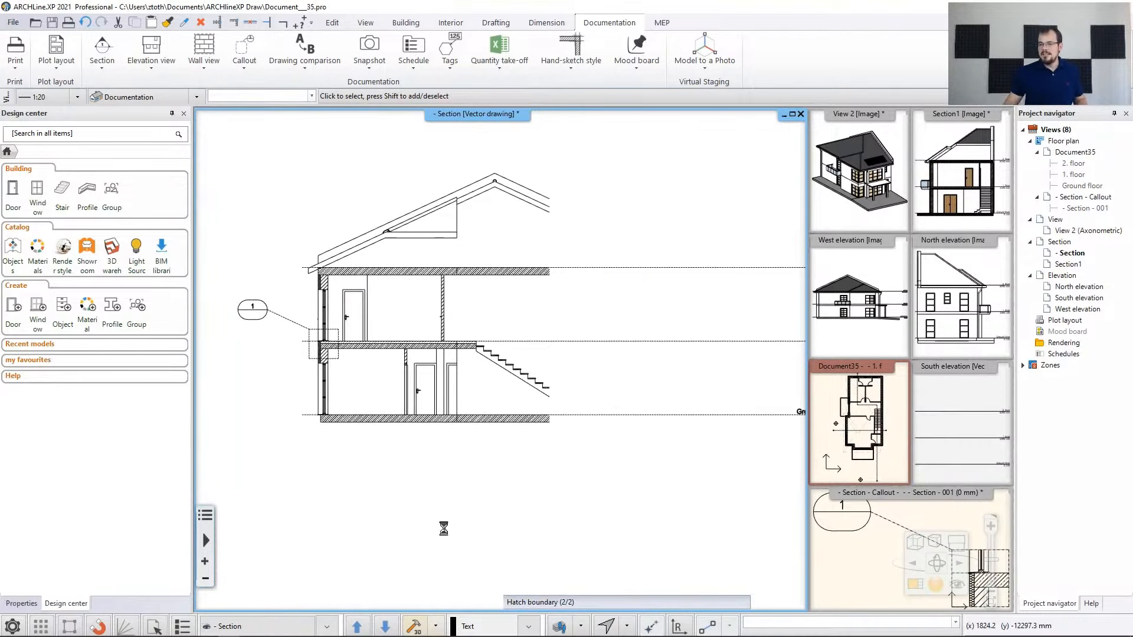
{"action": "scroll", "coordinate": [533, 353], "scroll_direction": "up", "scroll_amount": 3}
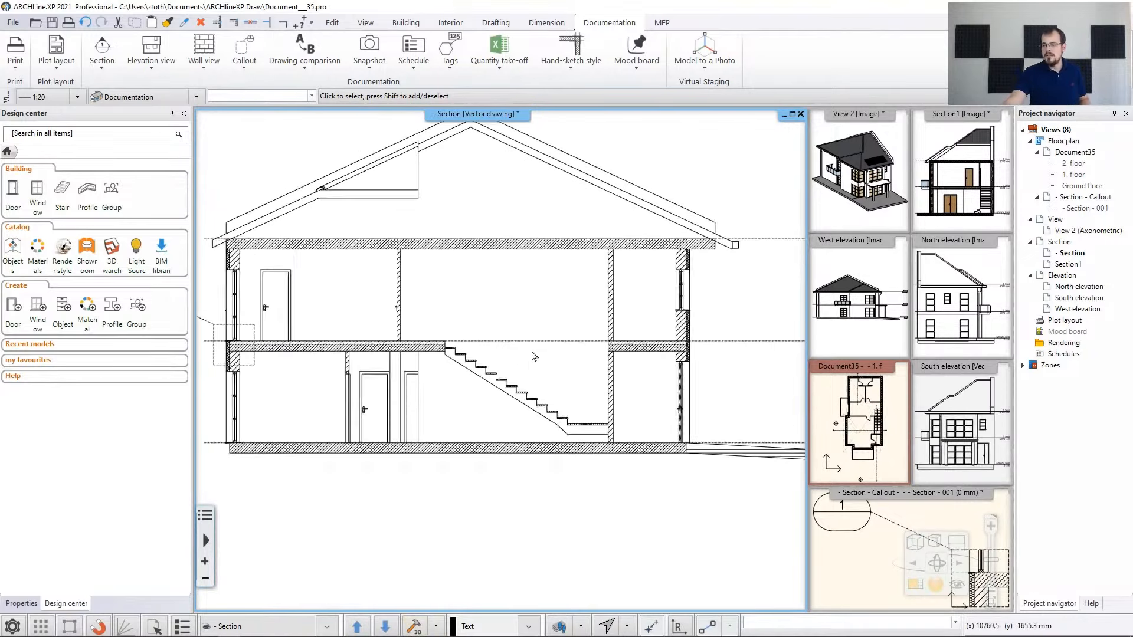
{"action": "middle_click_drag", "start_coordinate": [535, 371], "coordinate": [605, 372]}
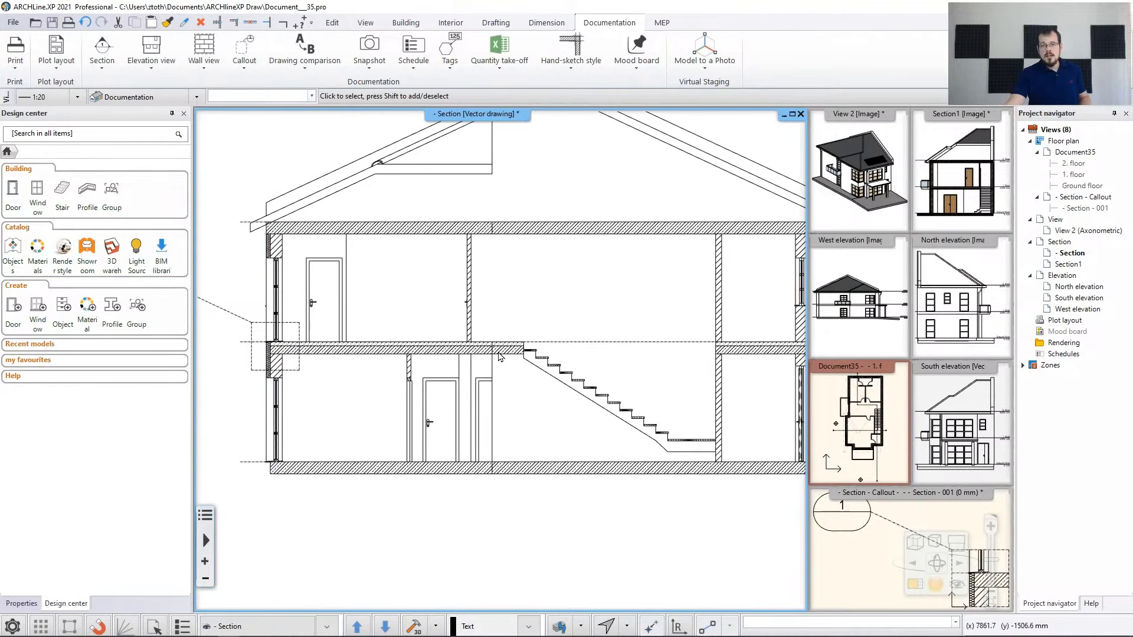
{"action": "scroll", "coordinate": [478, 360], "scroll_direction": "up", "scroll_amount": 3}
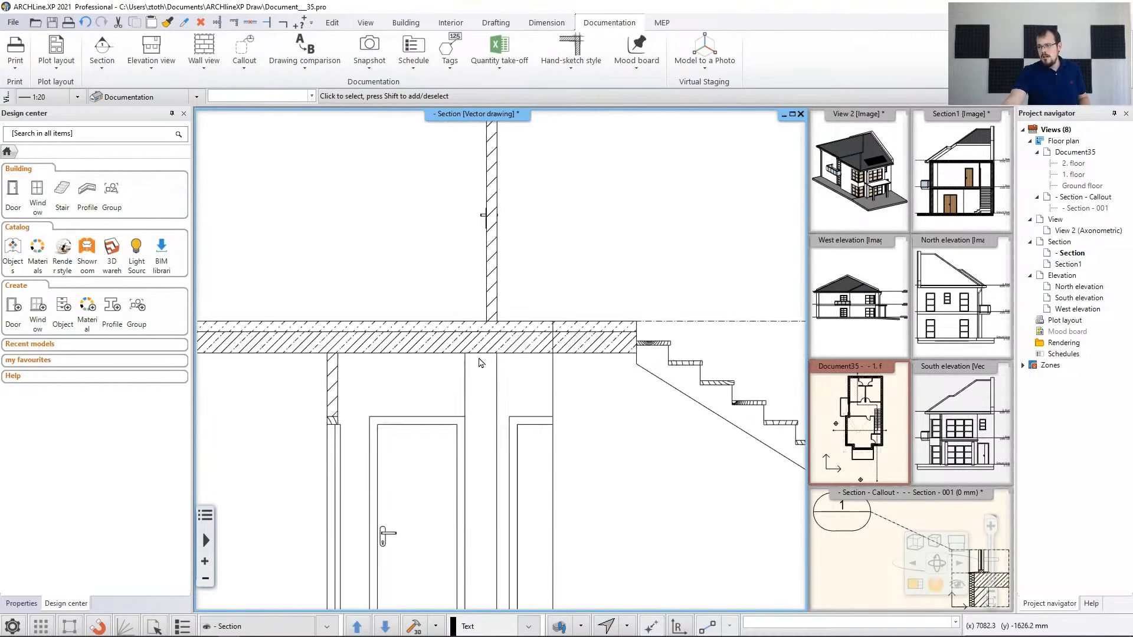
{"action": "scroll", "coordinate": [479, 359], "scroll_direction": "up", "scroll_amount": 1}
{"action": "middle_click_drag", "start_coordinate": [486, 187], "coordinate": [469, 280]}
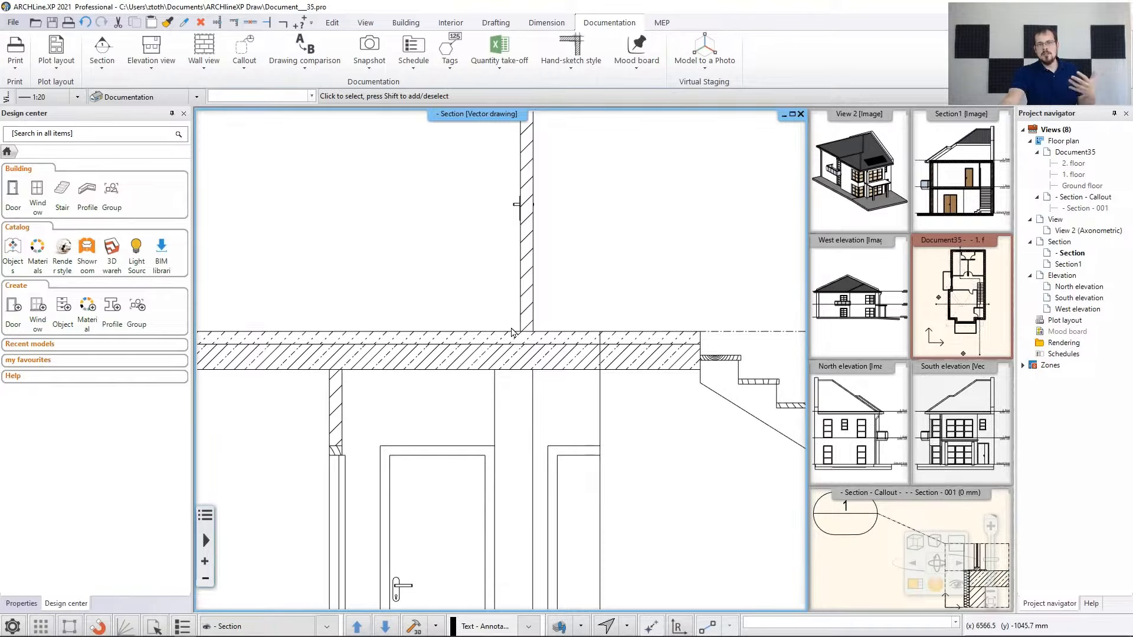
Open the first-floor partition wall's compound structure from the section and review its layer's base offset parameters
{"action": "scroll", "coordinate": [512, 332], "scroll_direction": "down", "scroll_amount": 2}
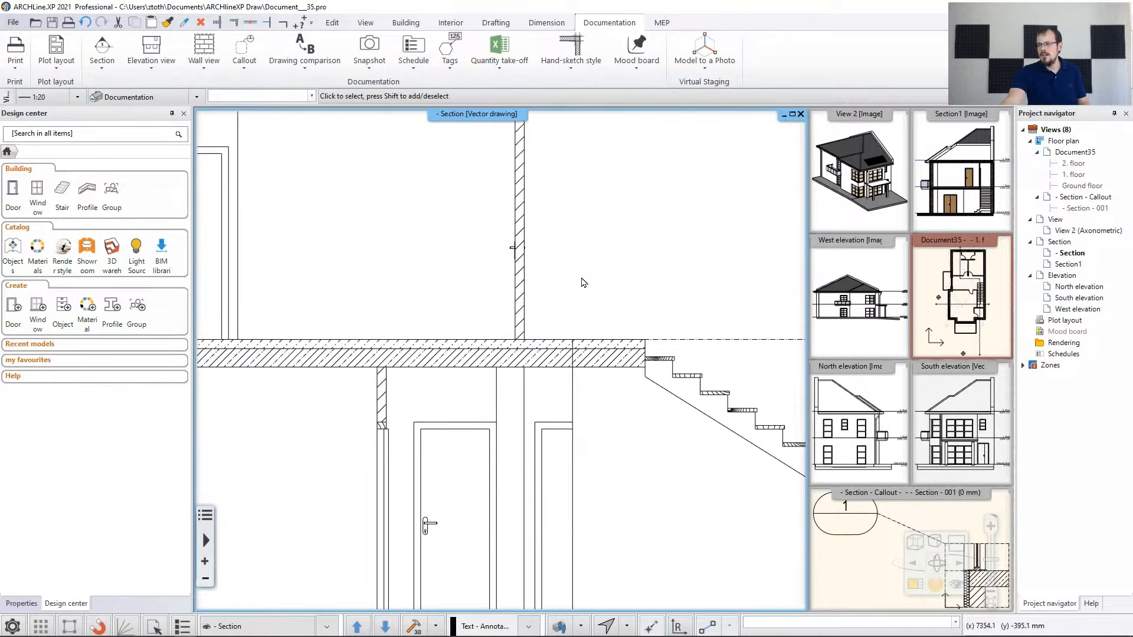
{"action": "middle_click_drag", "start_coordinate": [577, 334], "coordinate": [574, 356]}
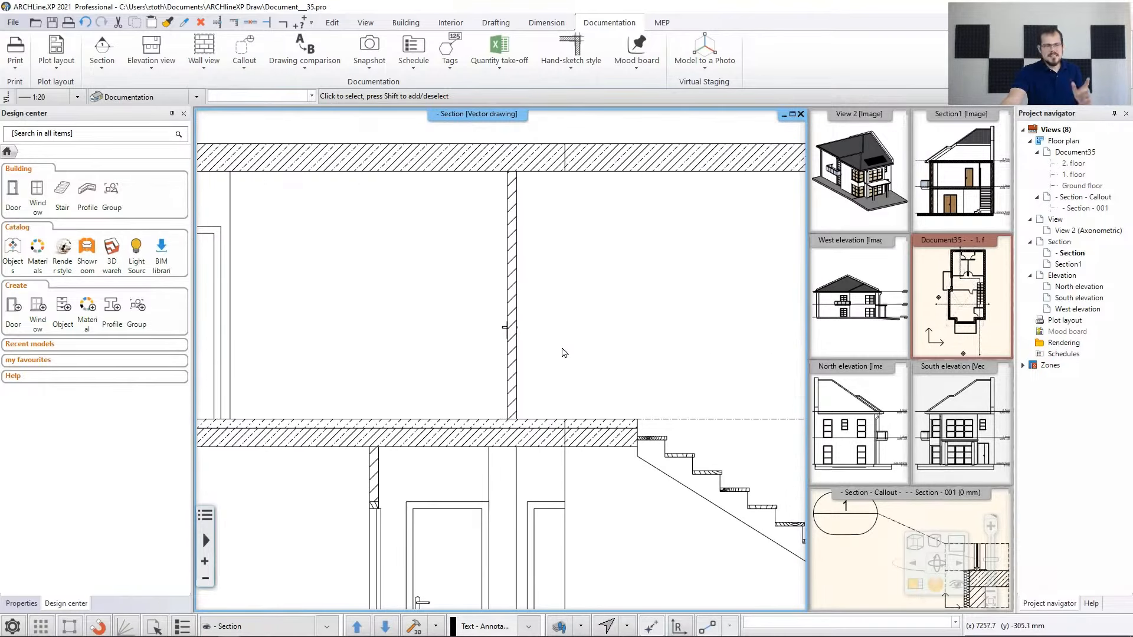
{"action": "left_click", "coordinate": [515, 289]}
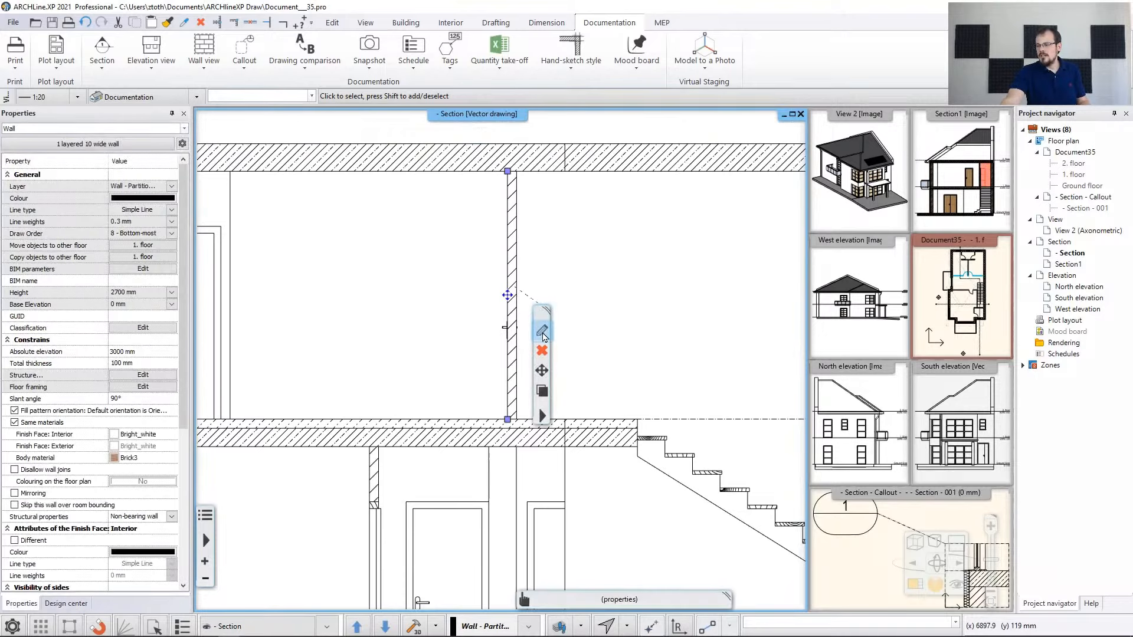
{"action": "left_click", "coordinate": [543, 331]}
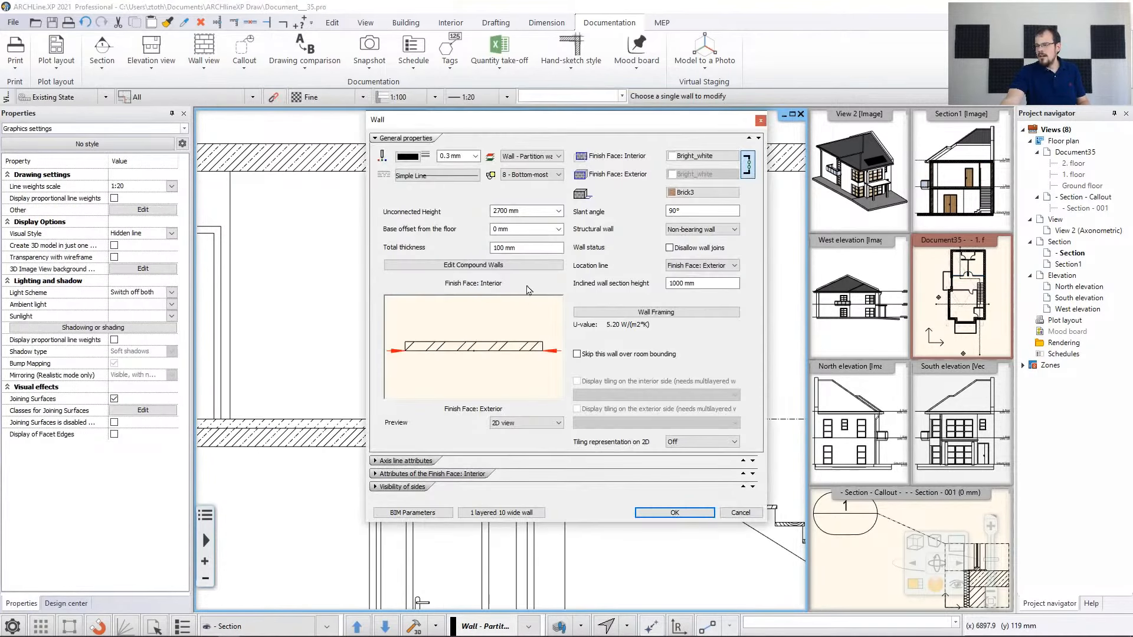
{"action": "left_click", "coordinate": [497, 266]}
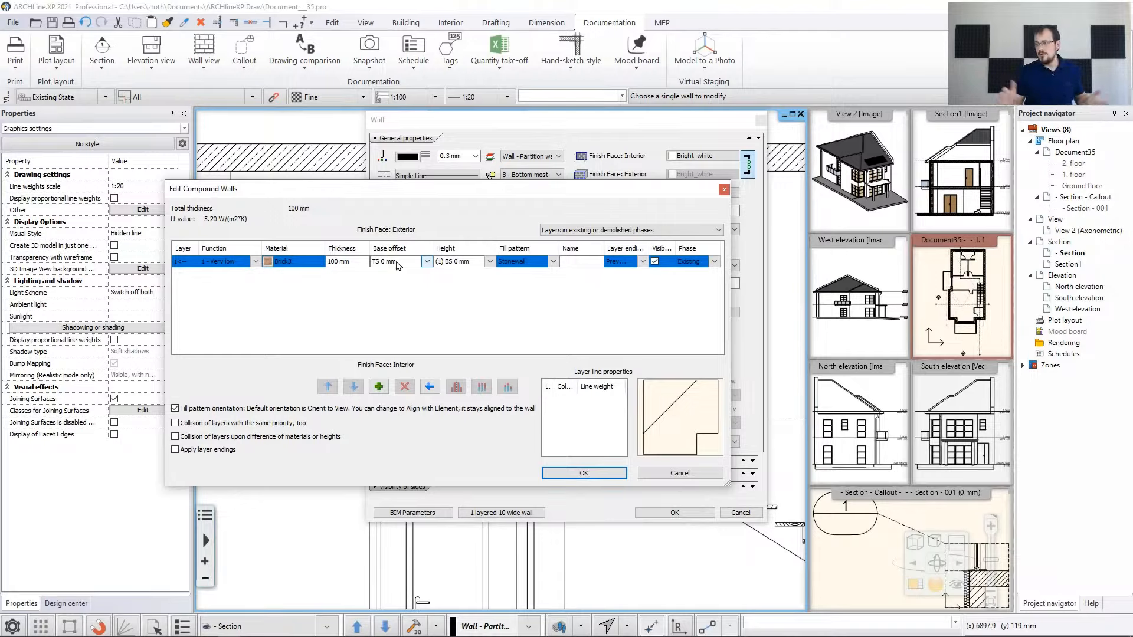
{"action": "left_click", "coordinate": [426, 262]}
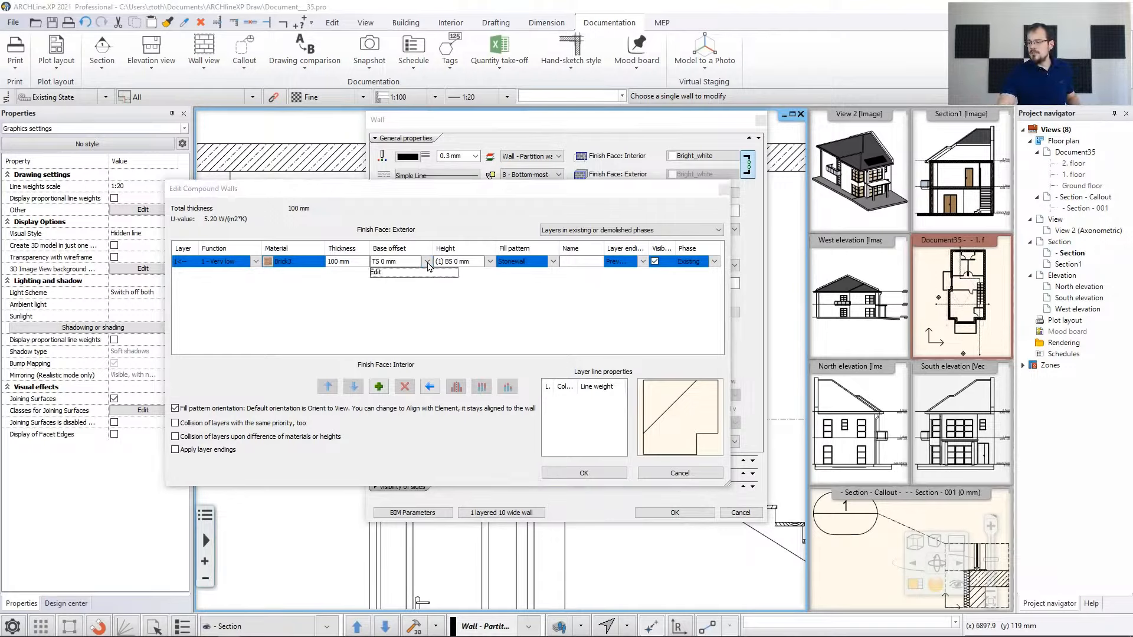
{"action": "left_click", "coordinate": [416, 272]}
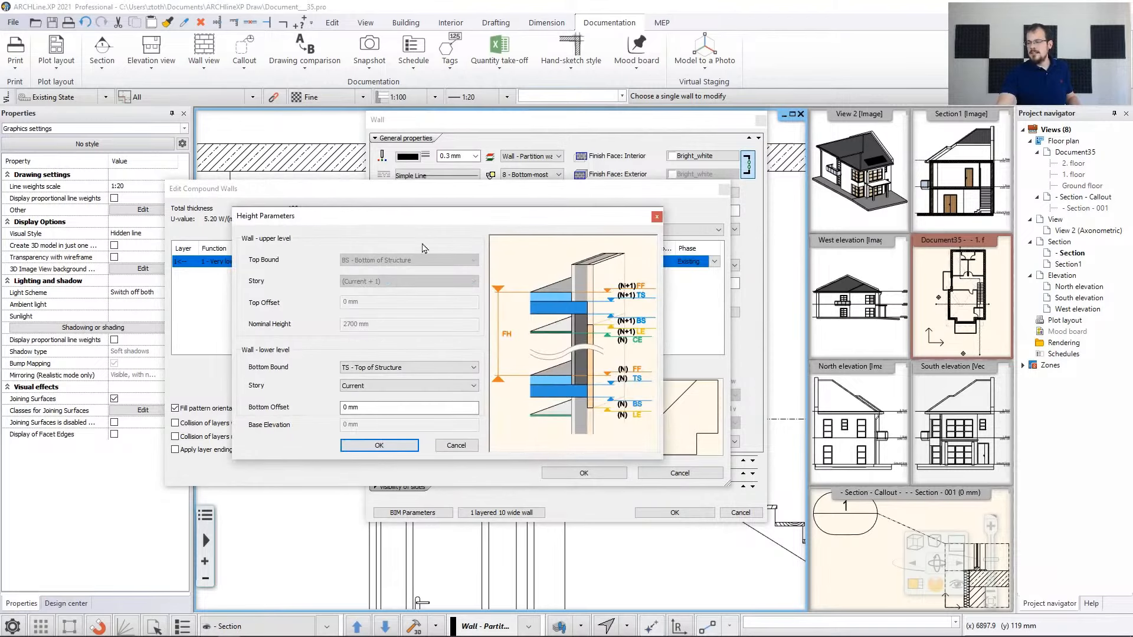
{"action": "left_click_drag", "start_coordinate": [431, 215], "coordinate": [422, 297]}
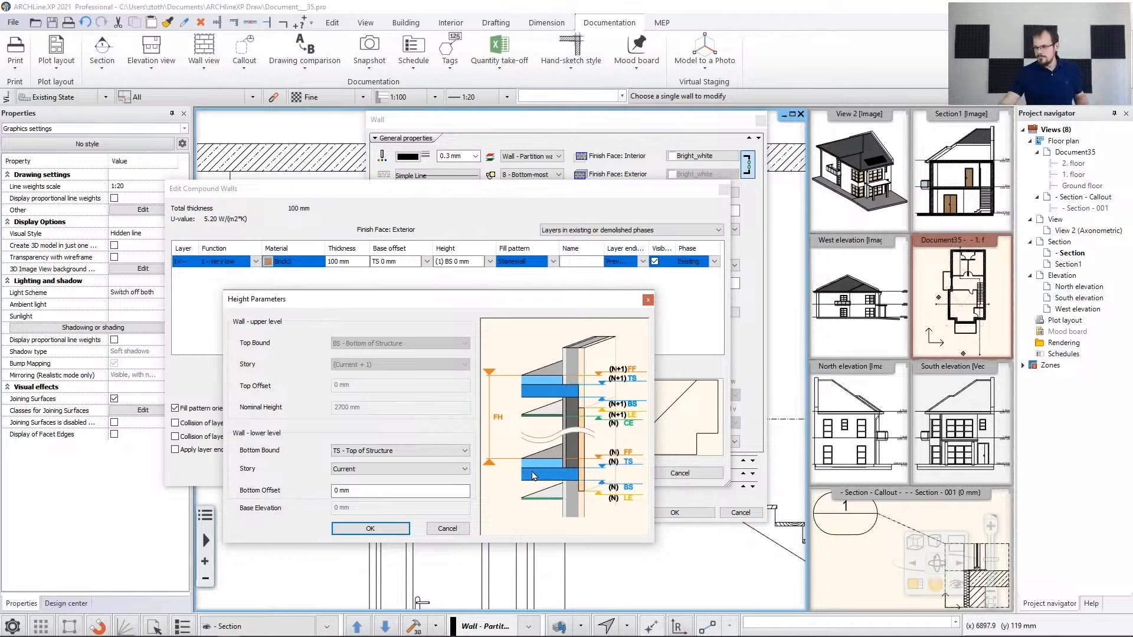
{"action": "left_click", "coordinate": [371, 529]}
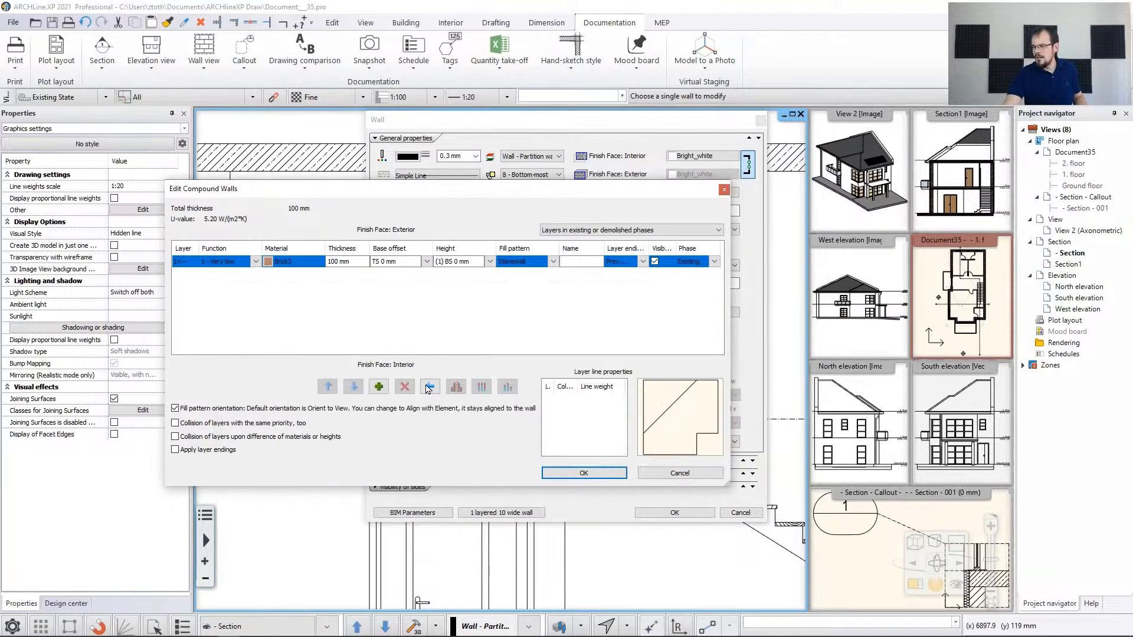
Review the height parameters of the partition wall's layer and accept the wall settings
{"action": "left_click", "coordinate": [490, 262]}
{"action": "left_click", "coordinate": [492, 276]}
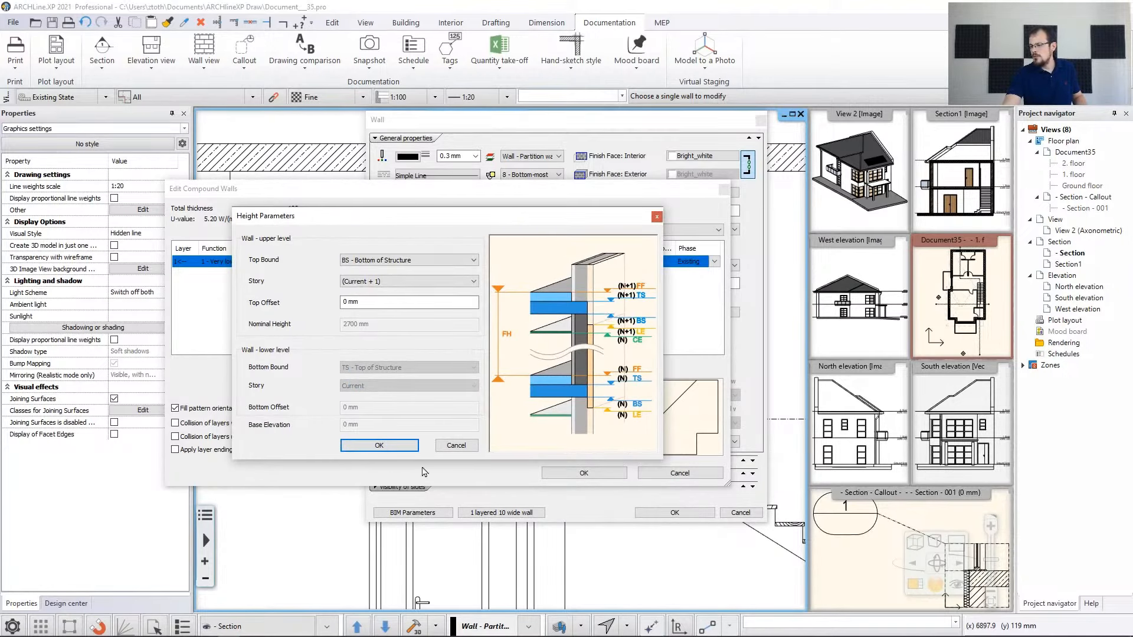
{"action": "left_click", "coordinate": [379, 445]}
{"action": "left_click", "coordinate": [583, 473]}
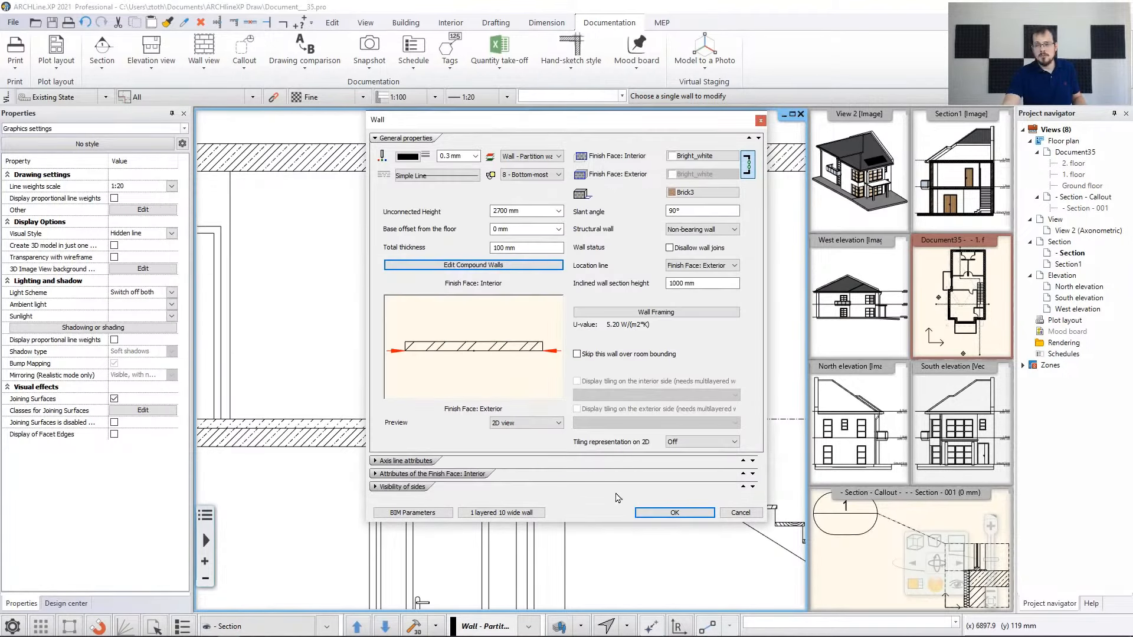
{"action": "left_click", "coordinate": [675, 512]}
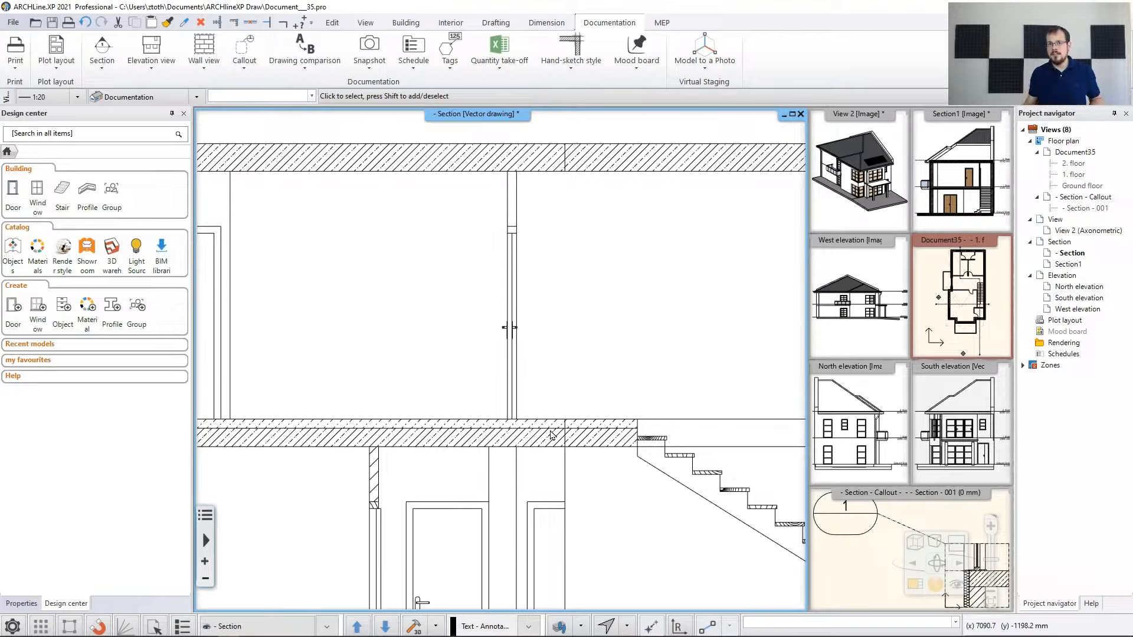
Return to the 1. floor plan and set that floor's FF - Finish Floor elevation offset to 0 in the level settings
{"action": "left_click", "coordinate": [921, 292]}
{"action": "left_click", "coordinate": [916, 584]}
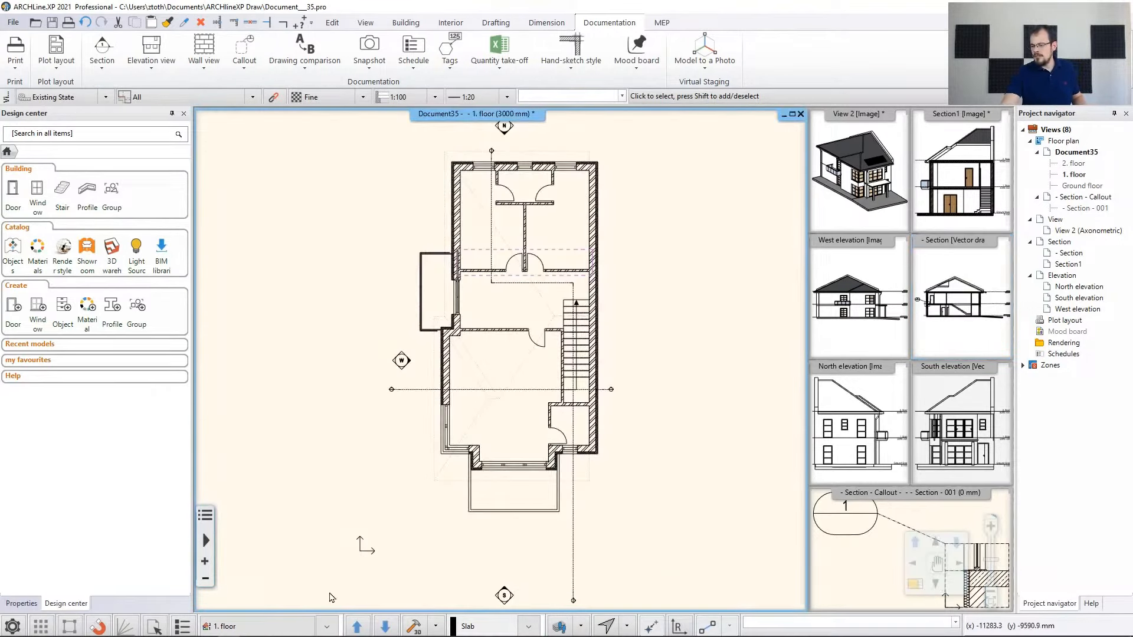
{"action": "left_click", "coordinate": [283, 625]}
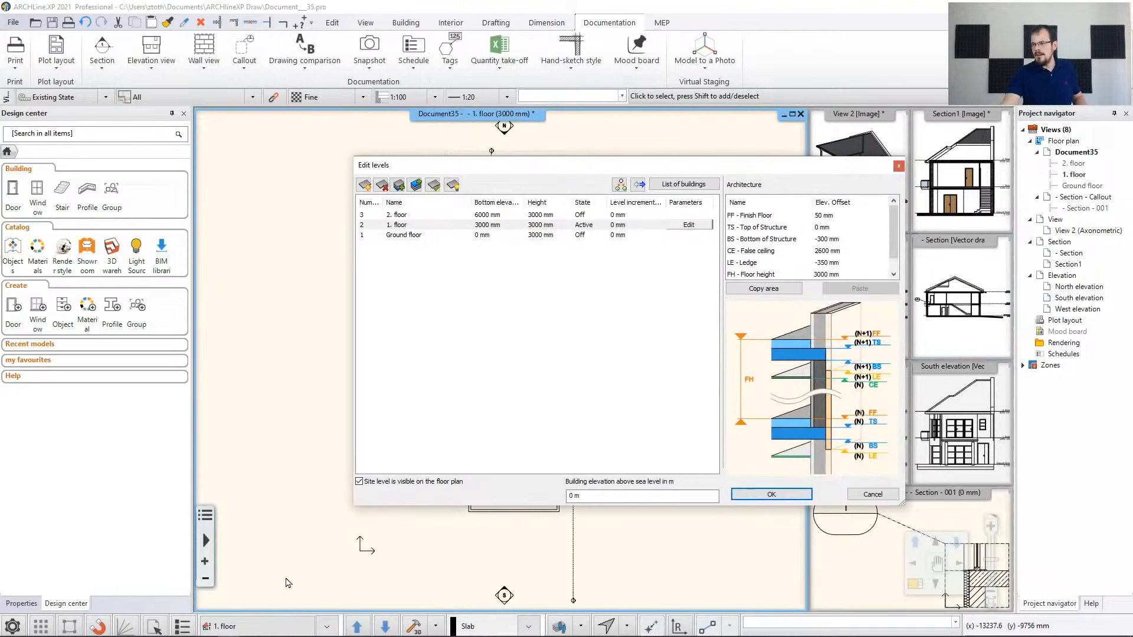
{"action": "left_click", "coordinate": [371, 227]}
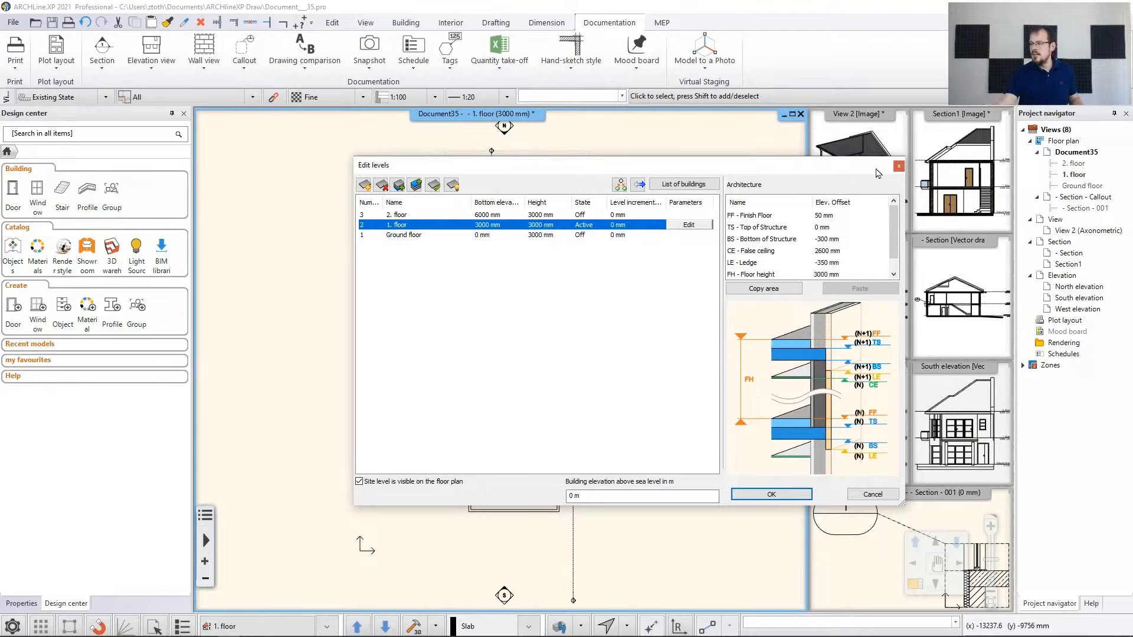
{"action": "double_click", "coordinate": [825, 216]}
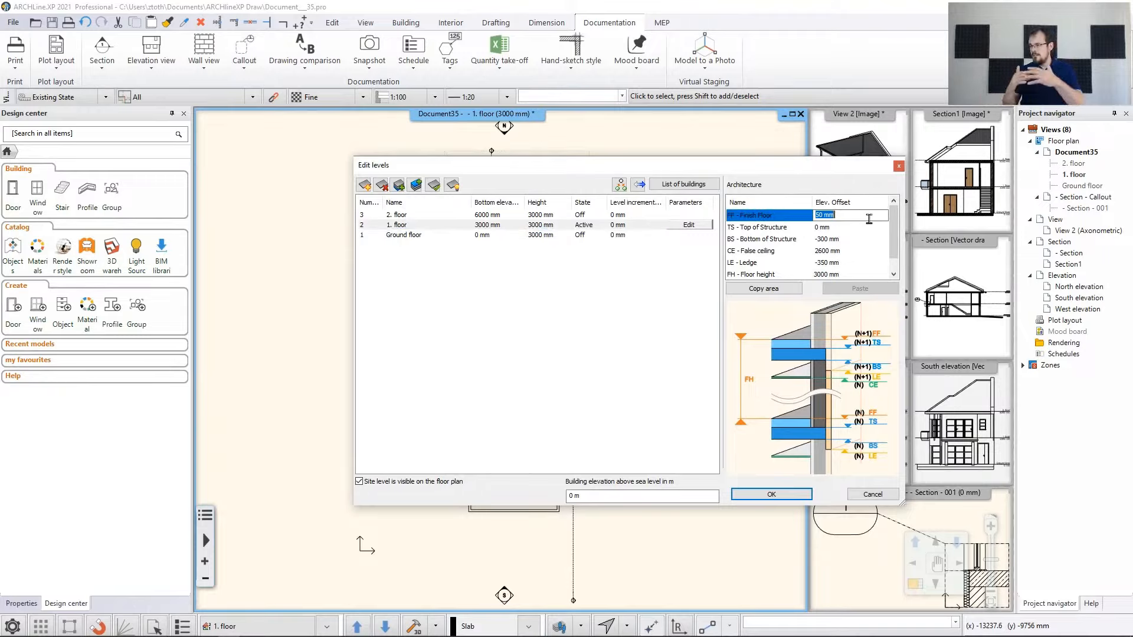
{"action": "type", "text": "0"}
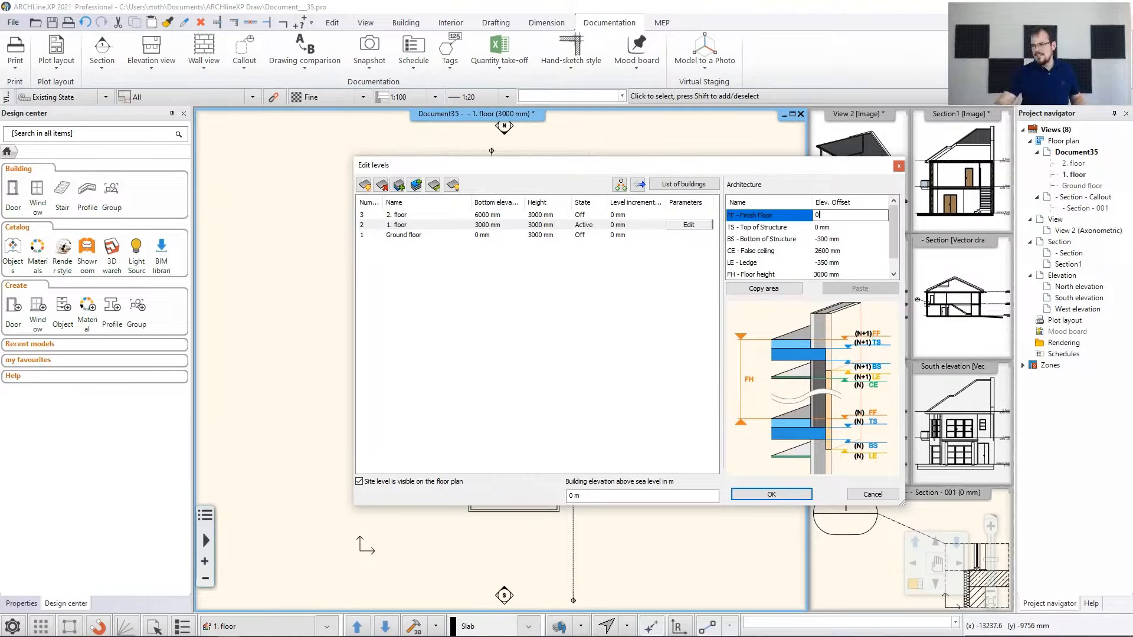
Set the 1. floor's TS - Top of Structure elevation offset to -100 and accept the level settings
{"action": "double_click", "coordinate": [842, 228]}
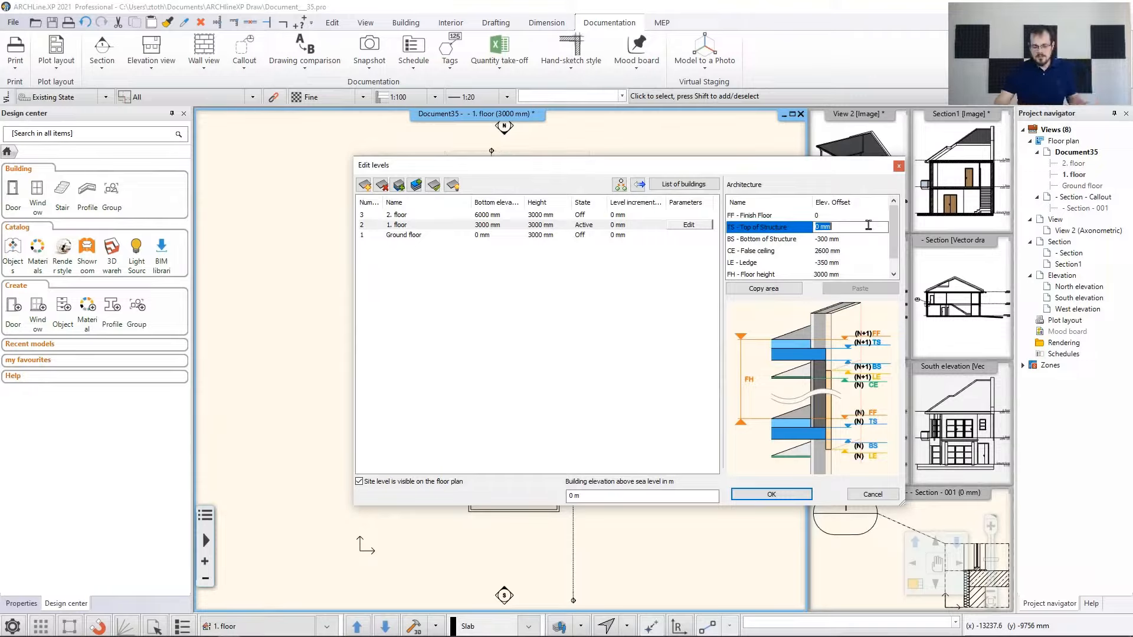
{"action": "type", "text": "-100"}
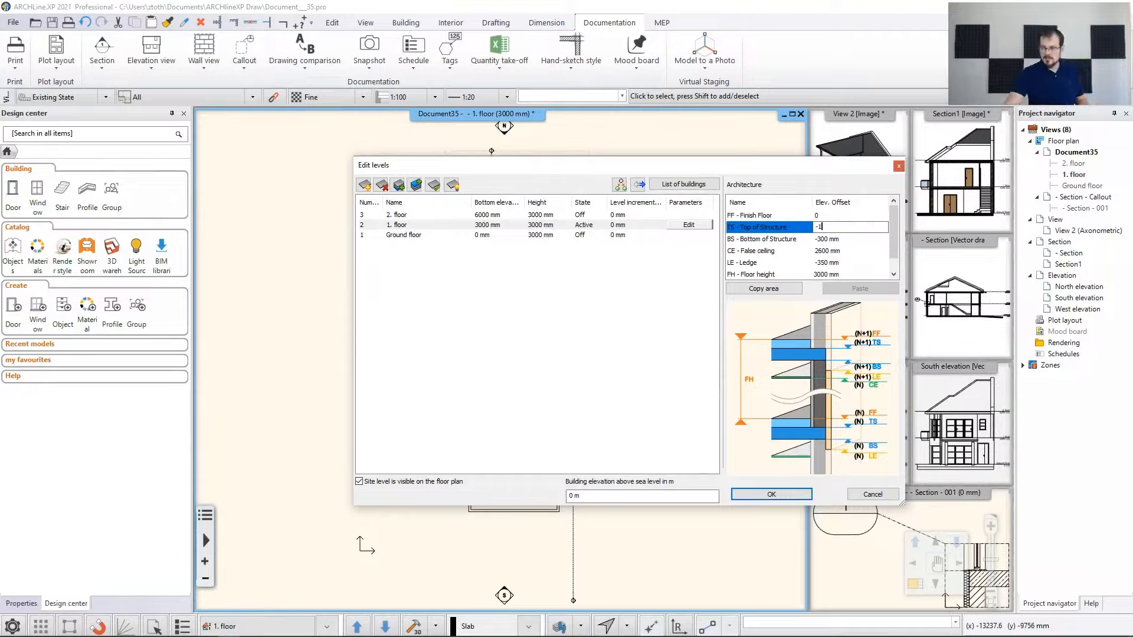
{"action": "left_click", "coordinate": [840, 240]}
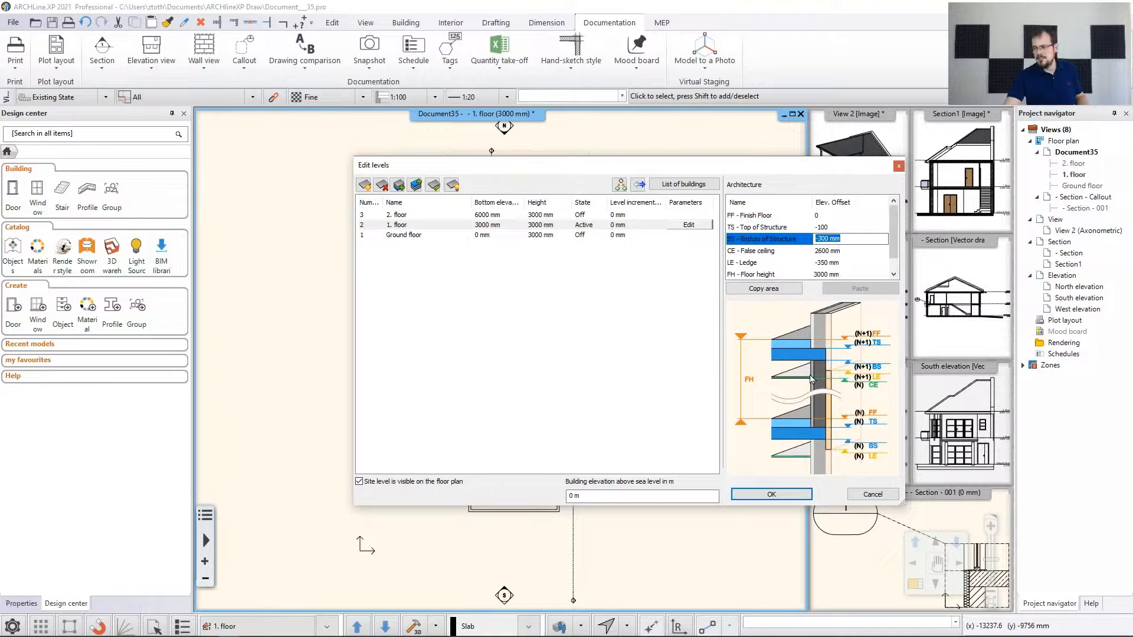
{"action": "left_click", "coordinate": [769, 498]}
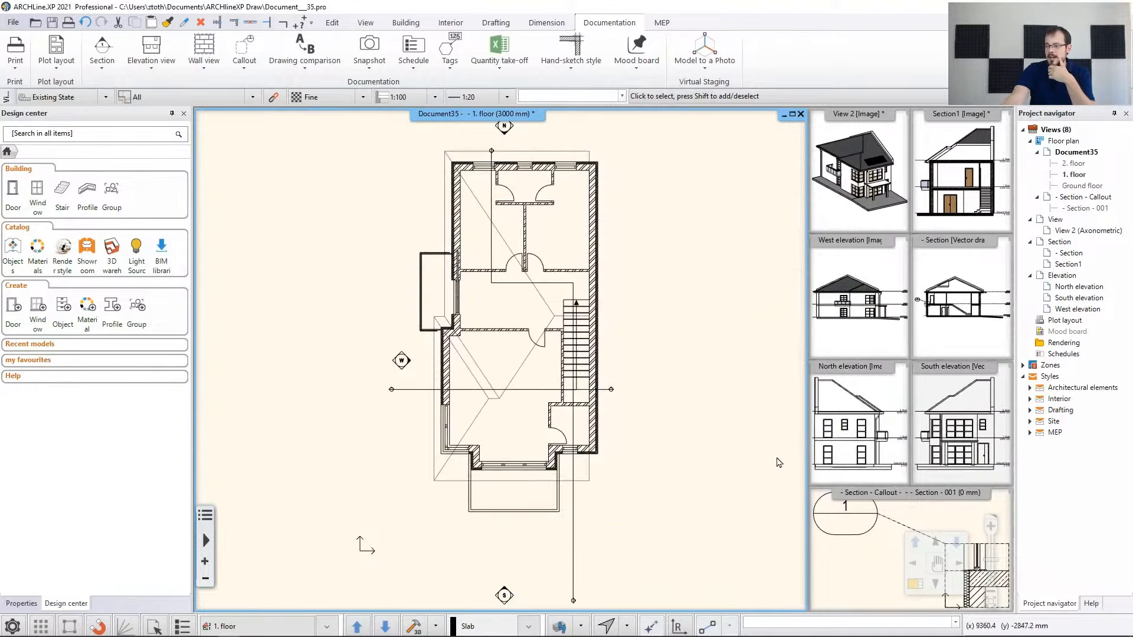
Bring the vector section into the main view and open the properties of the slab between the ground and first floors
{"action": "left_click", "coordinate": [972, 337]}
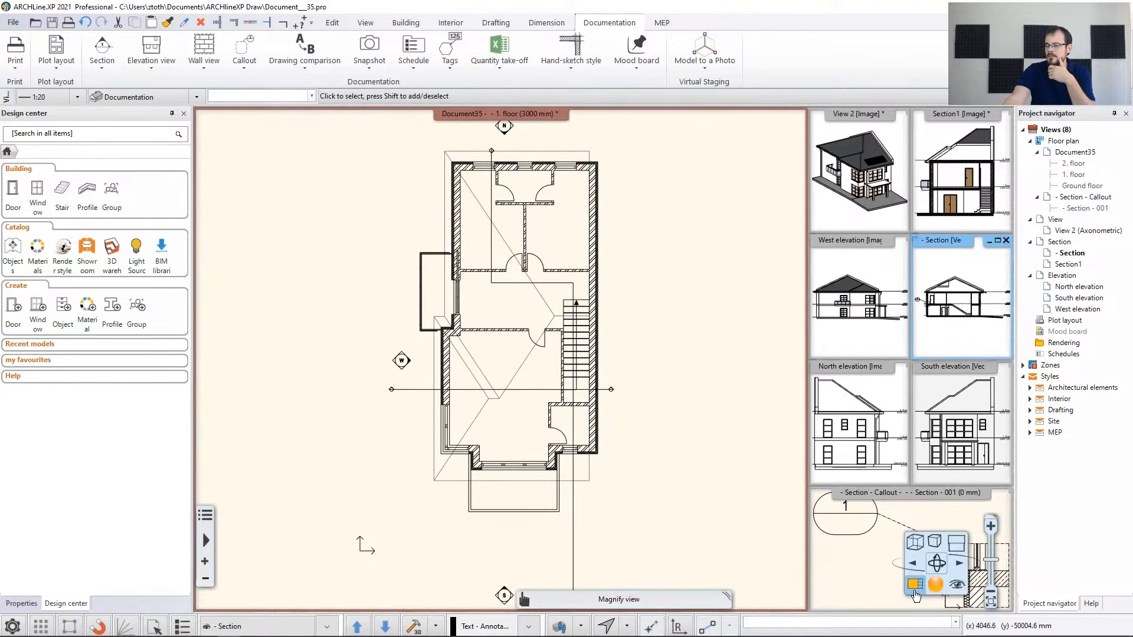
{"action": "scroll", "coordinate": [460, 349], "scroll_direction": "up", "scroll_amount": 5}
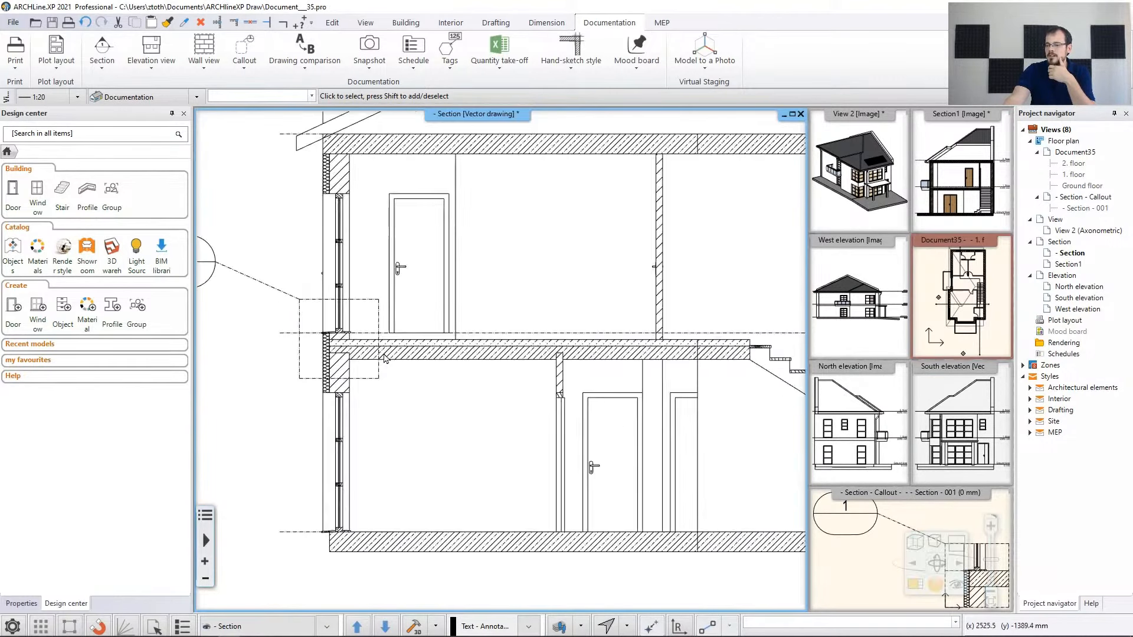
{"action": "middle_click_drag", "start_coordinate": [459, 350], "coordinate": [414, 379]}
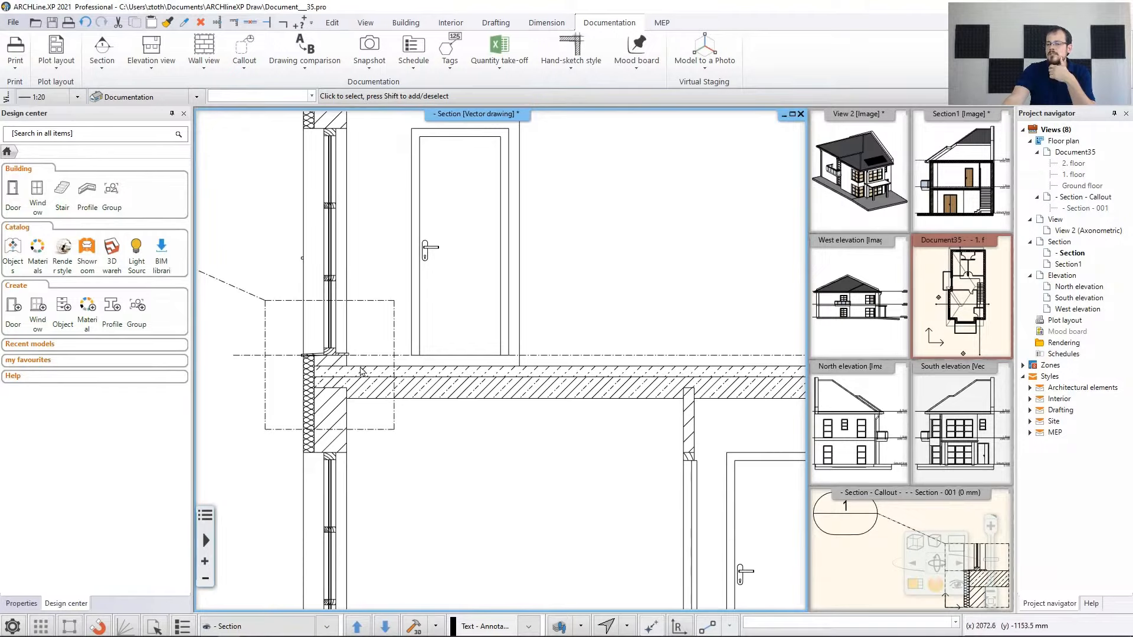
{"action": "scroll", "coordinate": [415, 373], "scroll_direction": "down", "scroll_amount": 4}
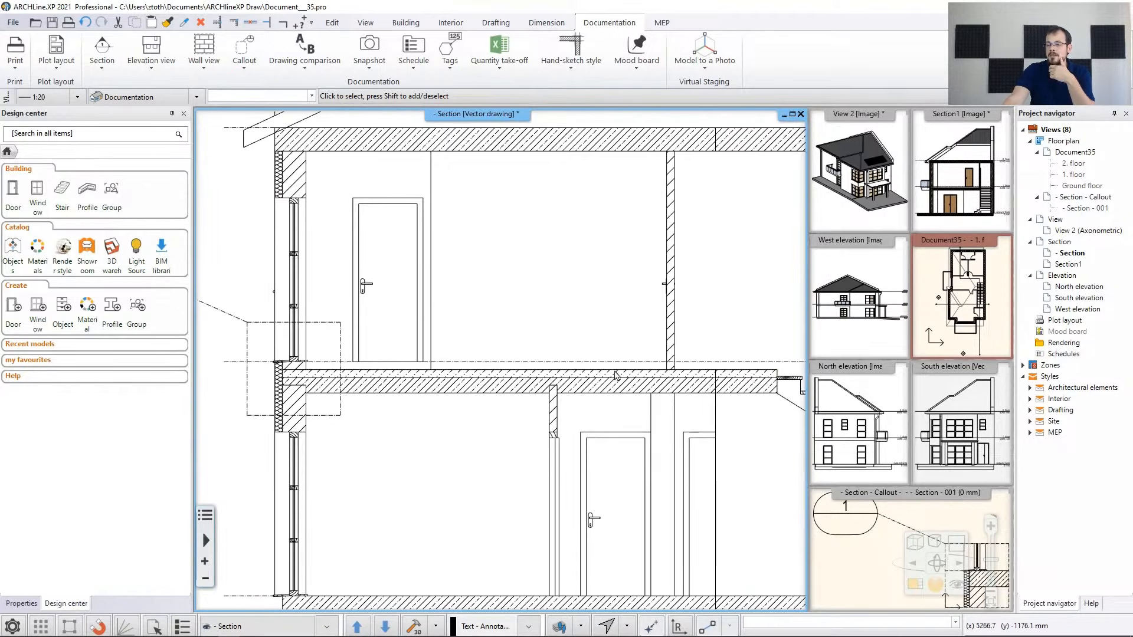
{"action": "middle_click_drag", "start_coordinate": [601, 375], "coordinate": [547, 375]}
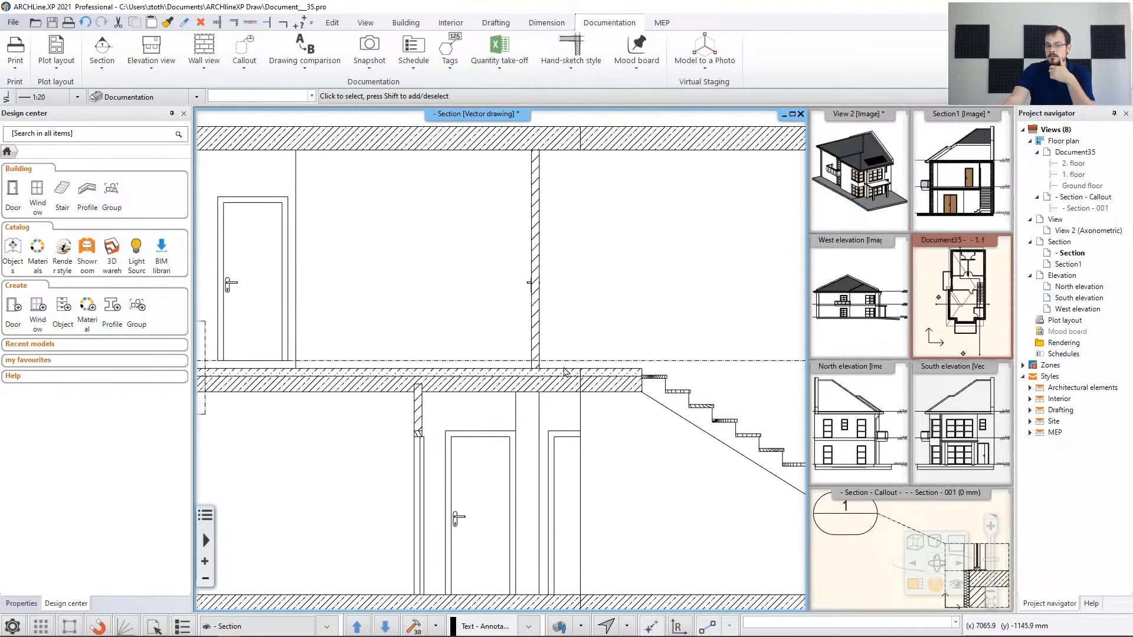
{"action": "scroll", "coordinate": [570, 378], "scroll_direction": "up", "scroll_amount": 1}
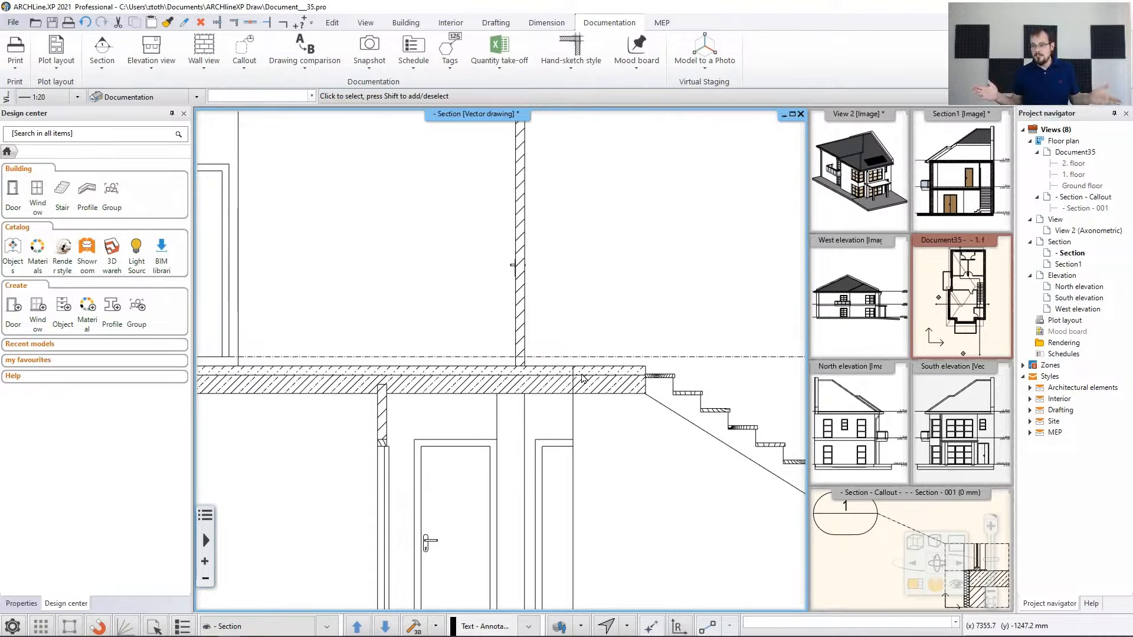
{"action": "left_click", "coordinate": [413, 371]}
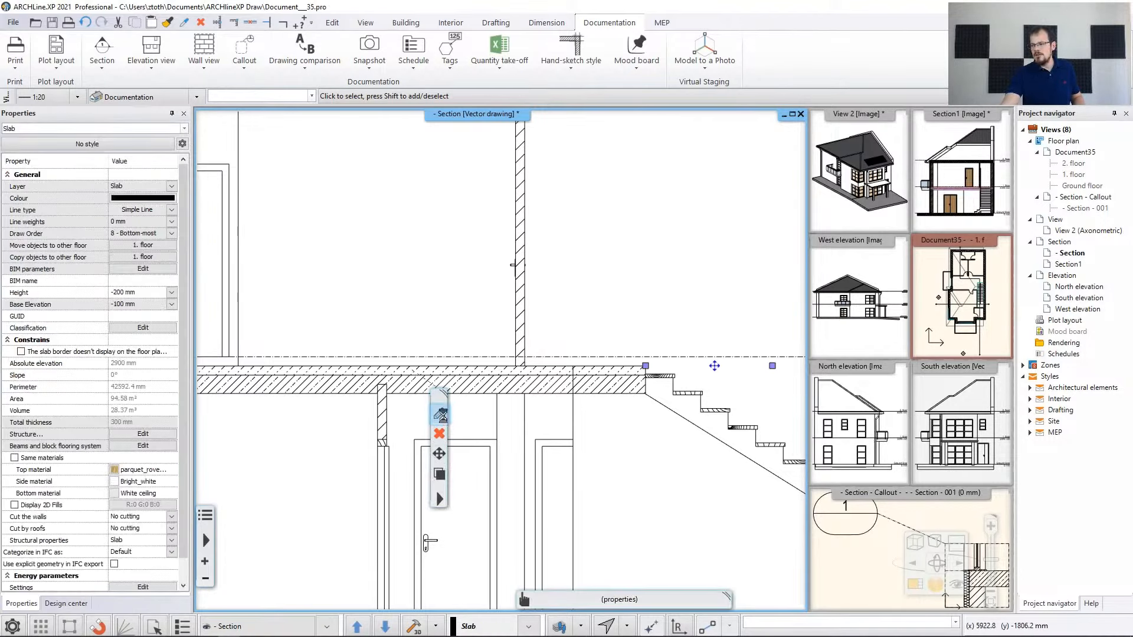
{"action": "left_click", "coordinate": [440, 414]}
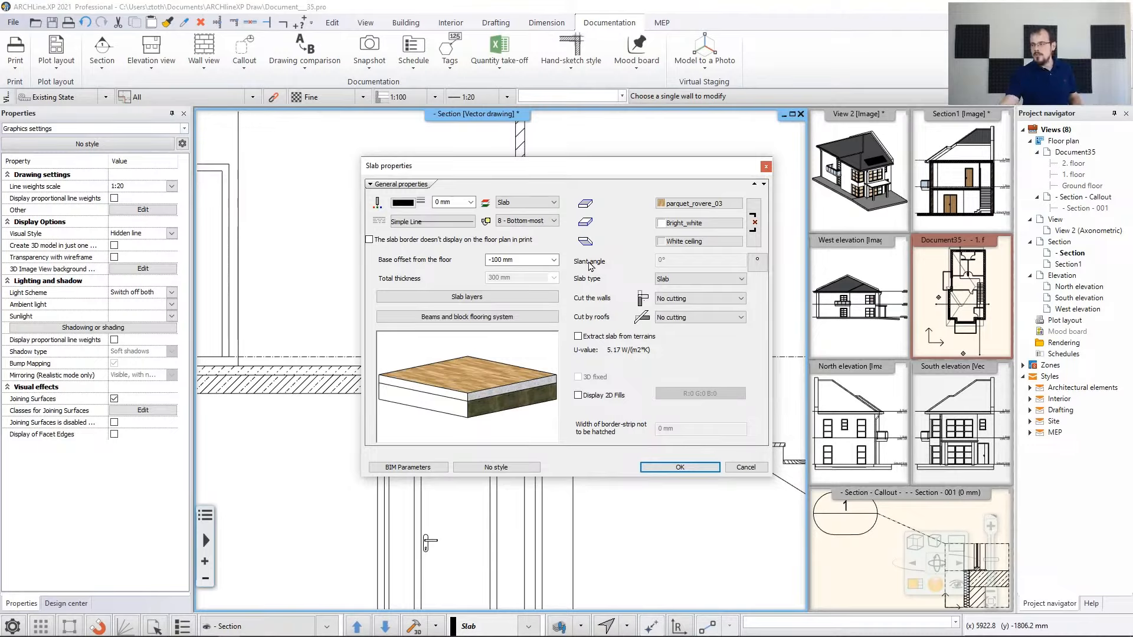
Set the slab's bottom bound to FF - Finish Floor in its height parameters and accept the slab properties
{"action": "left_click", "coordinate": [553, 260]}
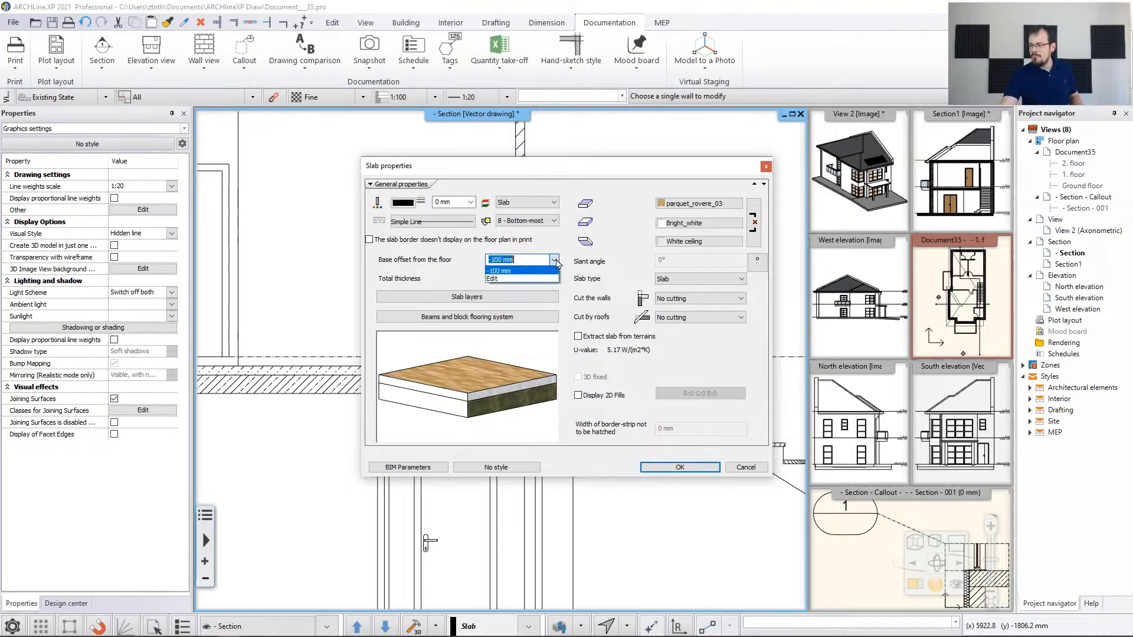
{"action": "left_click", "coordinate": [517, 278]}
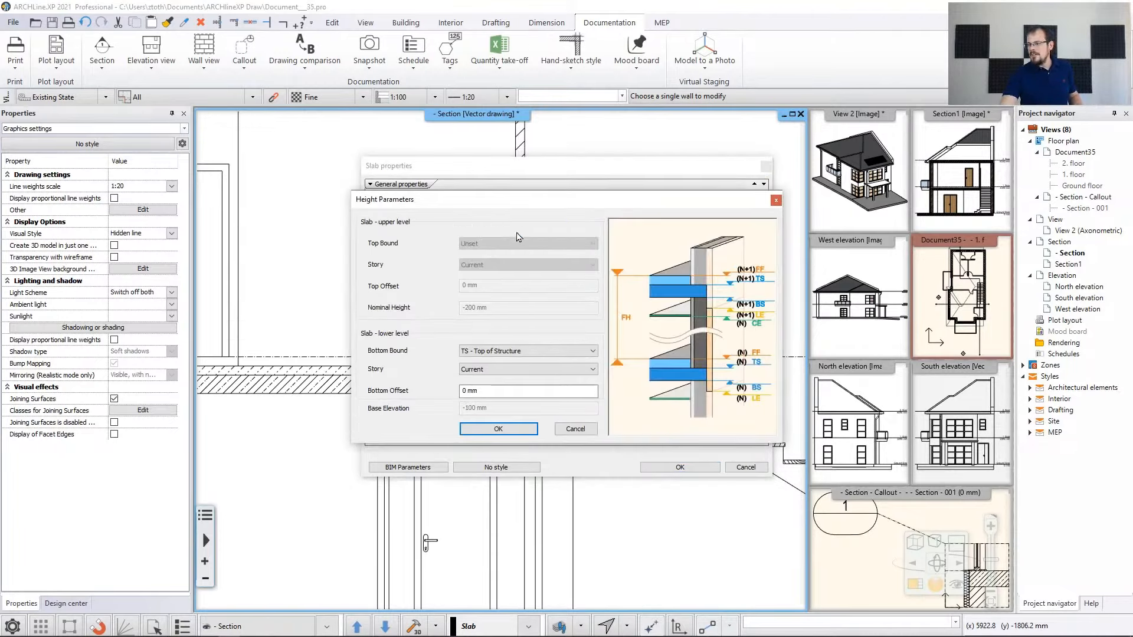
{"action": "left_click_drag", "start_coordinate": [524, 202], "coordinate": [656, 229]}
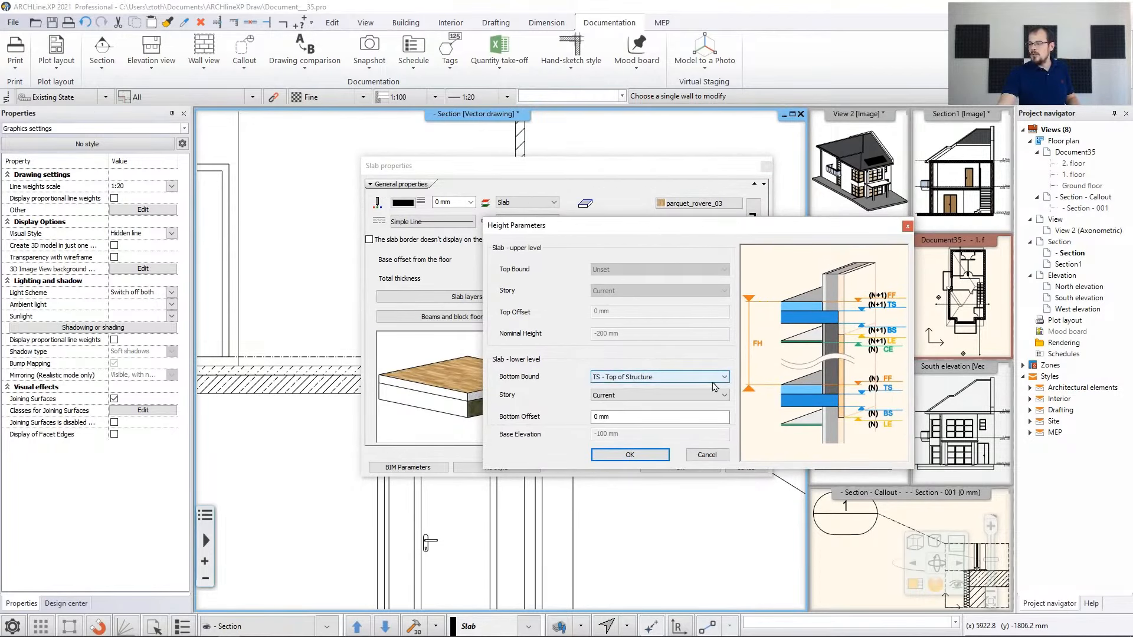
{"action": "left_click", "coordinate": [714, 378]}
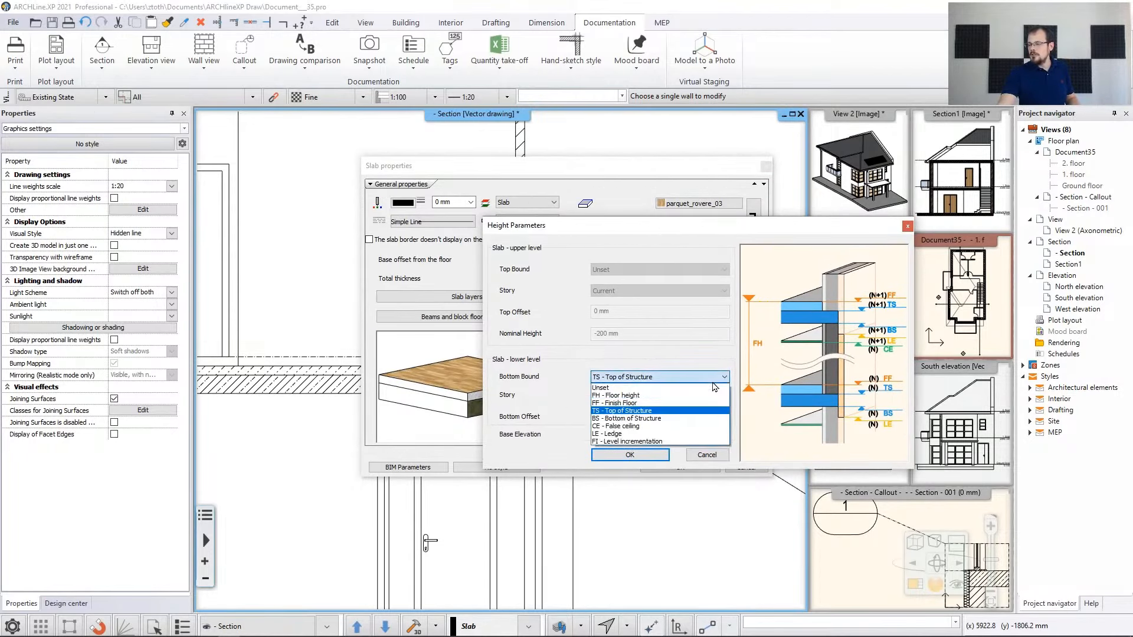
{"action": "left_click", "coordinate": [642, 403]}
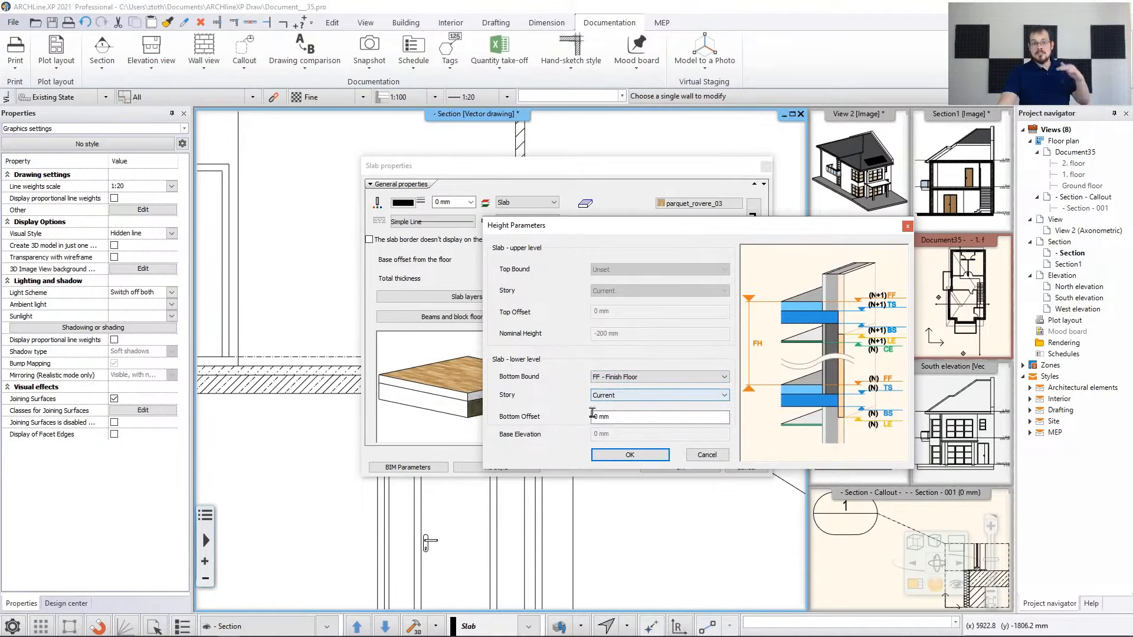
{"action": "left_click", "coordinate": [621, 455]}
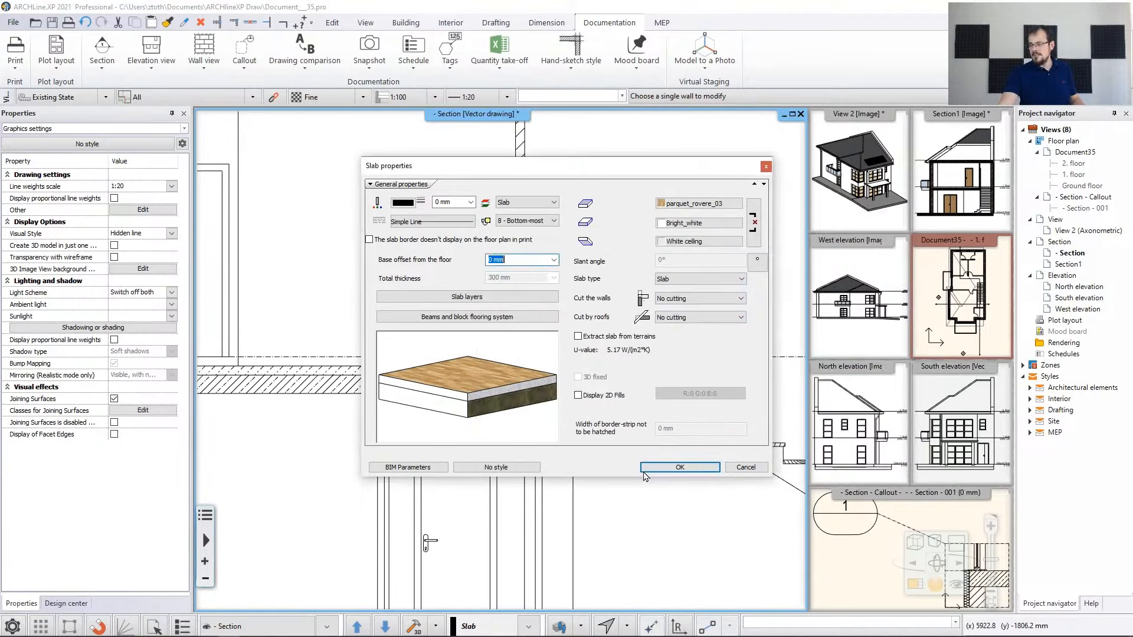
{"action": "left_click", "coordinate": [678, 467]}
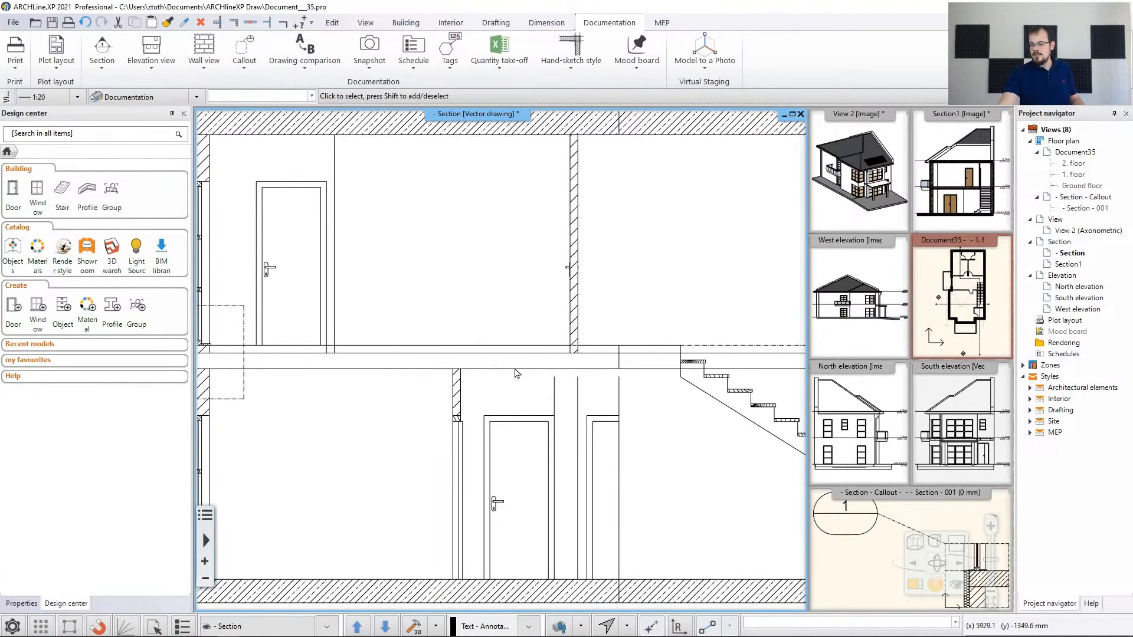
Regenerate the section drawing and inspect where the partition and exterior walls meet the slab layers
{"action": "left_click", "coordinate": [415, 626]}
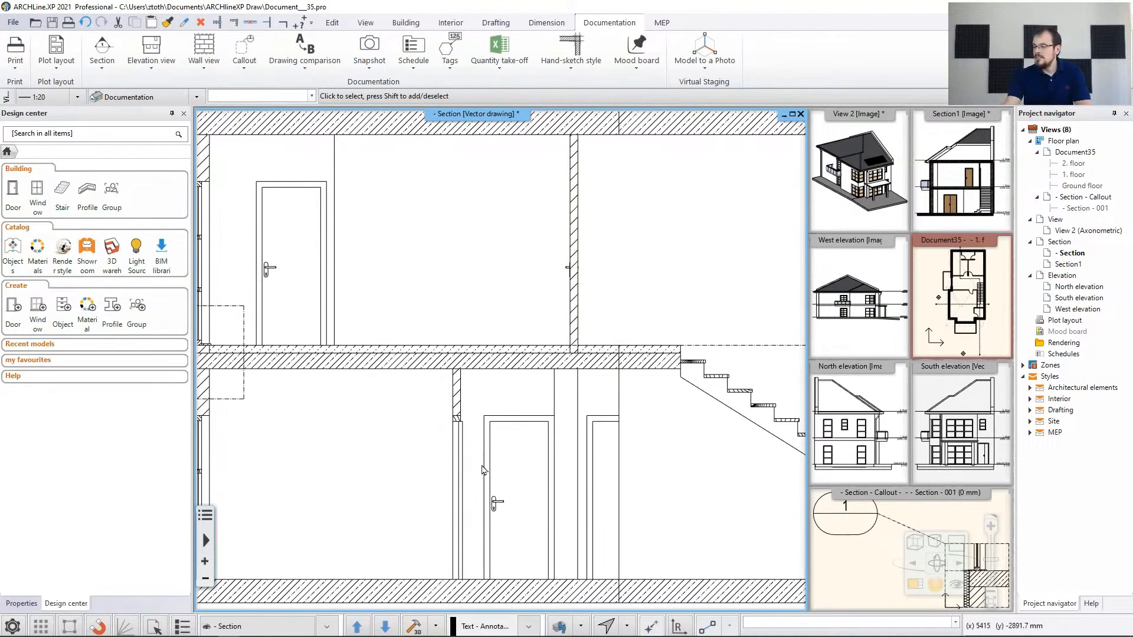
{"action": "scroll", "coordinate": [561, 348], "scroll_direction": "up", "scroll_amount": 5}
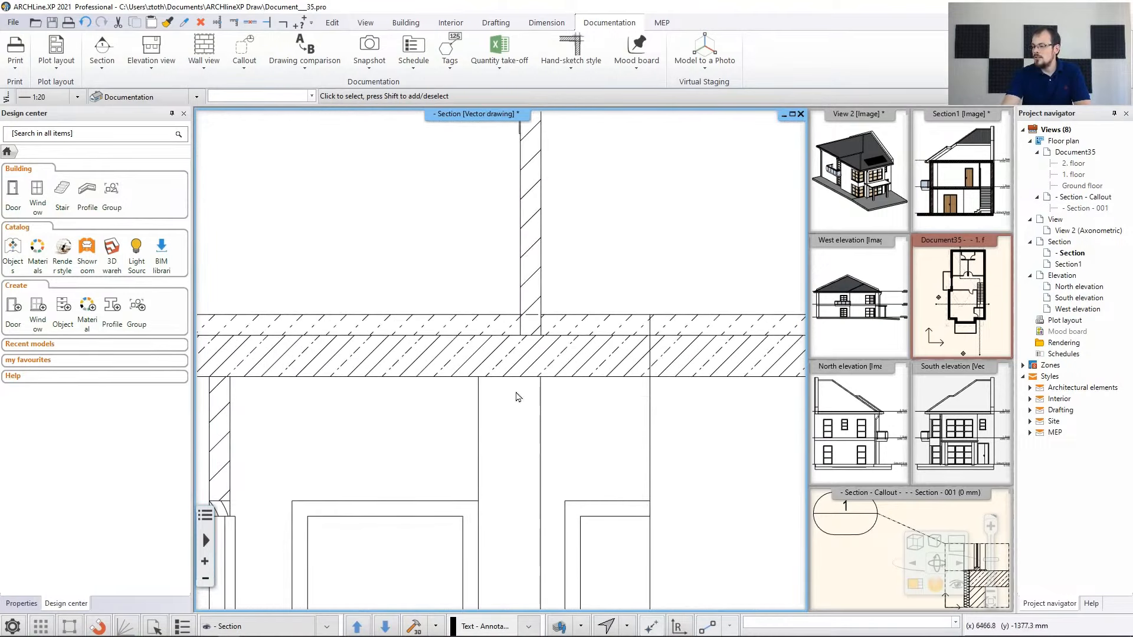
{"action": "scroll", "coordinate": [548, 345], "scroll_direction": "down", "scroll_amount": 4}
{"action": "scroll", "coordinate": [516, 354], "scroll_direction": "up", "scroll_amount": 3}
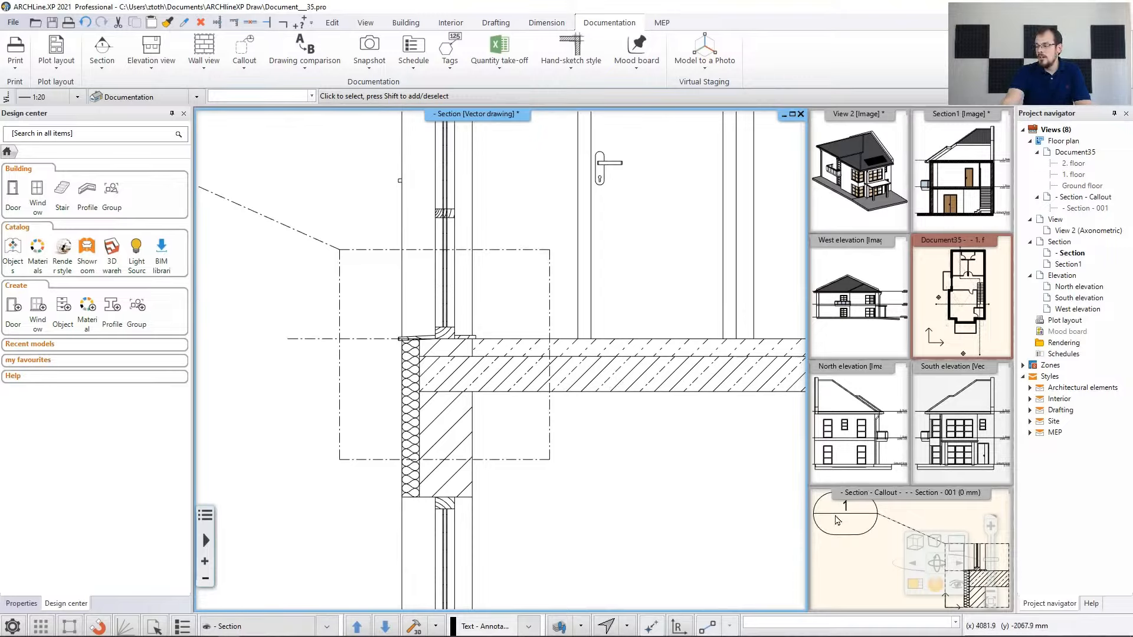
Bring the Section - 001 callout view into the main view and update its callout to match the edited section
{"action": "left_click", "coordinate": [852, 547]}
{"action": "left_click", "coordinate": [914, 586]}
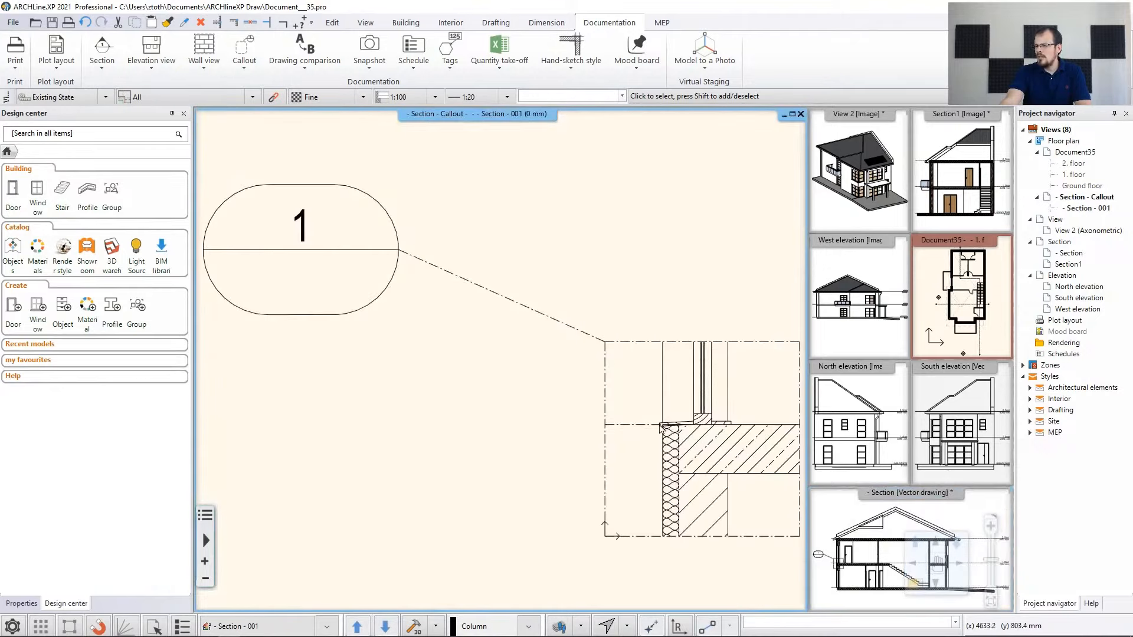
{"action": "middle_click_drag", "start_coordinate": [689, 427], "coordinate": [537, 409]}
{"action": "scroll", "coordinate": [537, 390], "scroll_direction": "up", "scroll_amount": 2}
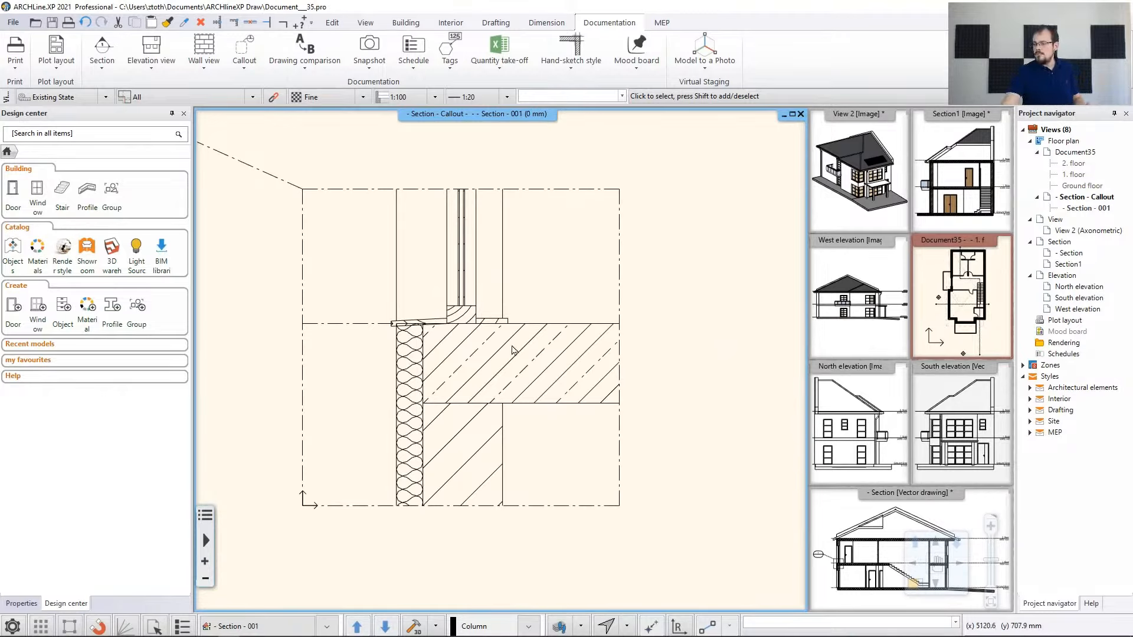
{"action": "scroll", "coordinate": [481, 291], "scroll_direction": "down", "scroll_amount": 2}
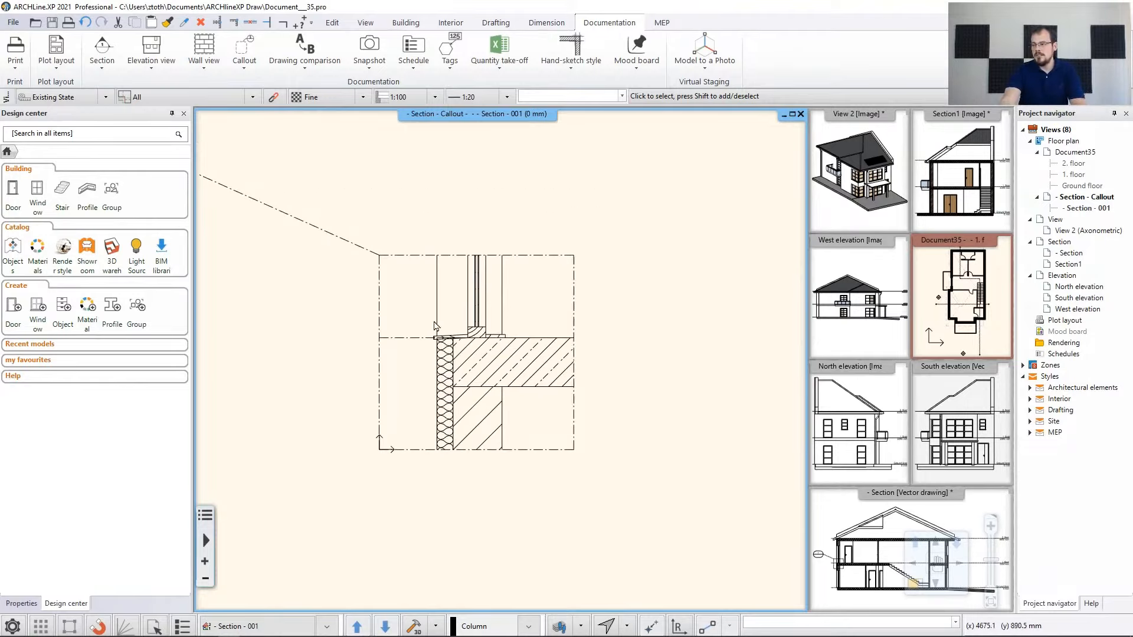
{"action": "left_click", "coordinate": [397, 260]}
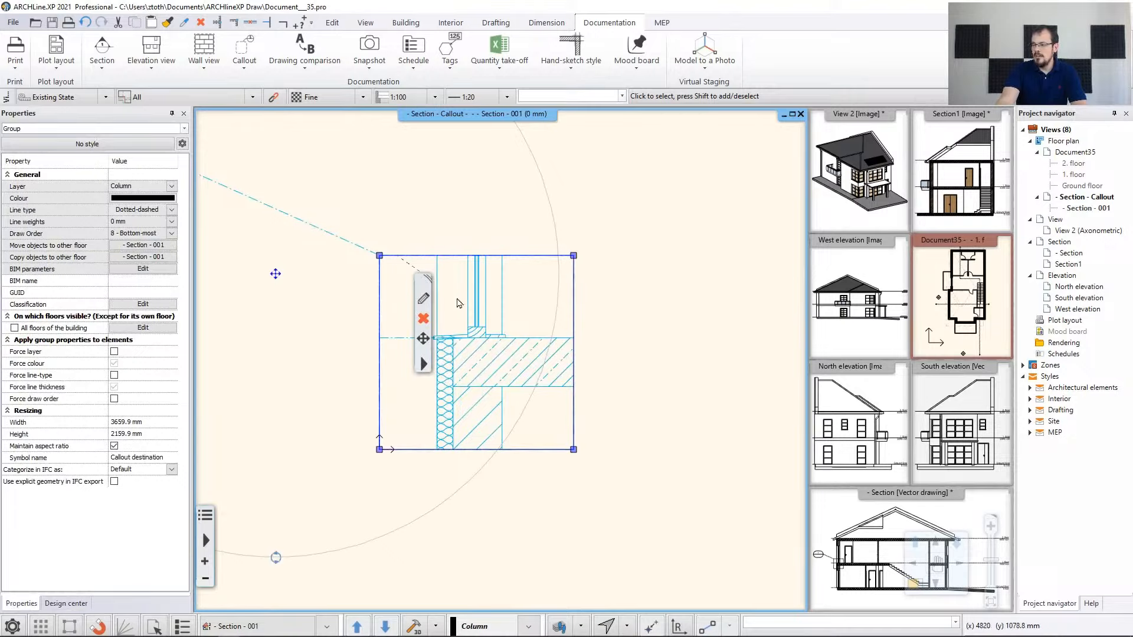
{"action": "right_click", "coordinate": [432, 368]}
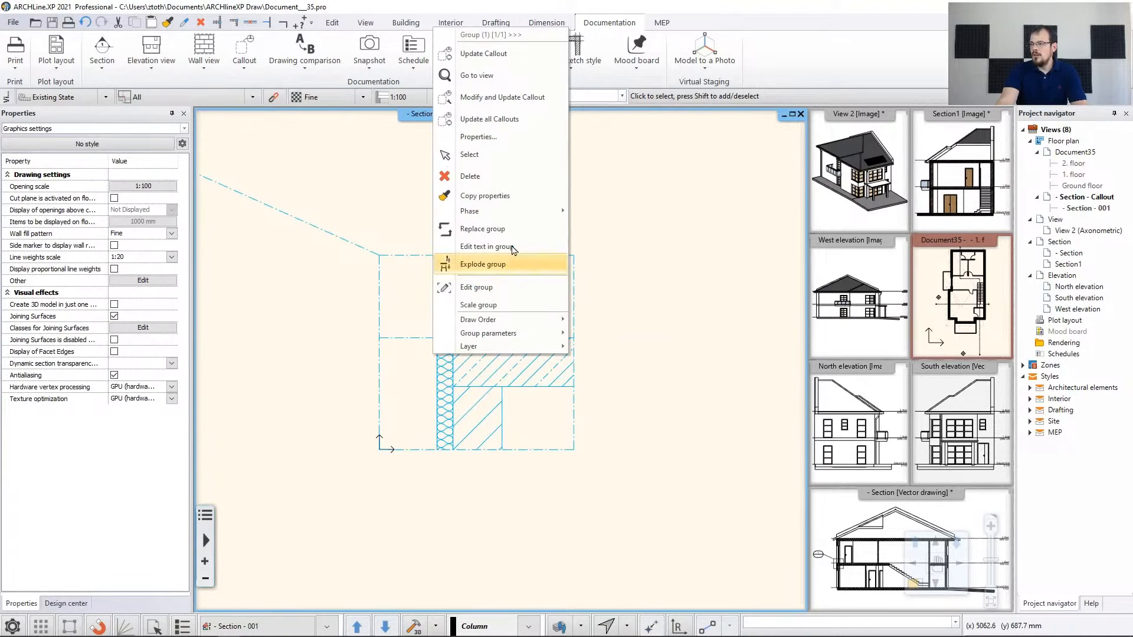
{"action": "left_click", "coordinate": [494, 56]}
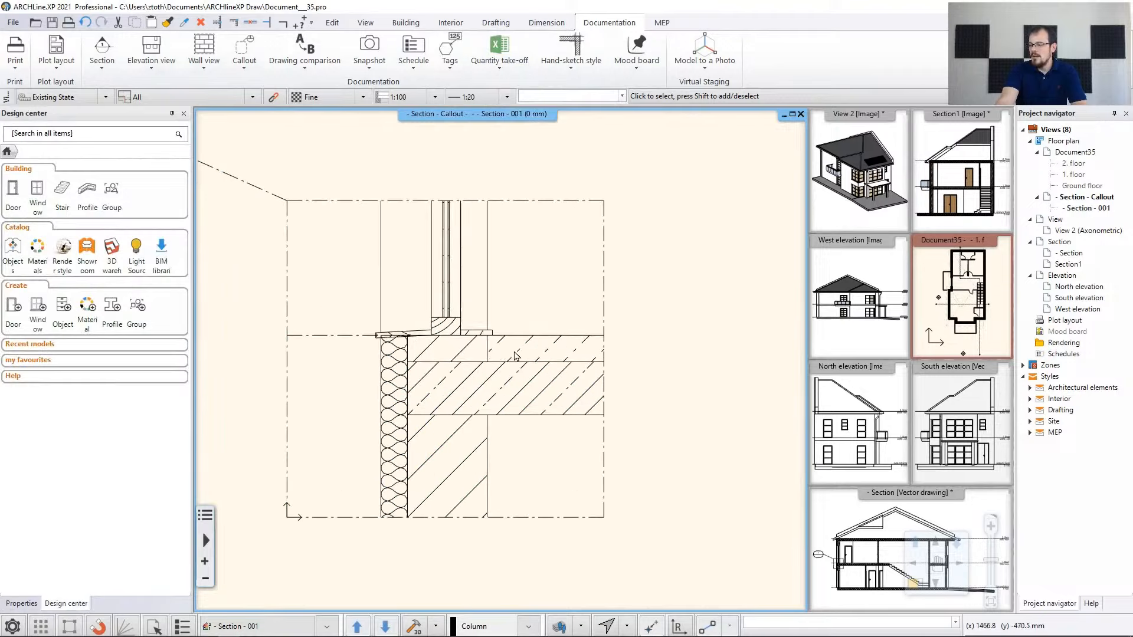
{"action": "middle_click_drag", "start_coordinate": [495, 357], "coordinate": [529, 351]}
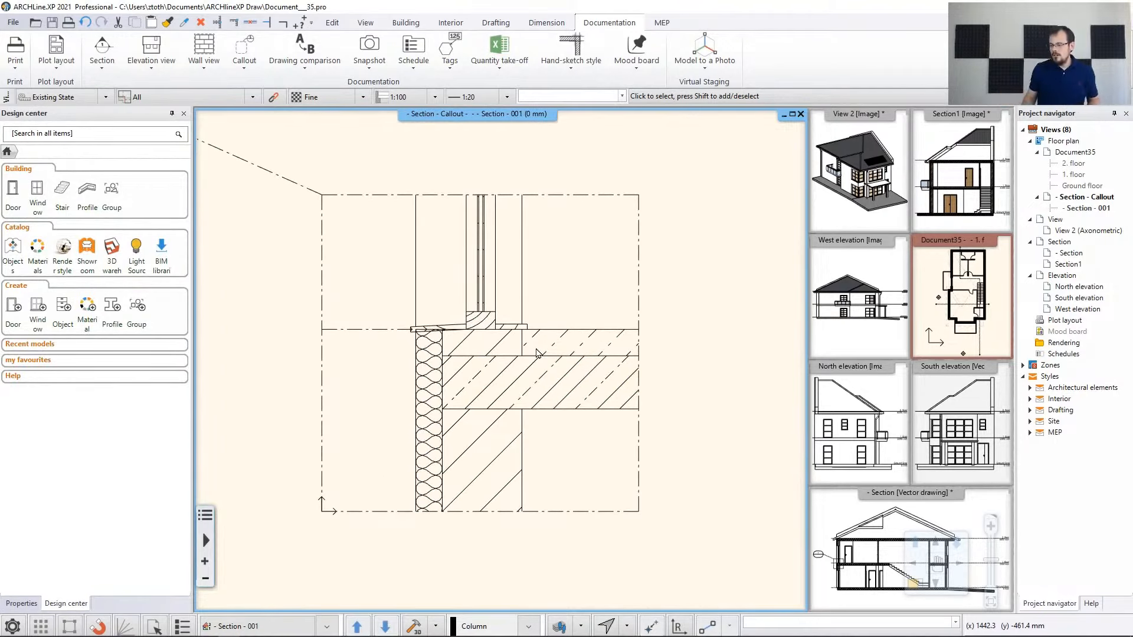